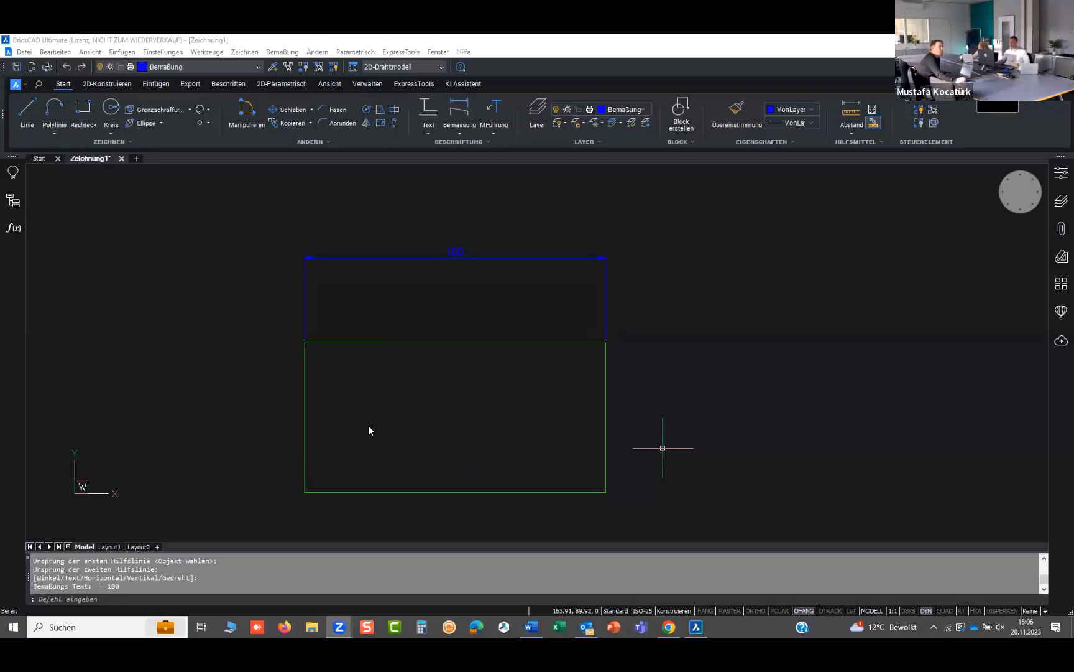
Step: Set BKGCOLOR to 7 for a white drawing background, then zoom in
left_click(118, 596)
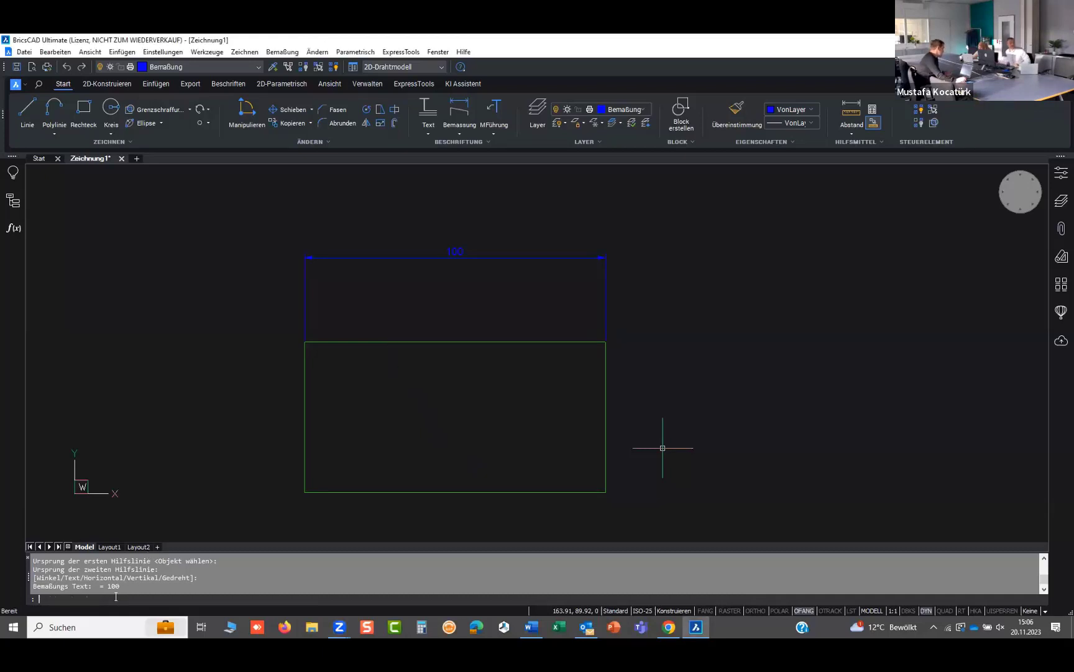
type("bkgcolor")
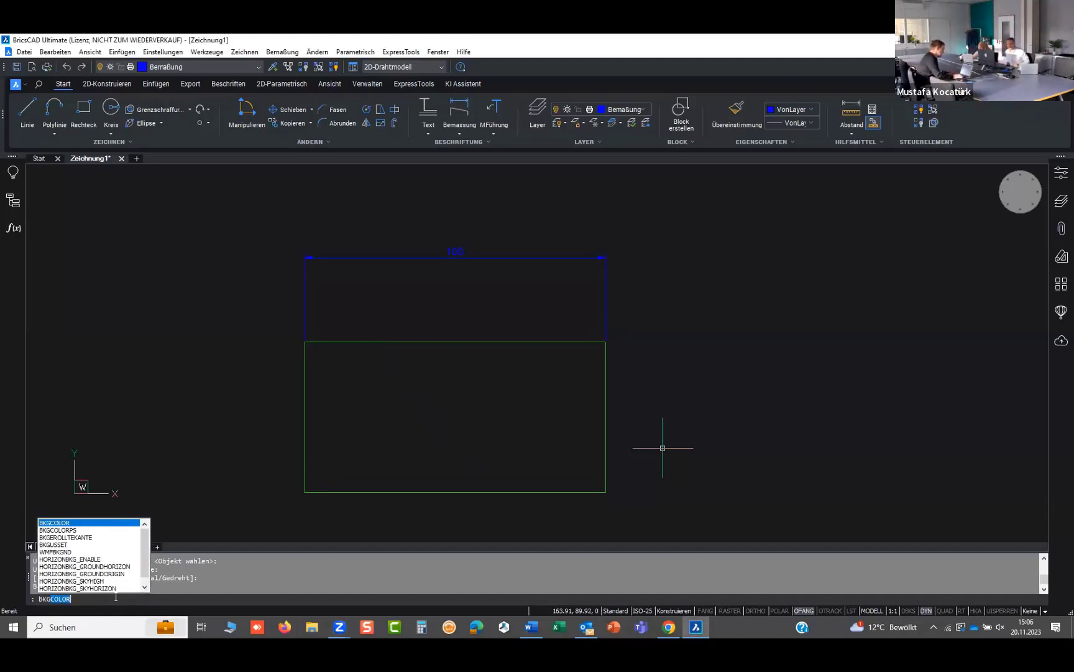
key("Return")
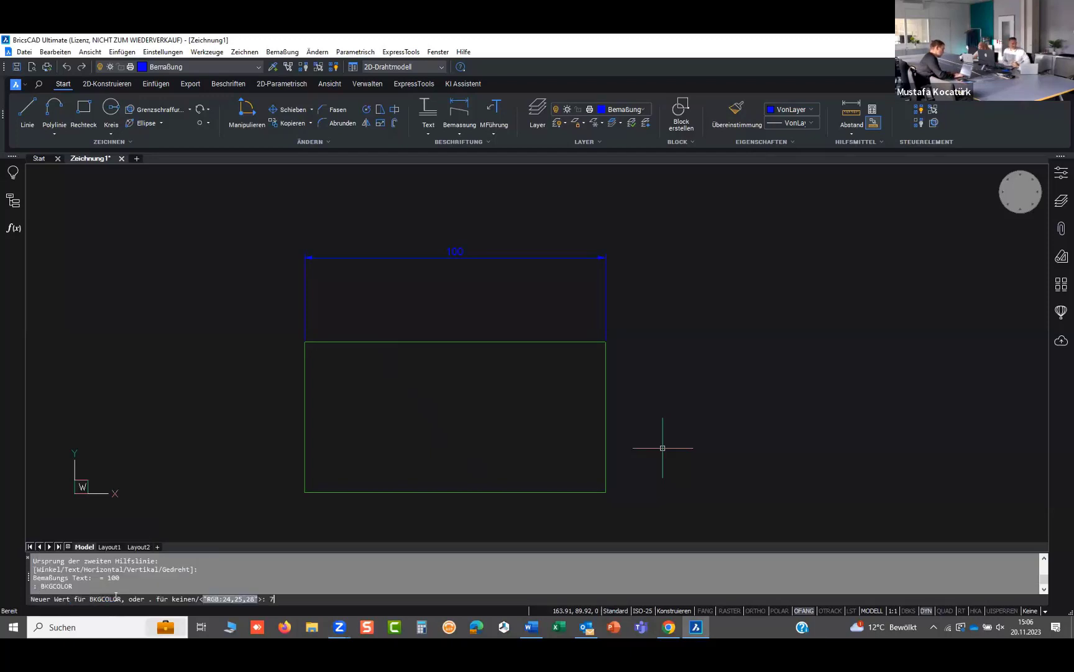
key("Return")
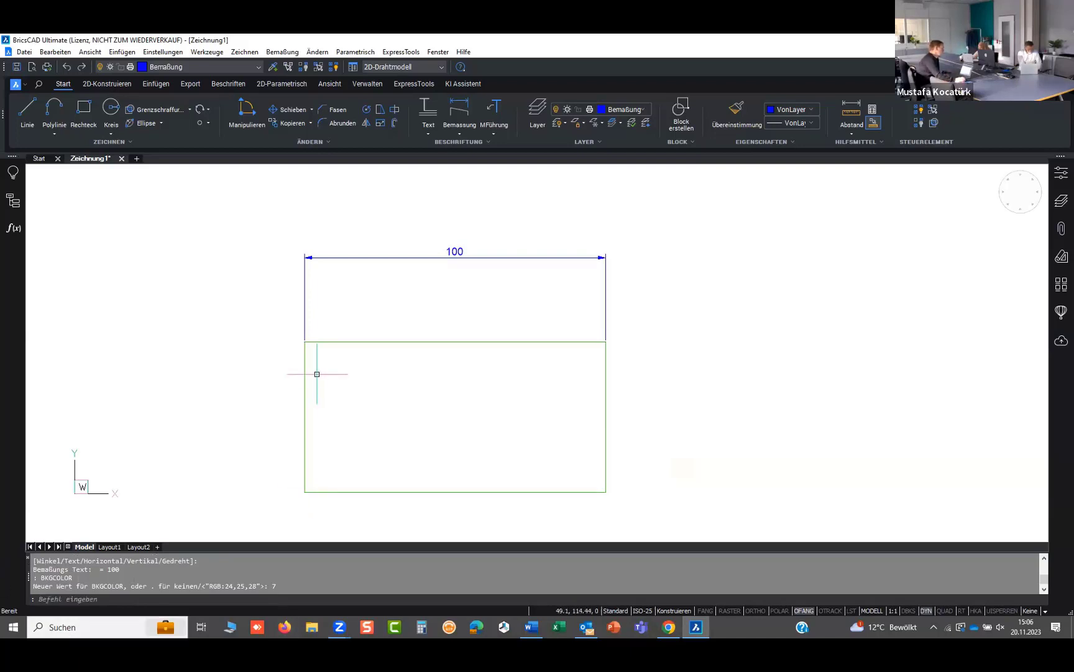
scroll(311, 372, "up", 2)
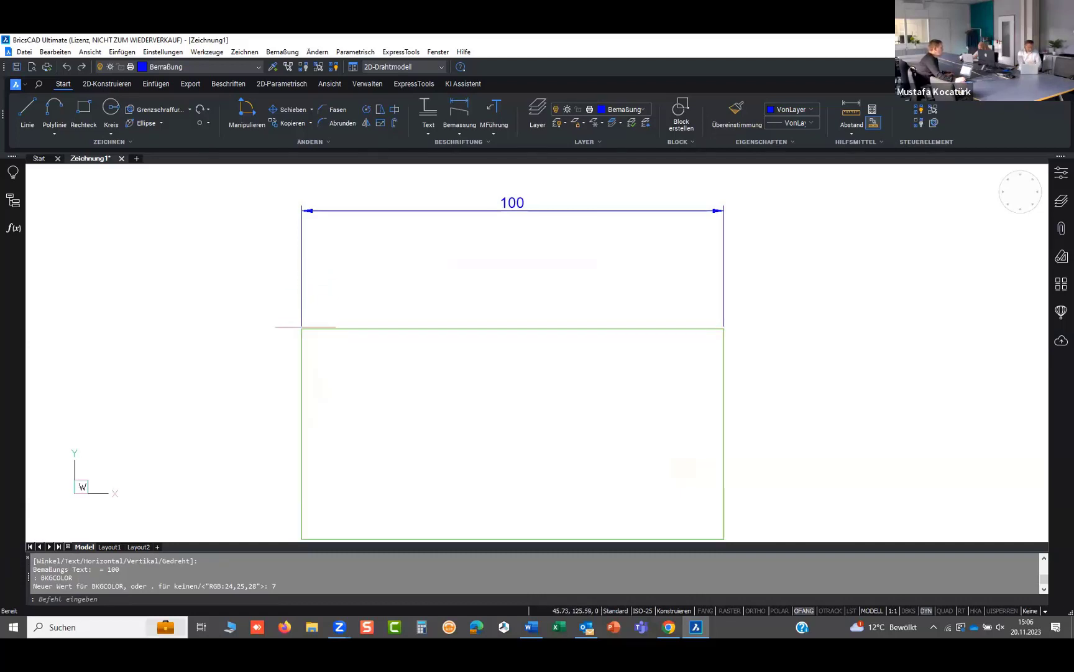
left_click(54, 112)
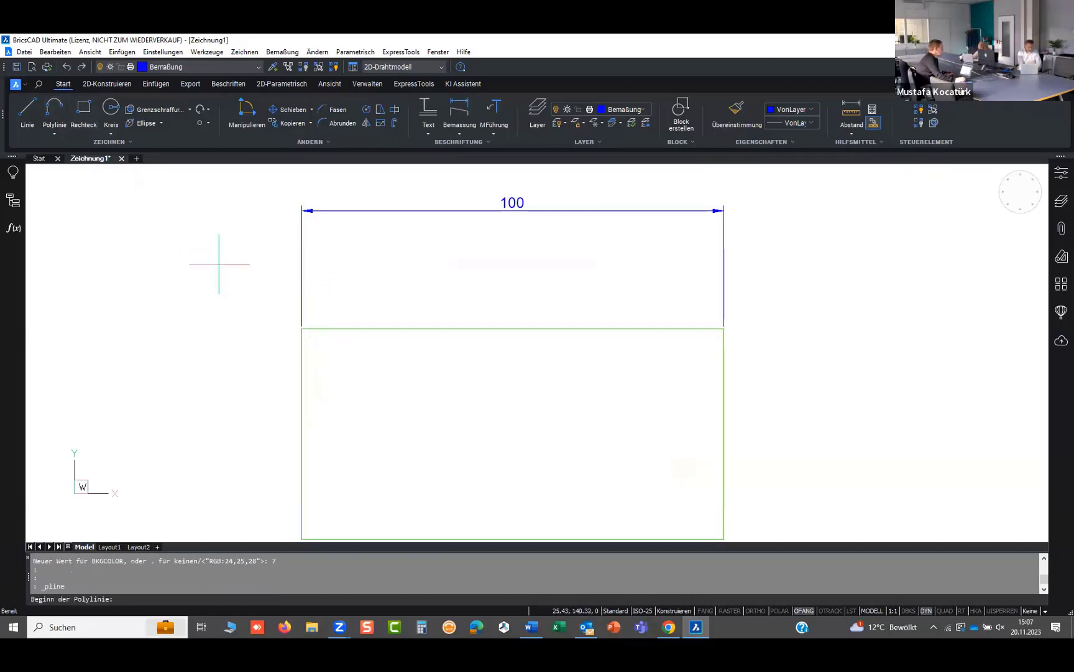
left_click(247, 255)
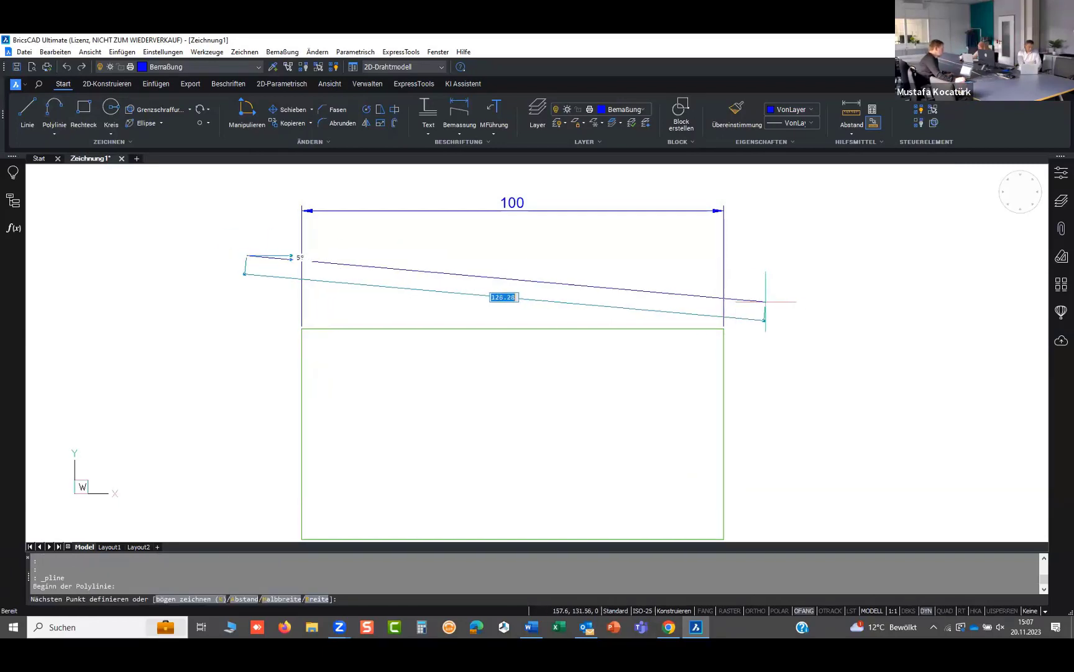
left_click(780, 256)
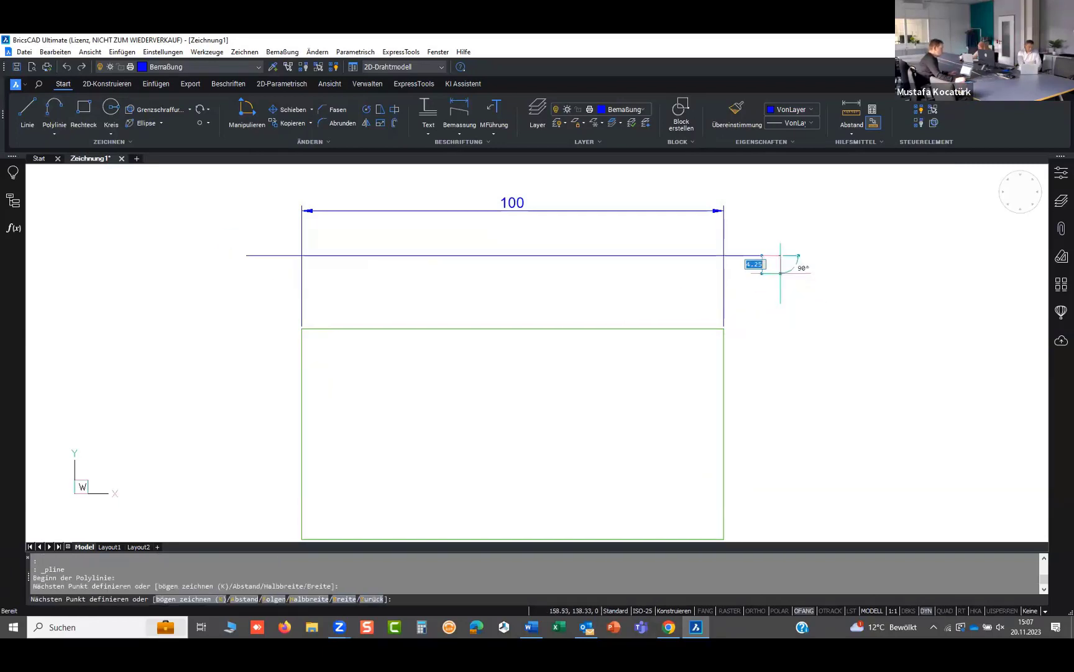
key("Escape")
left_click(301, 298)
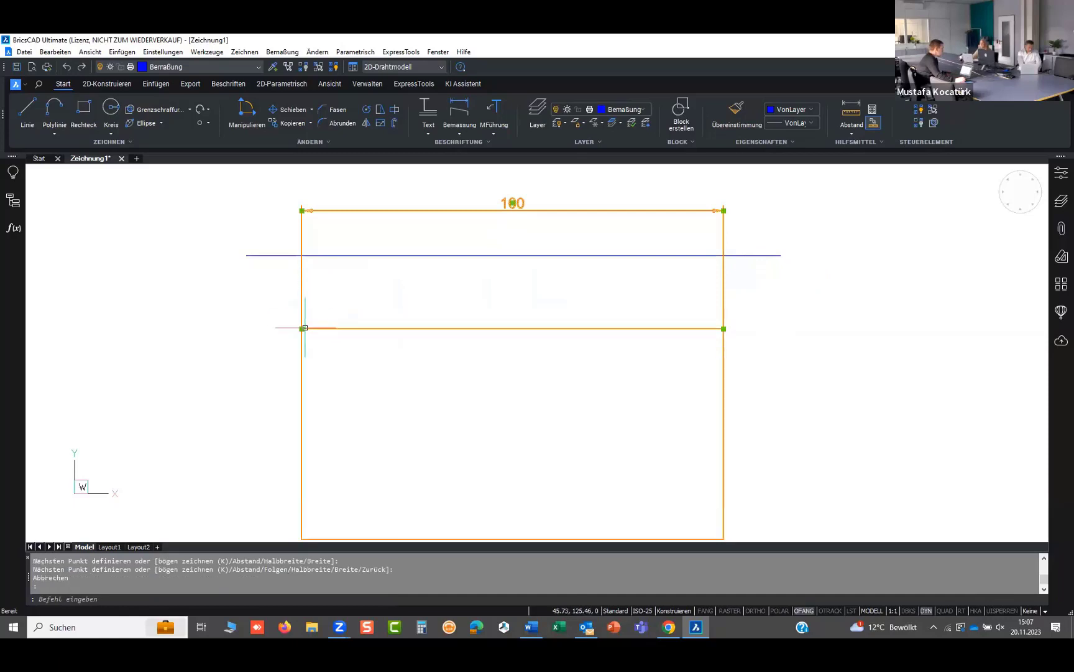
left_click(302, 328)
left_click(302, 255)
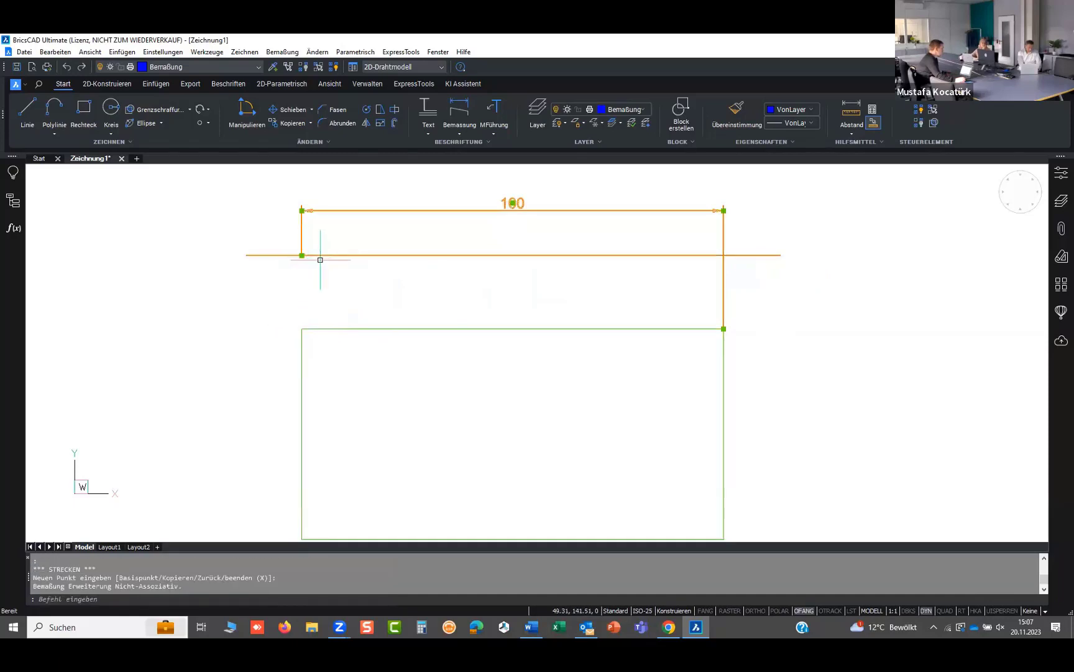
left_click(724, 329)
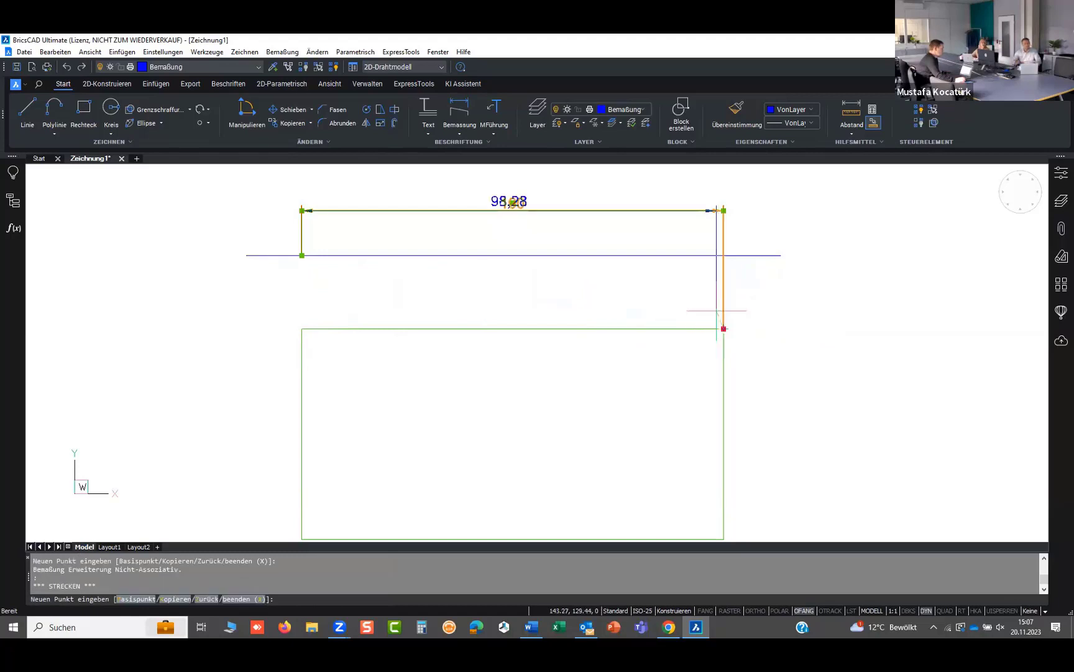
left_click(724, 255)
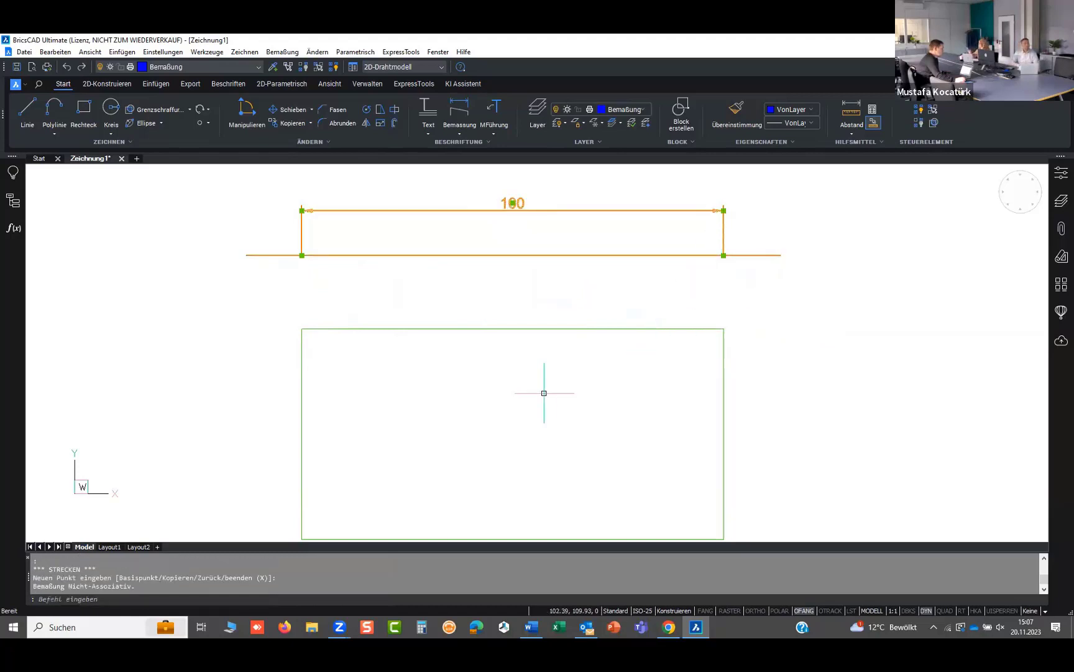
scroll(529, 380, "down", 2)
key("Escape")
key("Escape")
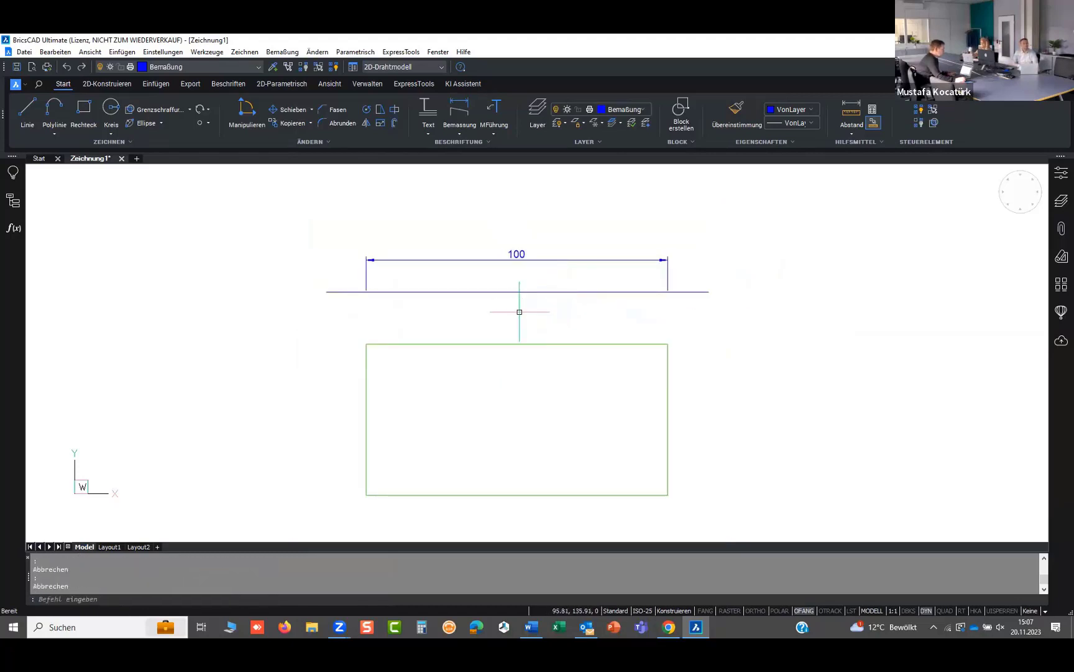
left_click(541, 291)
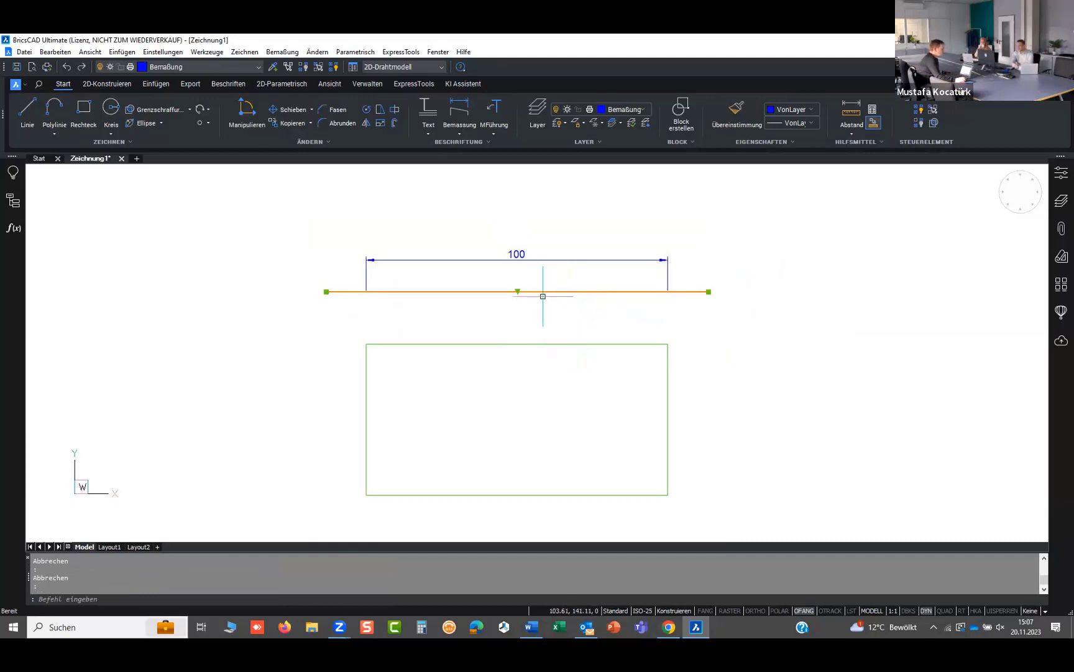
key("Delete")
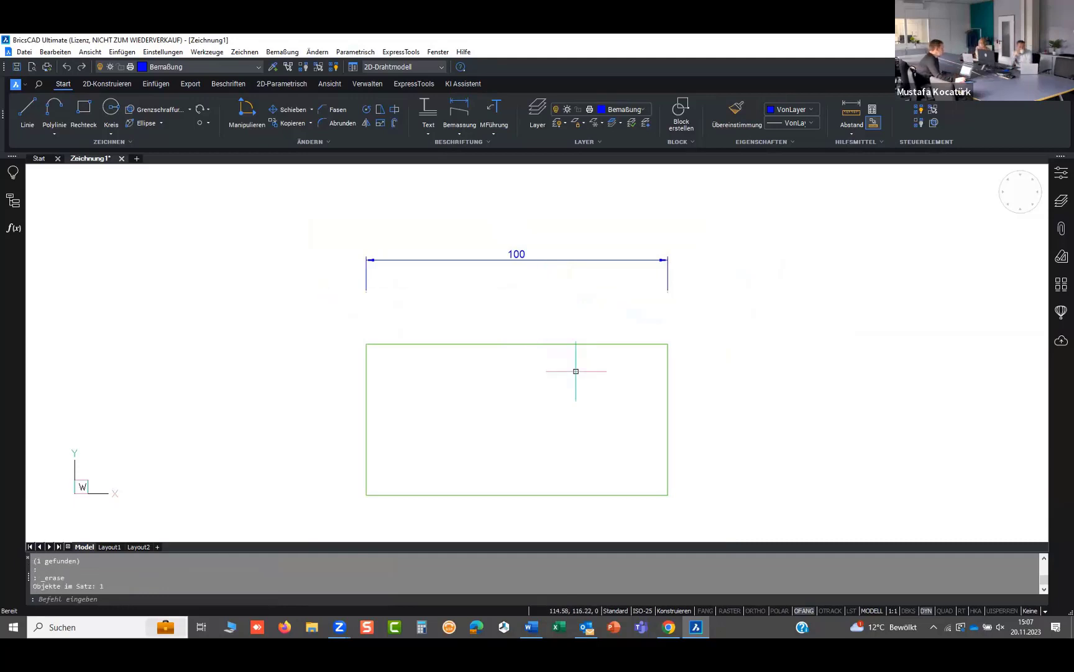
scroll(320, 324, "down", 1)
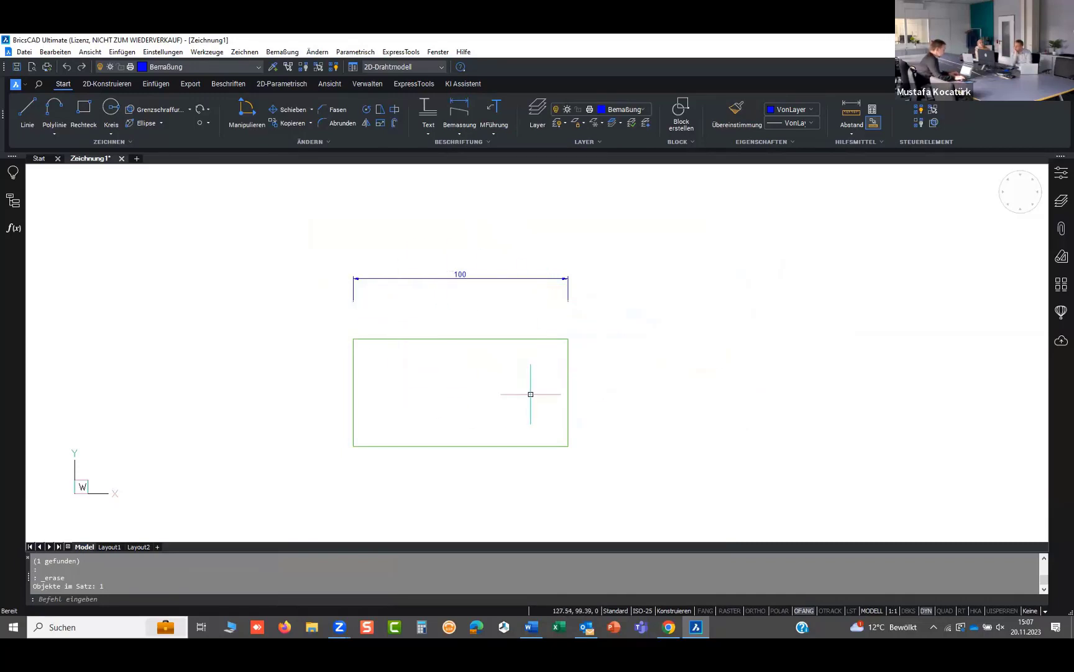
type("z")
key("Return")
key("Return")
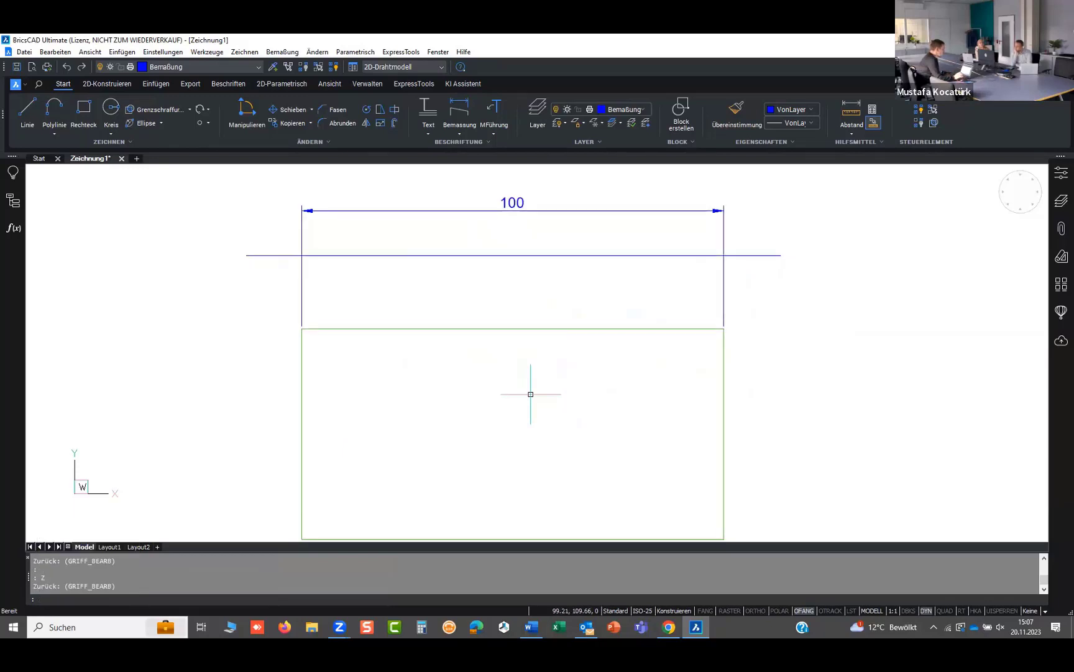
left_click(521, 255)
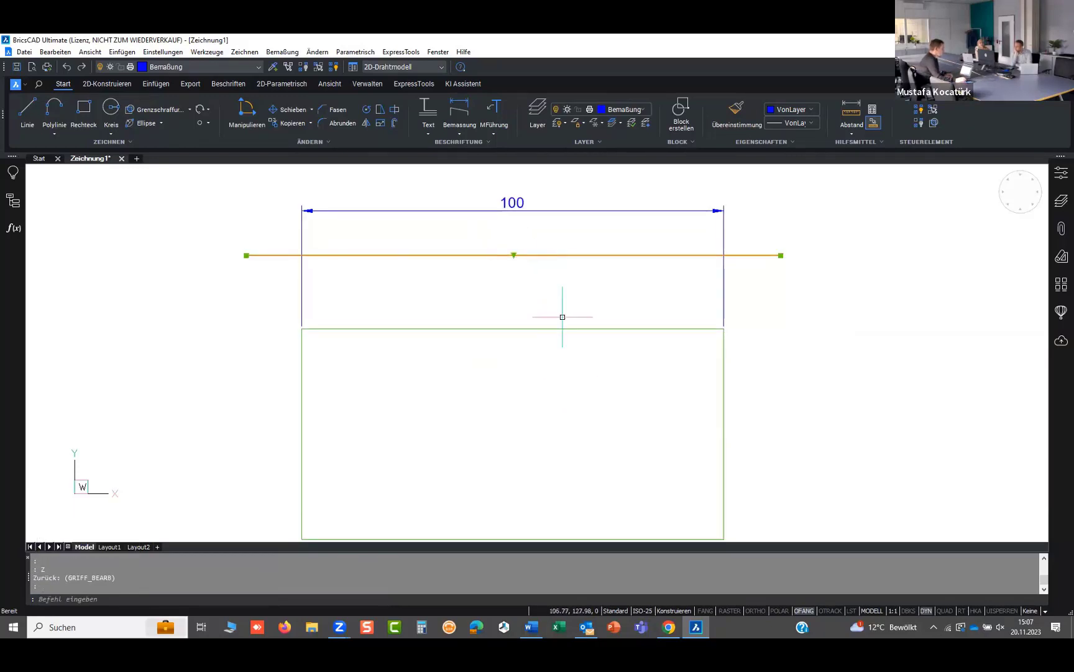
key("Delete")
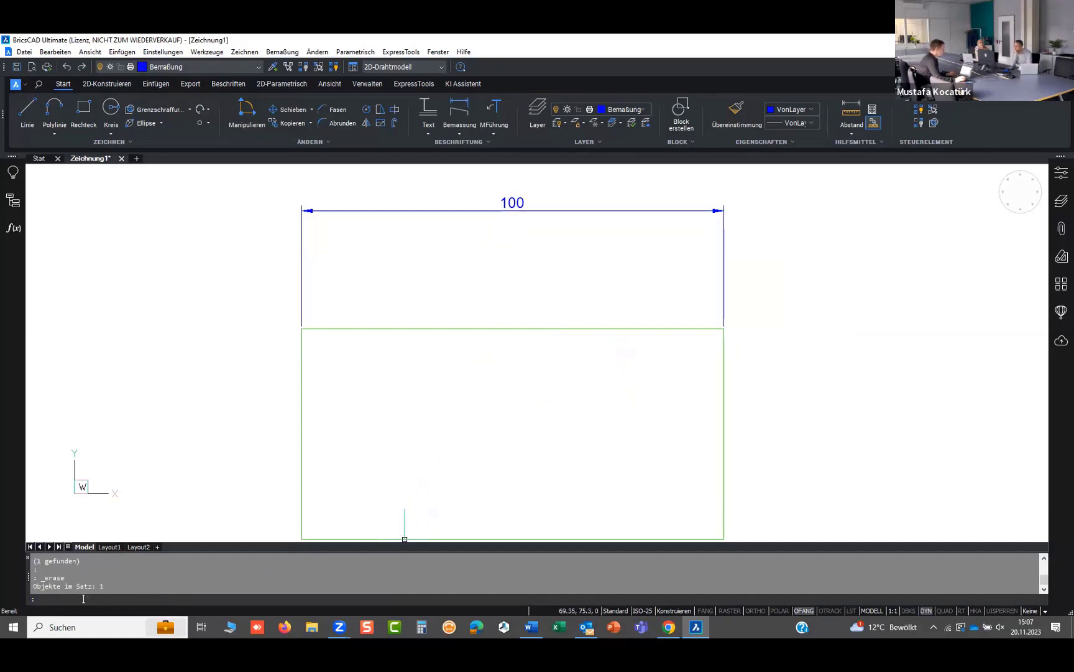
Step: Change the ANNOMONITOR system variable from -2 to 1
type("aANNO")
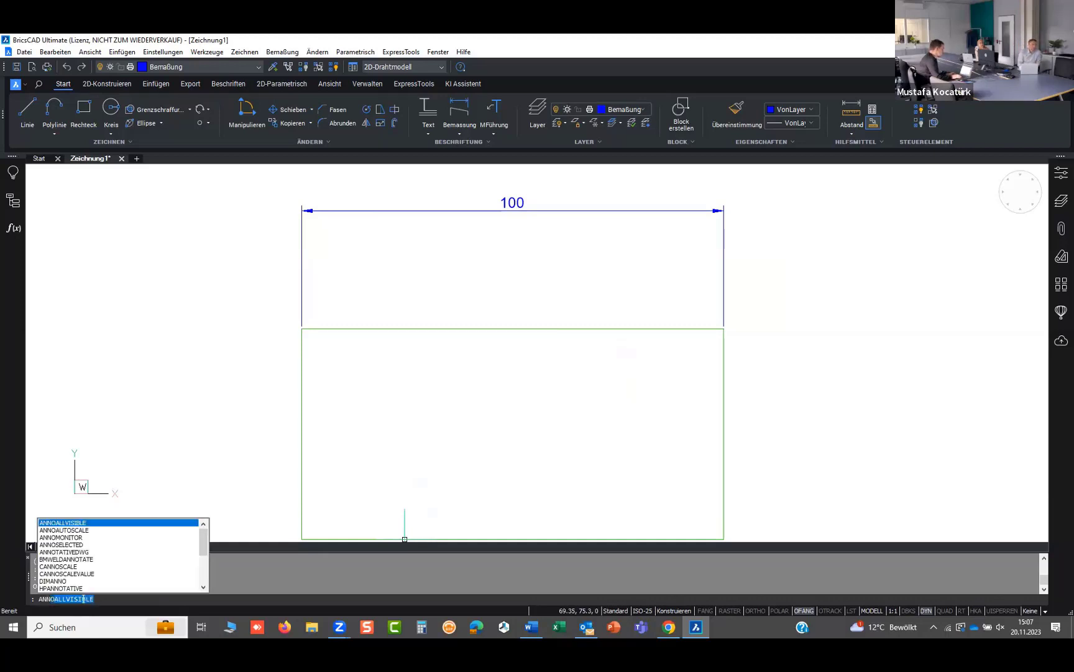
type("MONITOR")
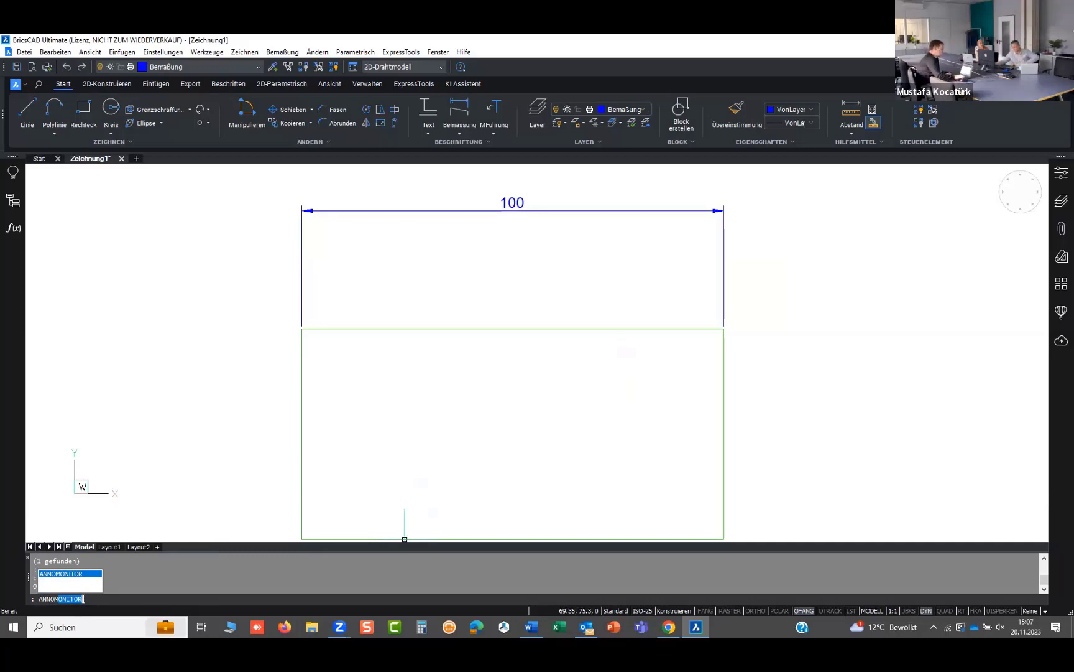
key("Return")
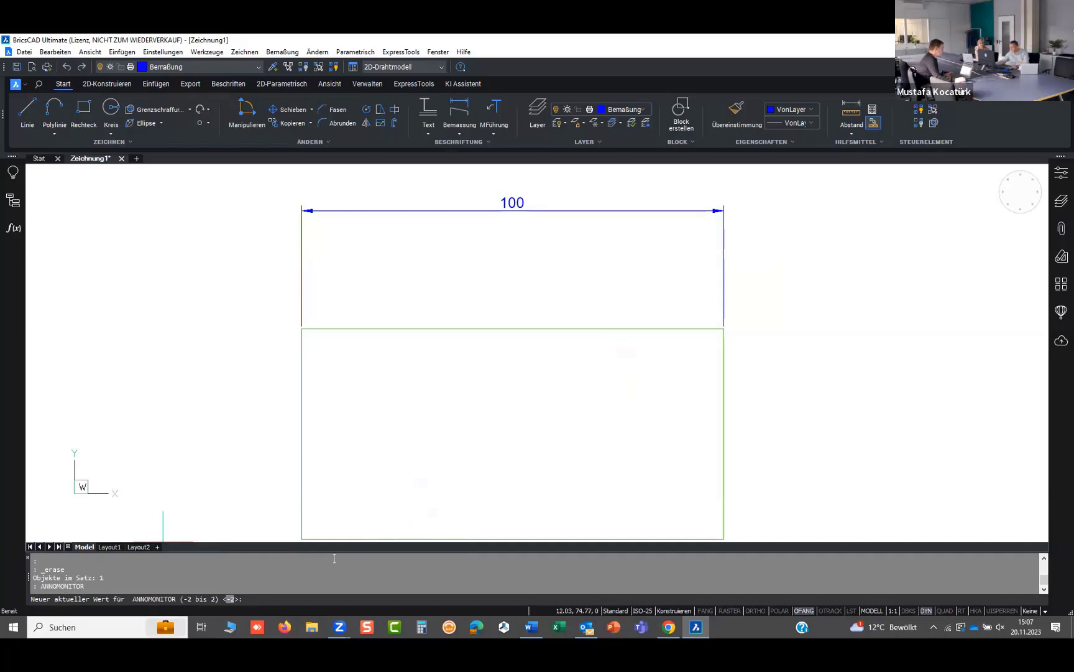
left_click(235, 598)
type("1")
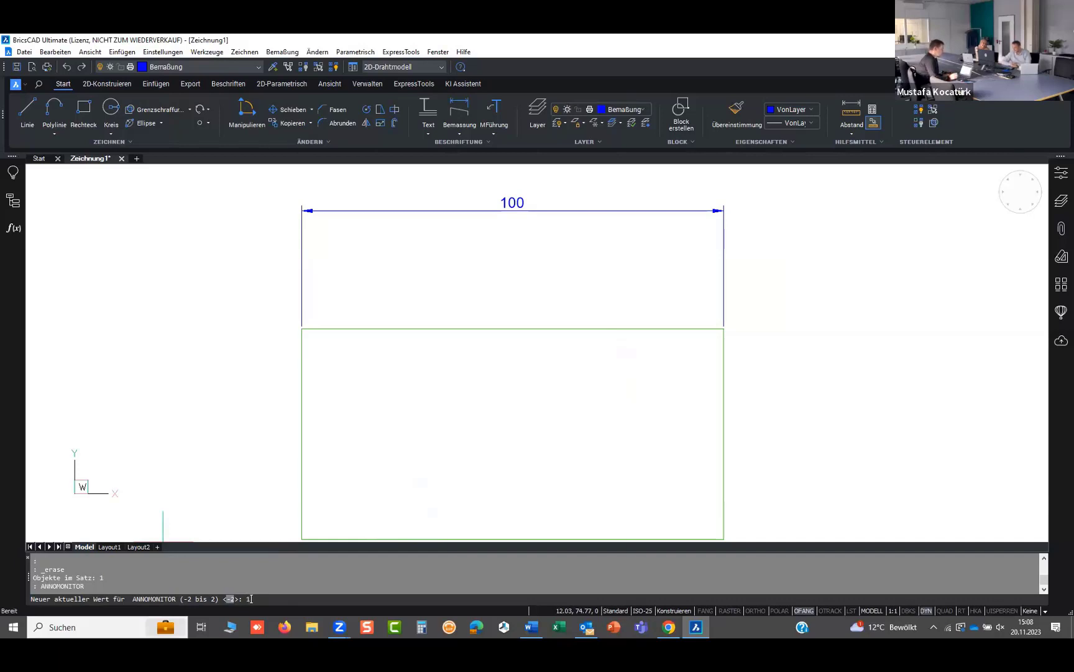
key("Return")
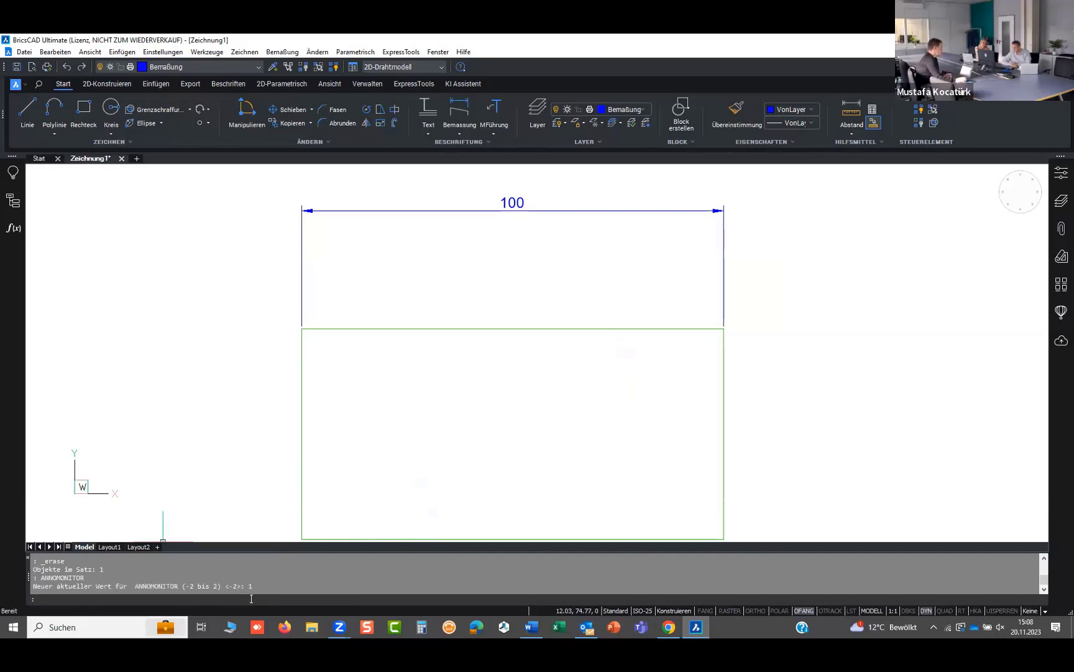
scroll(324, 494, "down", 2)
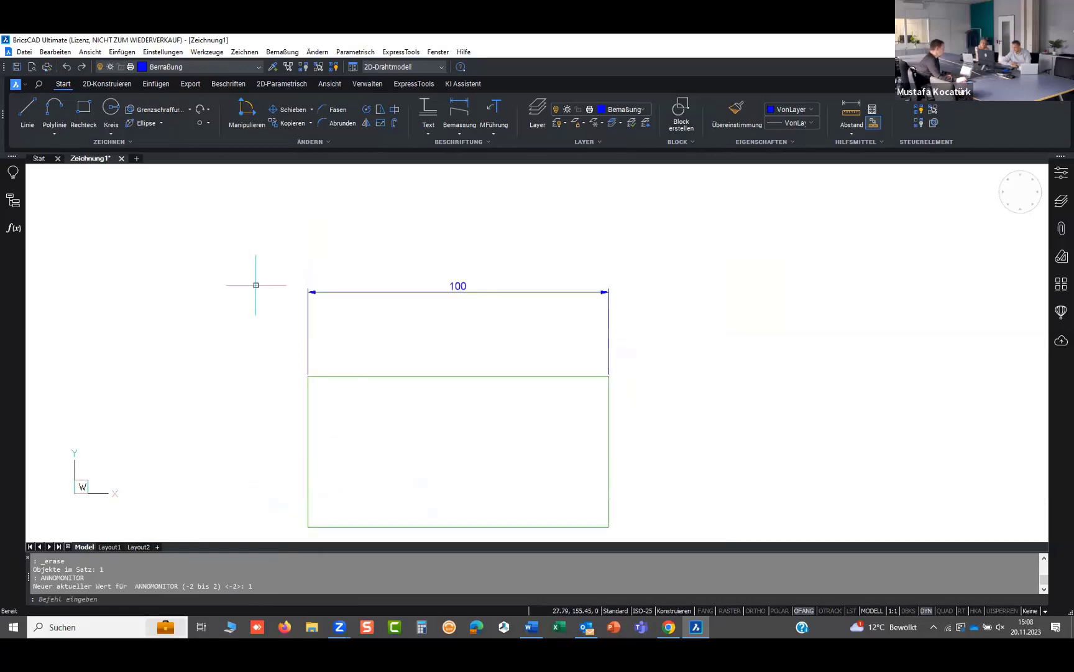
Step: Draw a horizontal polyline spanning above the 100 dimension
left_click(51, 112)
left_click(248, 350)
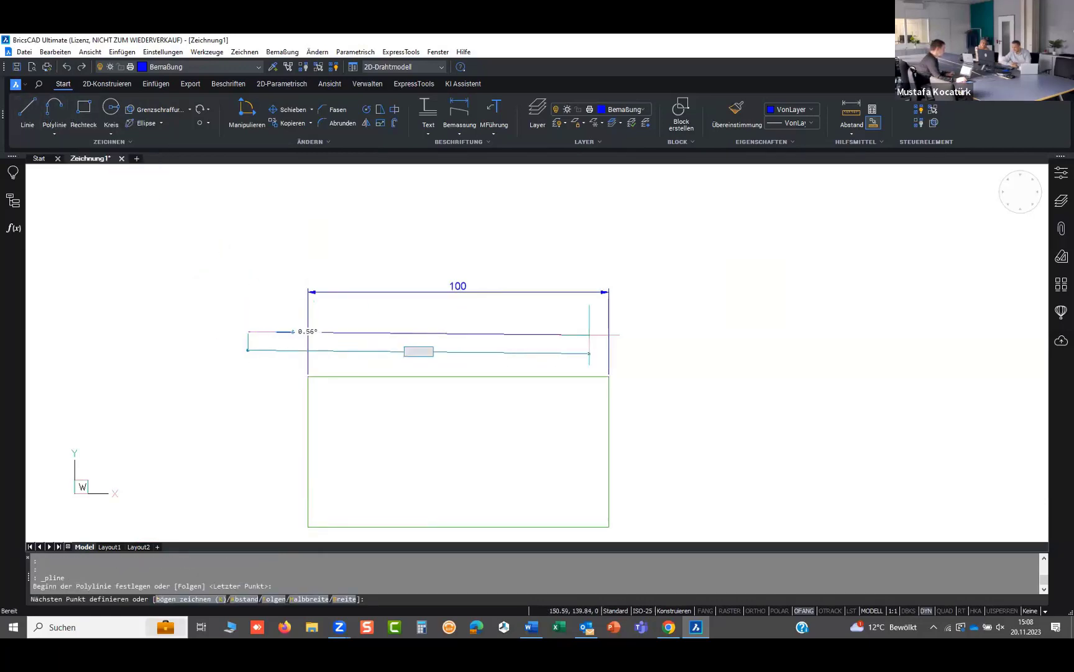
left_click(705, 332)
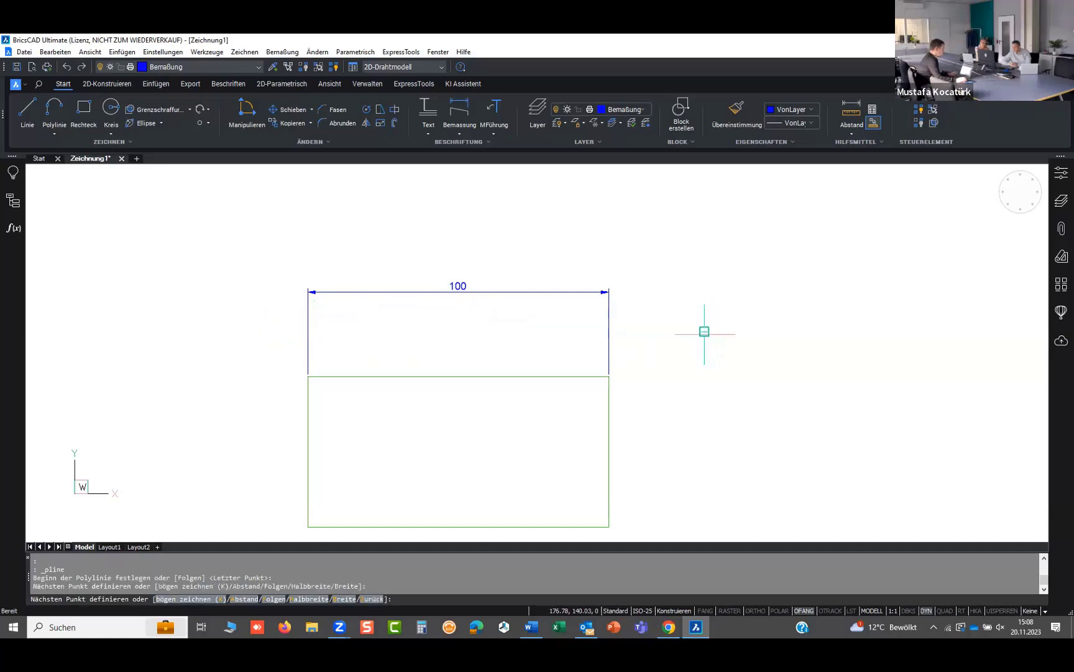
key("Escape")
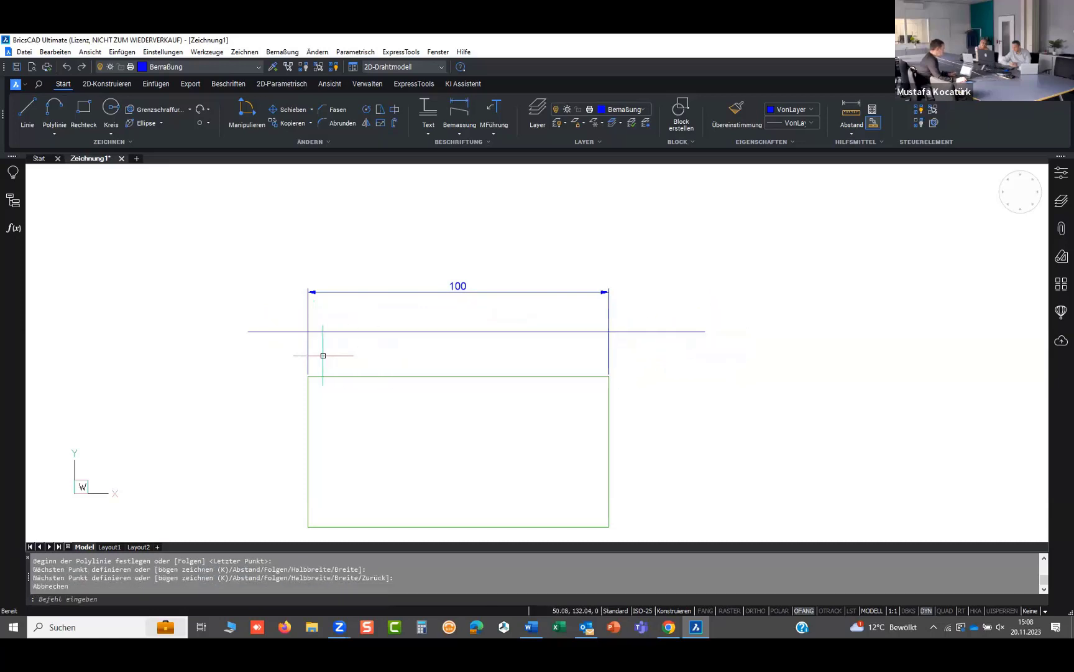
Step: Grip-stretch both 100-dimension extension origins onto the new line, then delete the line
left_click(308, 355)
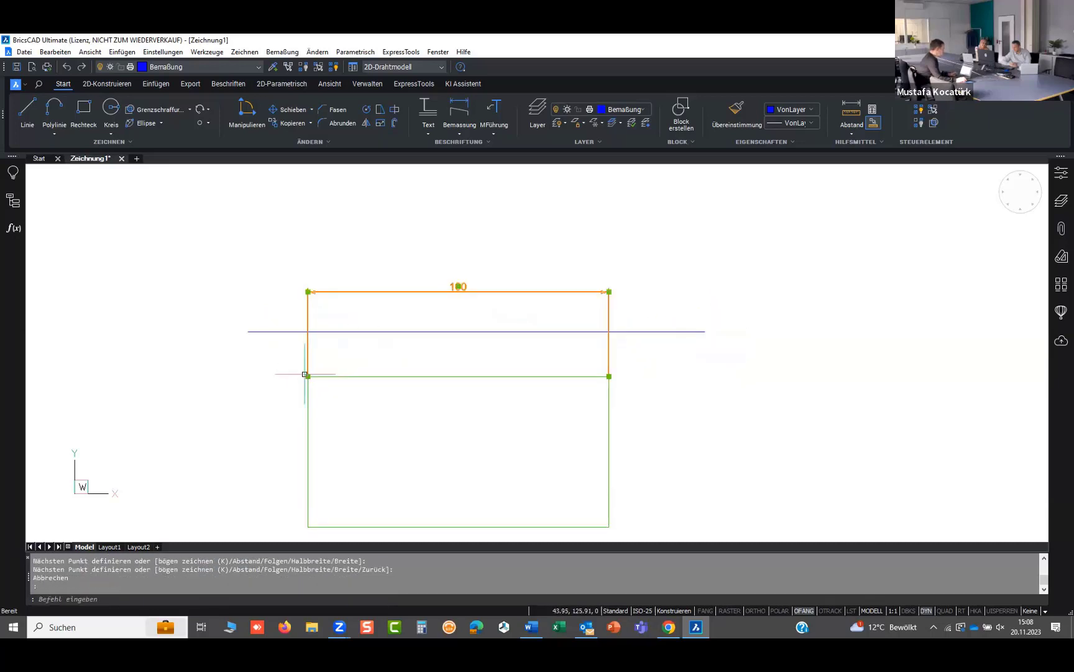
left_click(308, 376)
left_click(308, 331)
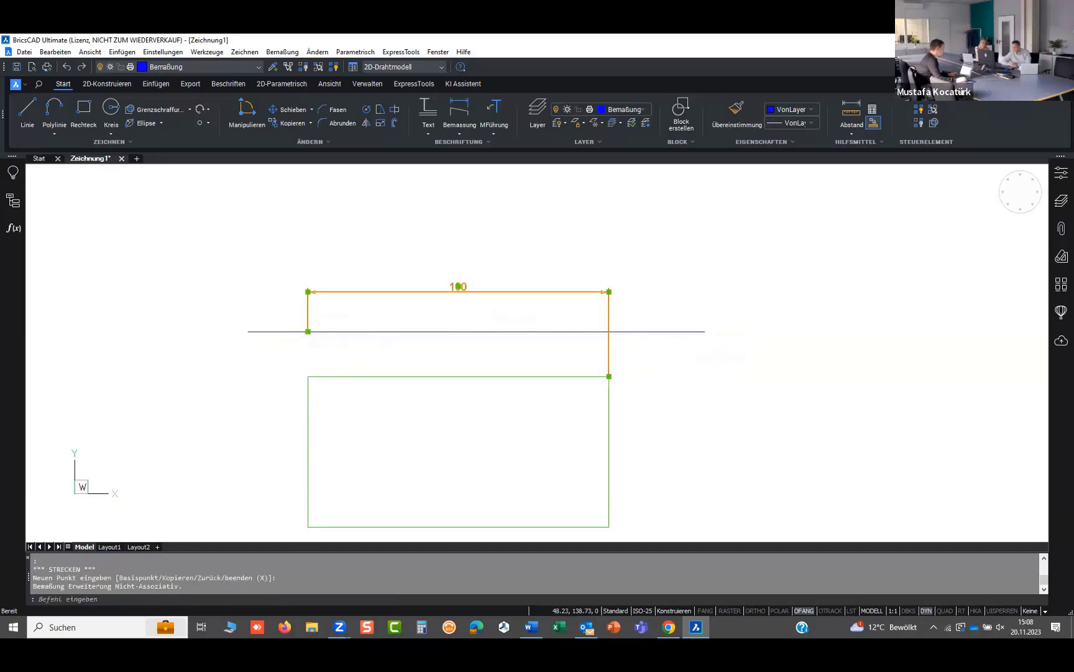
key("Escape")
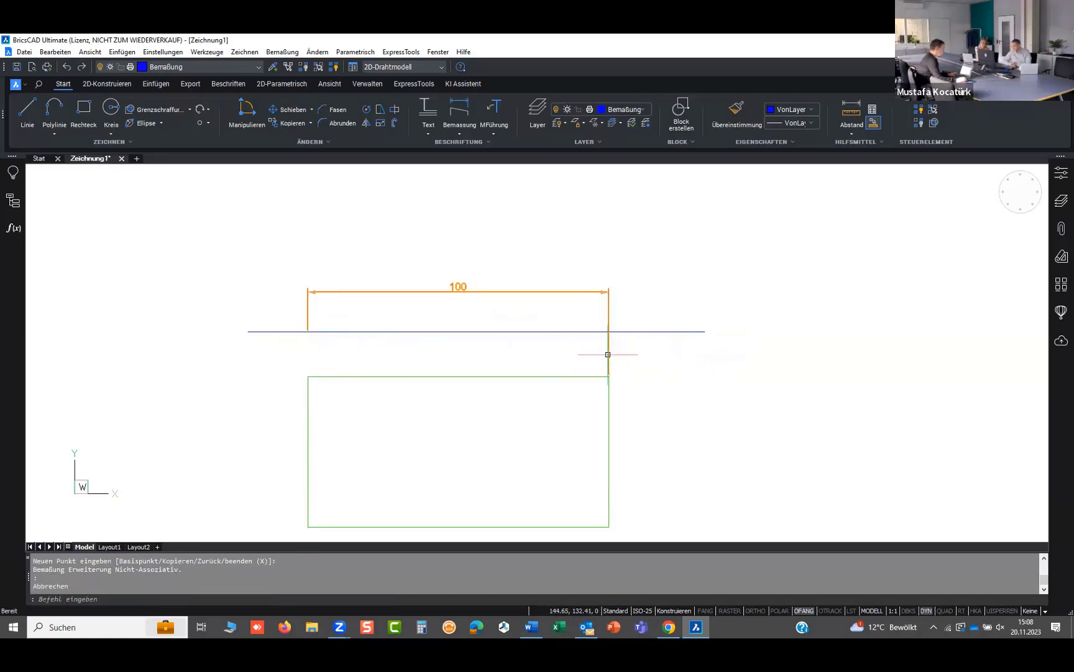
left_click(608, 357)
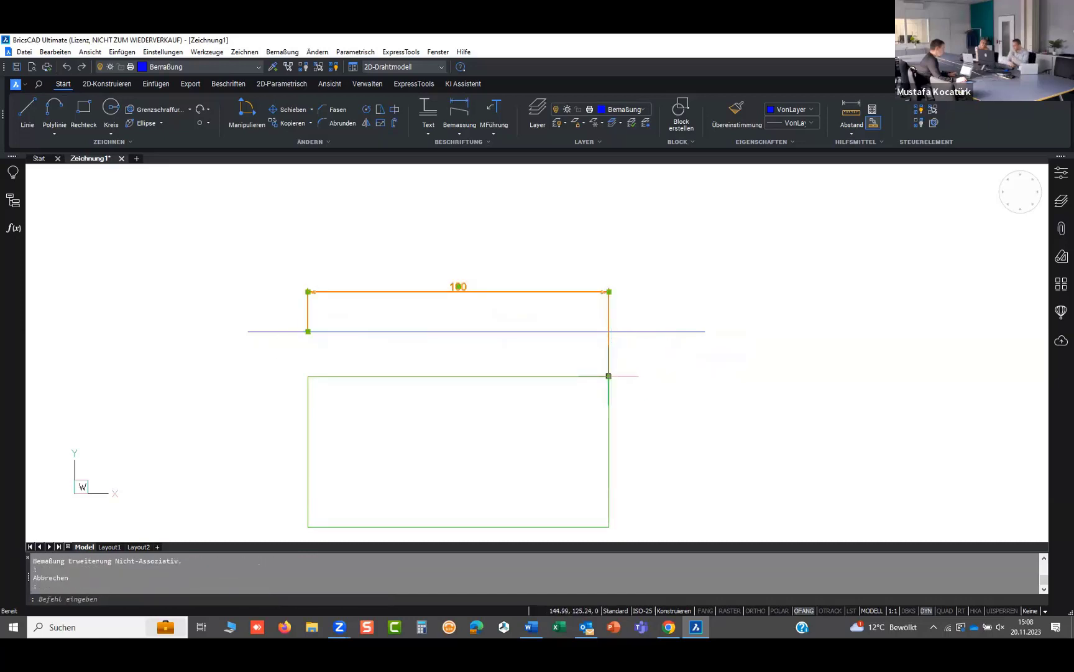
left_click(609, 376)
left_click(609, 332)
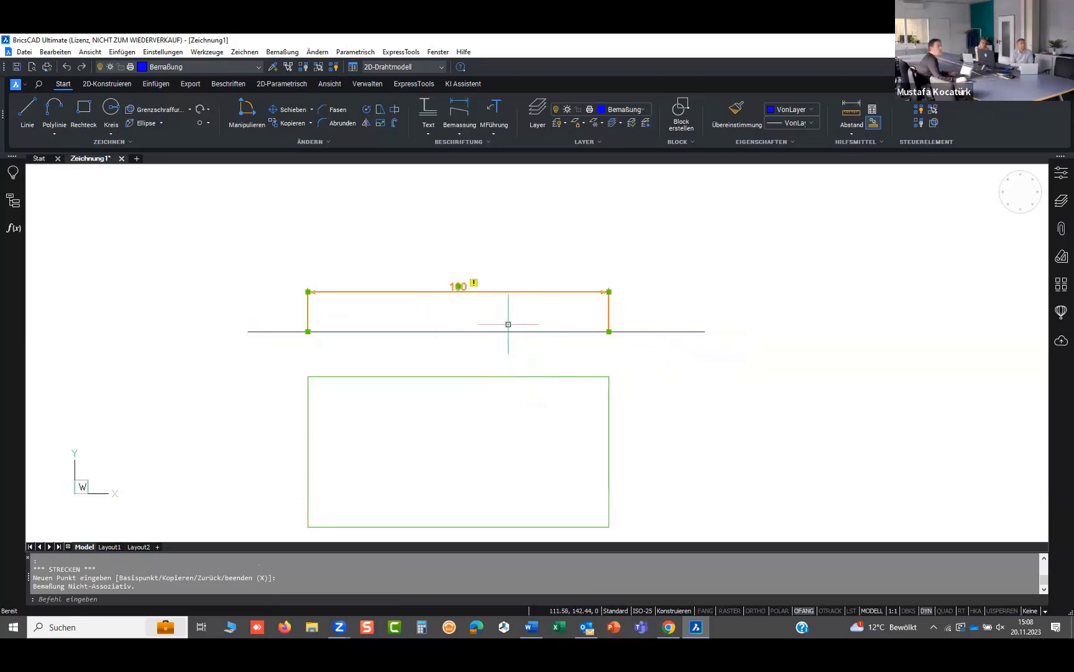
key("Escape")
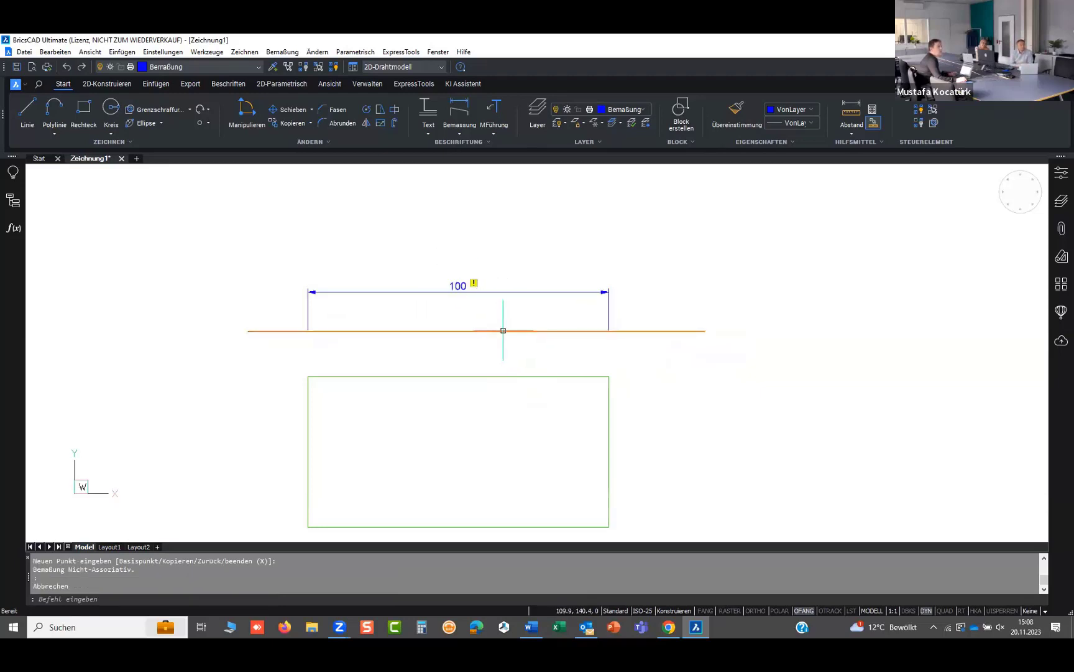
left_click(508, 334)
key("Delete")
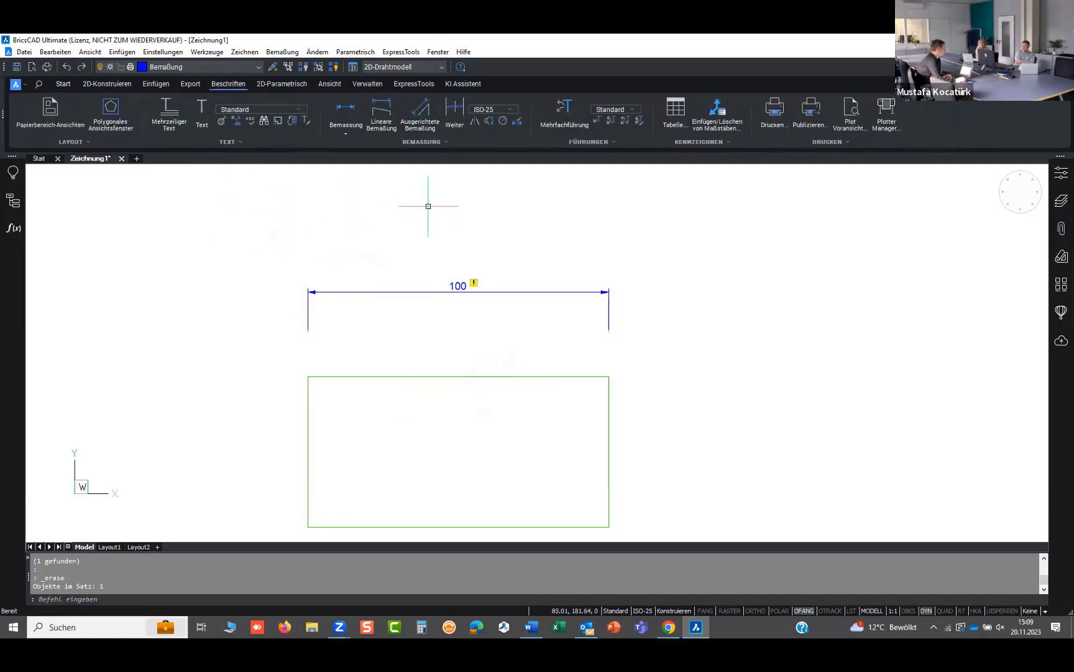
Step: Reassociate the 100 dimension, attaching its first origin to the rectangle's top-left corner
left_click(445, 144)
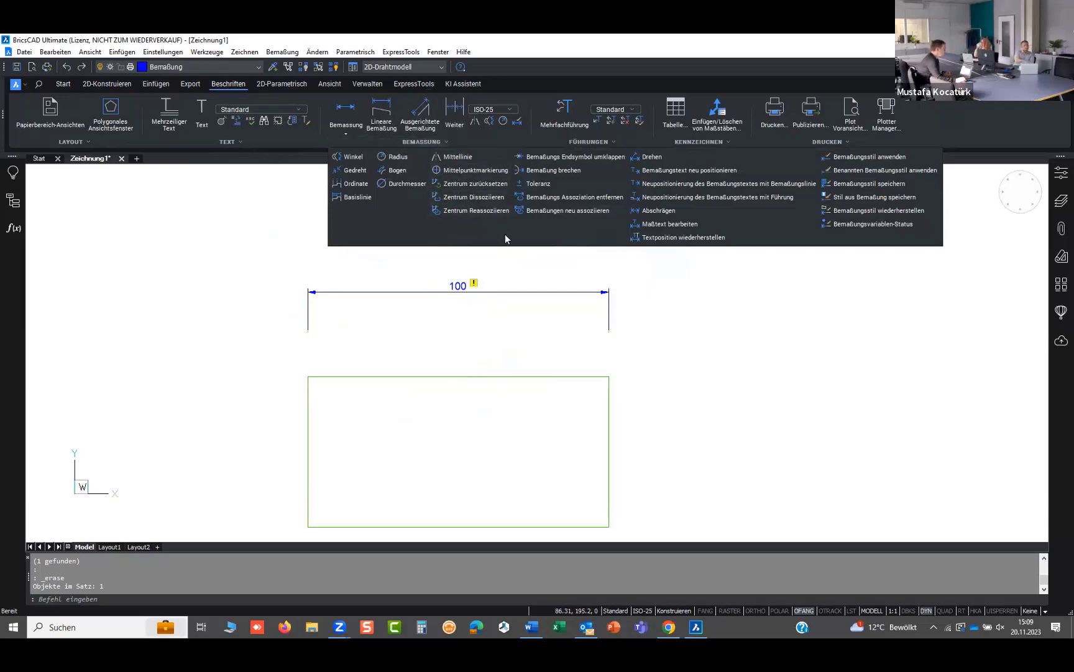
left_click(554, 213)
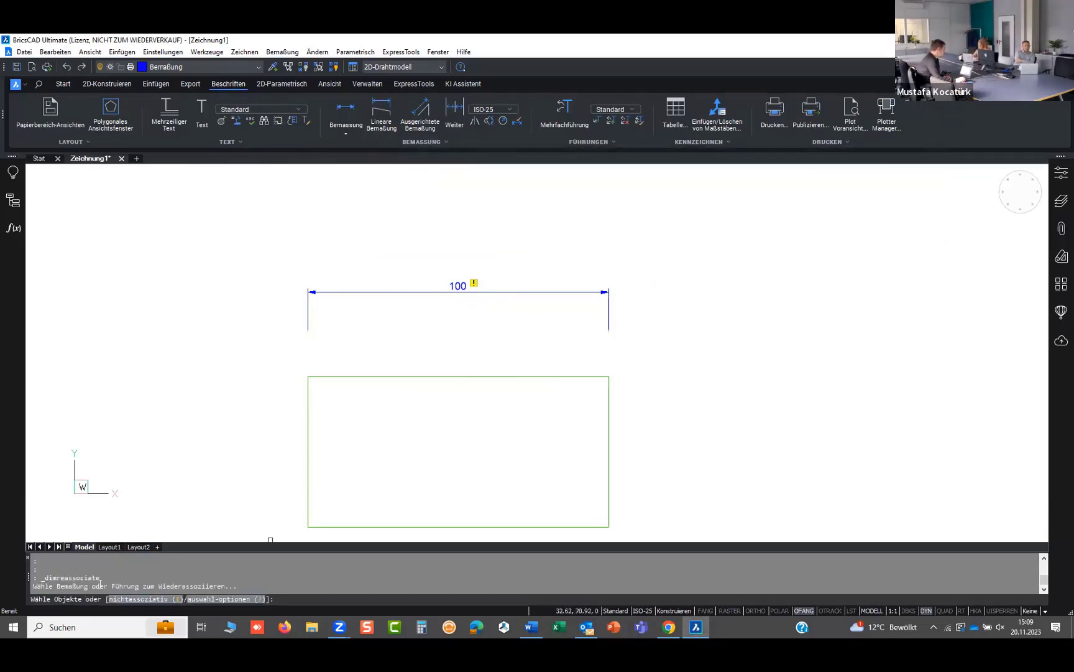
left_click(628, 316)
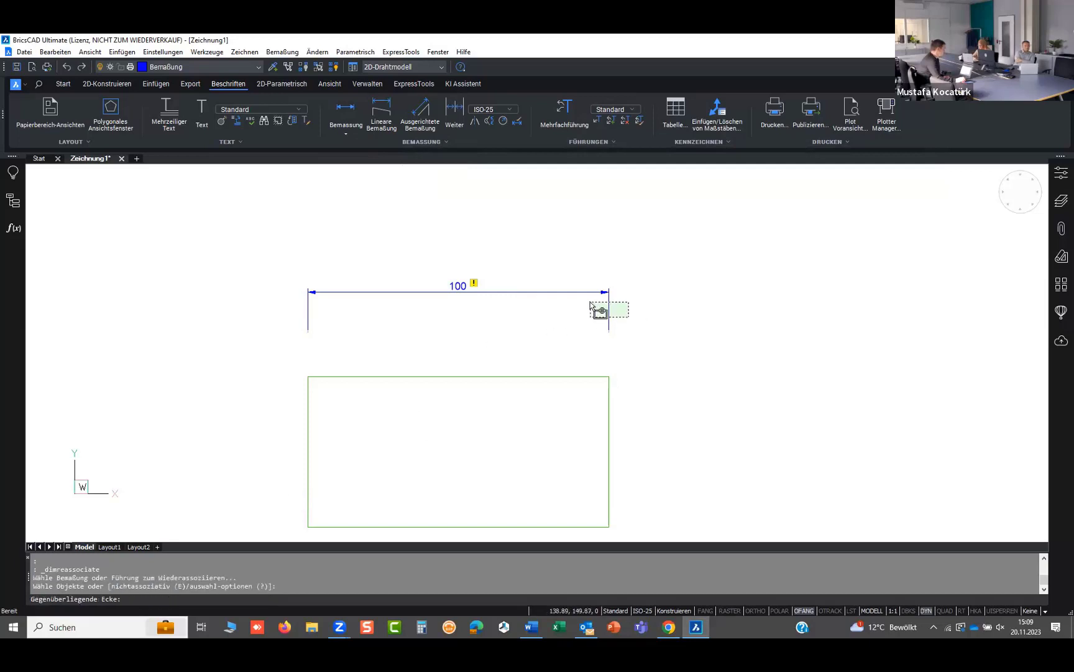
left_click(589, 299)
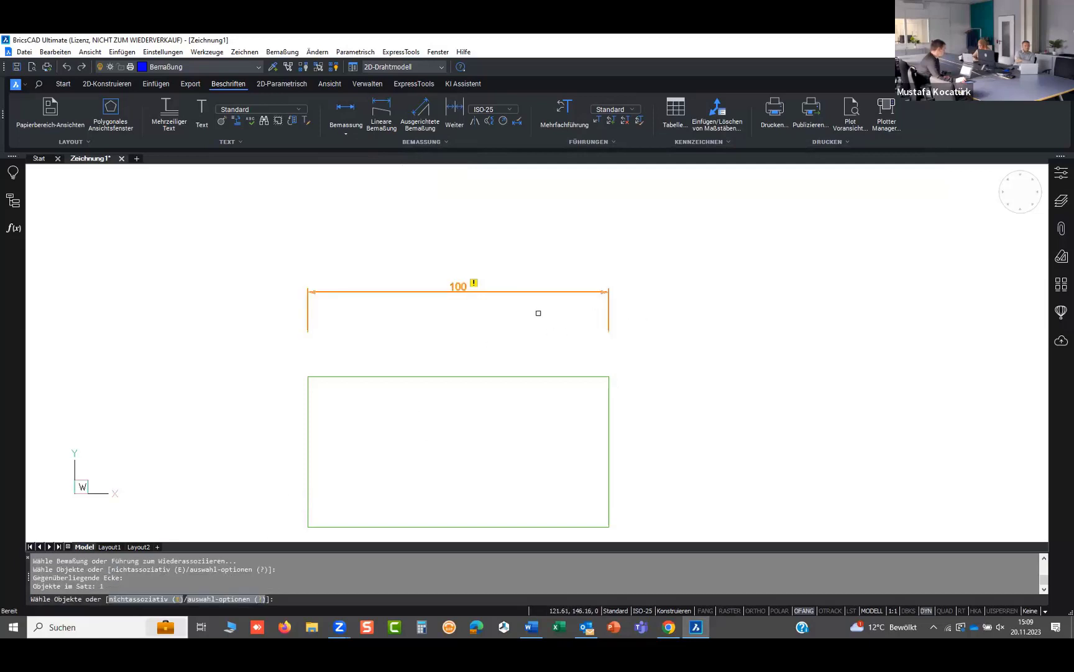
key("Return")
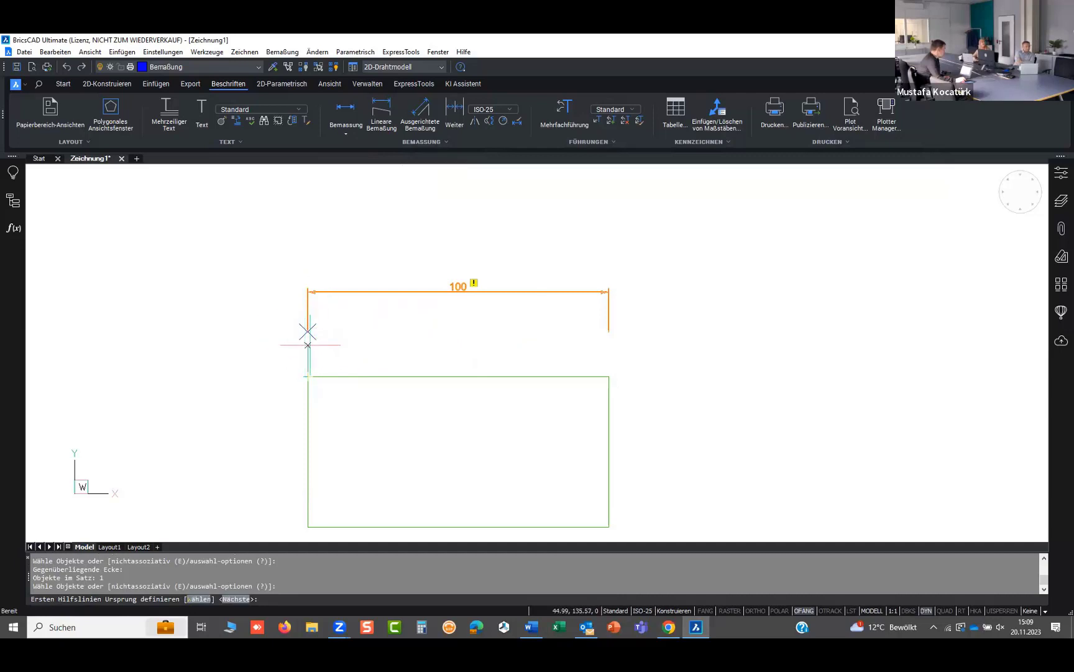
left_click(308, 376)
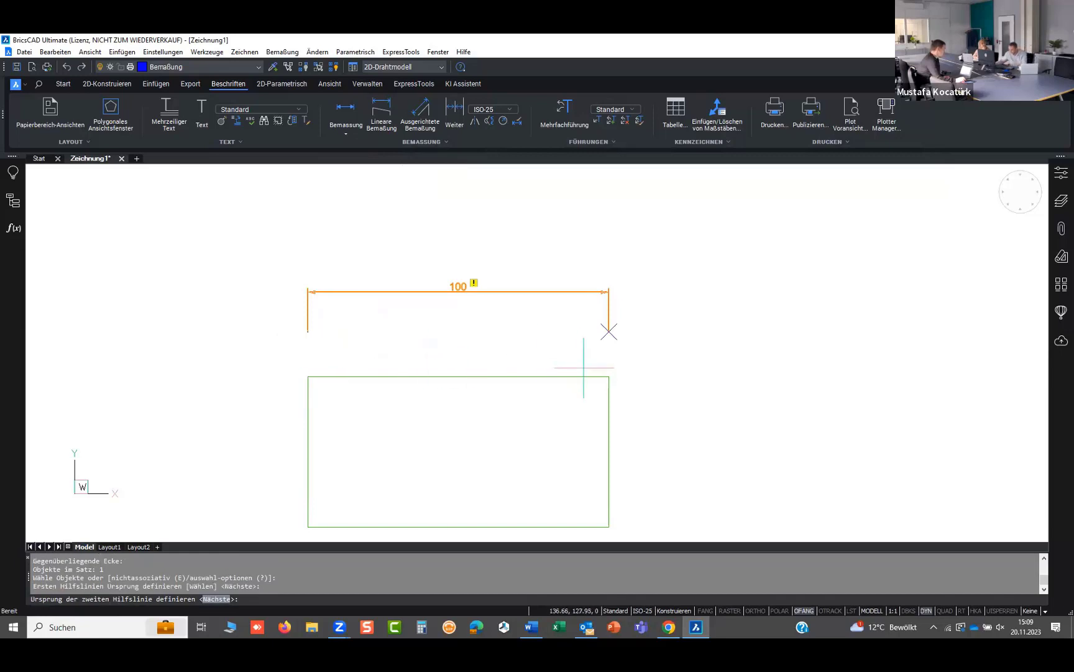
Step: Attach the second origin to the top-right corner, then drag that corner outward
left_click(609, 375)
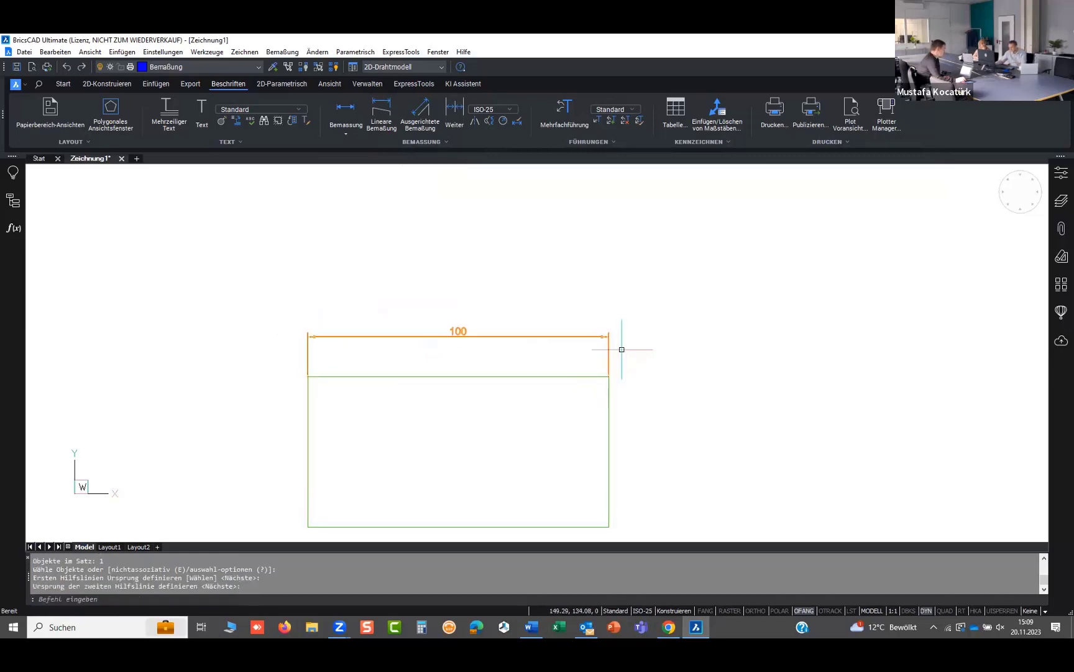
scroll(528, 180, "down", 2)
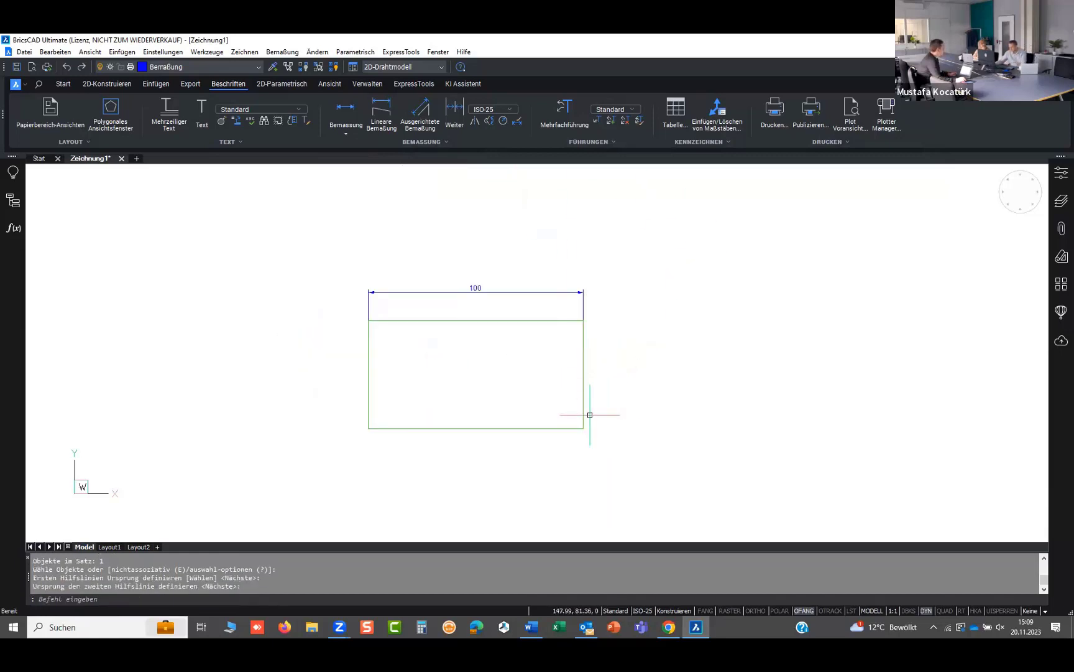
key("Escape")
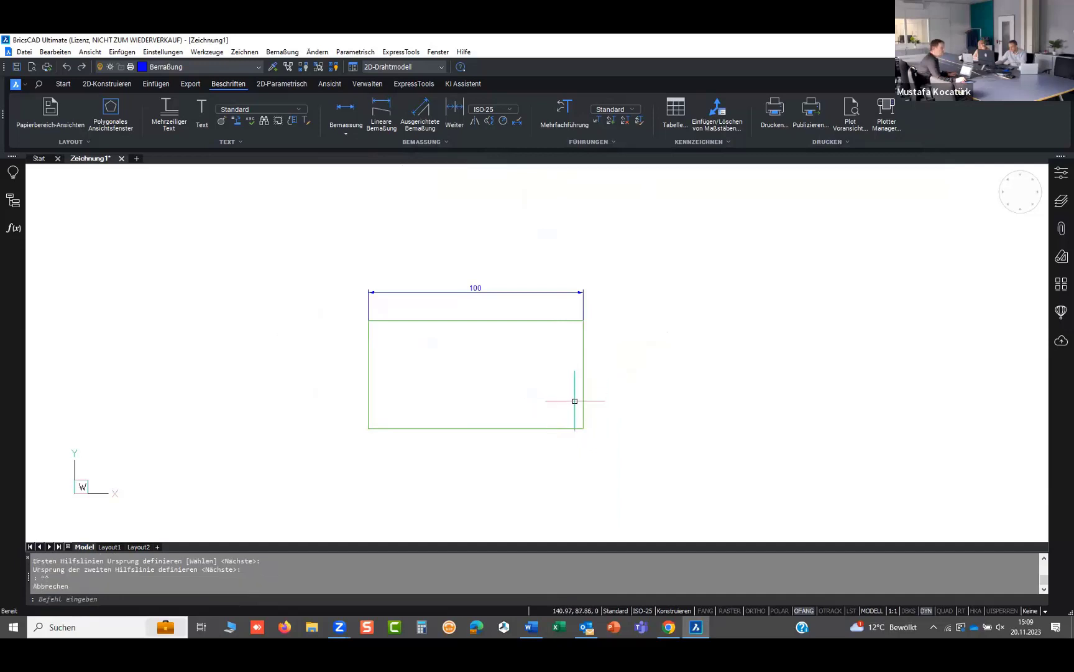
left_click(583, 361)
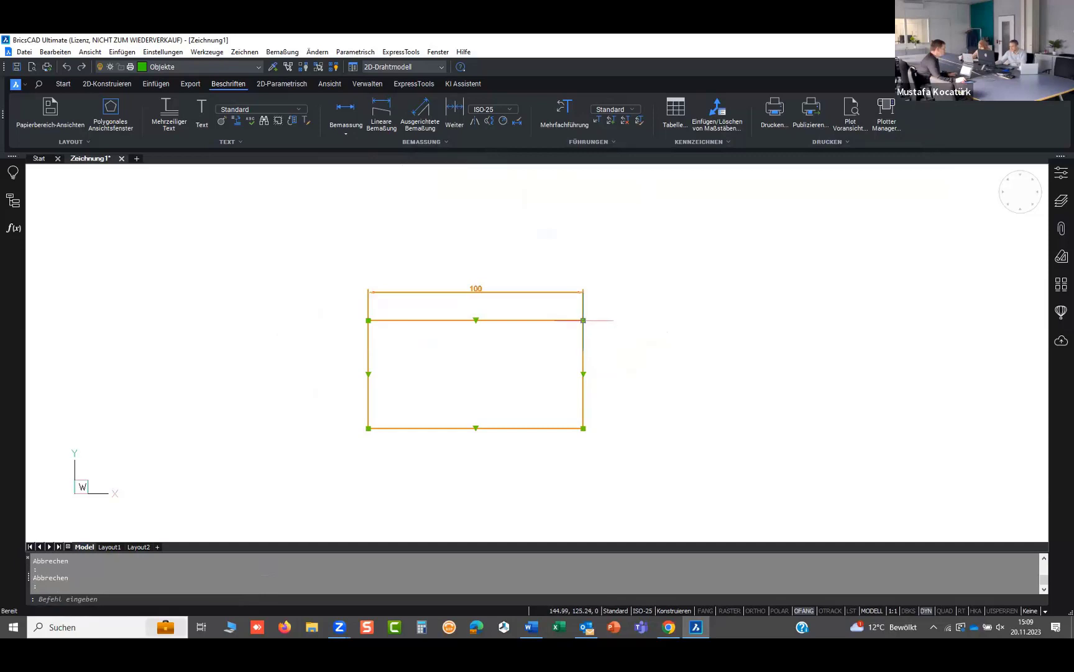
left_click(583, 320)
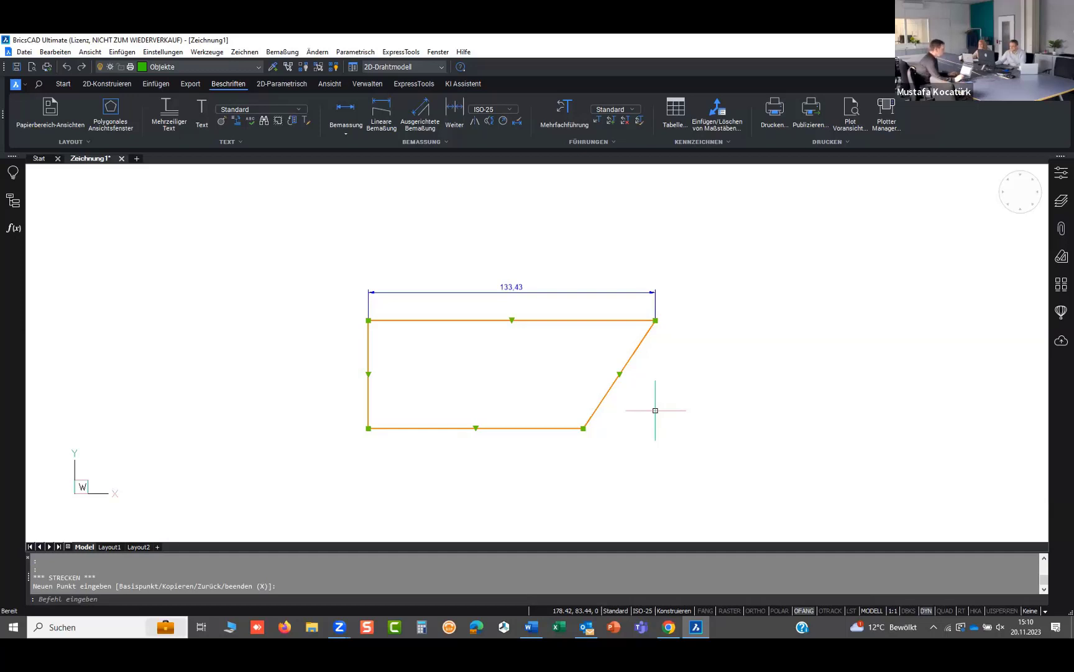
Step: Clear the selection, cancel an ANNOMONITOR command, and open the Einstellungen menu
key("Escape")
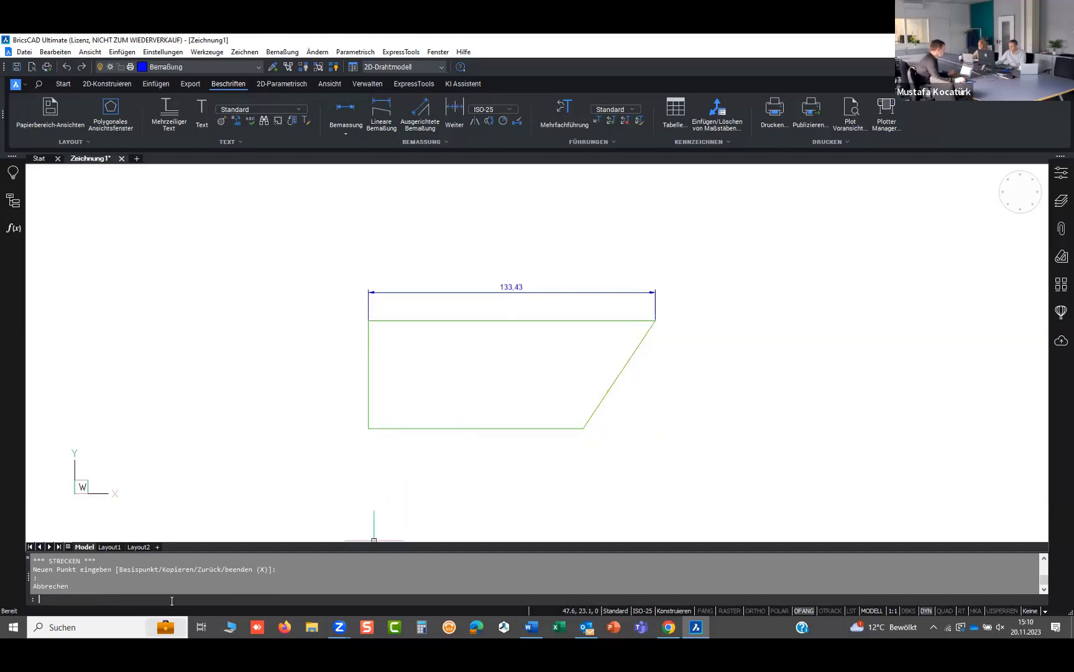
type("AN")
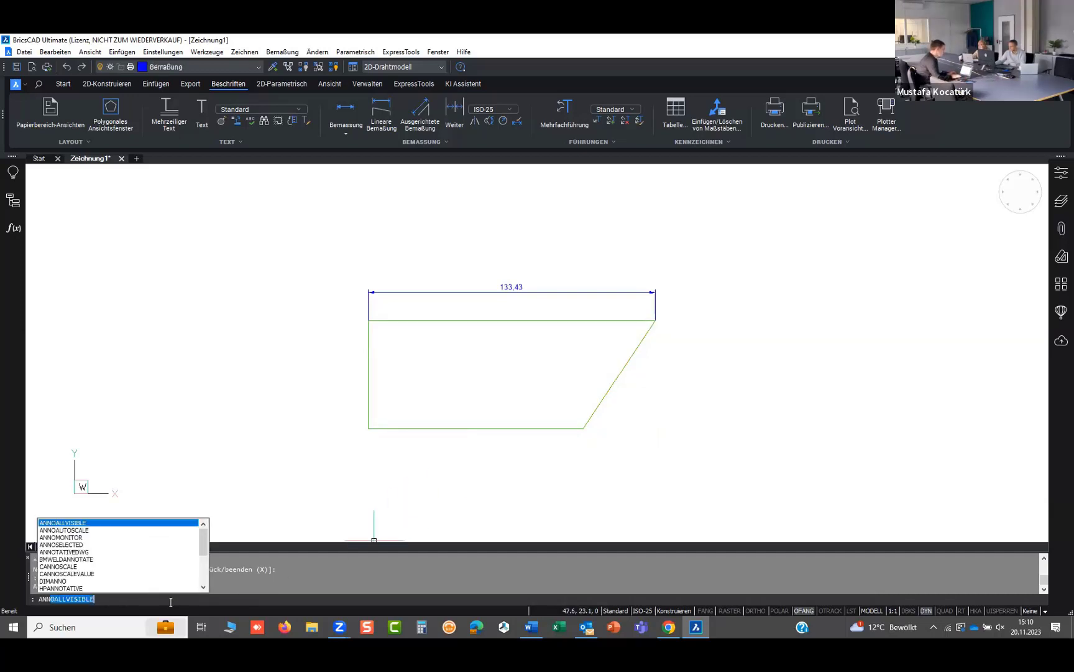
type("NOMO")
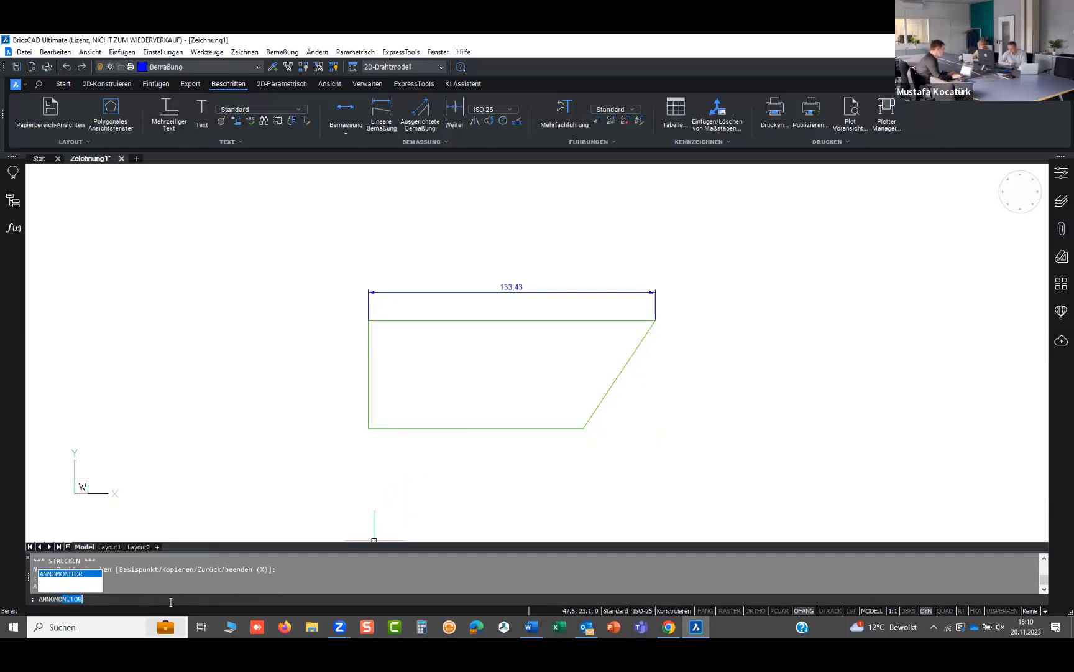
type("N")
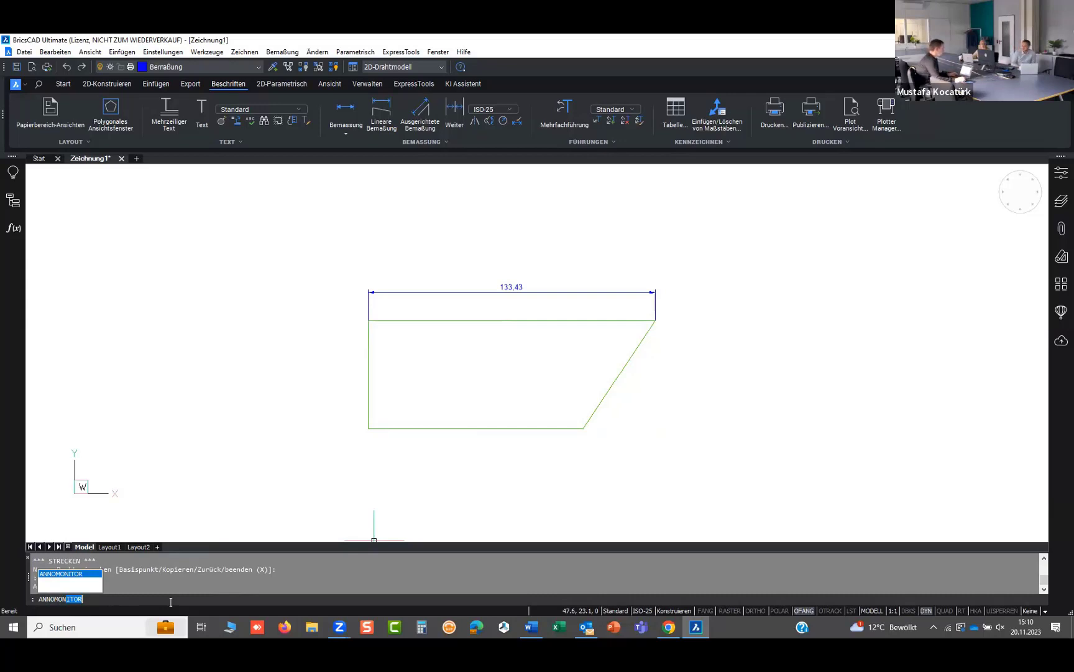
key("Escape")
key("Escape")
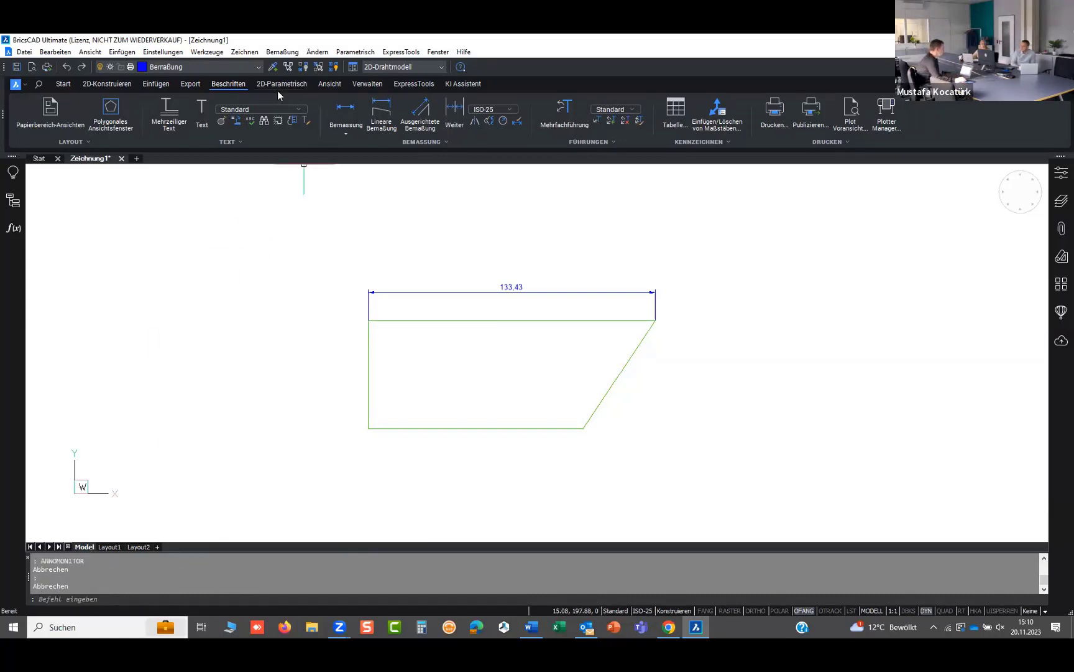
left_click(160, 52)
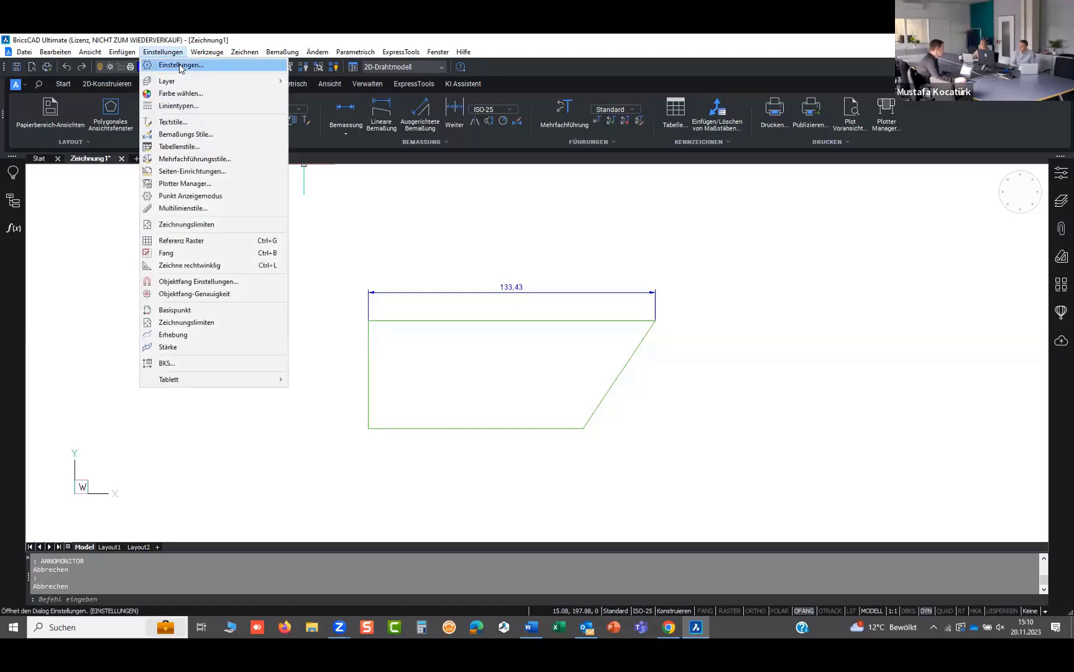
Step: Open the Settings dialog and search 'annom' to find the Beschriftungs Monitor setting
key("Escape")
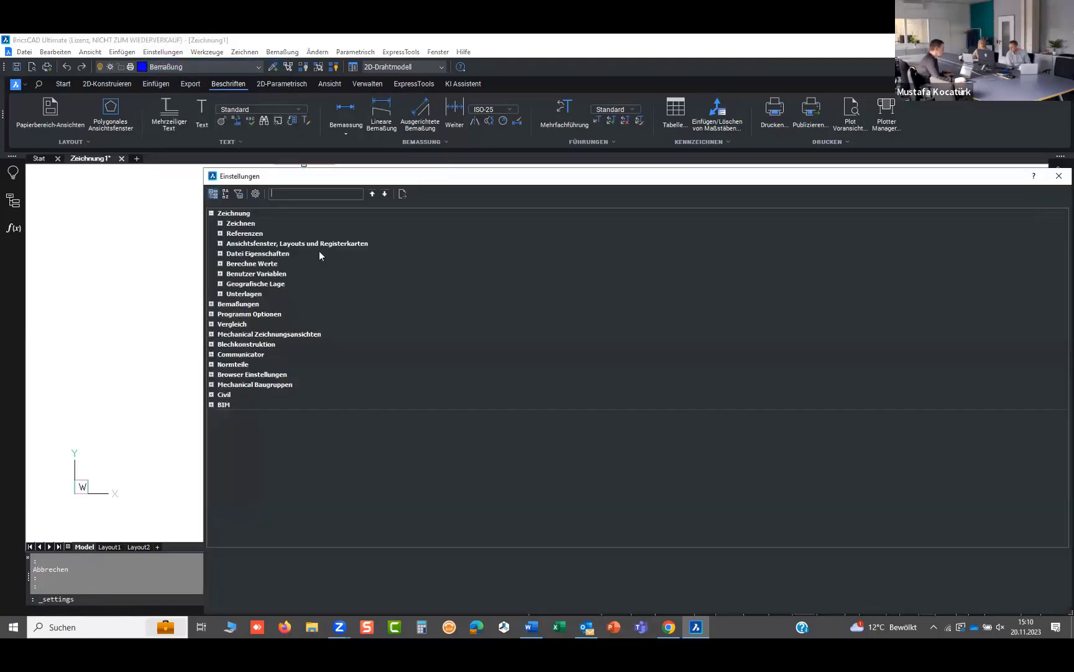
type("a")
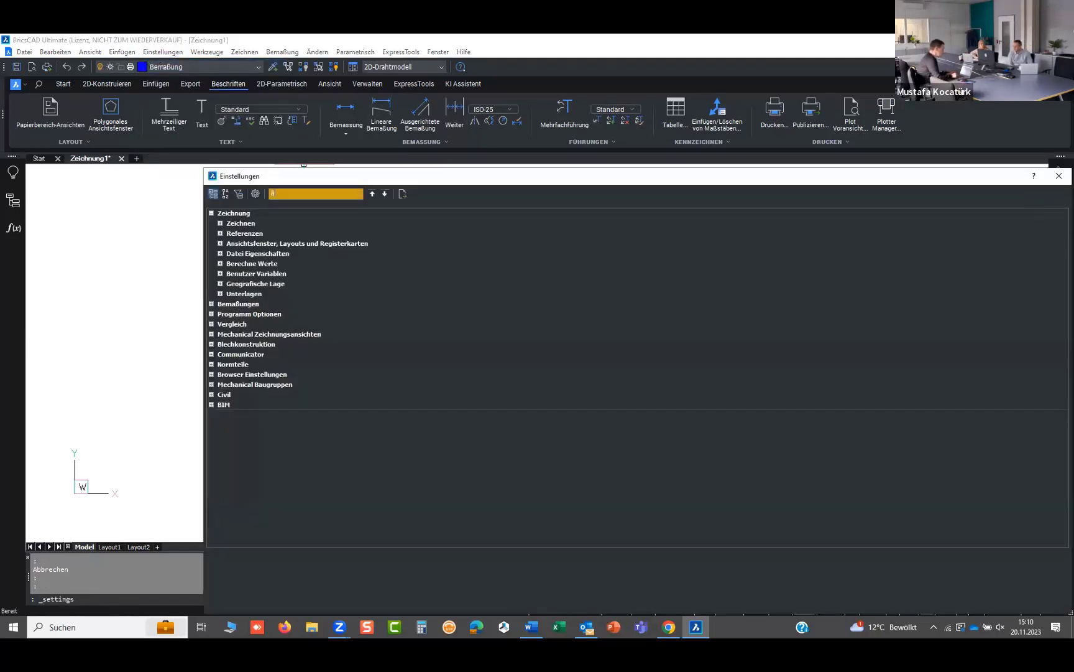
type("nnomoni")
key("BackSpace")
key("BackSpace")
key("BackSpace")
key("BackSpace")
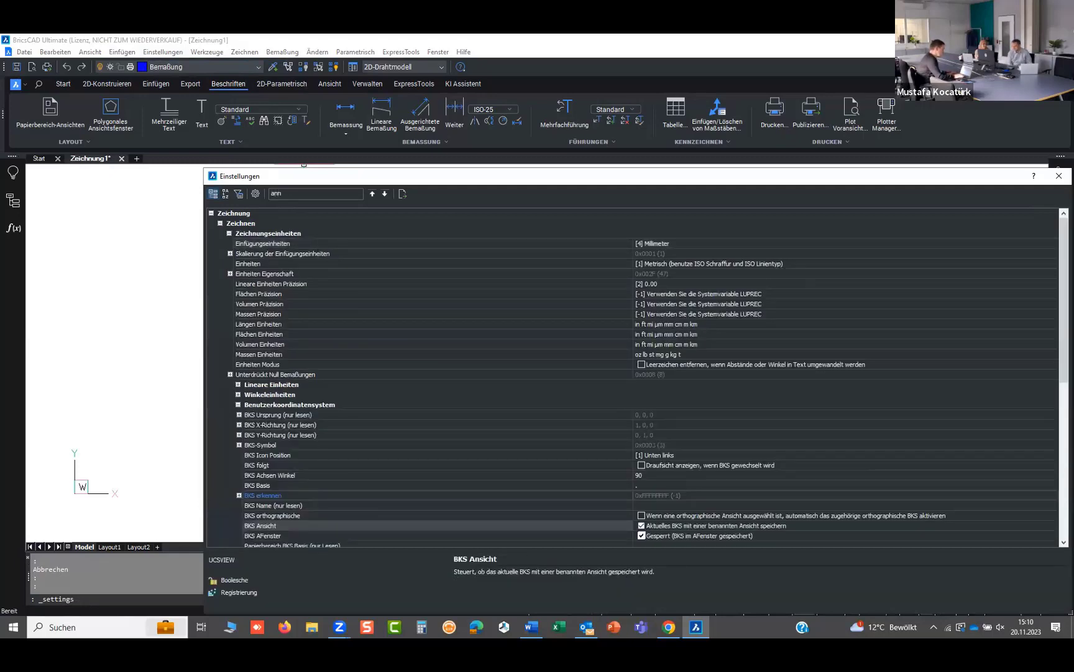
type("om")
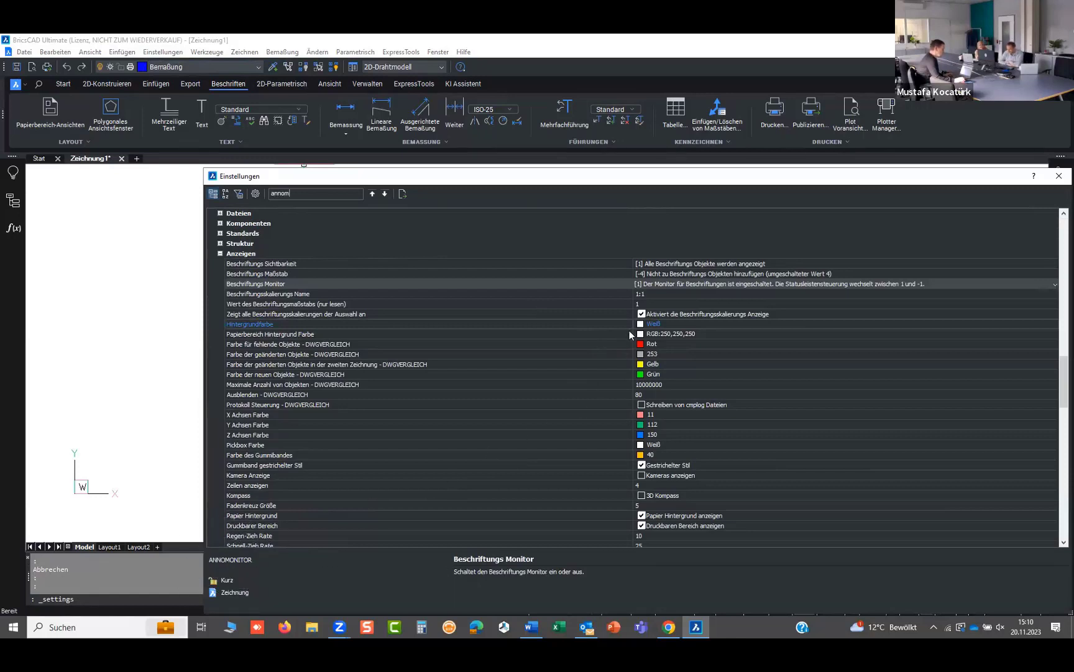
Step: Pick a new Beschriftungs Monitor value from its dropdown, apply it and close Settings
left_click(654, 283)
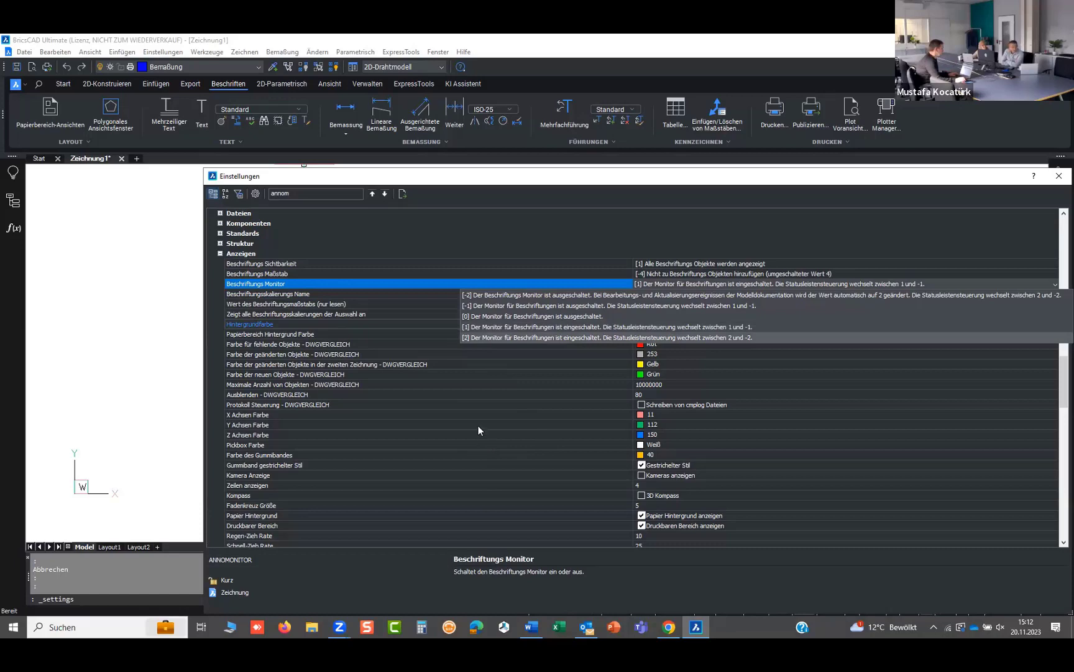
key("Return")
key("Escape")
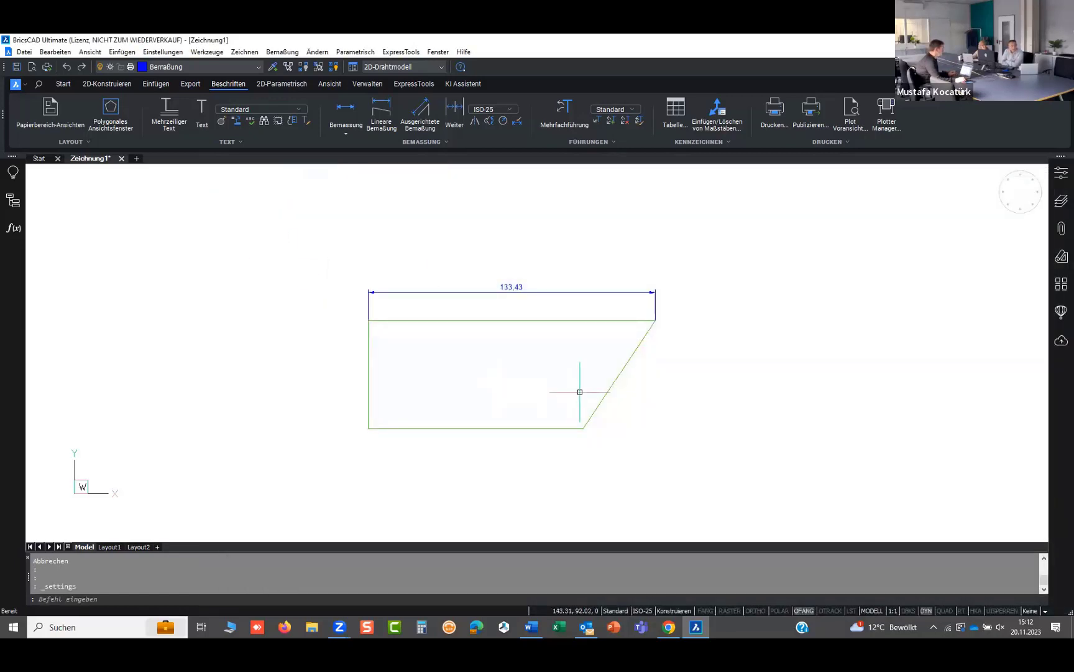
Step: Undo the corner stretch and reassociation, restoring the plain rectangle dimensioned 100
scroll(578, 389, "up", 1)
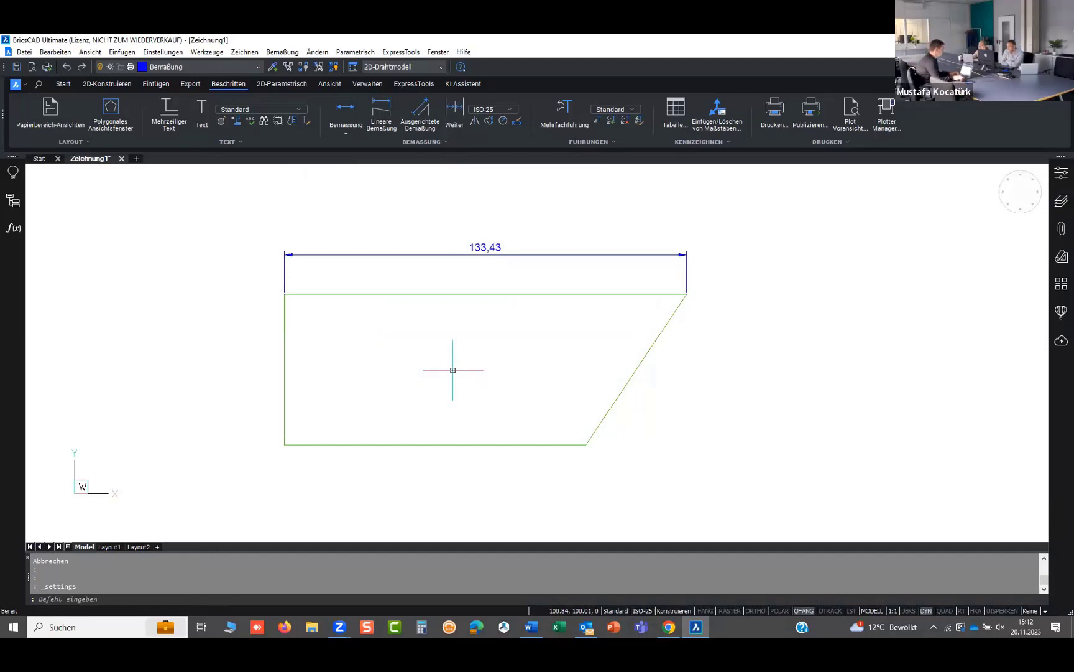
key("ctrl+z")
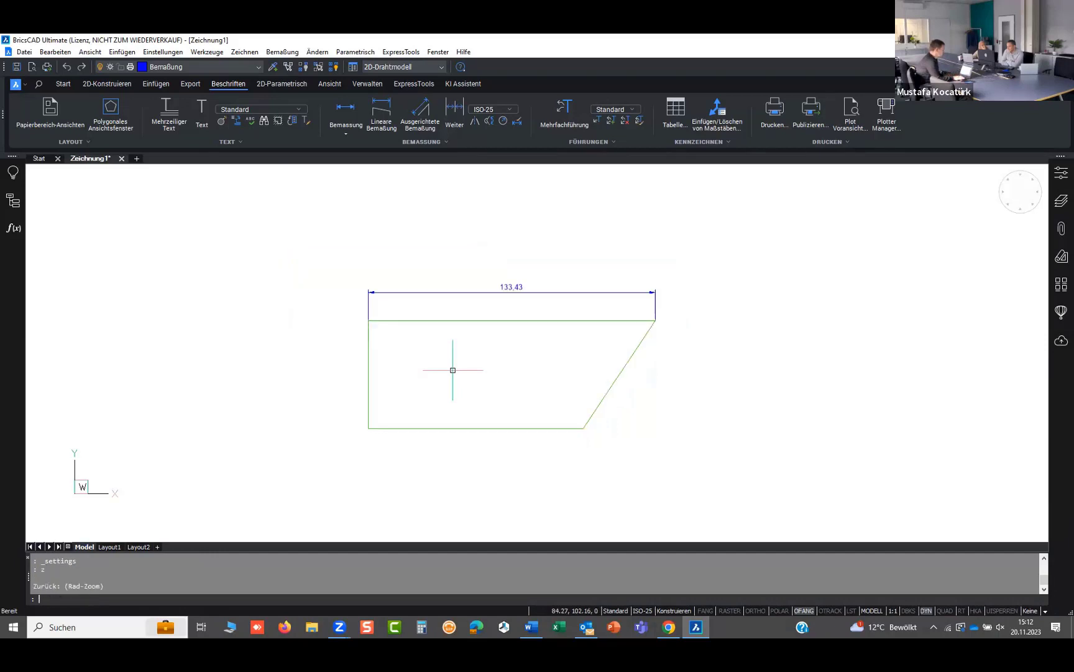
type("Z")
key("Return")
key("ctrl+z")
type("Z")
key("Return")
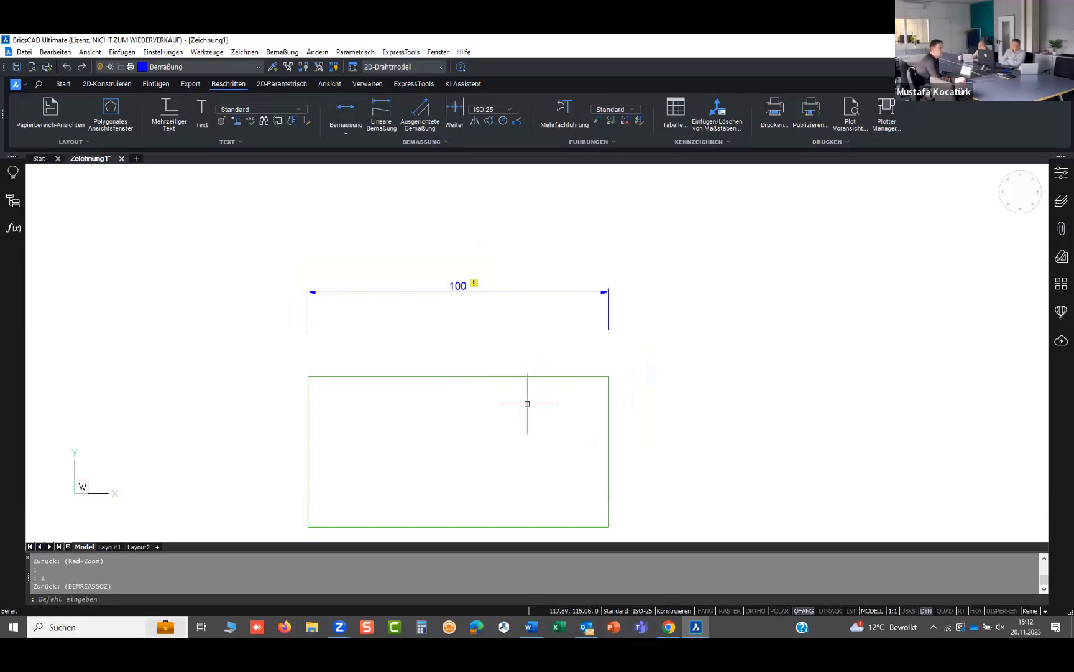
scroll(364, 334, "down", 2)
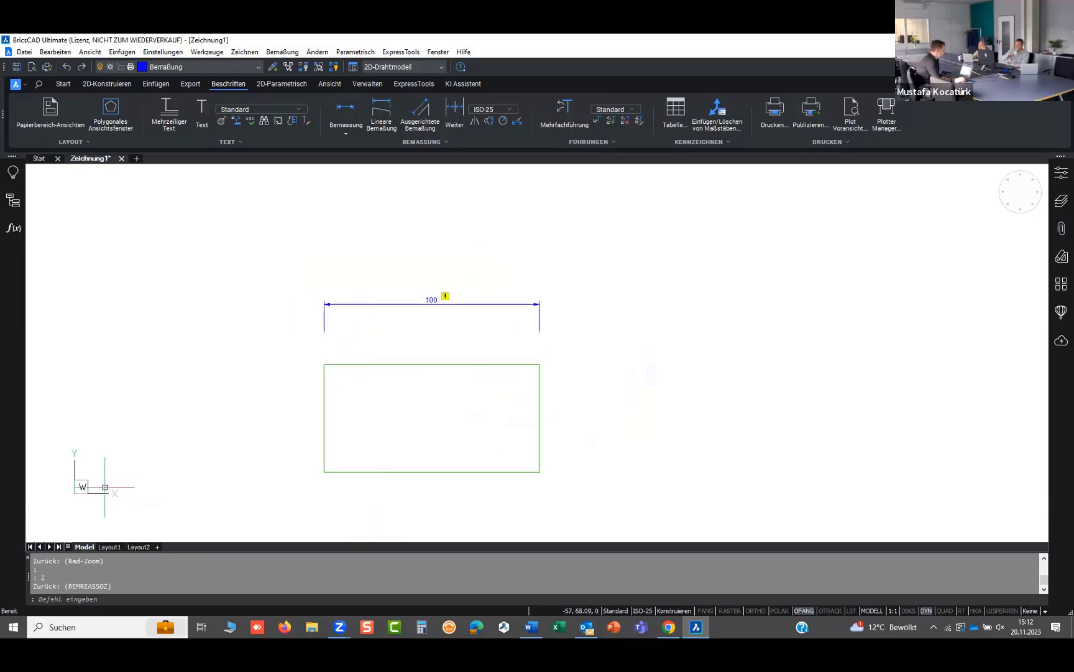
Step: Give Layout1 a page setup with Print As PDF.pc3, A4 paper and landscape (Querformat)
left_click(109, 547)
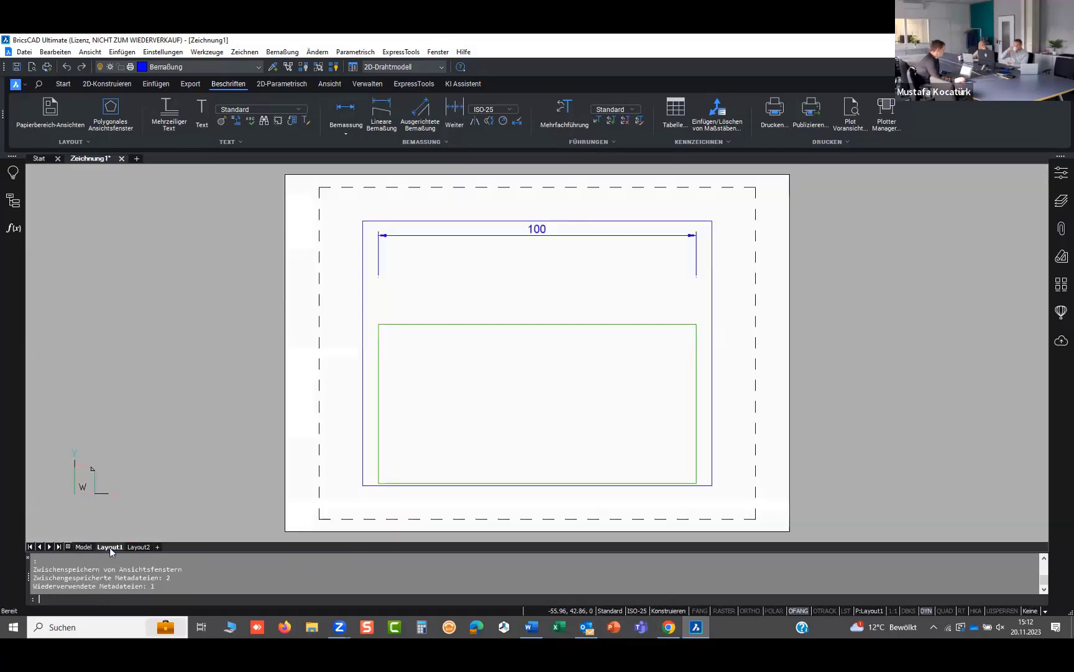
right_click(110, 547)
left_click(134, 510)
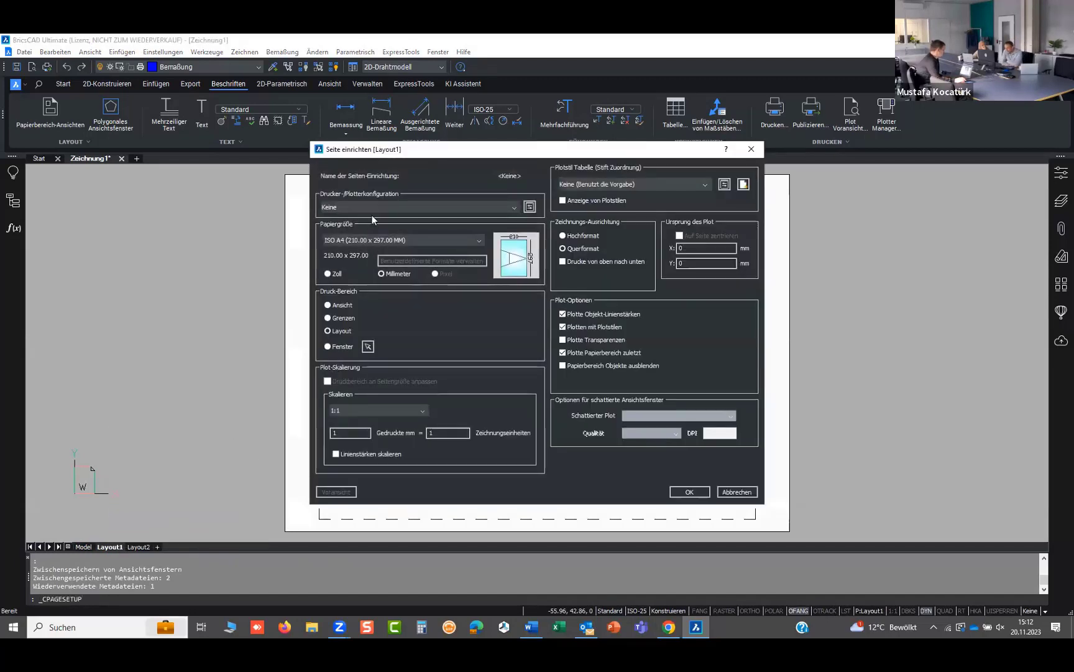
left_click(367, 207)
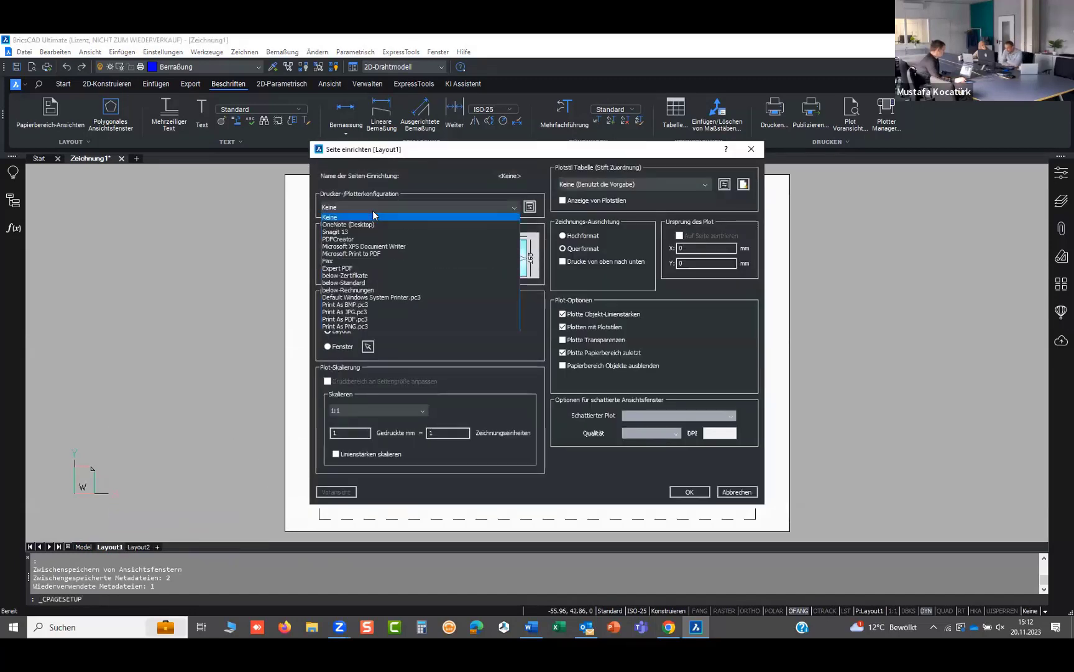
left_click(367, 319)
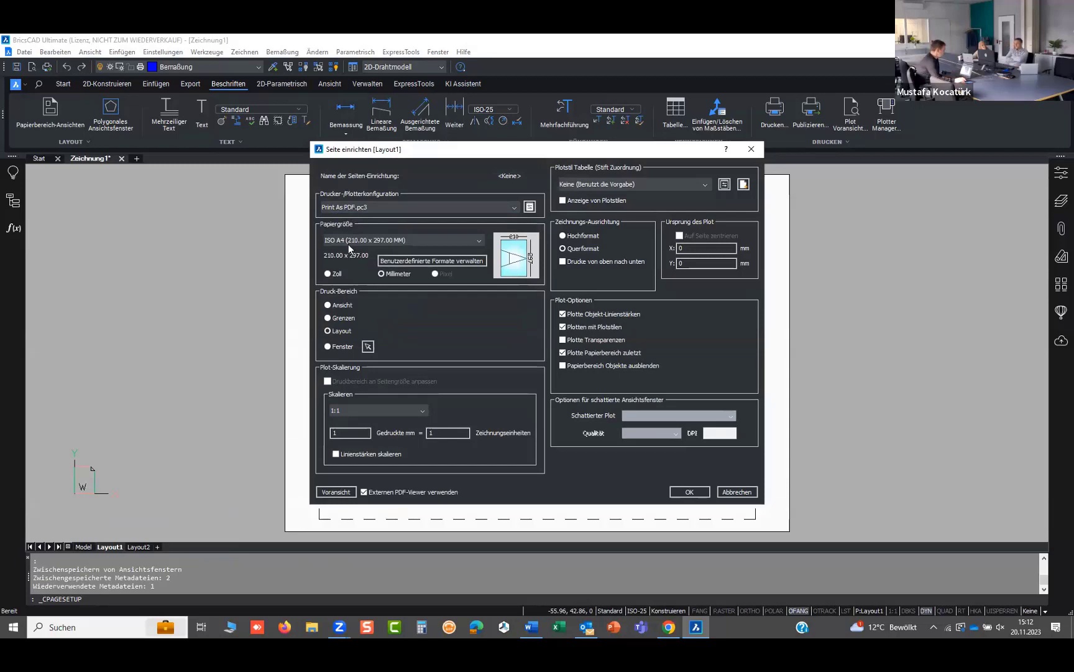
left_click(349, 241)
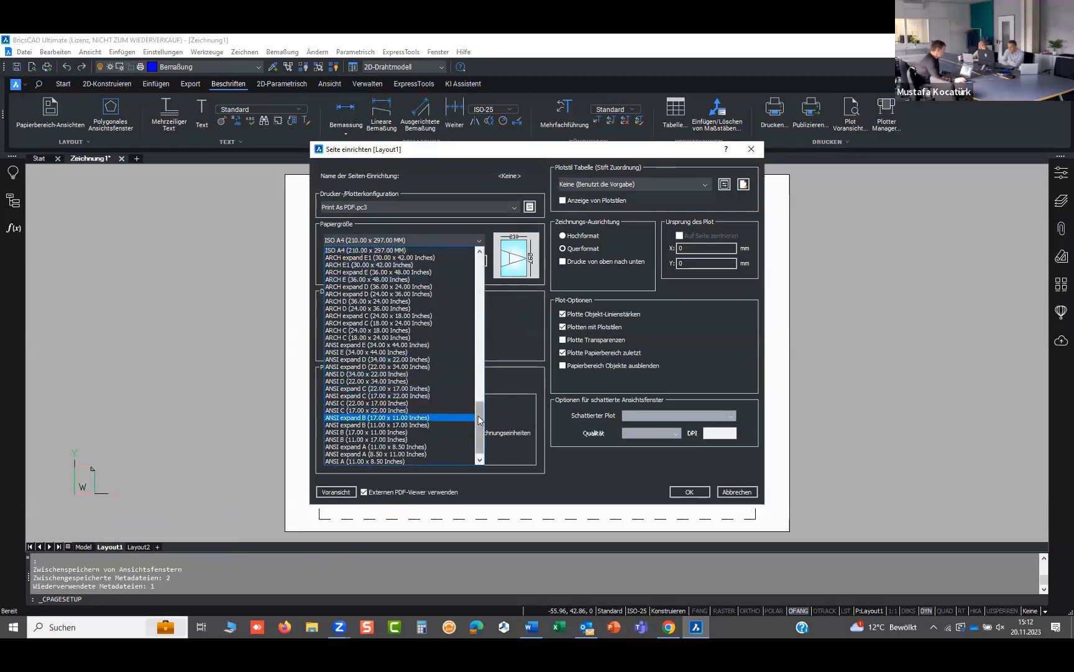
scroll(470, 424, "up", 10)
left_click(350, 279)
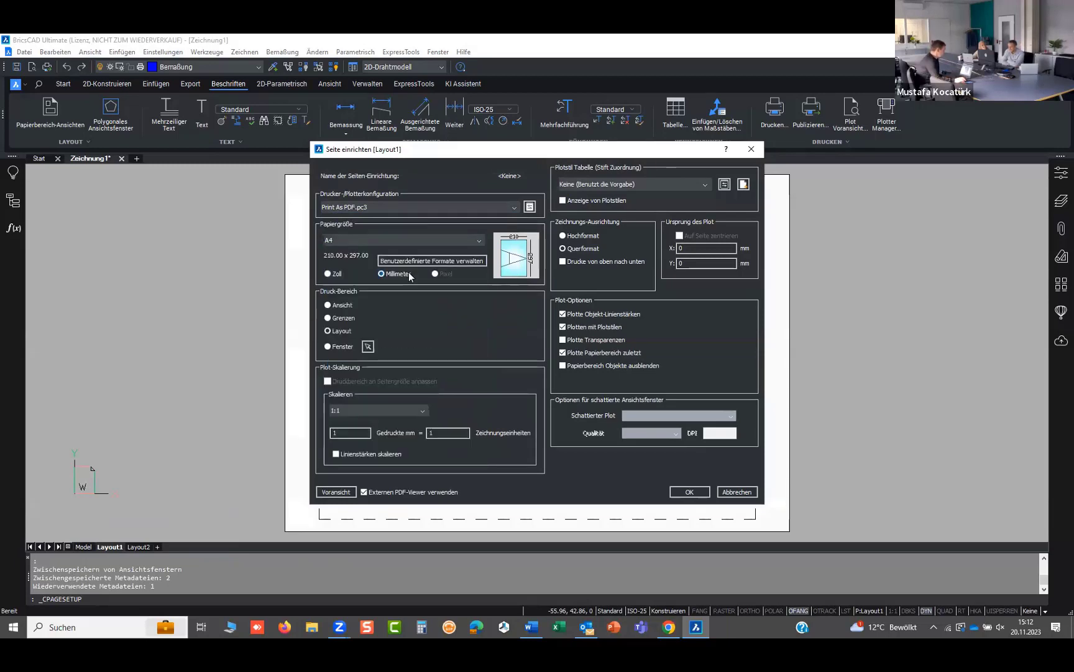
left_click(563, 248)
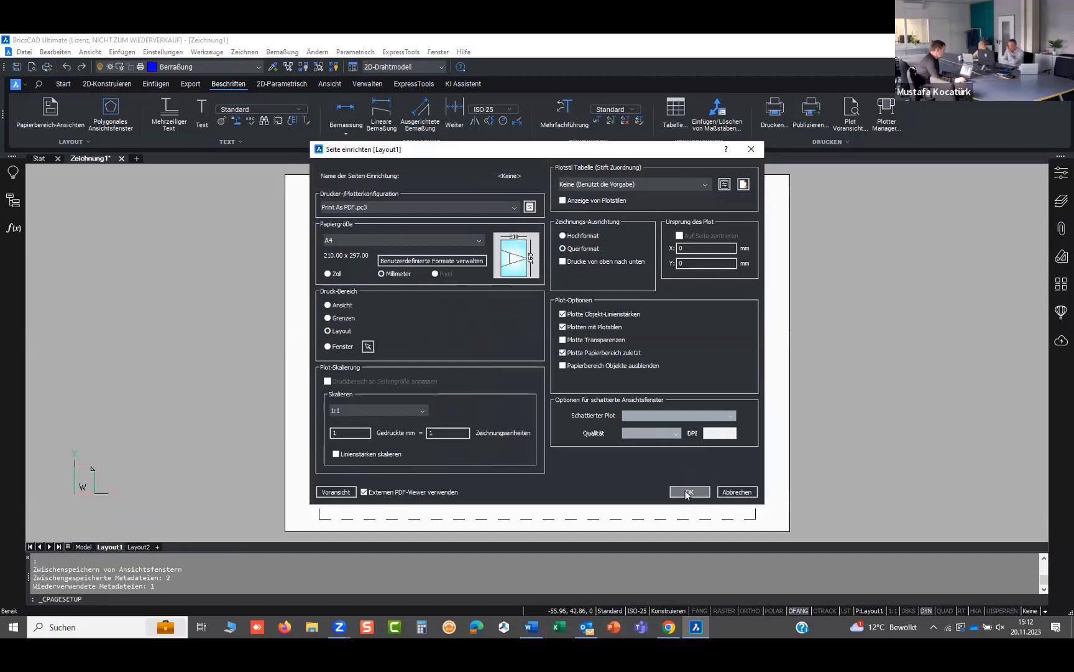
left_click(689, 491)
scroll(345, 375, "down", 2)
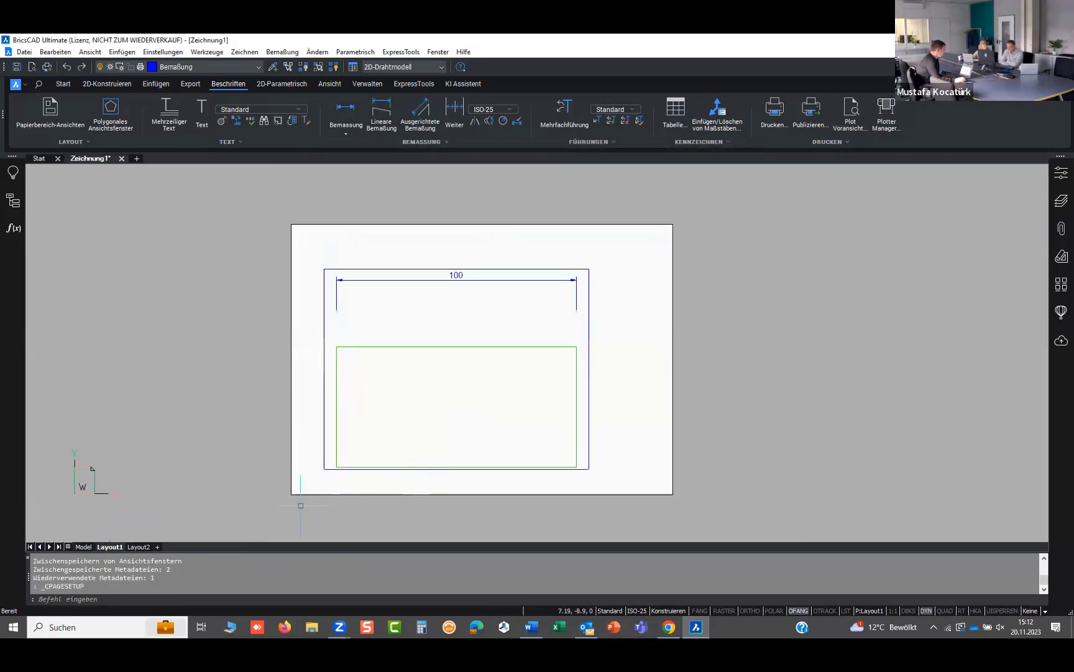
Step: Plot Layout1 to a PDF file, Zeichnung1-Layout1.pdf, saved on the Desktop
right_click(117, 545)
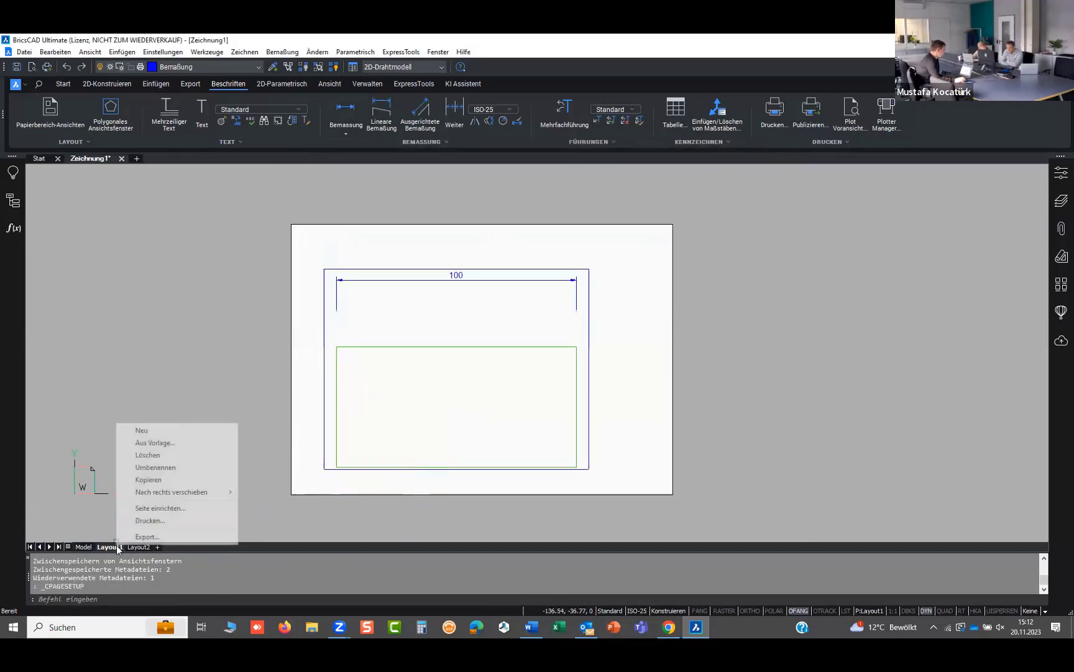
left_click(154, 522)
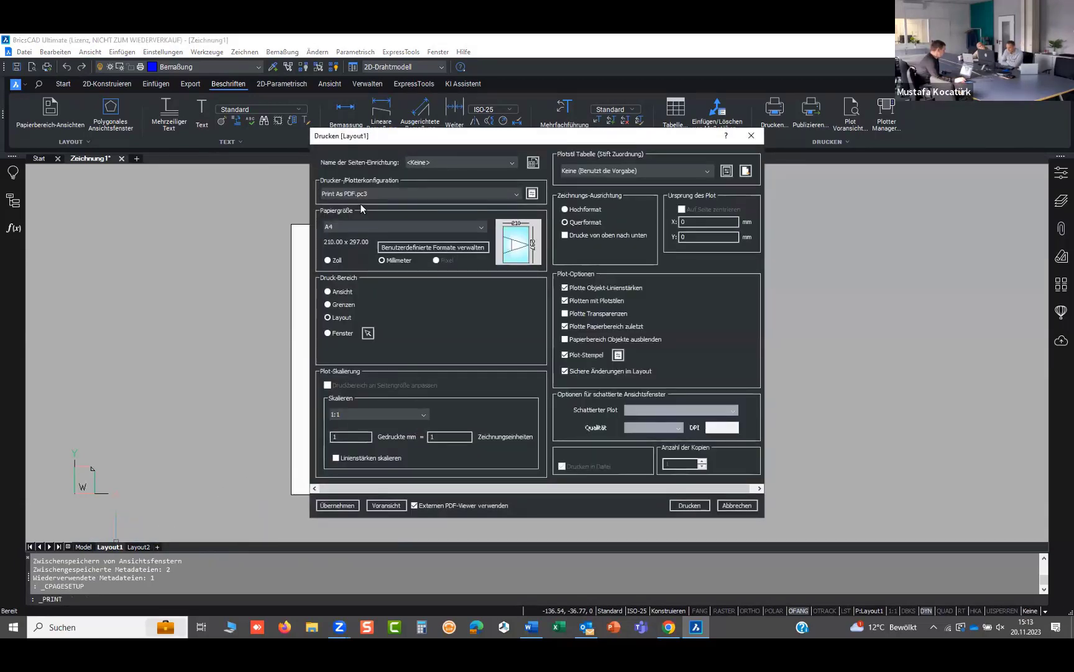
left_click(680, 507)
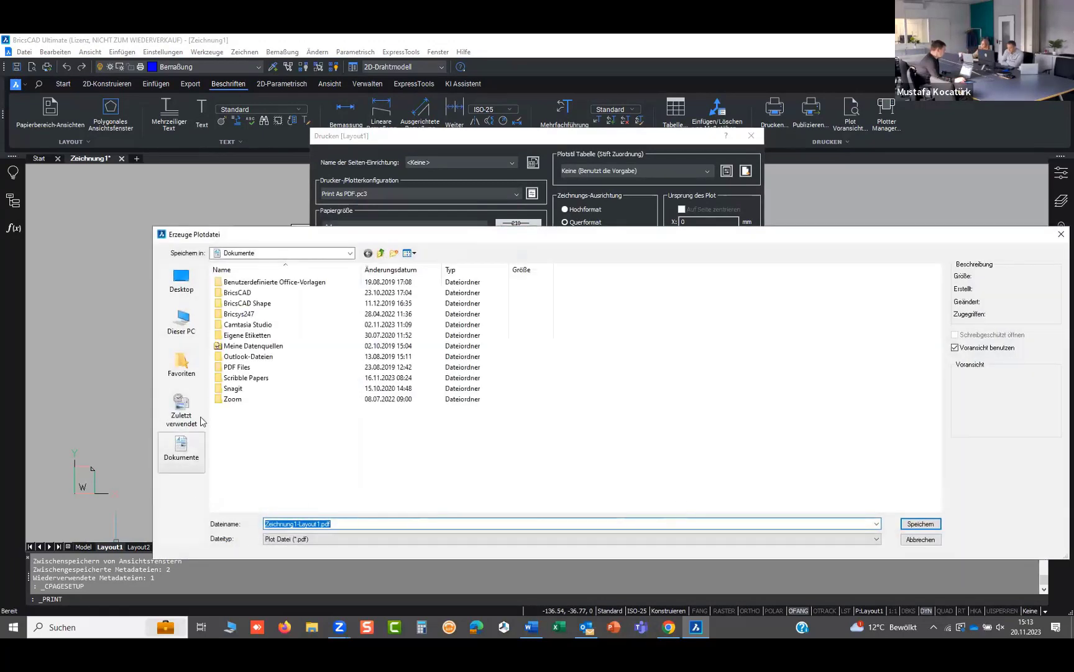
left_click(181, 280)
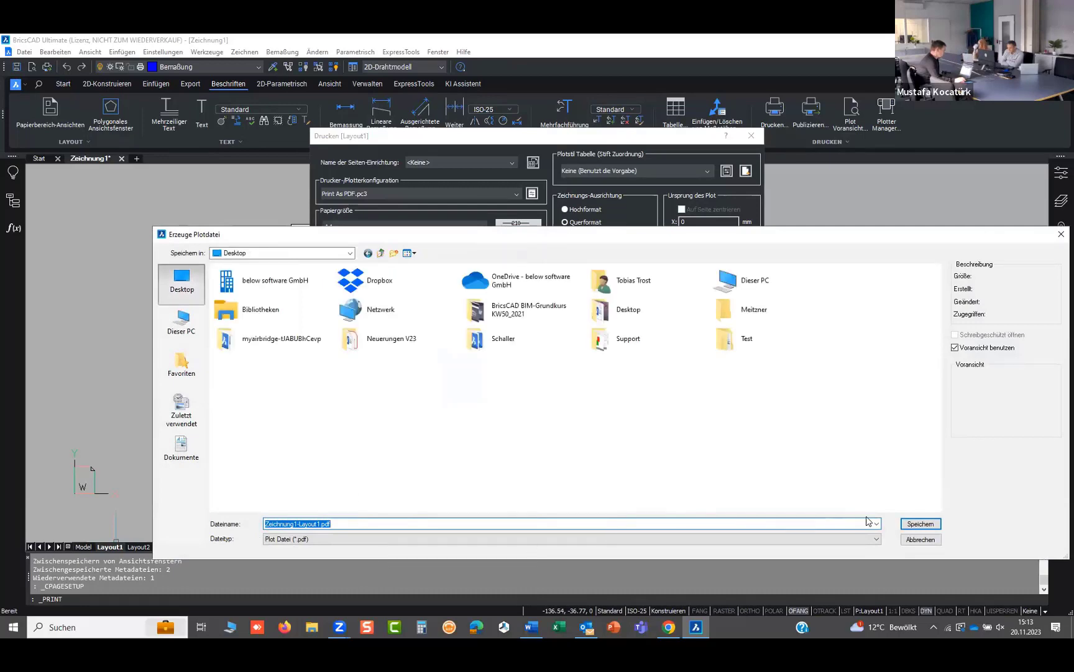
left_click(911, 523)
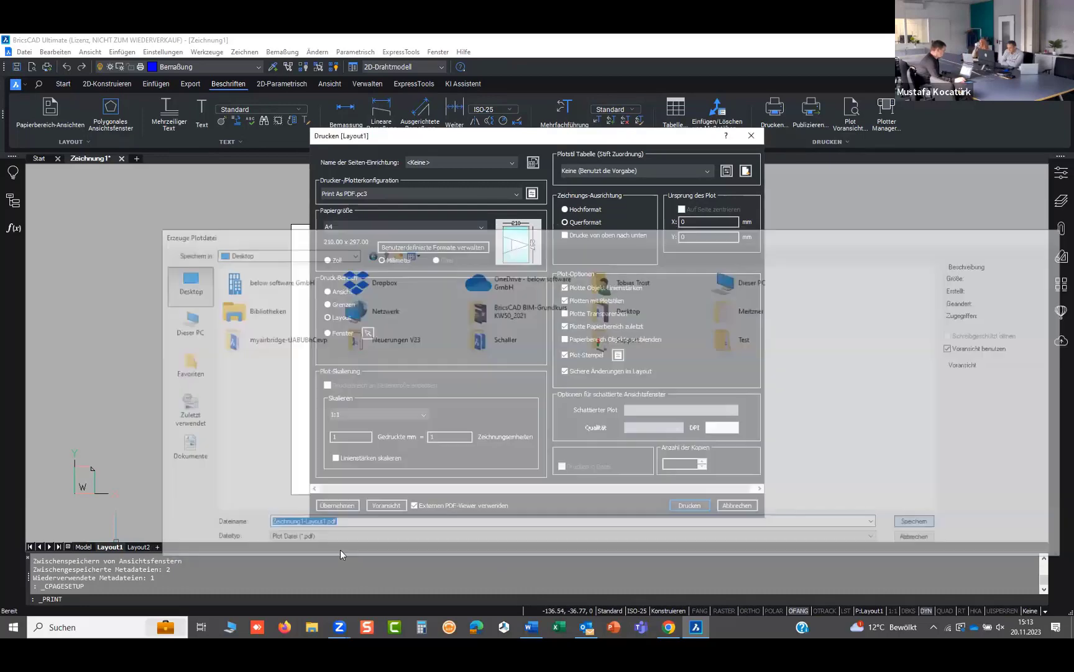
scroll(227, 398, "down", 1)
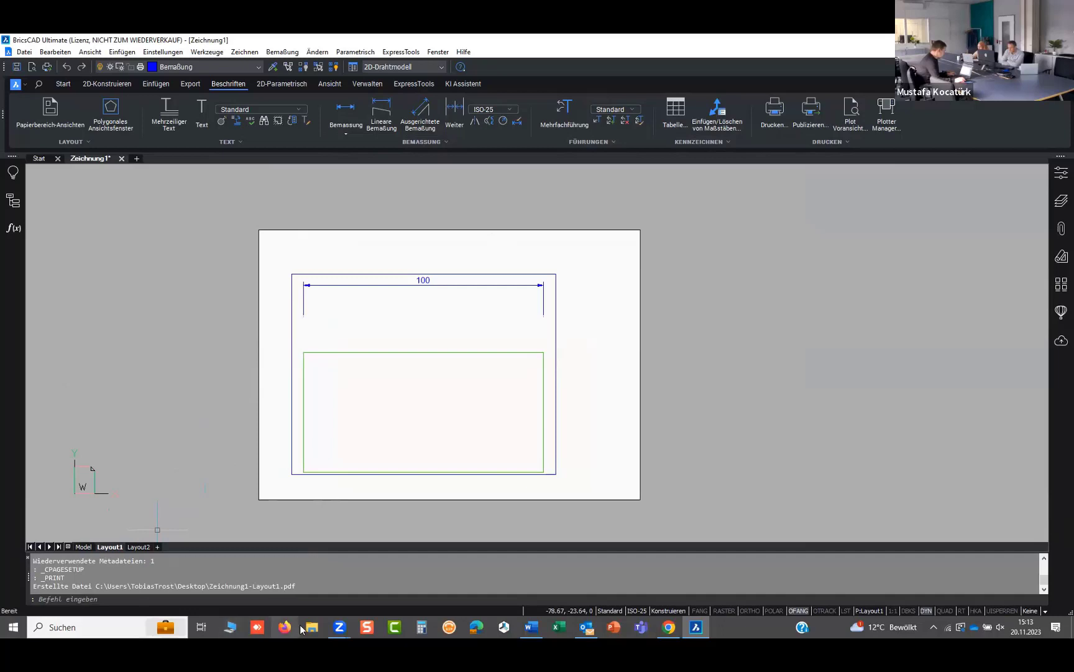
Step: Show the desktop and open the exported Layout1 PDF
key("super+d")
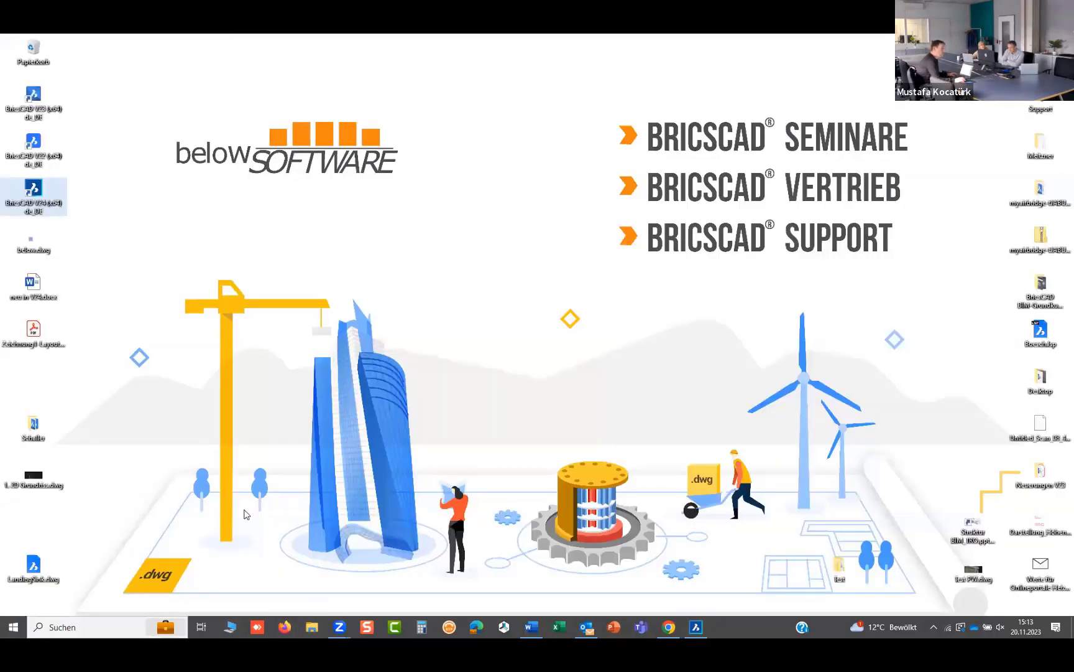
left_click(34, 336)
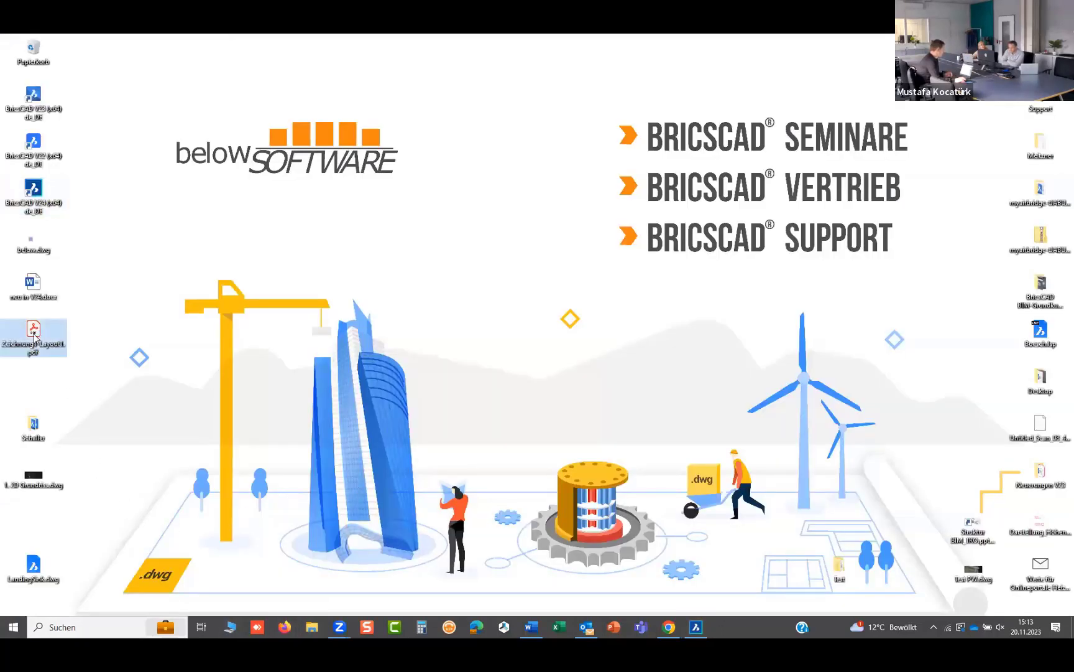
double_click(34, 335)
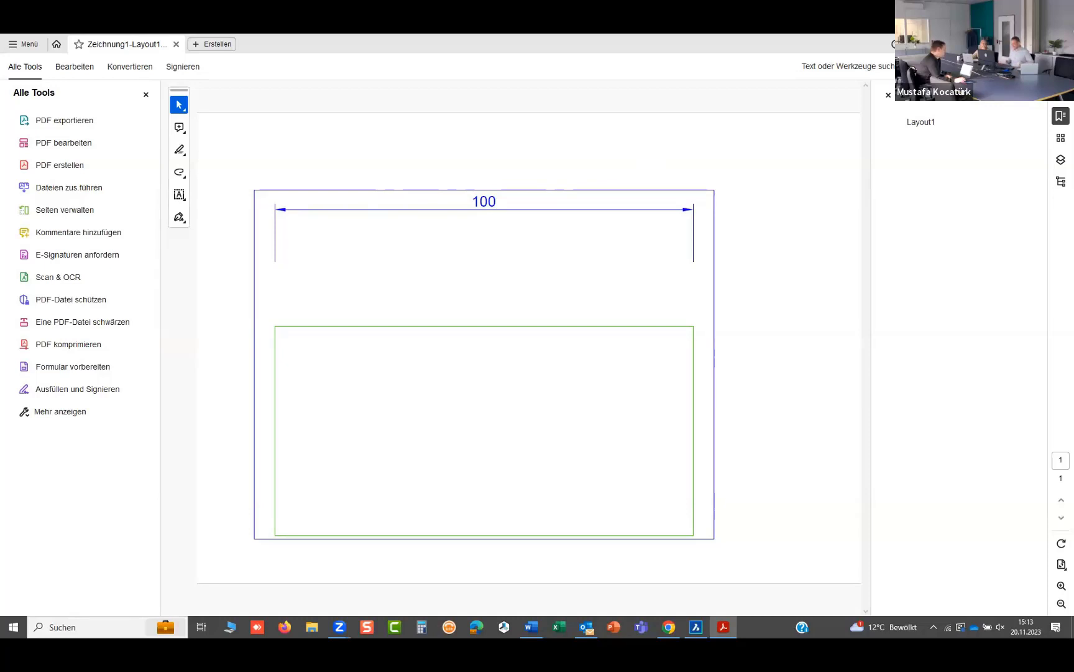
Step: Close the Acrobat window showing the exported Layout1 PDF
key("alt+F4")
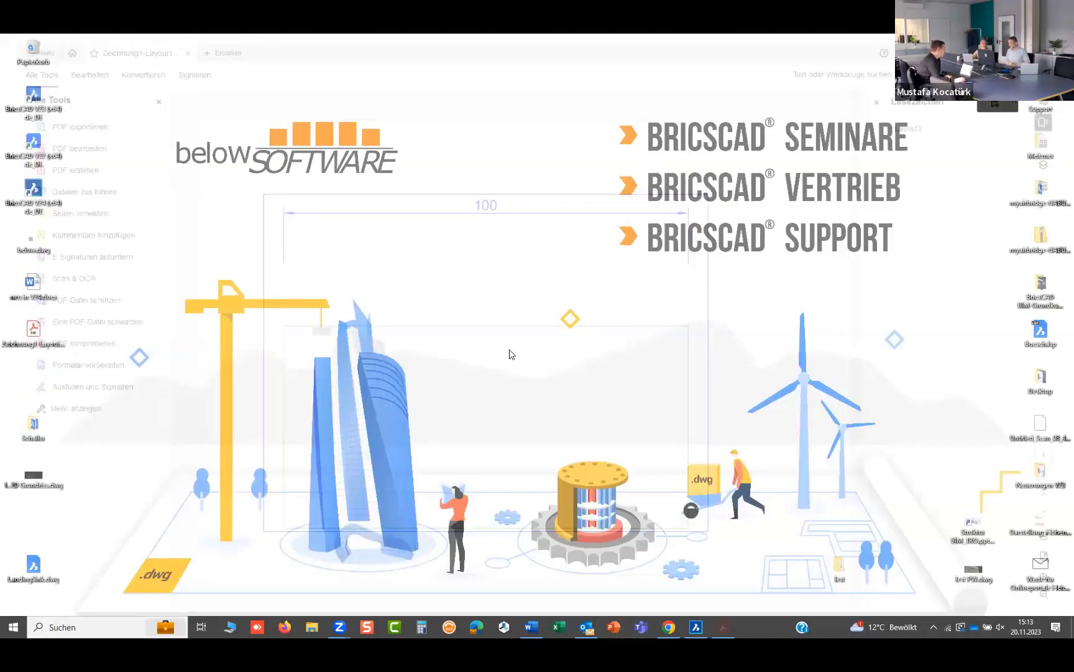
Step: Return to BricsCAD's Model tab, expand the Bemaßung panel and start typing ANNO
left_click(695, 627)
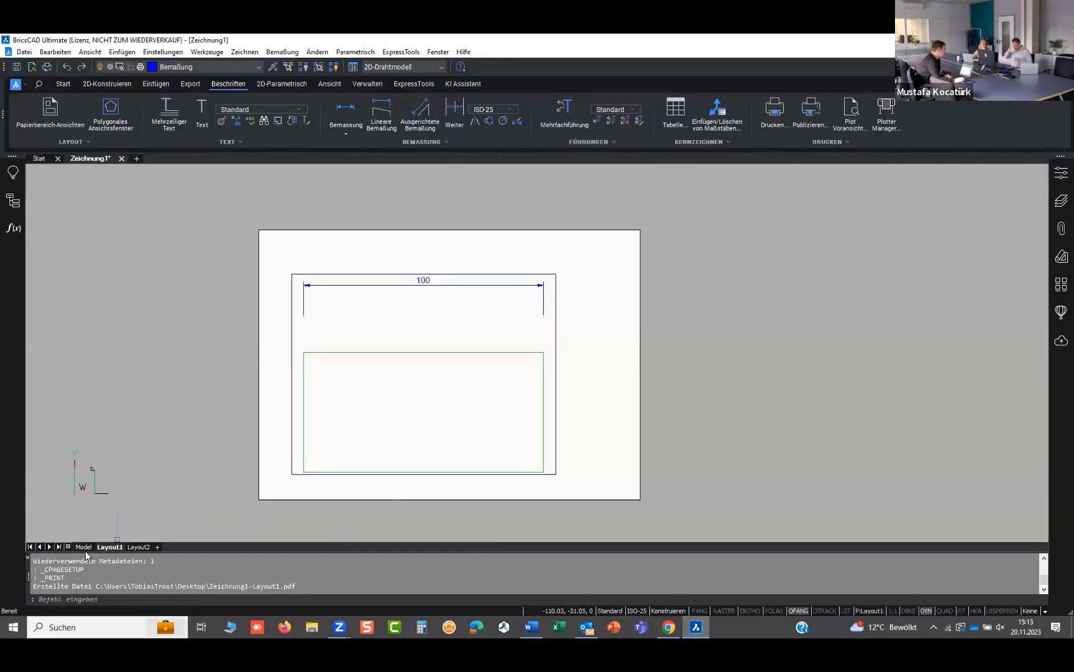
left_click(87, 547)
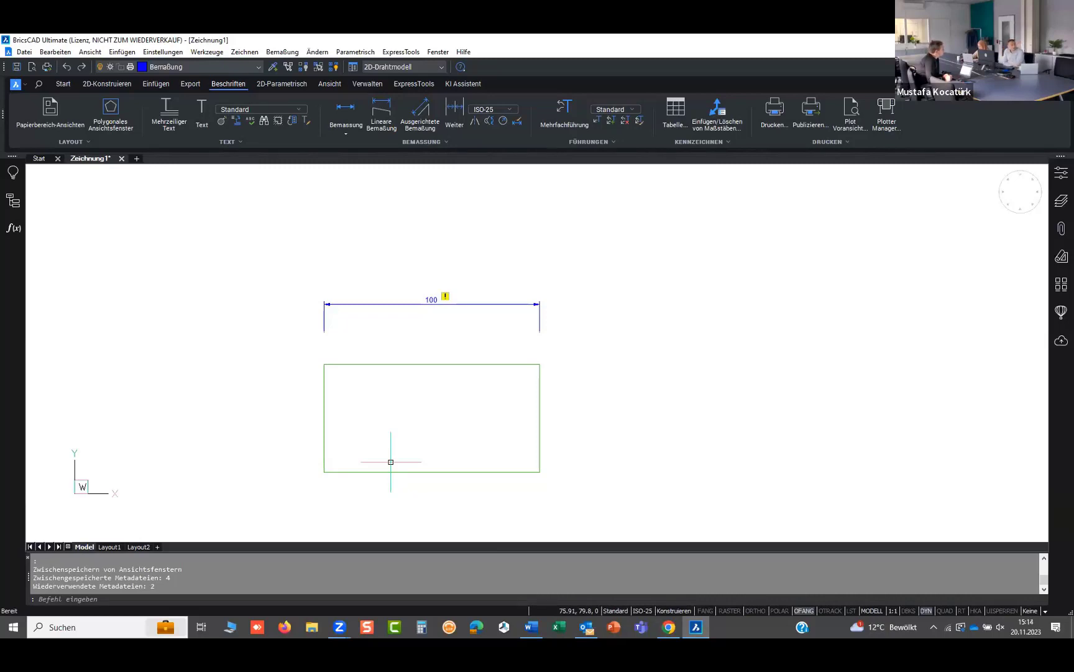
left_click(446, 140)
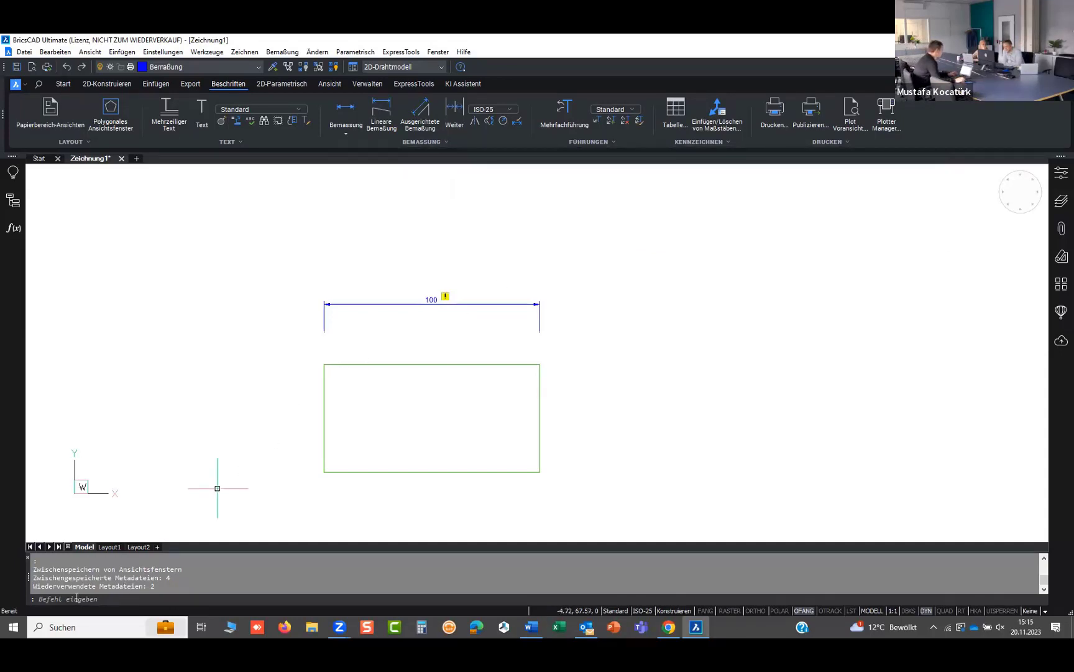
type("ANNO")
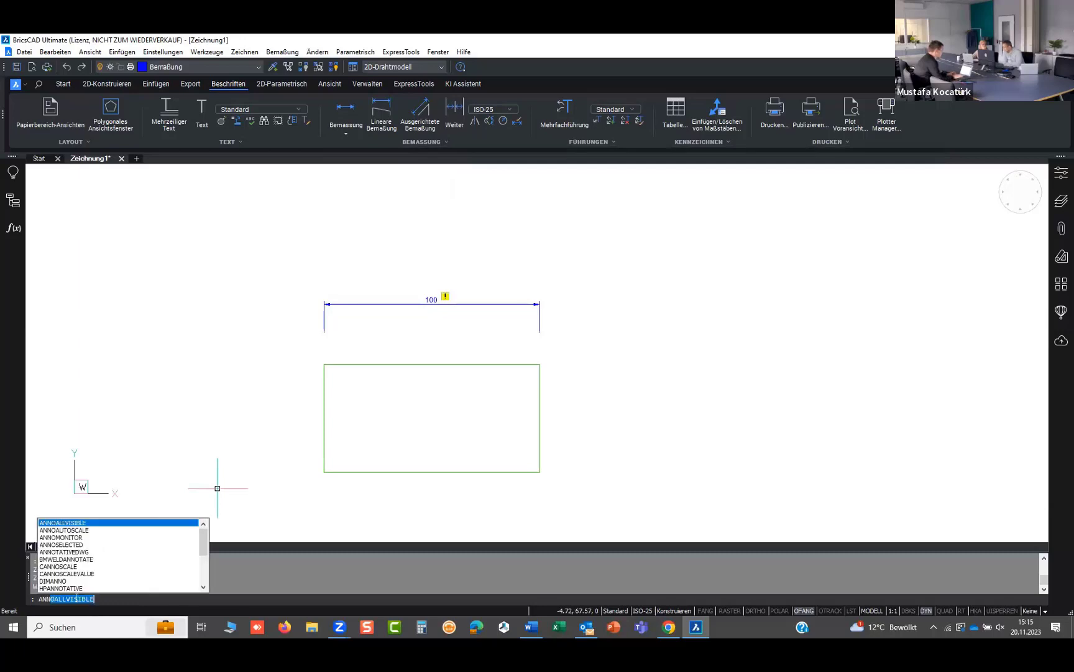
type("OMONITOR")
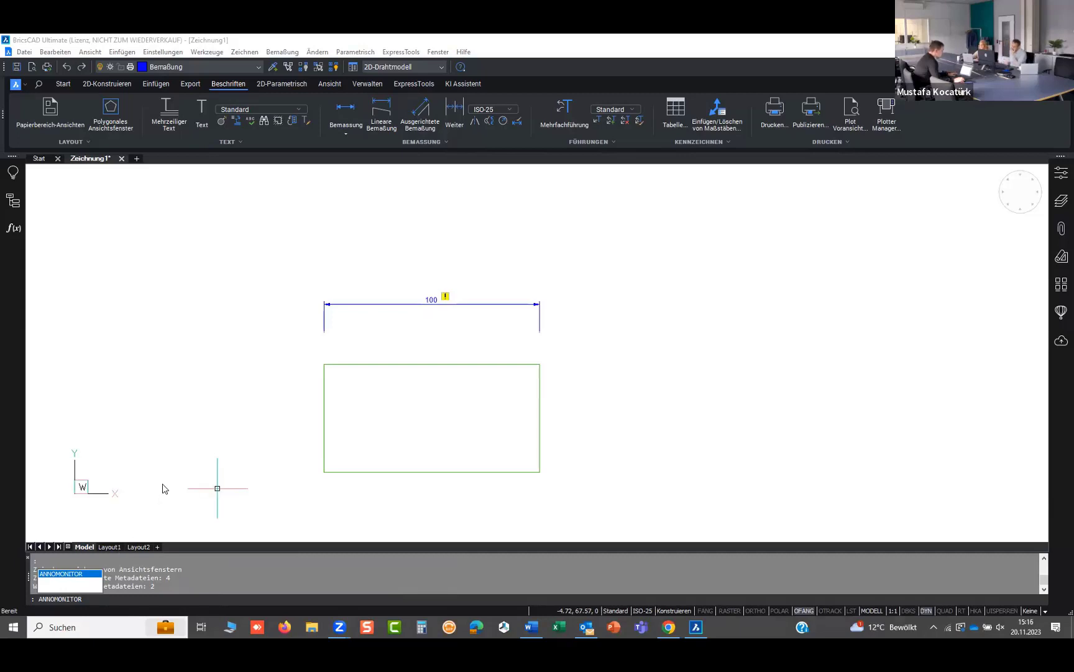
left_click(126, 439)
left_click(137, 443)
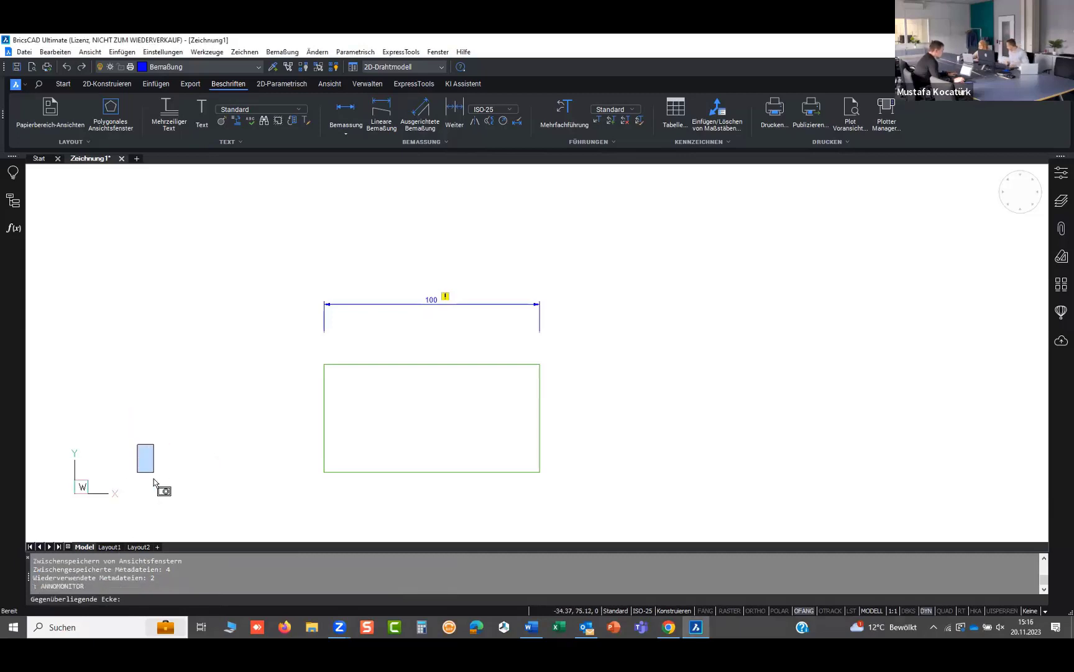
key("Escape")
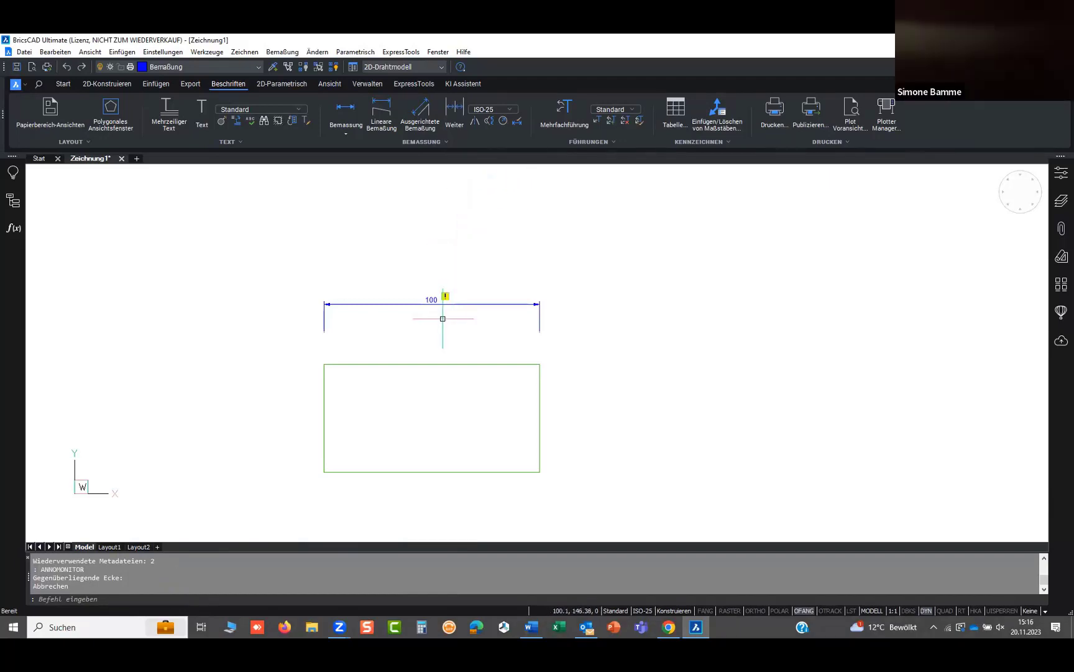
scroll(430, 333, "up", 2)
scroll(446, 256, "down", 2)
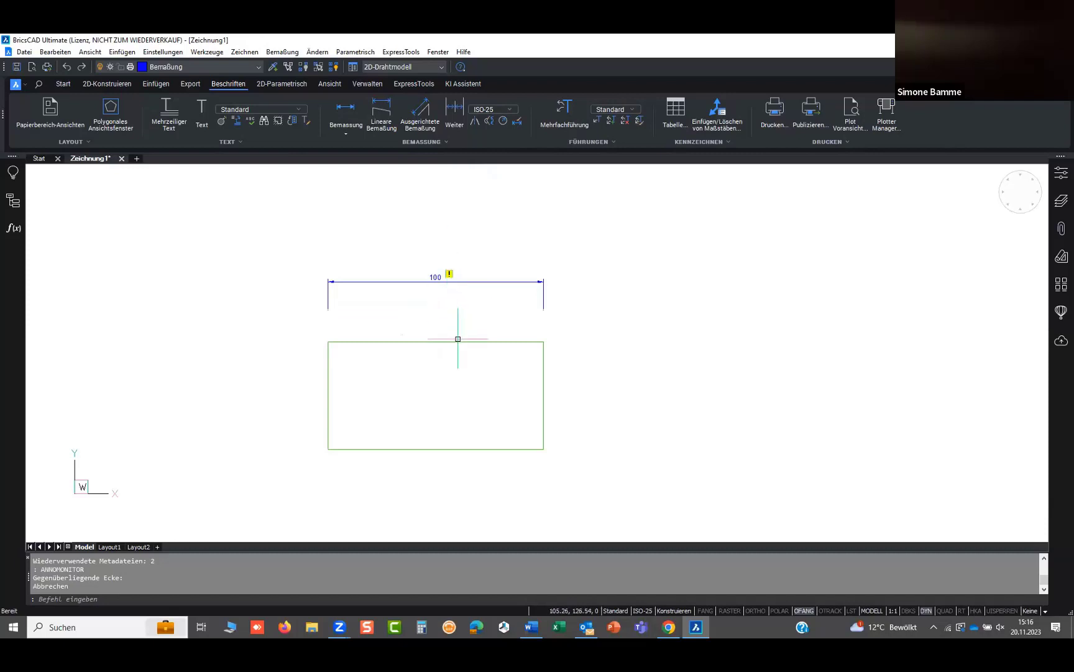
scroll(457, 338, "up", 1)
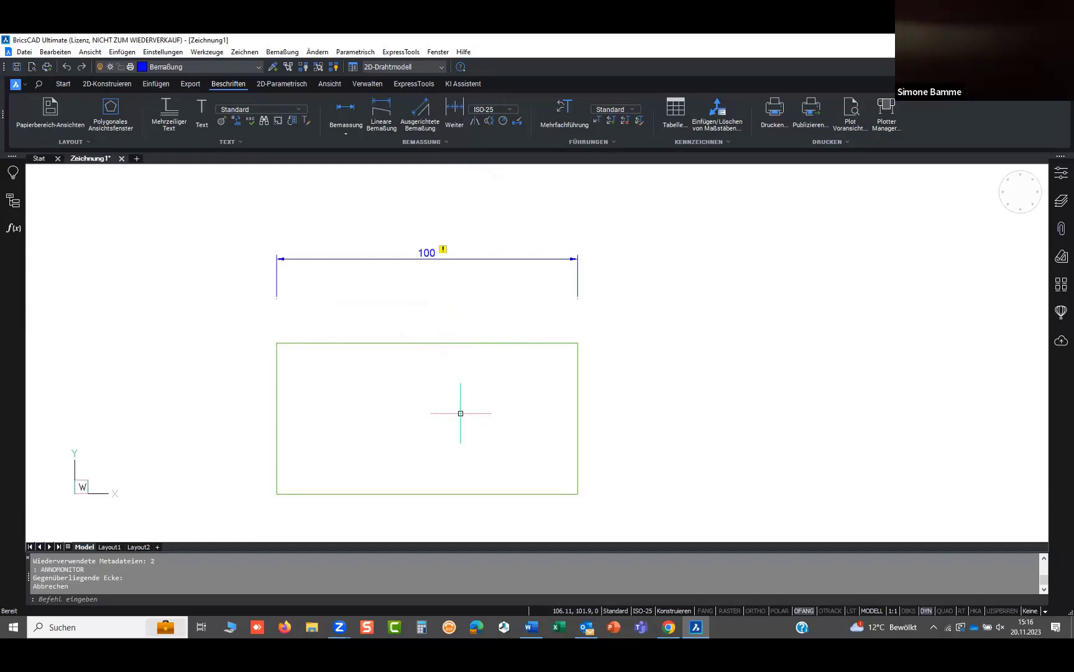
scroll(517, 368, "up", 1)
scroll(507, 367, "down", 1)
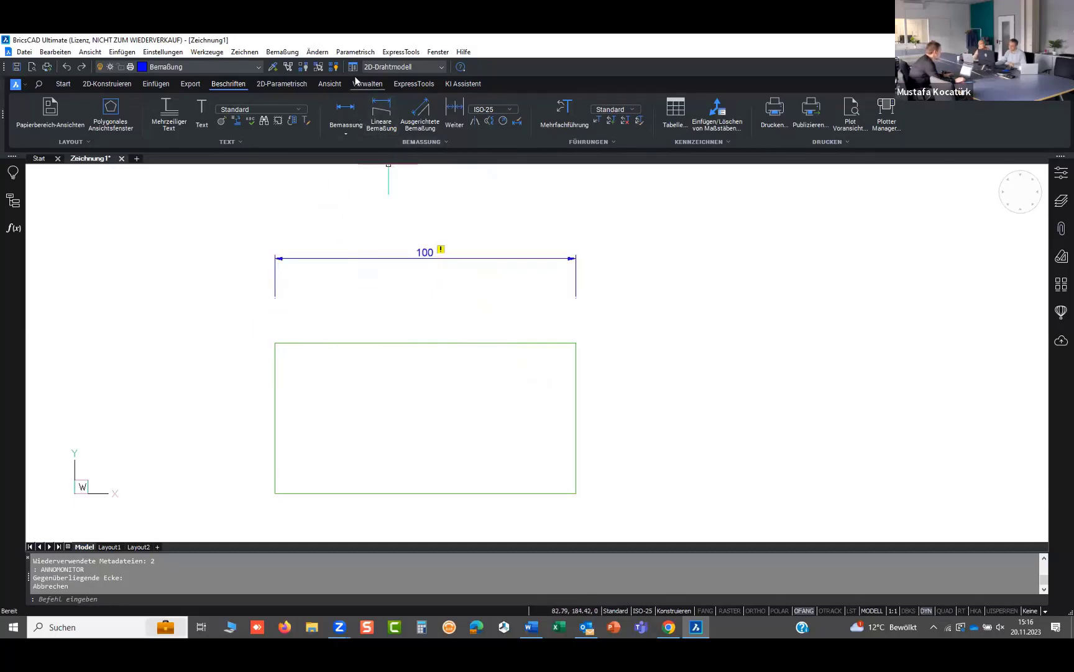
key("Escape")
key("Escape")
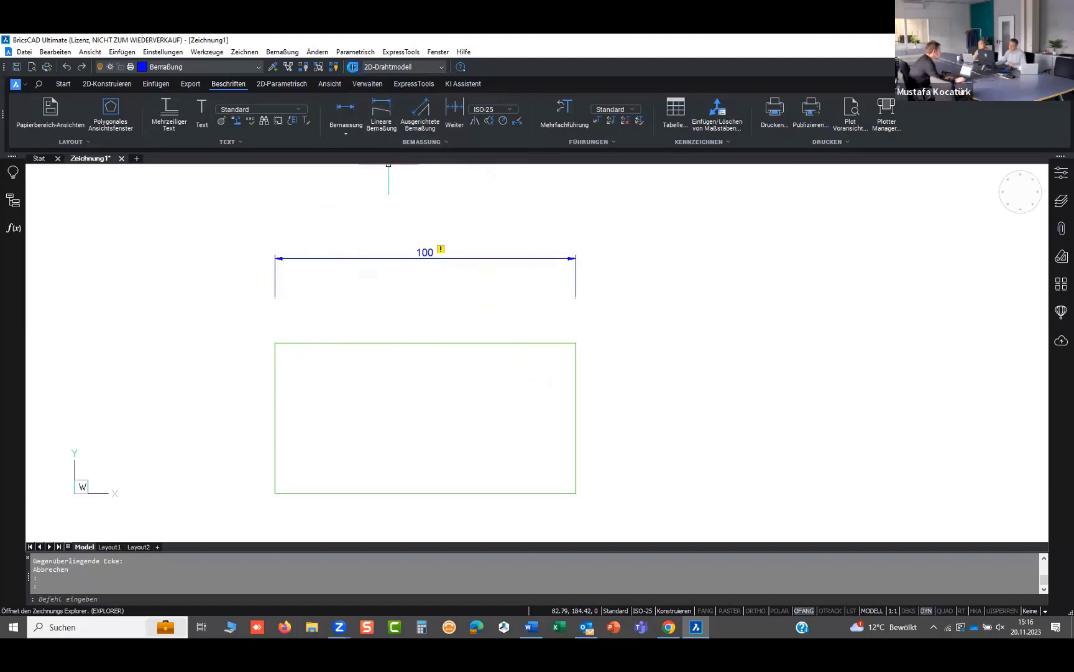
left_click(353, 69)
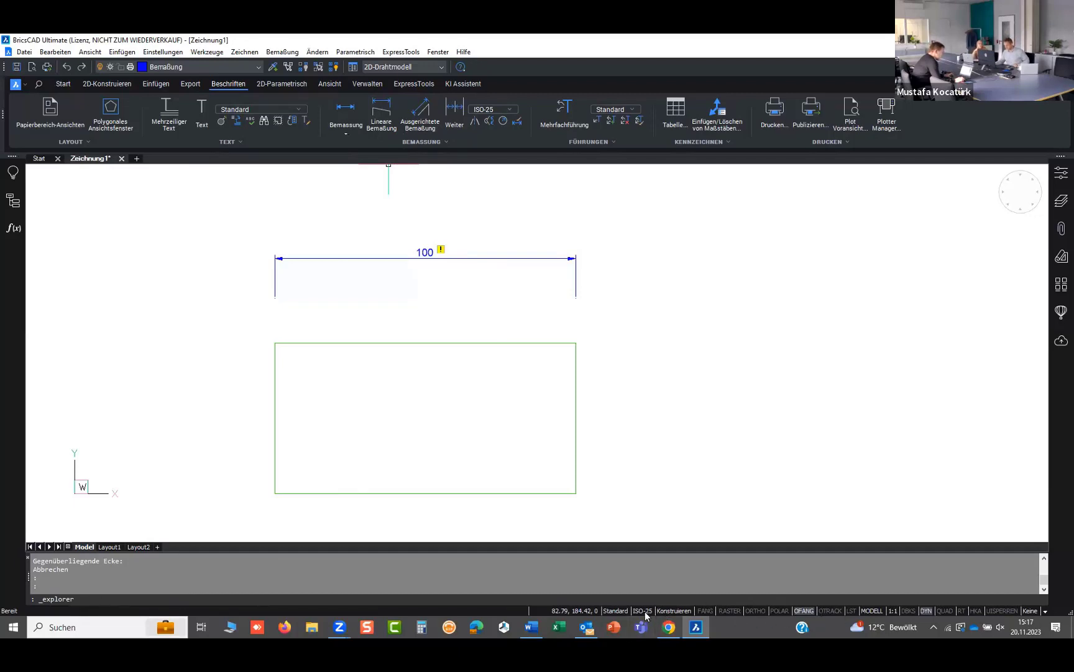
key("Escape")
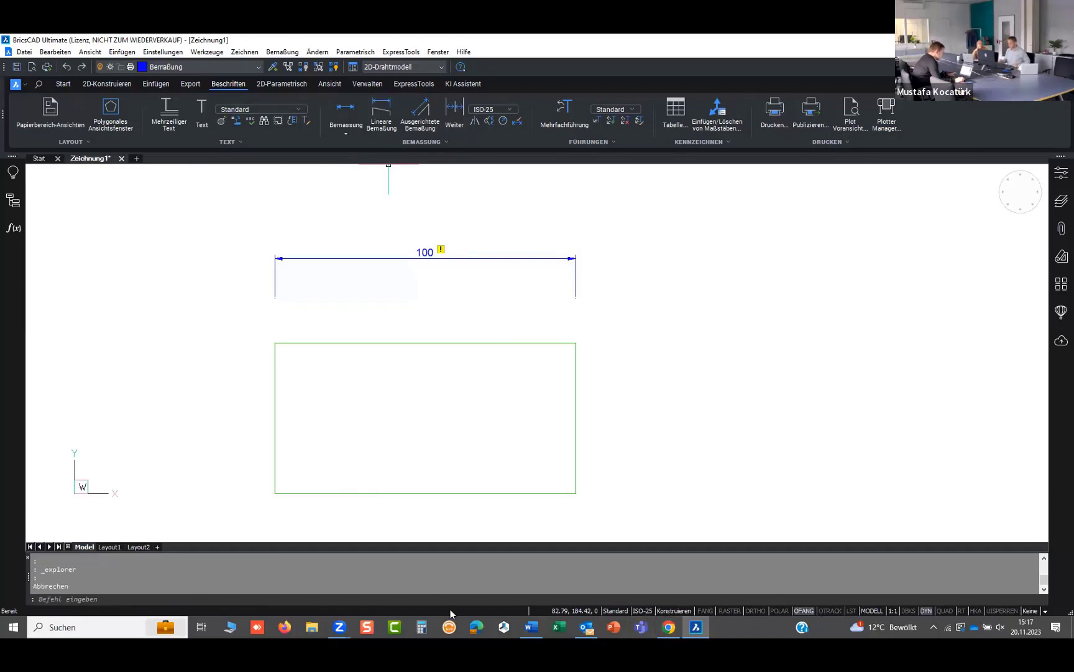
left_click(635, 614)
left_click(651, 603)
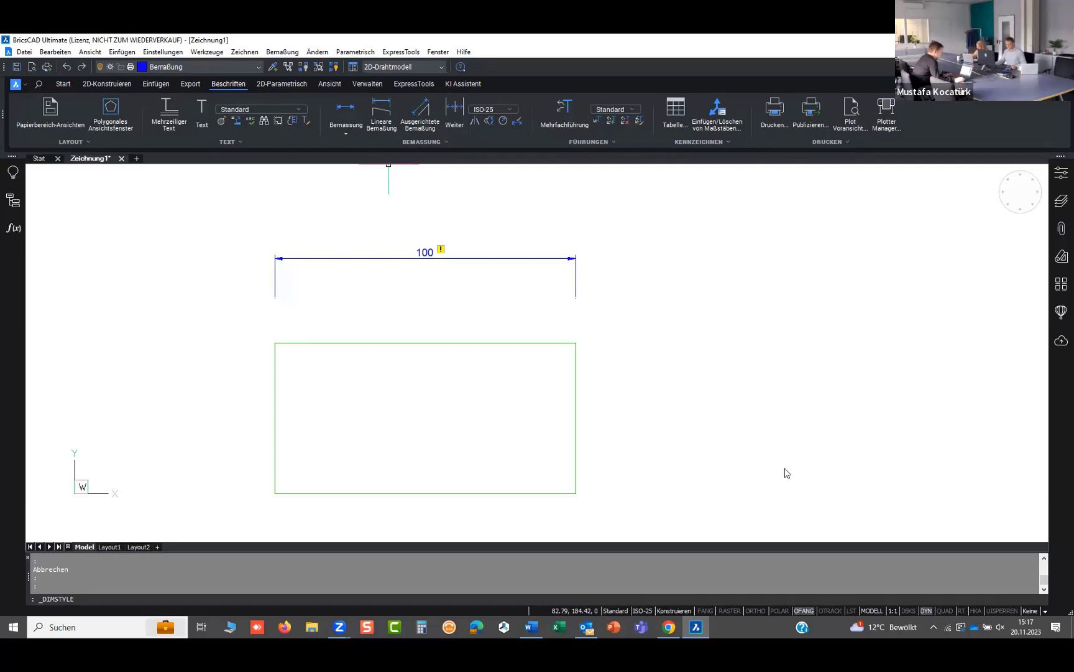
key("Escape")
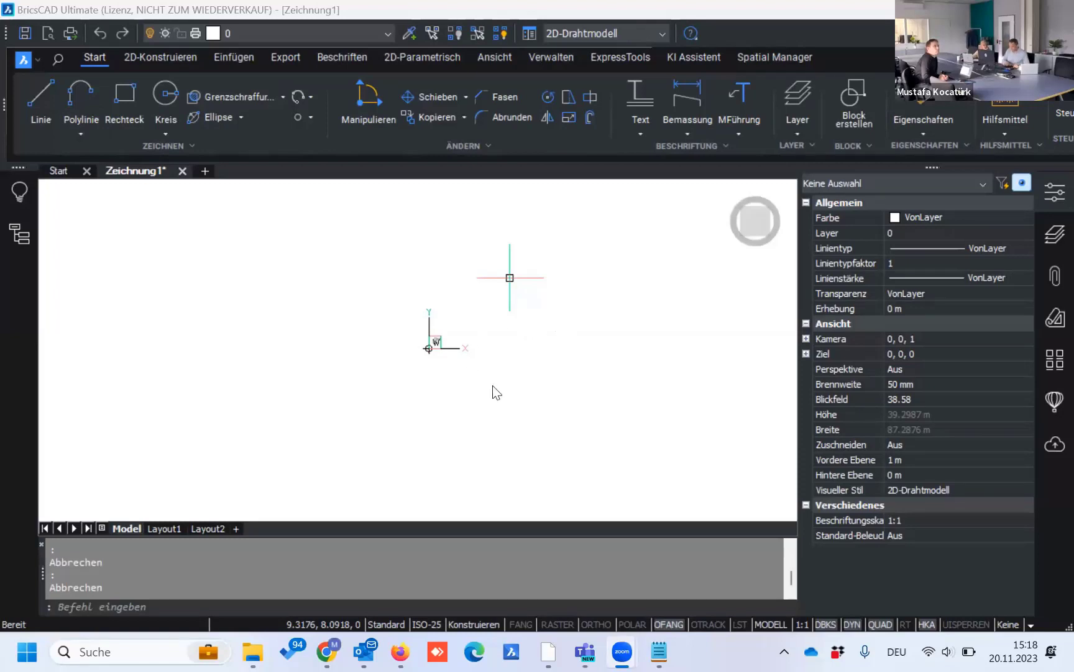
Step: Open Bemaßungsstile in the Drawing Explorer and scroll to ISO-25's extension line properties
left_click(435, 423)
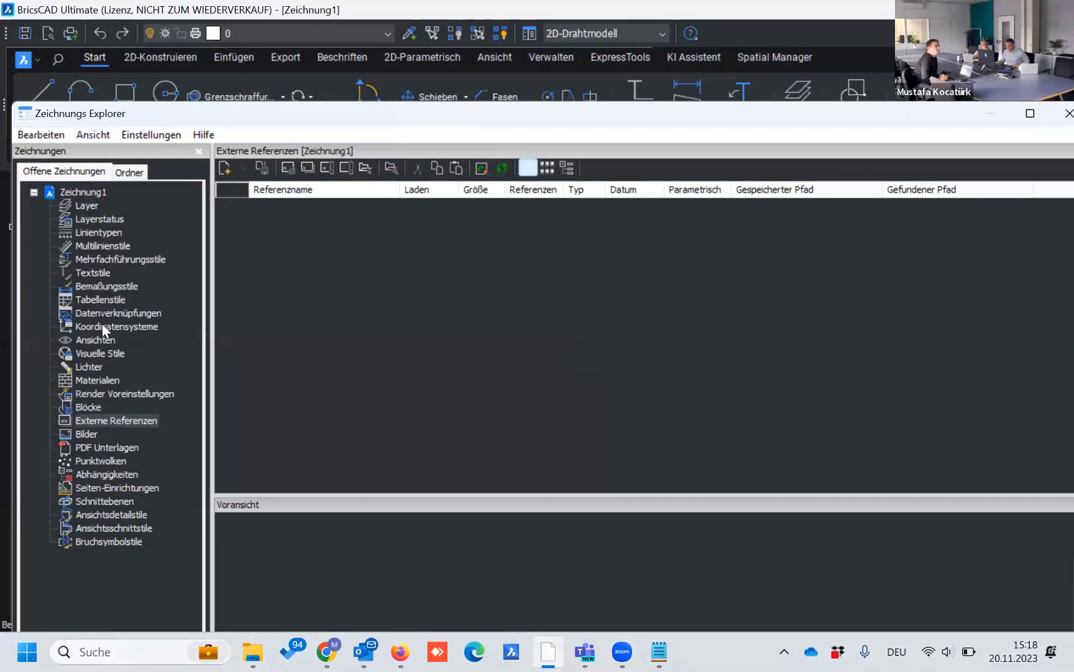
left_click(112, 285)
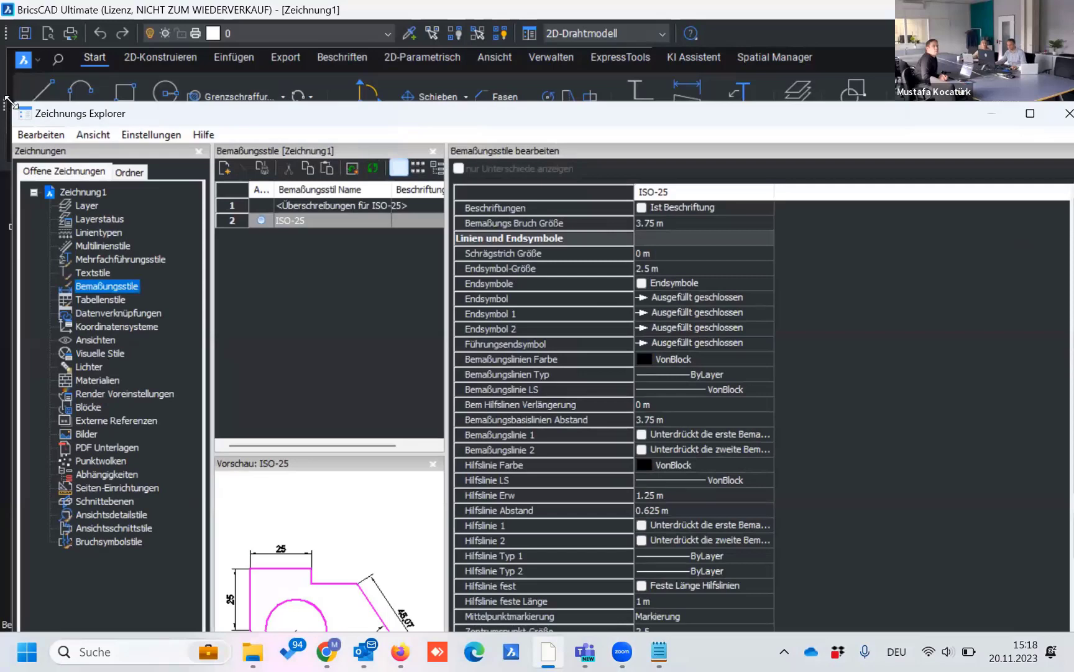
left_click_drag(9, 100, 606, 311)
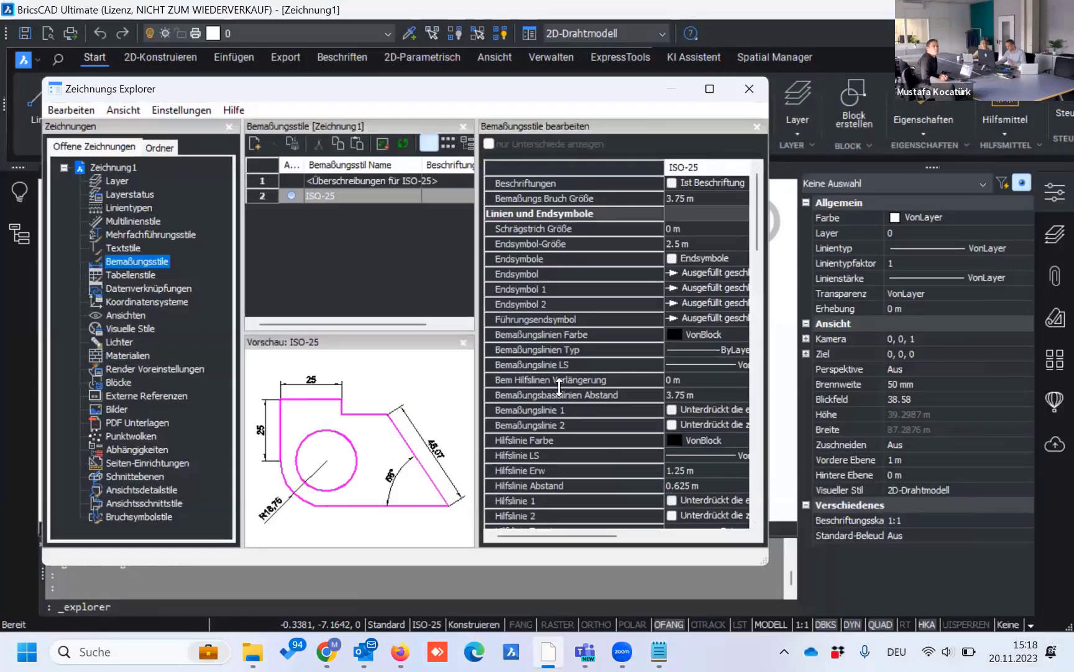
left_click_drag(770, 482, 834, 481)
scroll(560, 373, "down", 3)
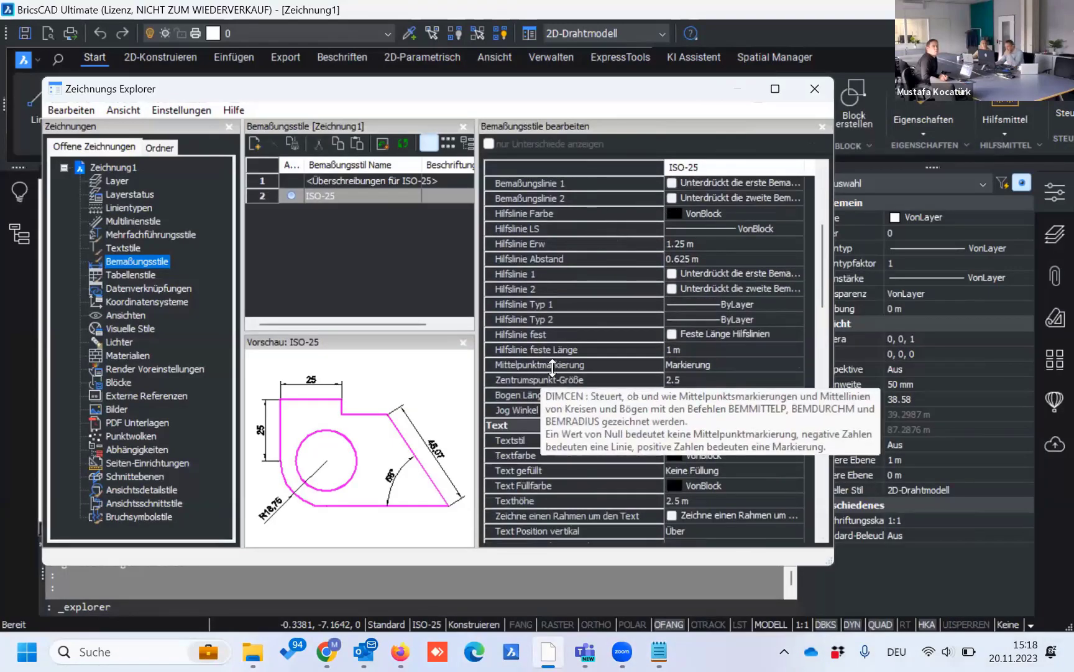
scroll(672, 296, "down", 2)
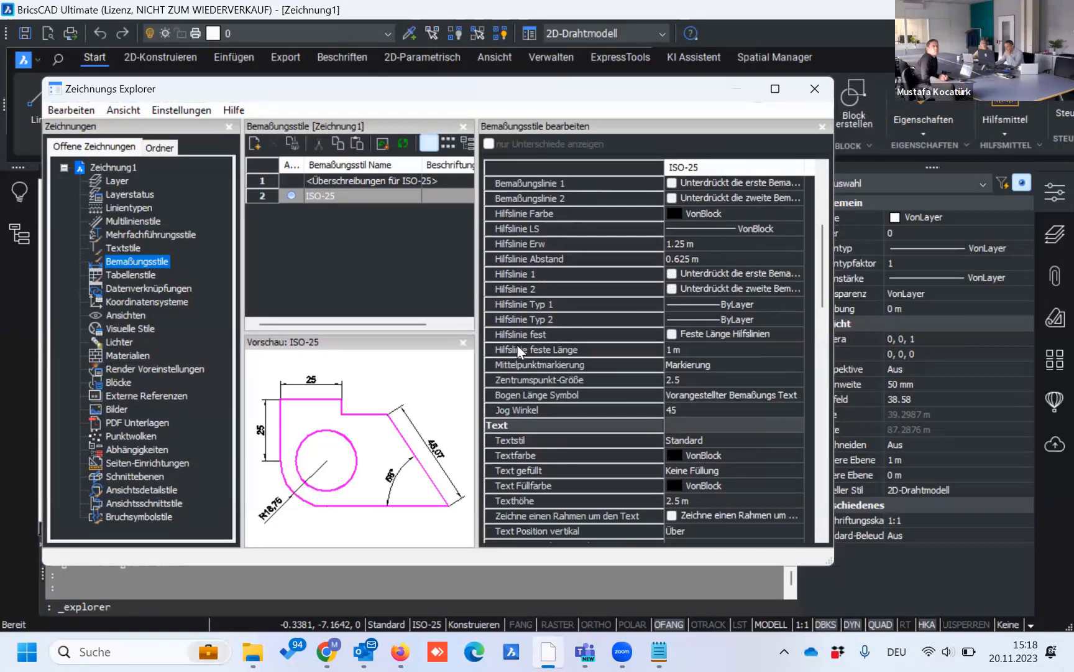
Step: Switch on 'Feste Länge Hilfslinien' for ISO-25 with a fixed length of 1 m
left_click(672, 352)
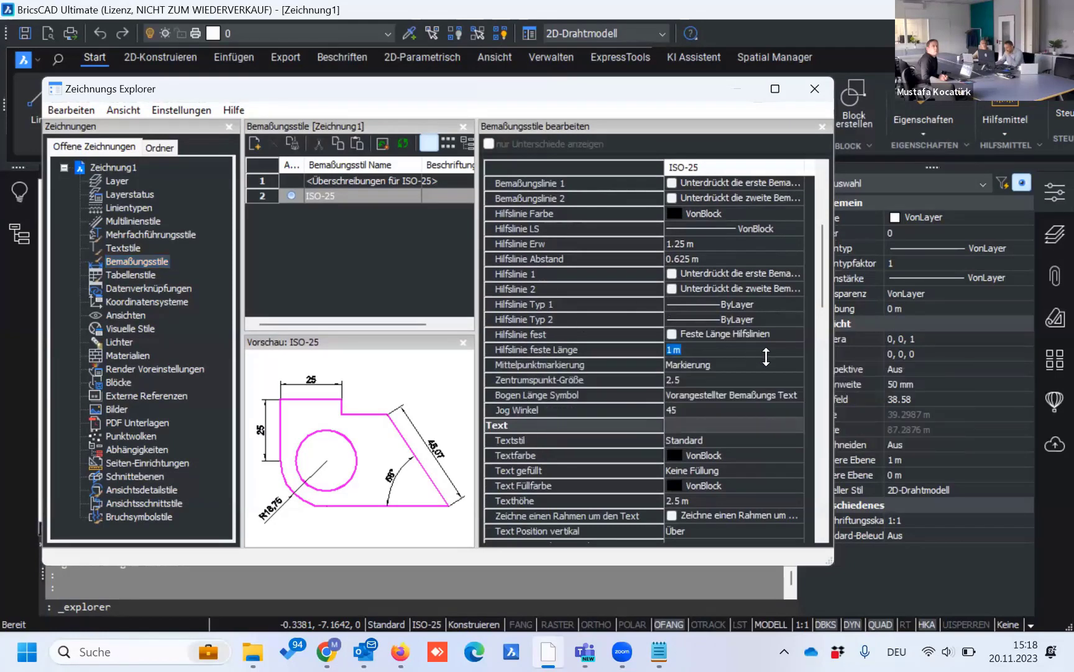
left_click(702, 255)
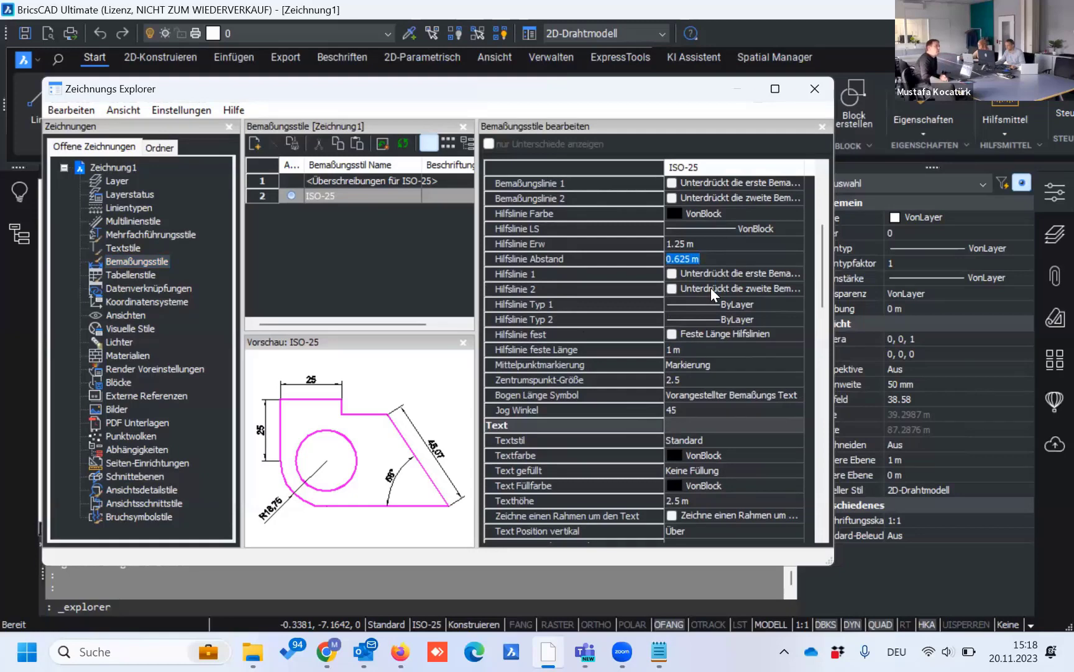
left_click(815, 92)
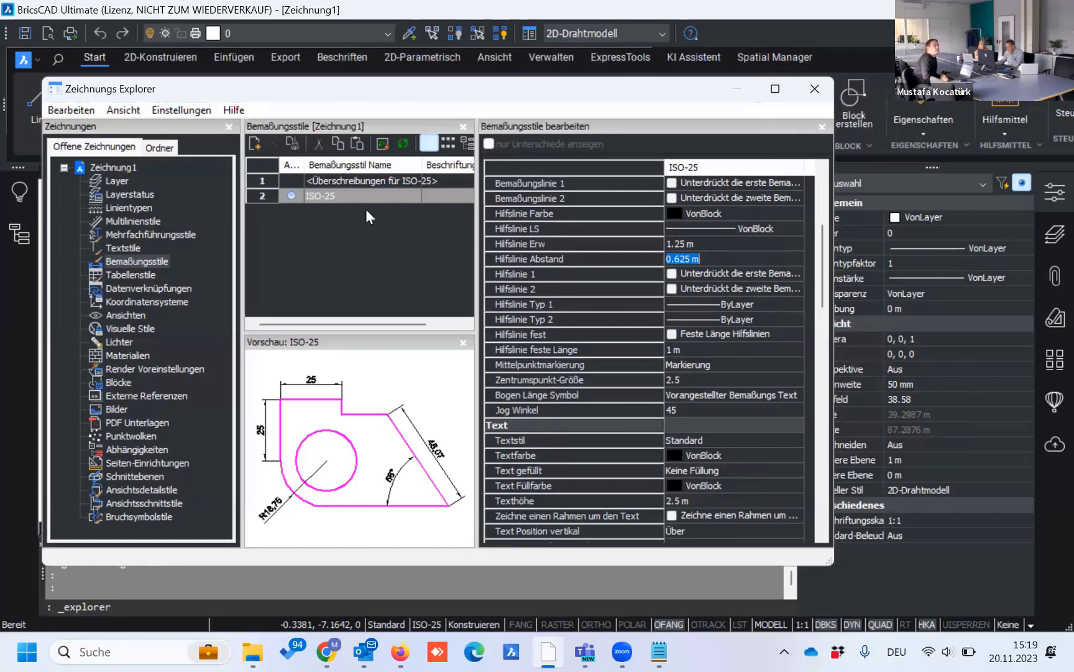
left_click(702, 334)
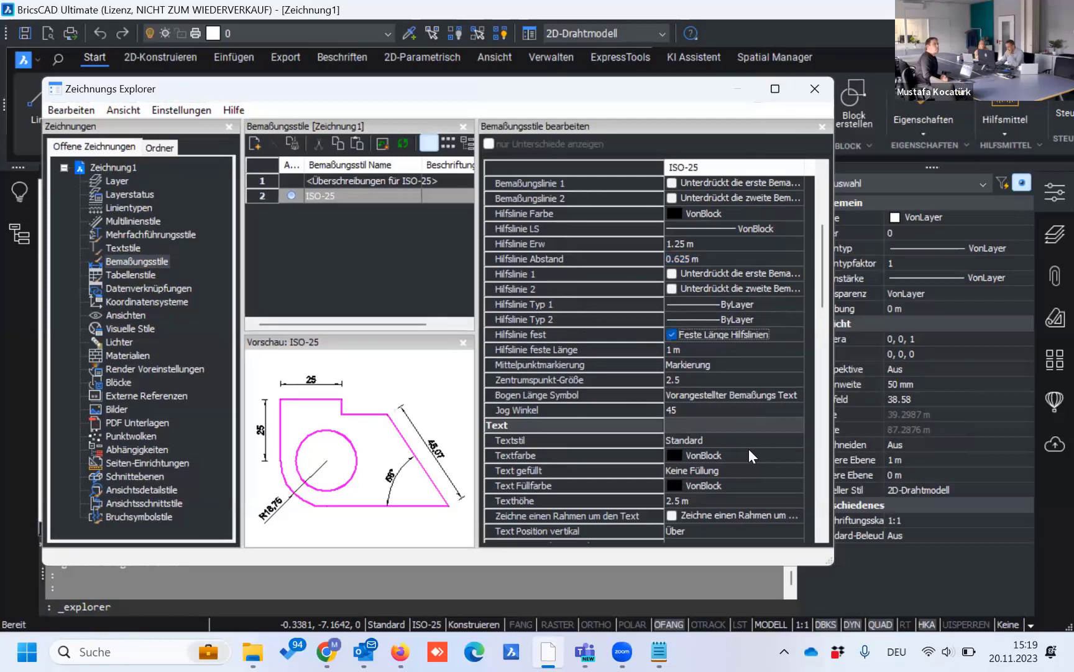
left_click(693, 335)
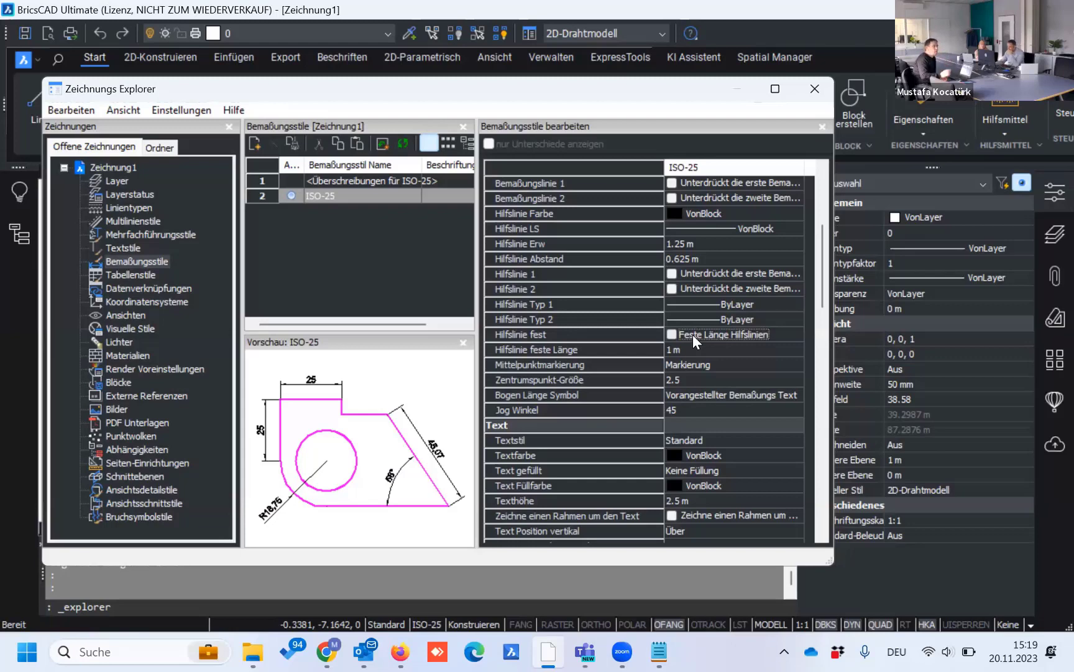
left_click(693, 335)
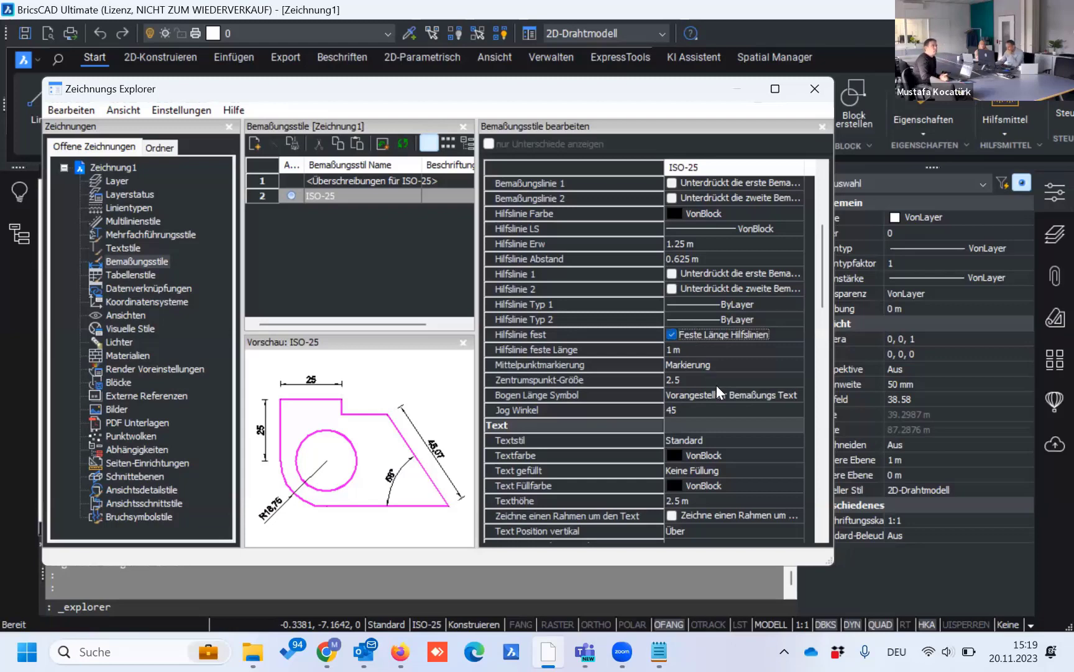
left_click(688, 335)
left_click(688, 335)
left_click(688, 348)
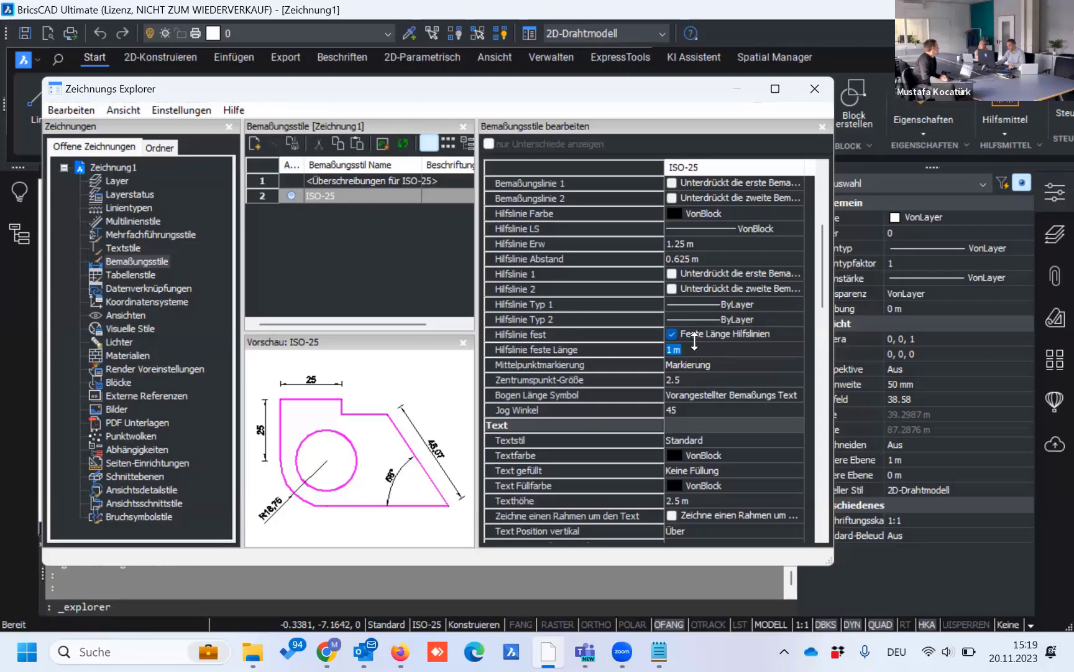
left_click(702, 350)
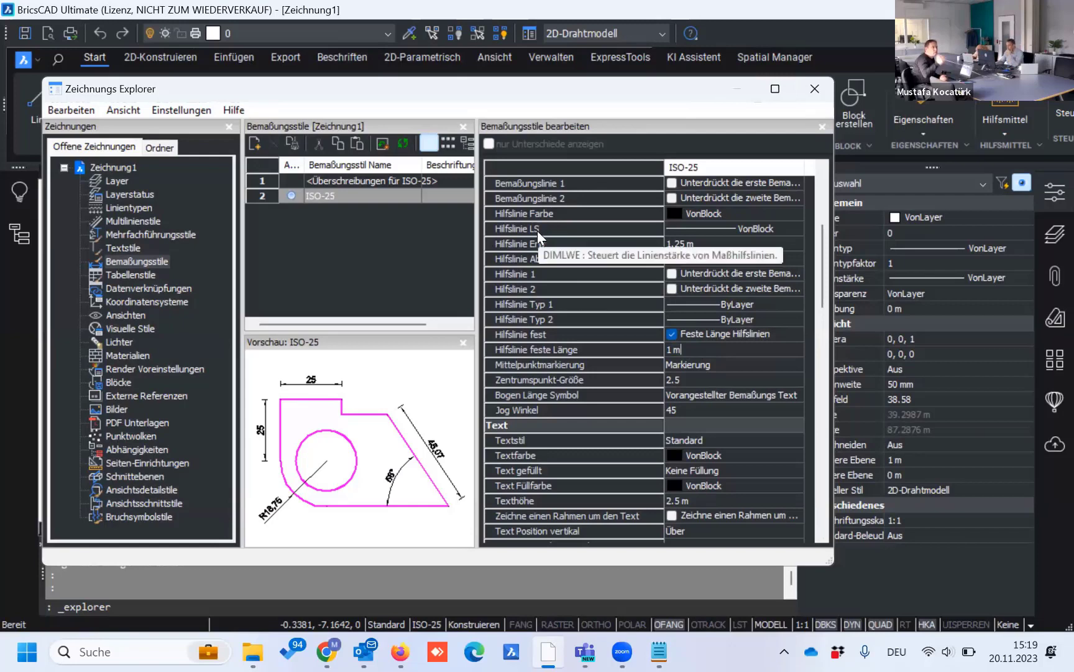
Step: Compare ISO-25 with fixed-length extension lines off and on, keeping centre marks as Markierung
left_click(673, 335)
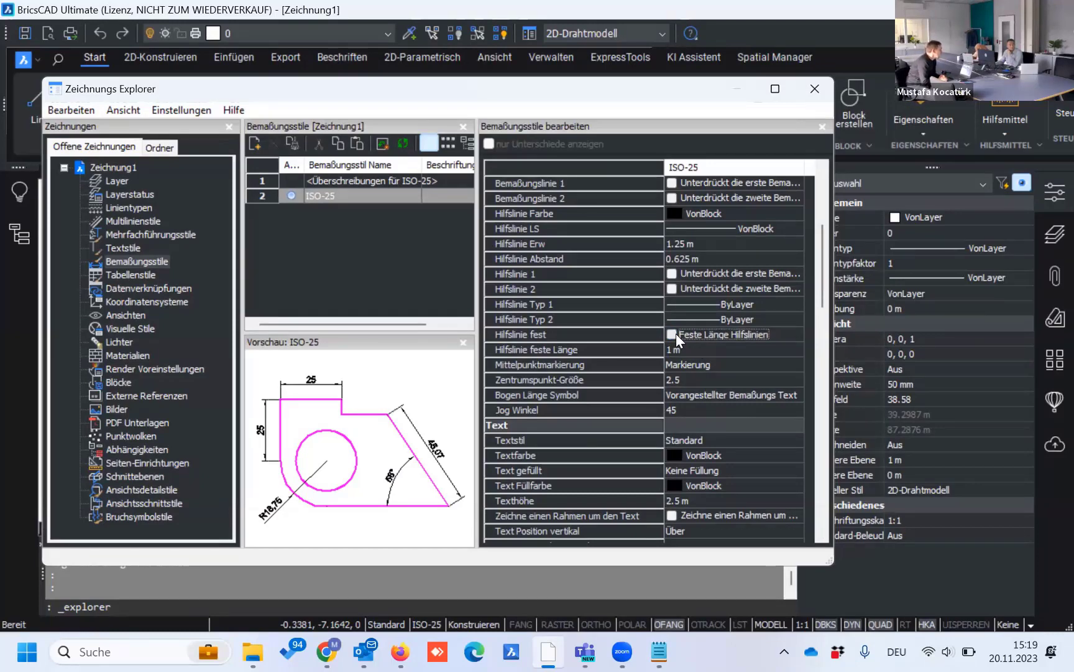
left_click(673, 334)
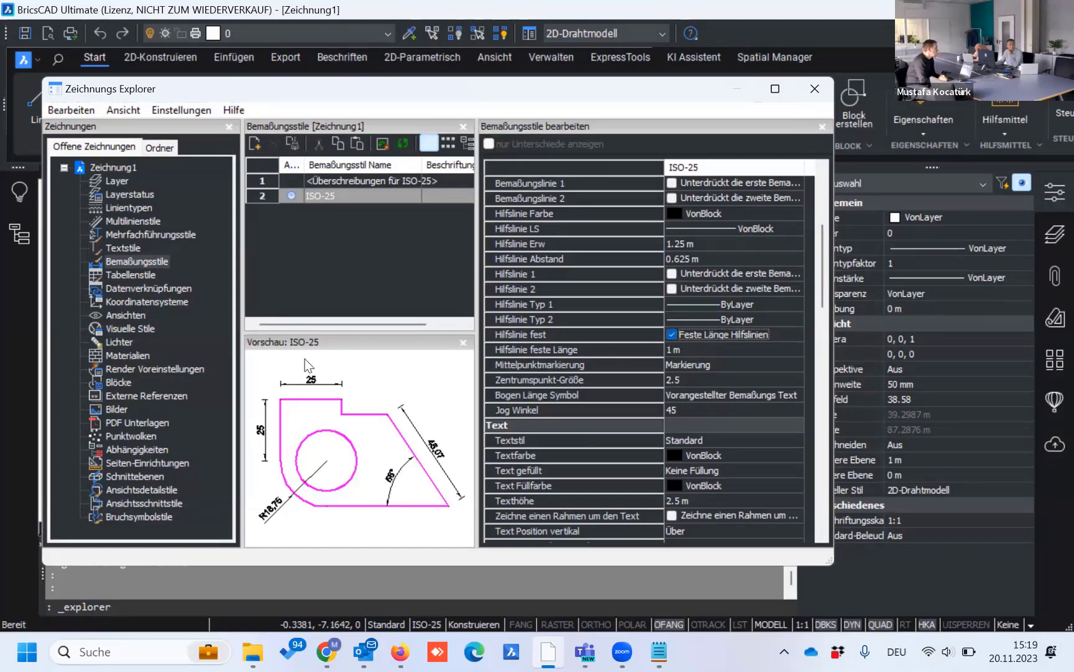
left_click(687, 335)
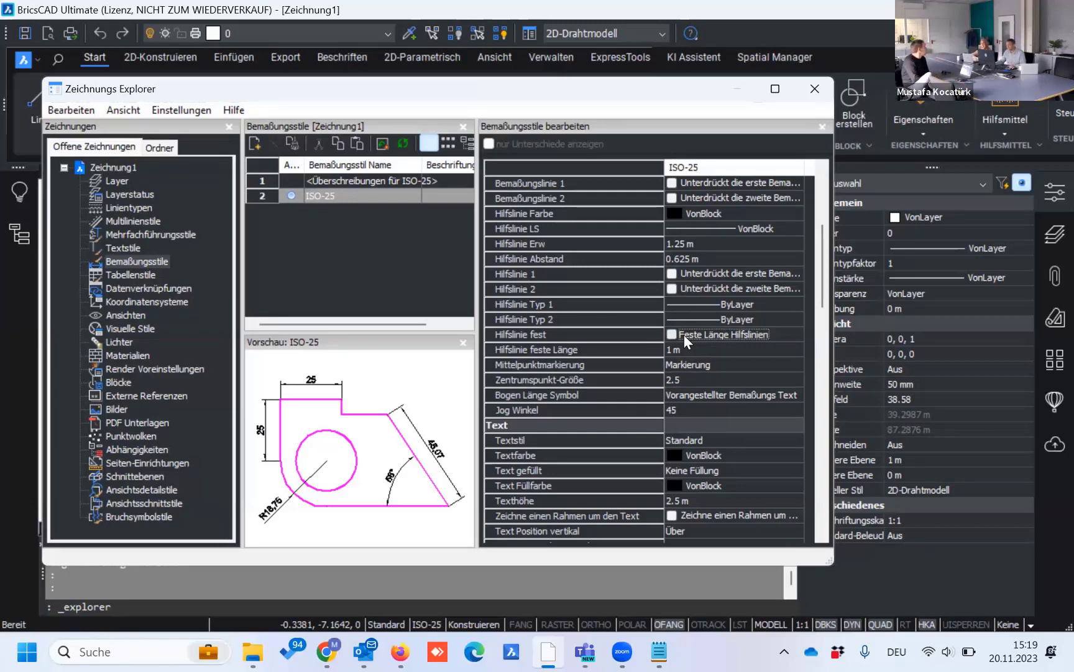
left_click(671, 334)
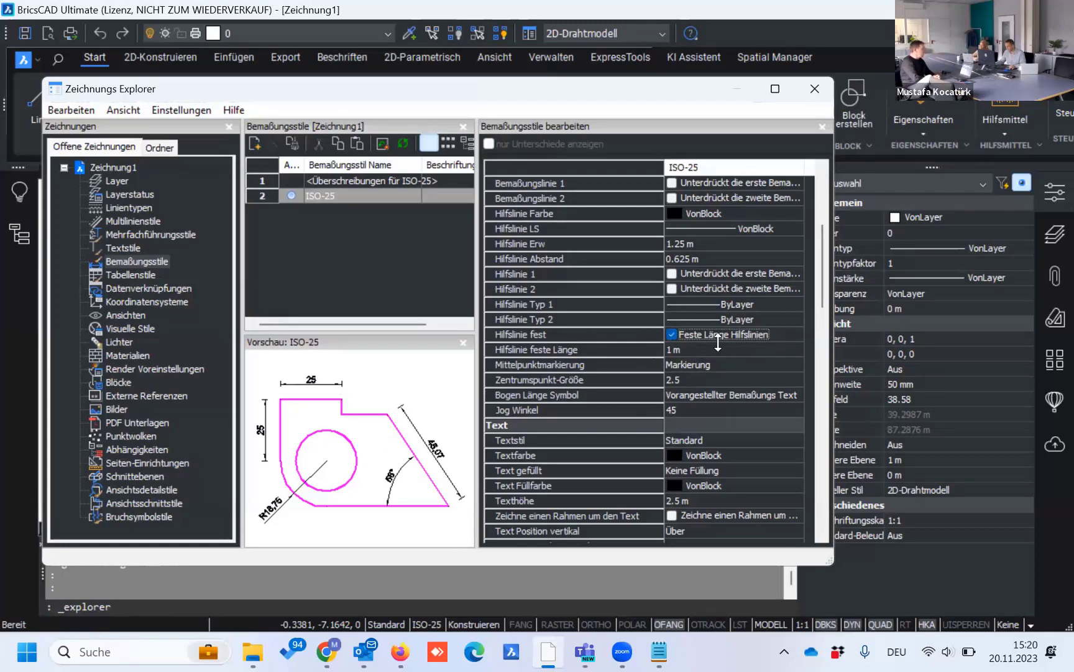
left_click(696, 366)
left_click(696, 366)
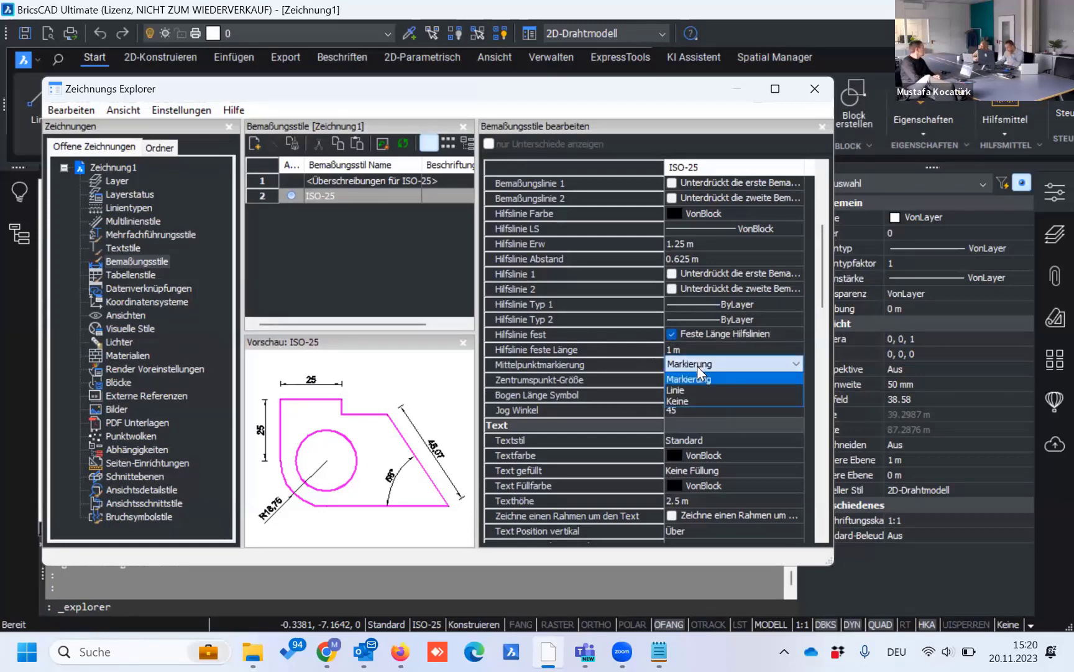
left_click(697, 366)
Step: Leave fixed-length extension lines on and close the Drawing Explorer
left_click(699, 333)
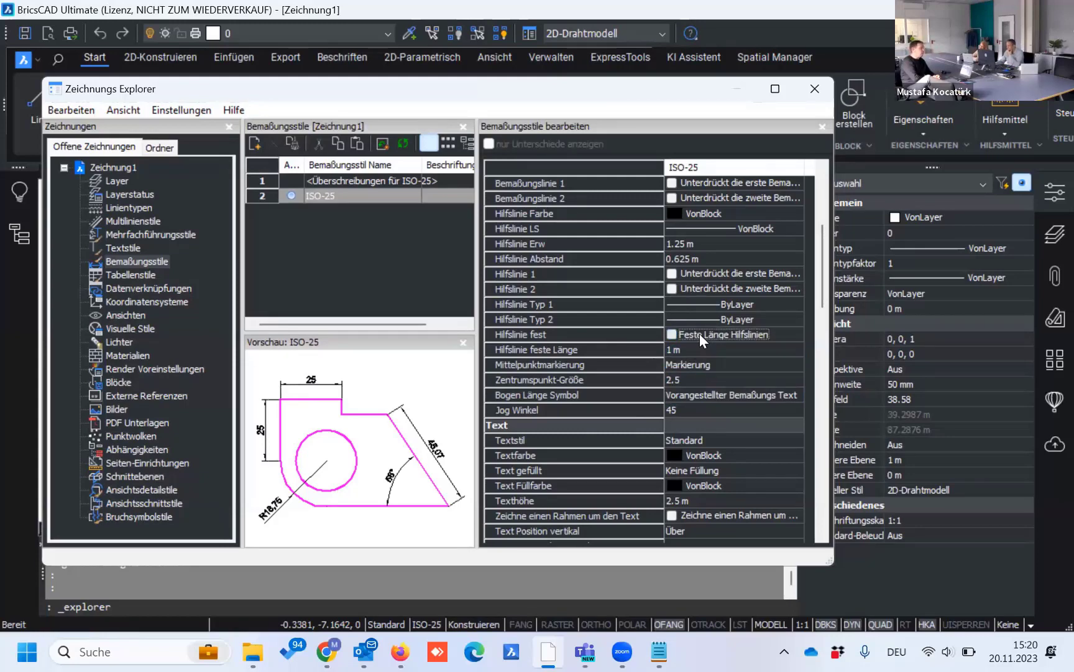
left_click(699, 334)
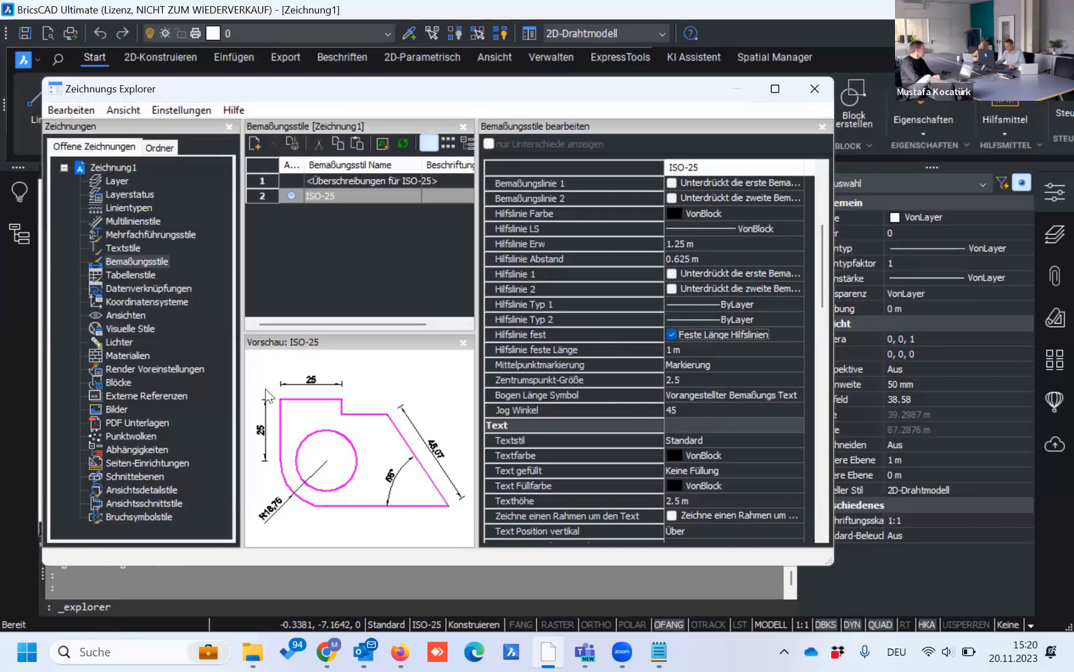
left_click(814, 92)
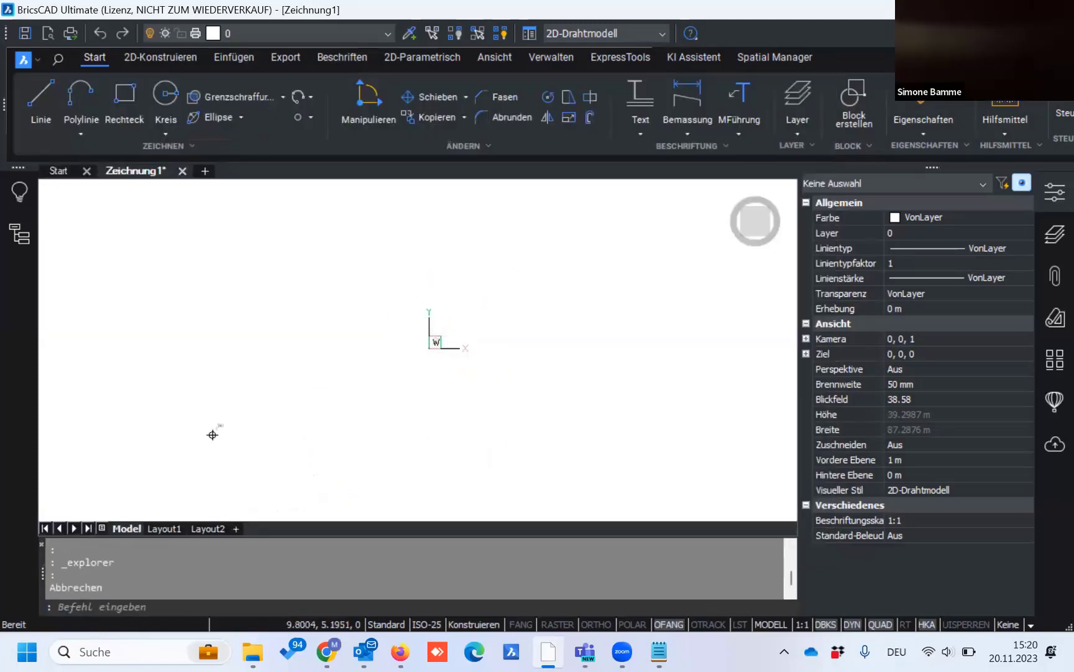
Step: Zoom to extents, then zoom out and pan so the TK1 point symbol is visible
middle_click(352, 377)
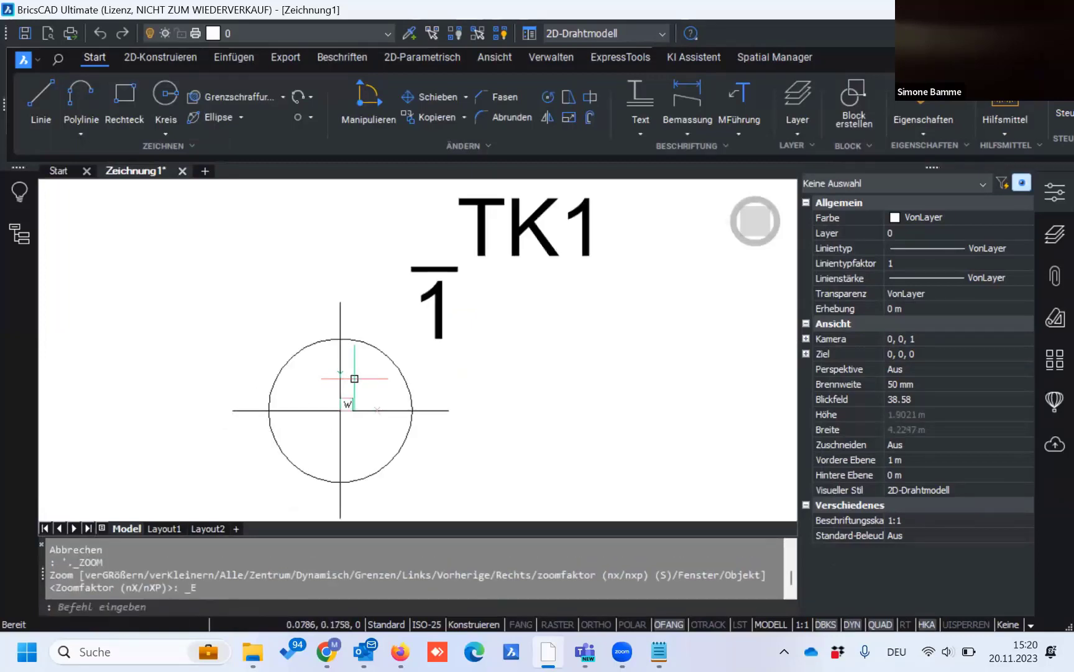
scroll(653, 407, "down", 3)
middle_click_drag(655, 407, 412, 412)
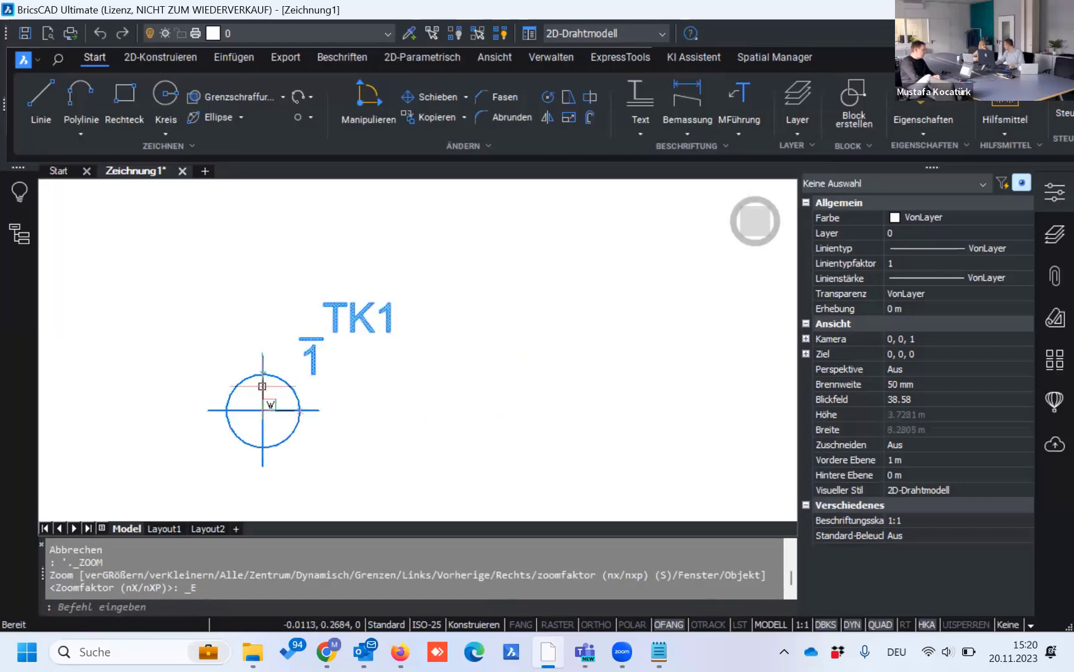
mouse_move(263, 395)
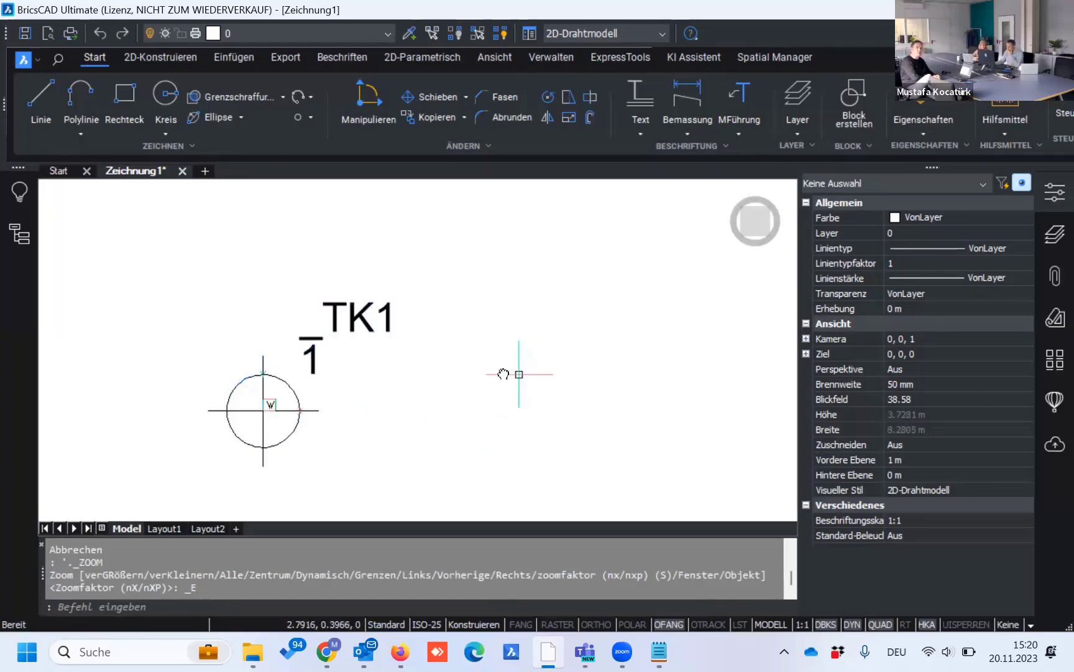
middle_click_drag(562, 378, 499, 359)
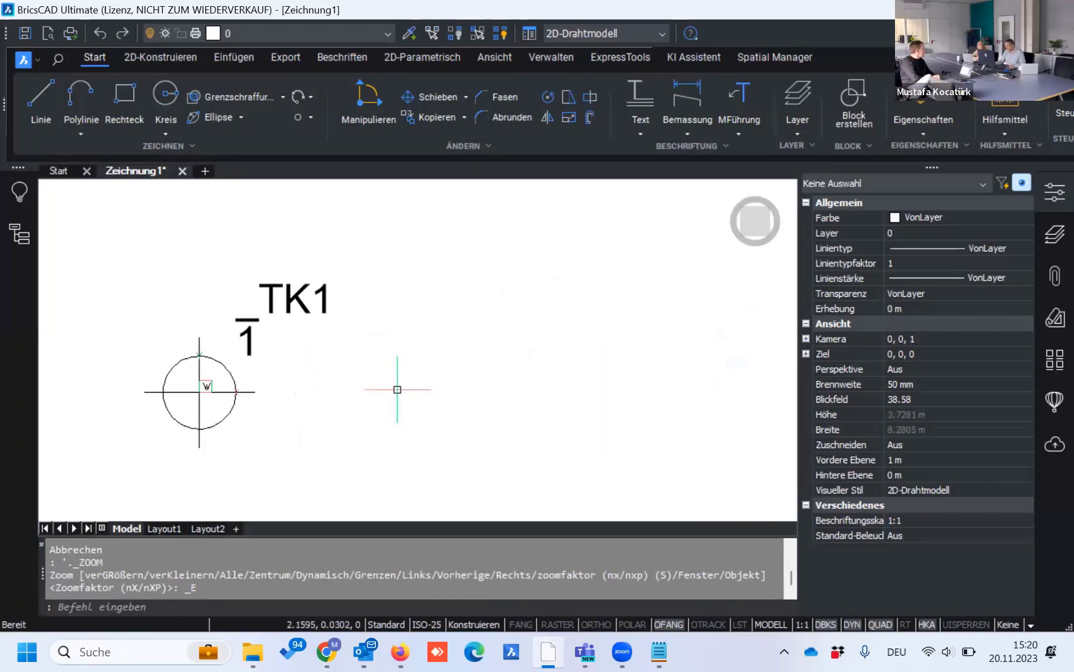
scroll(217, 458, "down", 2)
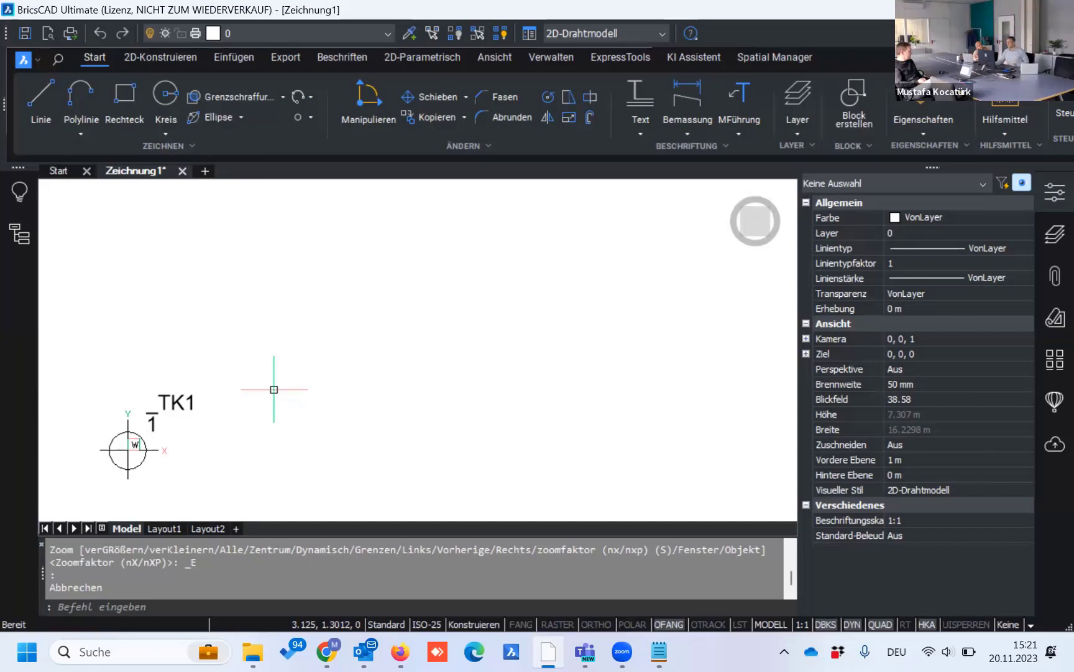
Step: Select and deselect the TK1 block, then bring ASCPOINT.LSP to the front
left_click(179, 395)
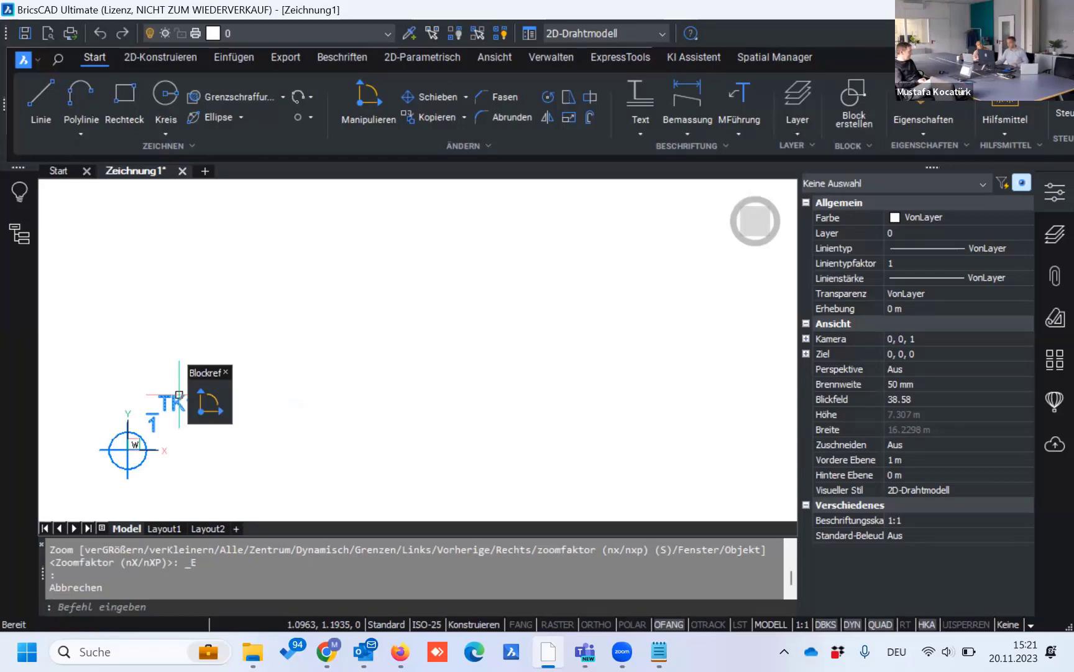
key("Escape")
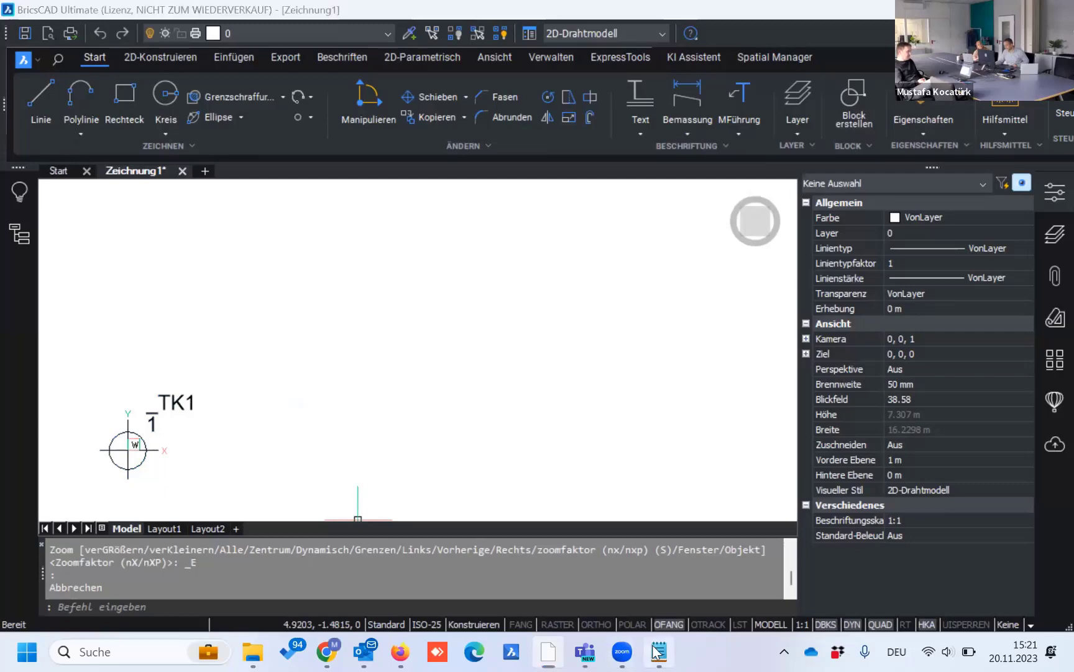
left_click(657, 651)
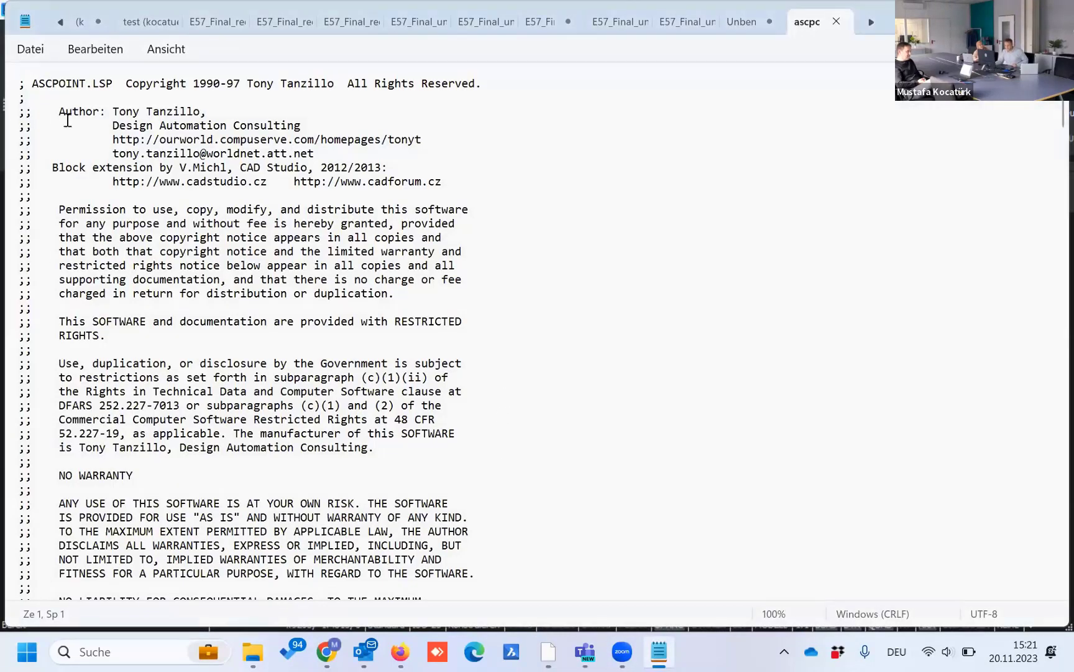
Step: Read through the ASCPOINT.LSP header in Notepad, then switch back to BricsCAD
left_click(208, 84)
scroll(491, 560, "down", 3)
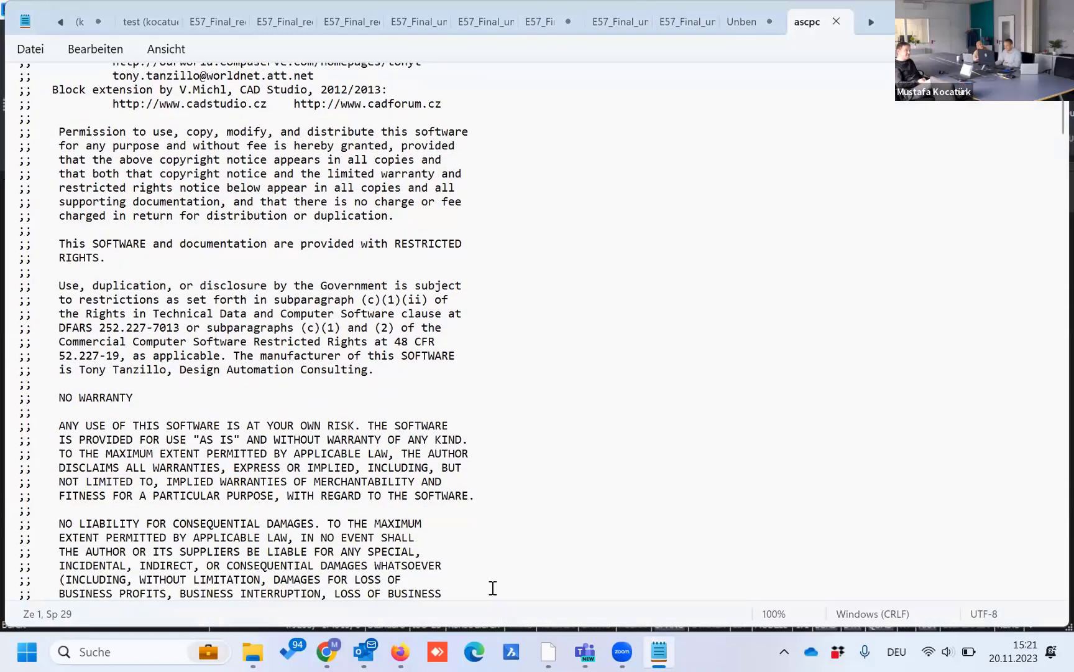
scroll(504, 495, "up", 3)
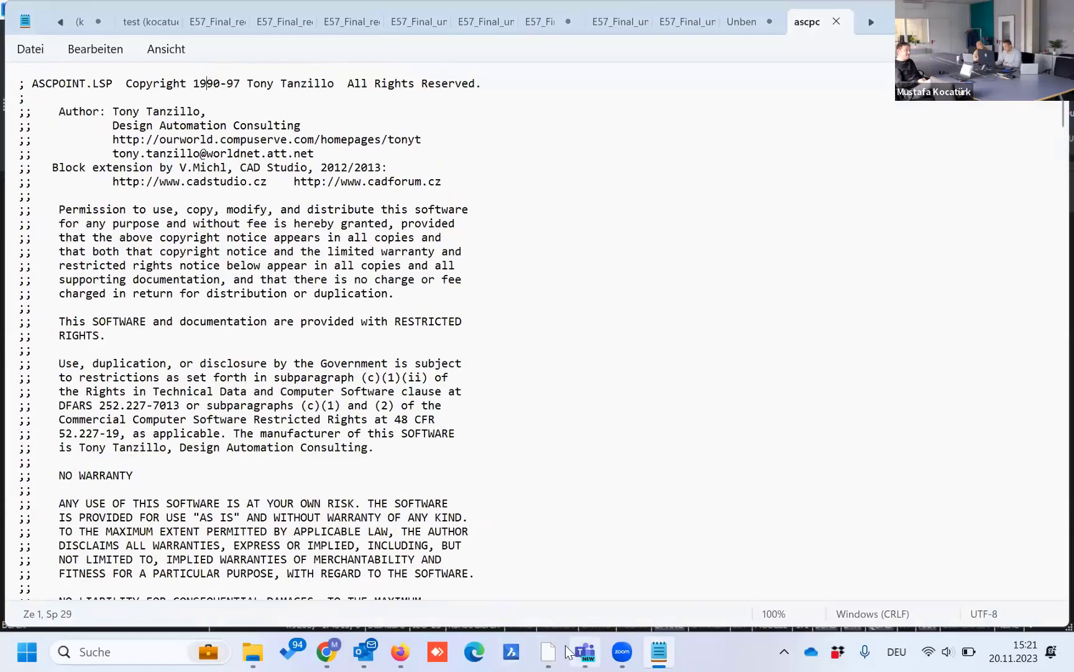
left_click(560, 651)
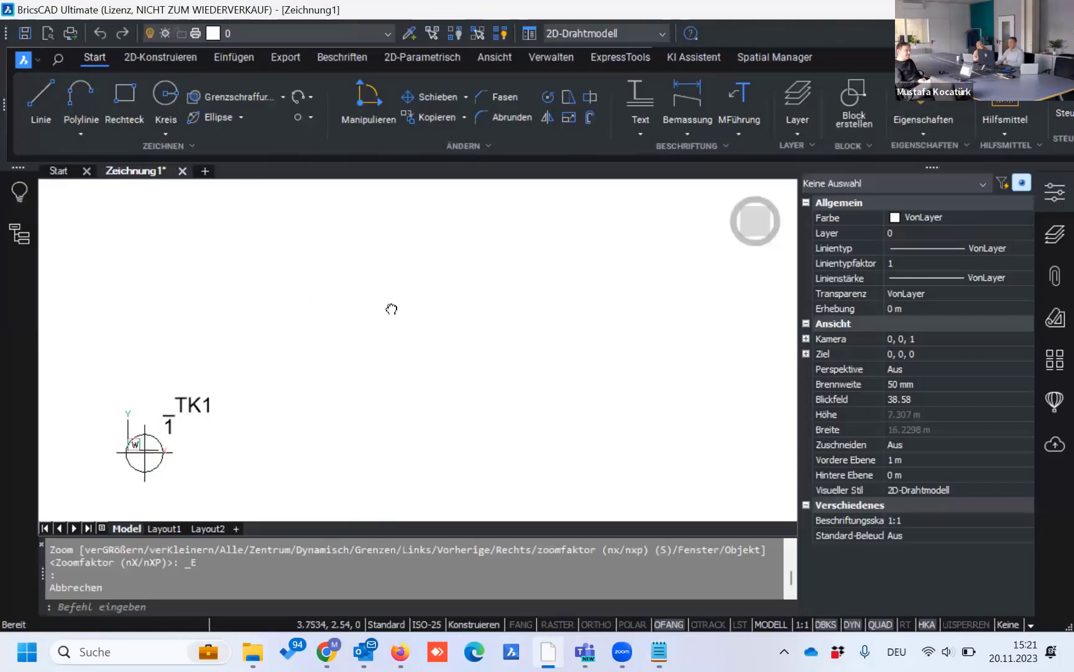
Step: Window-select the TK1 block, then clear the selection
left_click(281, 427)
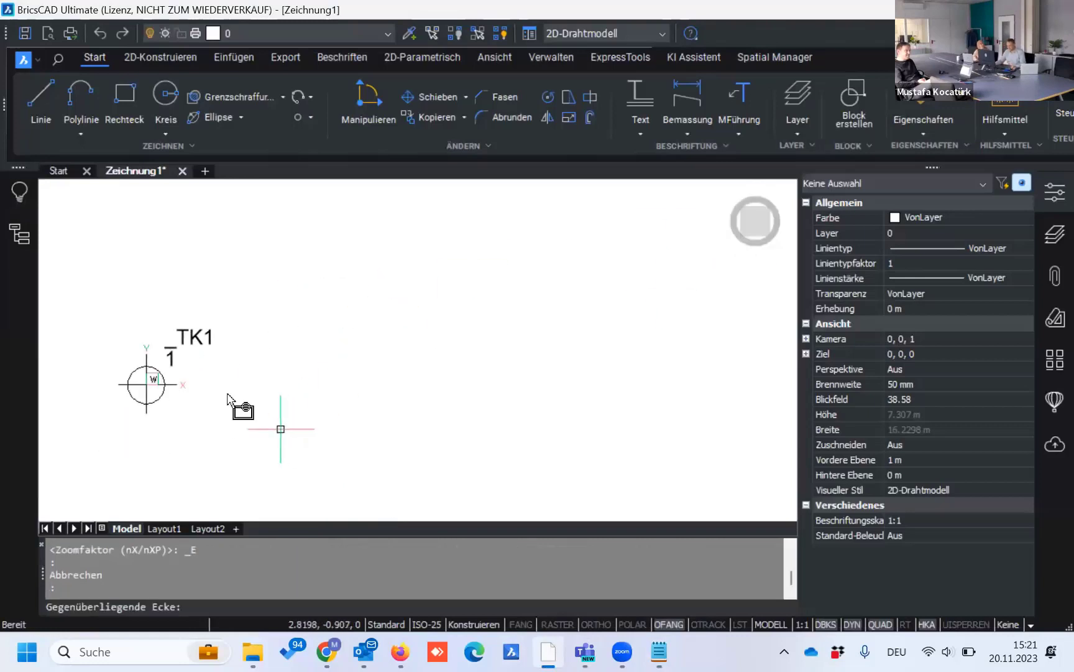
left_click(187, 358)
key("Escape")
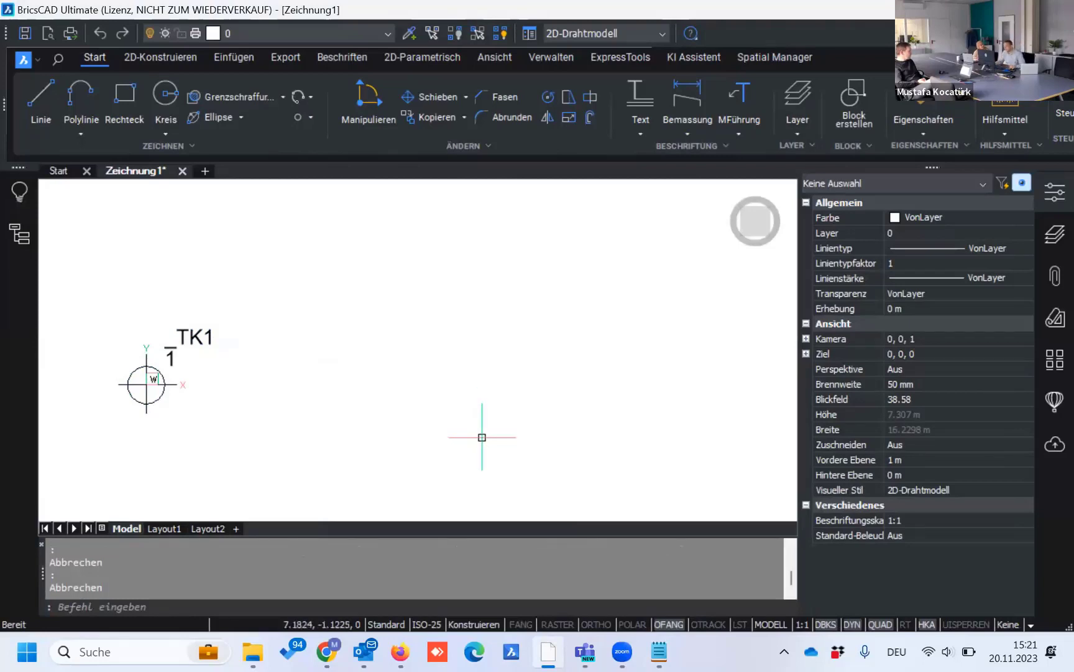
Step: Open Punkte2Attributen.txt from the Punktimport mit Lisp folder
left_click(252, 651)
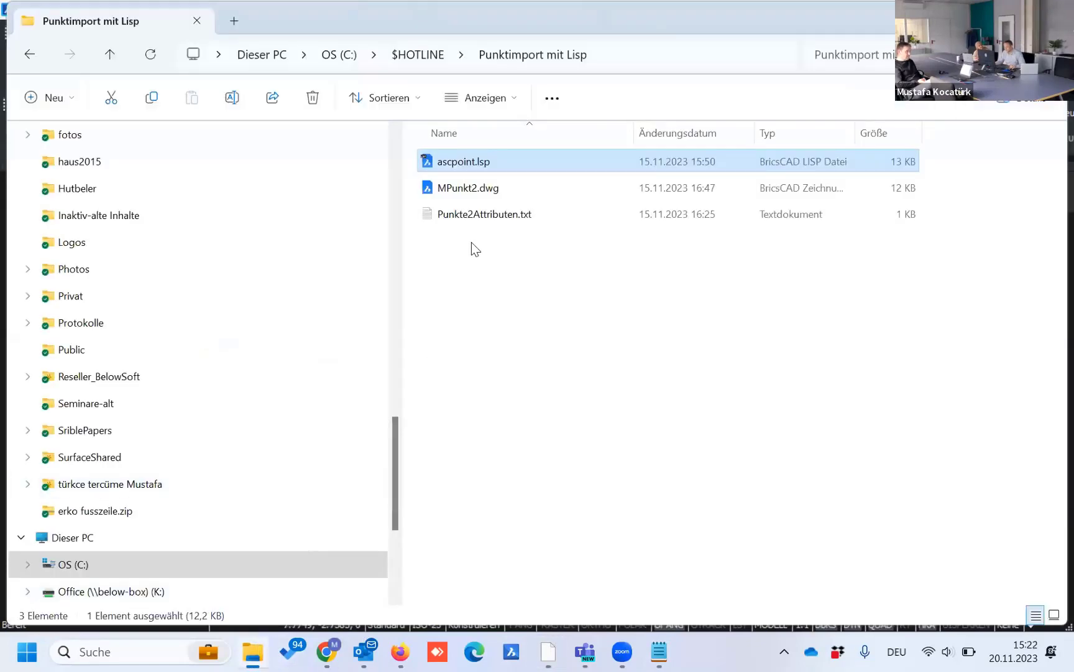
left_click(519, 215)
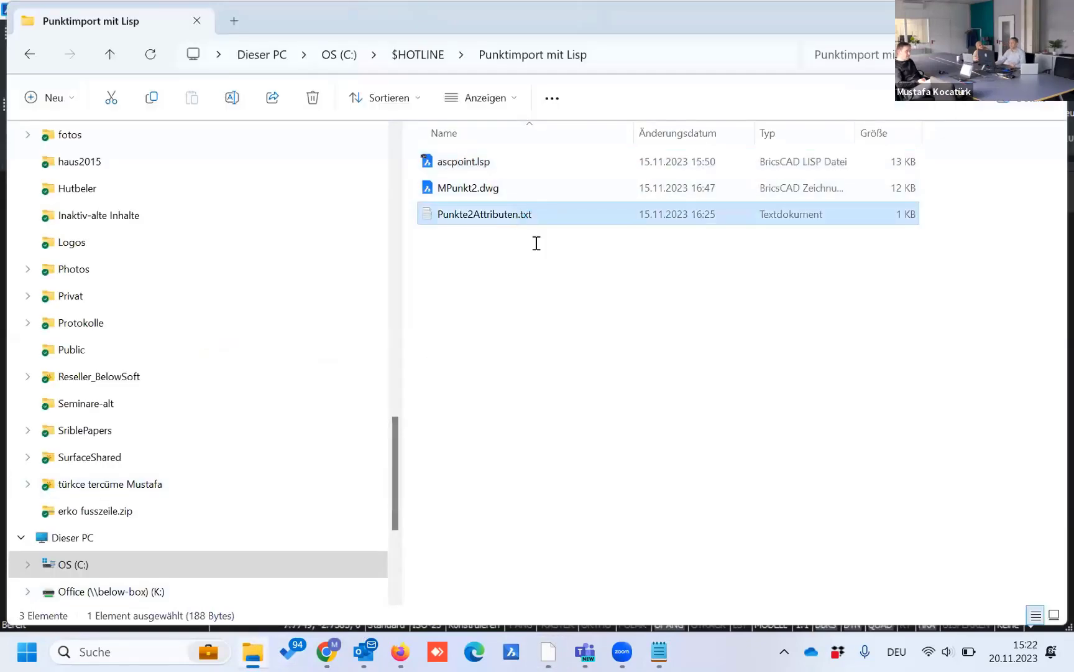
key("Return")
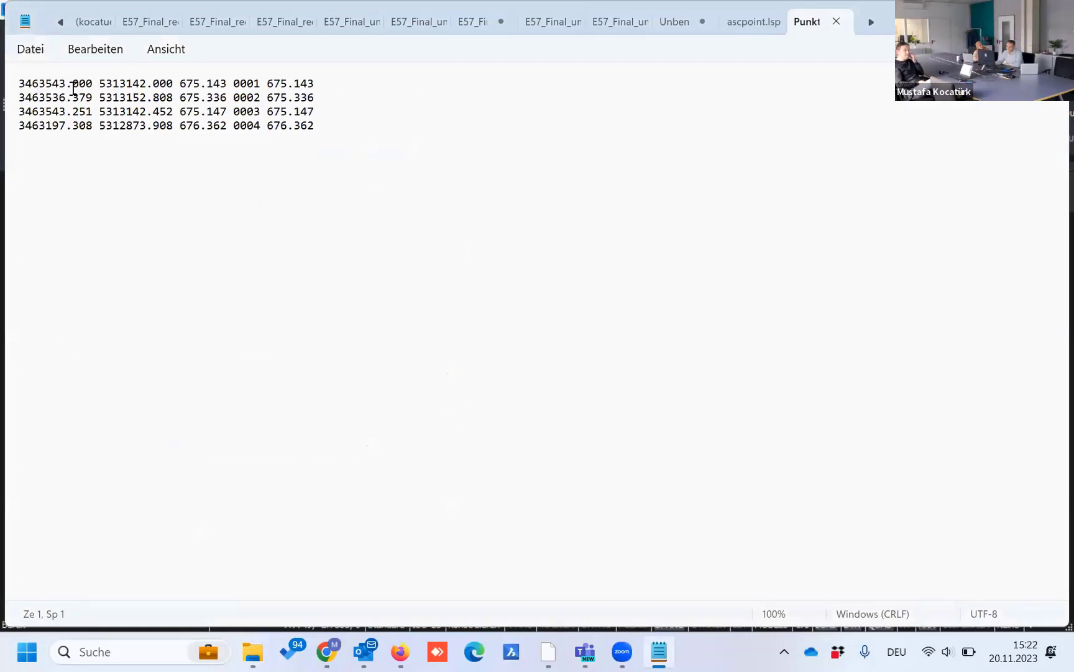
Step: Highlight point number 0001 and line one's height value, then return to BricsCAD
double_click(256, 83)
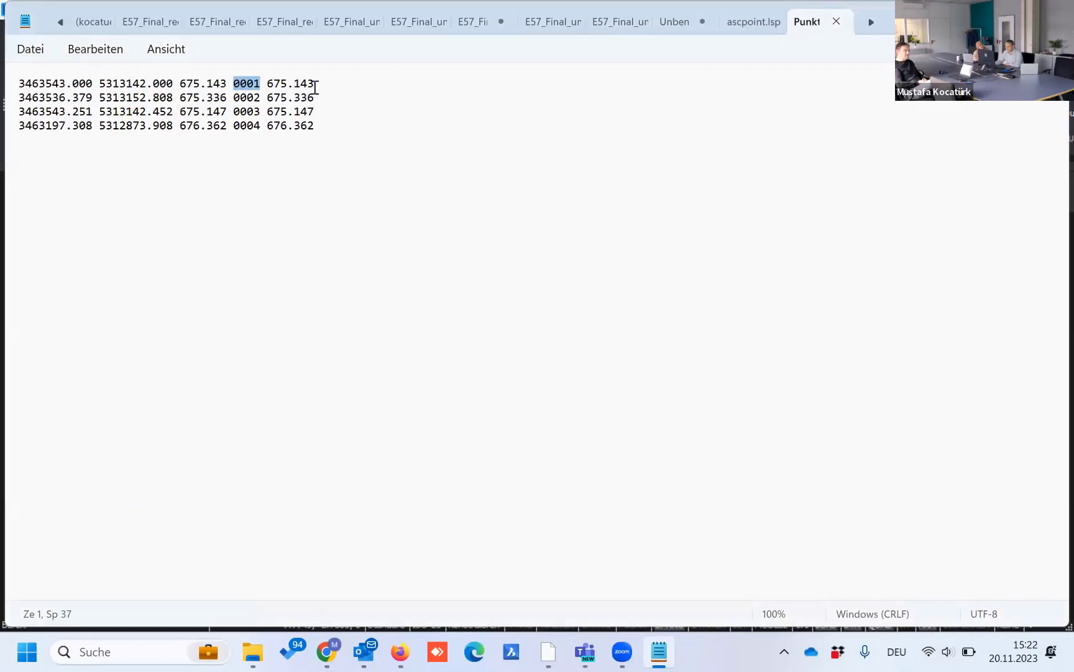
left_click_drag(315, 84, 275, 87)
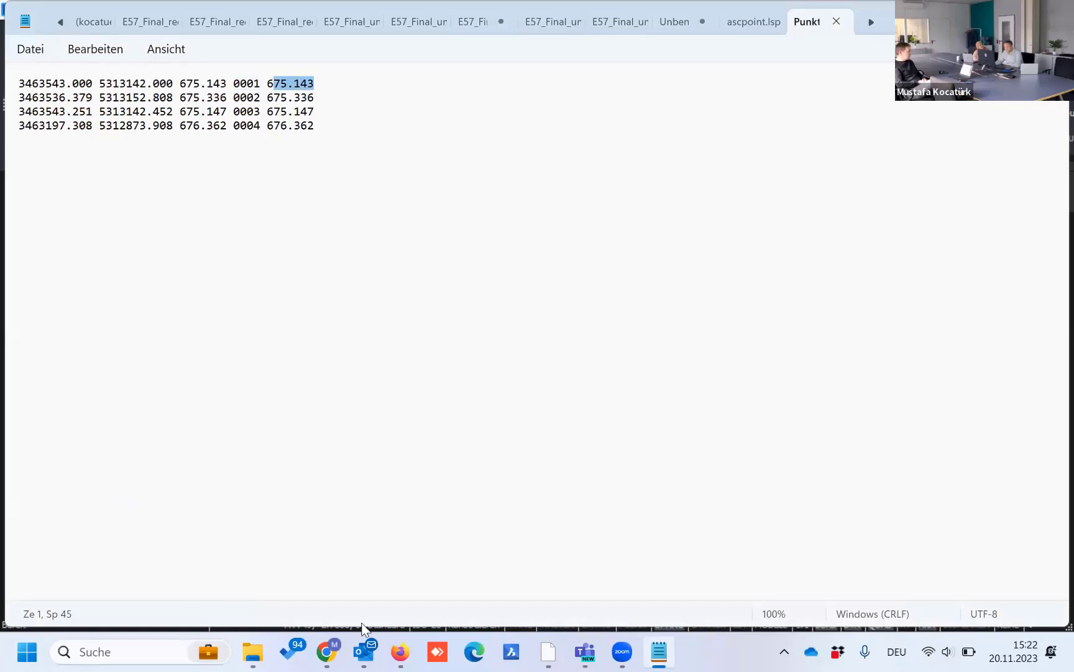
left_click(550, 651)
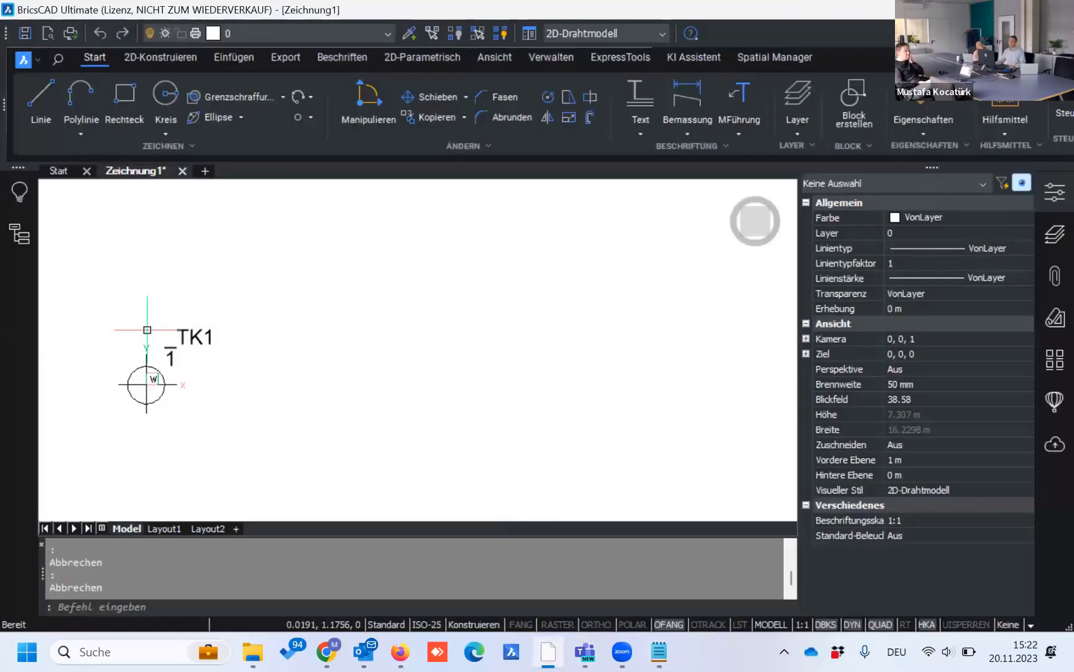
Step: Select the TK1 block and check its NUMMER and HÖHE attributes in Properties
left_click_drag(268, 364, 177, 304)
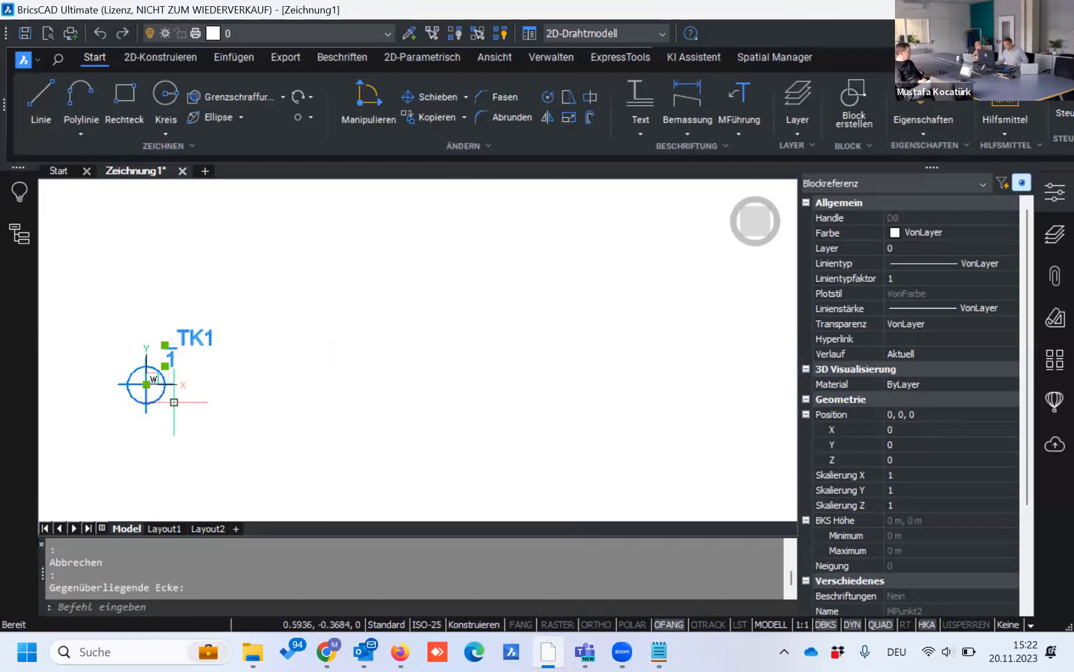
scroll(922, 533, "down", 3)
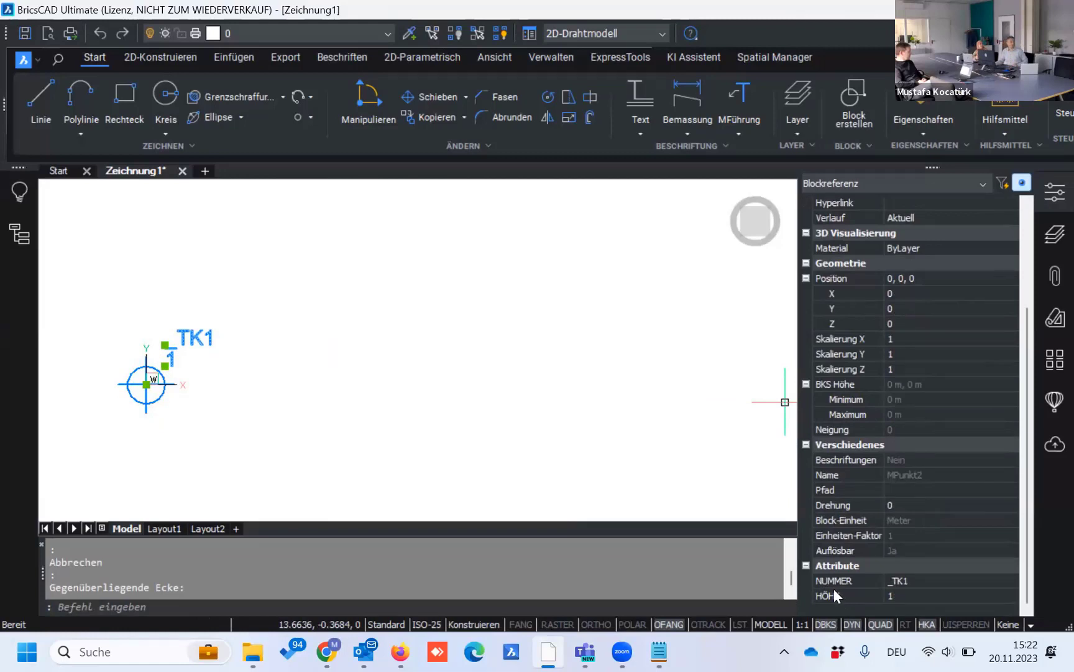
key("Escape")
Step: Bring up the loaded application files with APPLOAD, showing ascpoint.lsp loaded
mouse_move(231, 372)
middle_mouse_down()
mouse_move(260, 380)
mouse_move(166, 363)
middle_mouse_up()
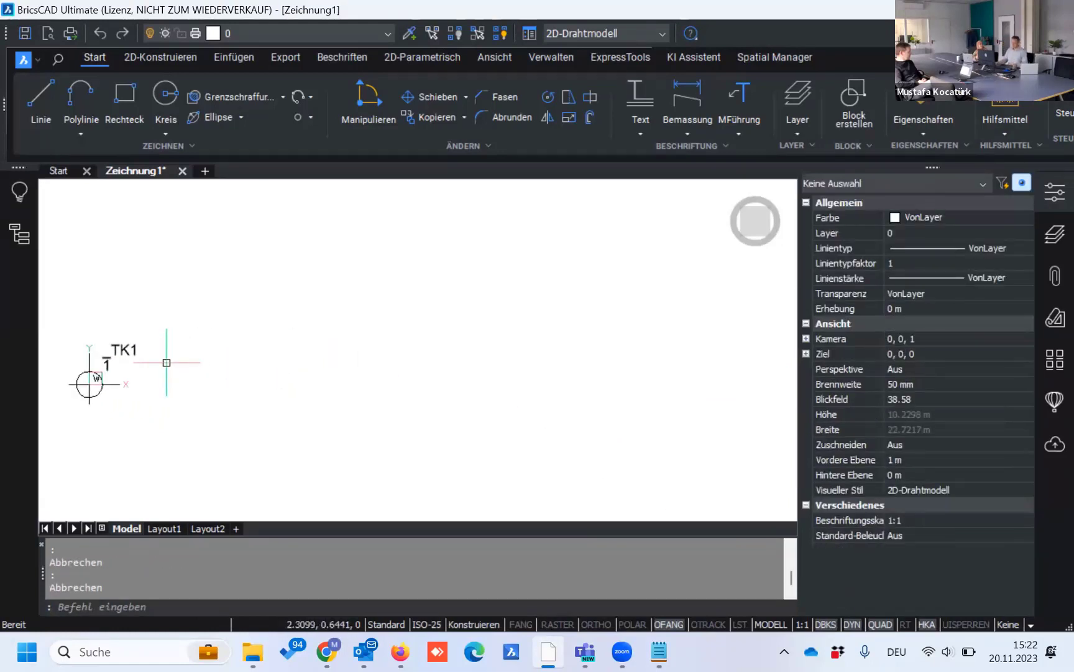
type("APPLOAD")
key("Return")
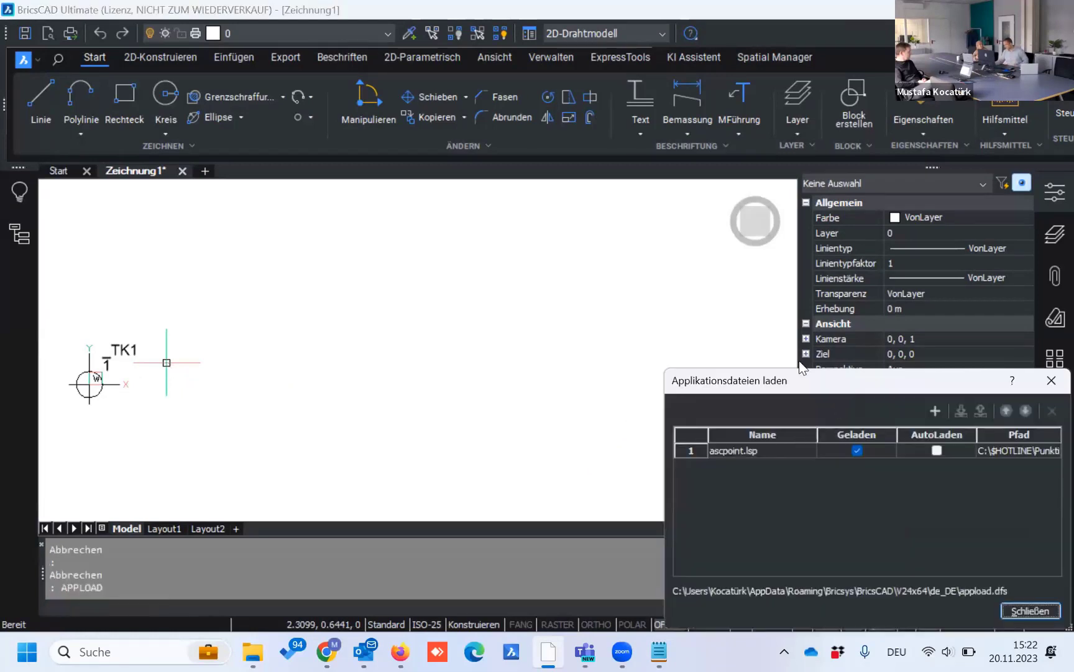
Step: Try unloading ascpoint.lsp, dismiss the cannot-unload warning, and close the dialog
left_click_drag(846, 396, 345, 225)
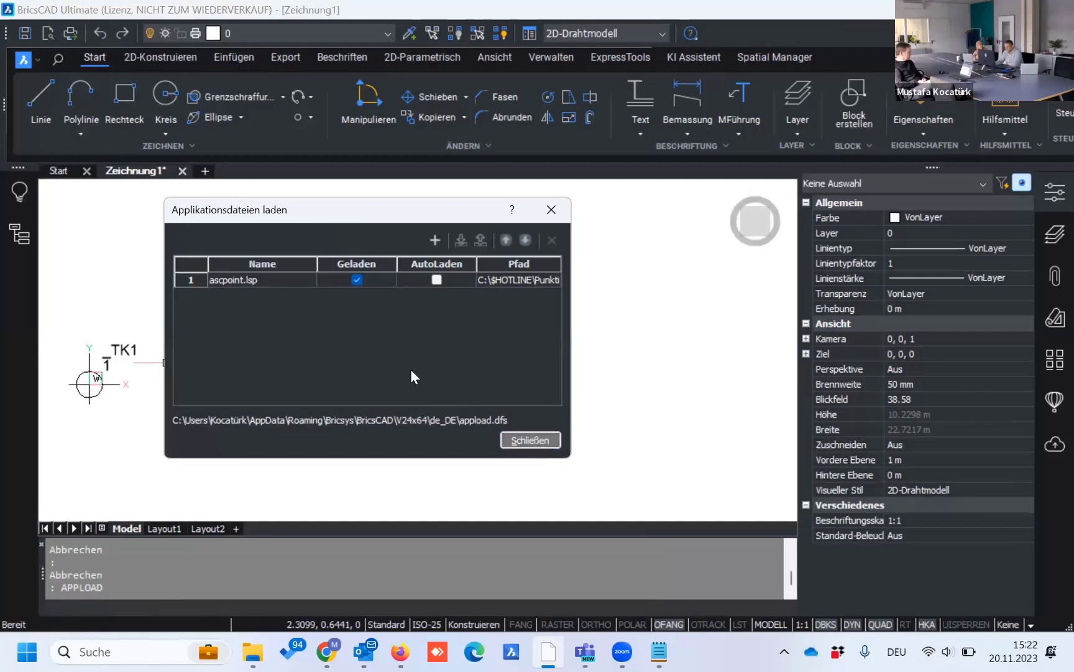
left_click(356, 280)
left_click(471, 339)
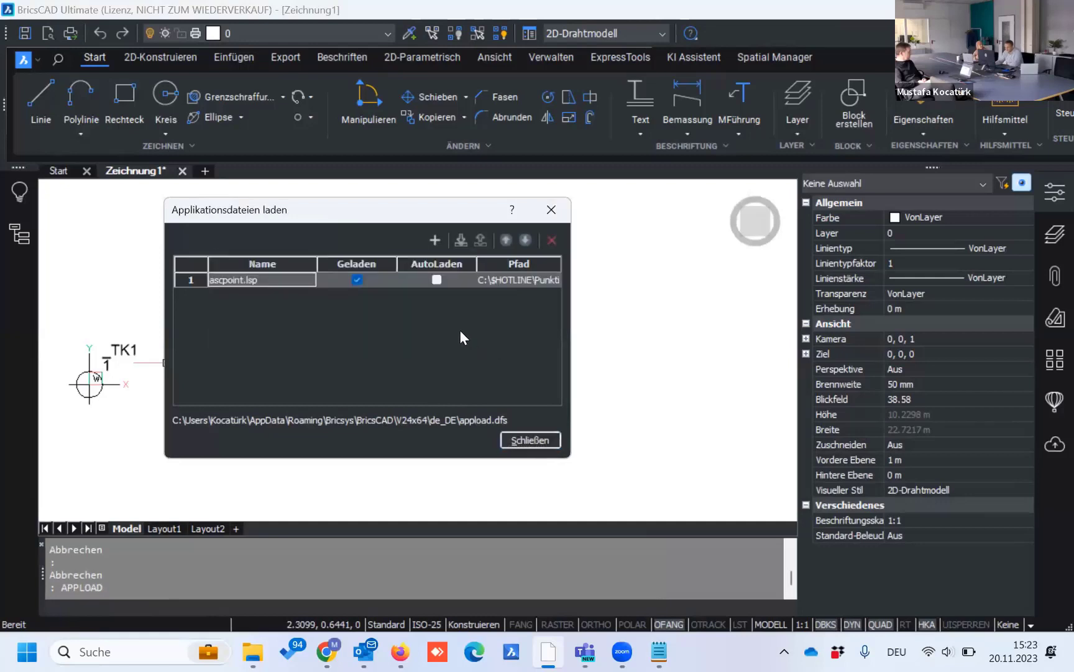
left_click(551, 437)
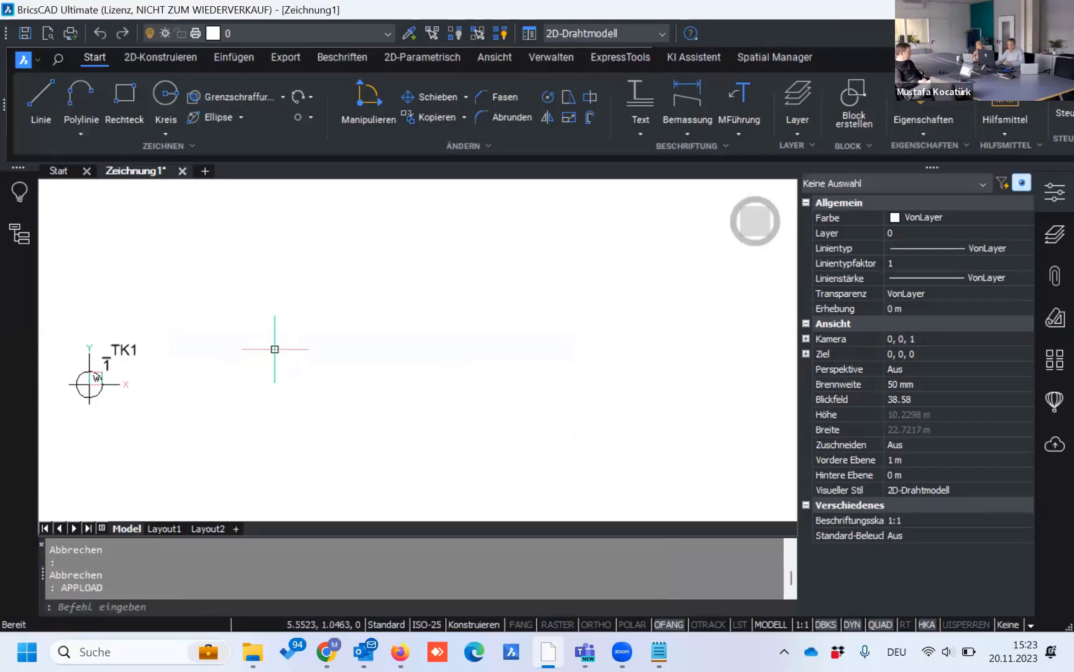
Step: Open the command history with F2 and scroll back through the ascpoint.lsp load log
key("F2")
scroll(324, 422, "up", 5)
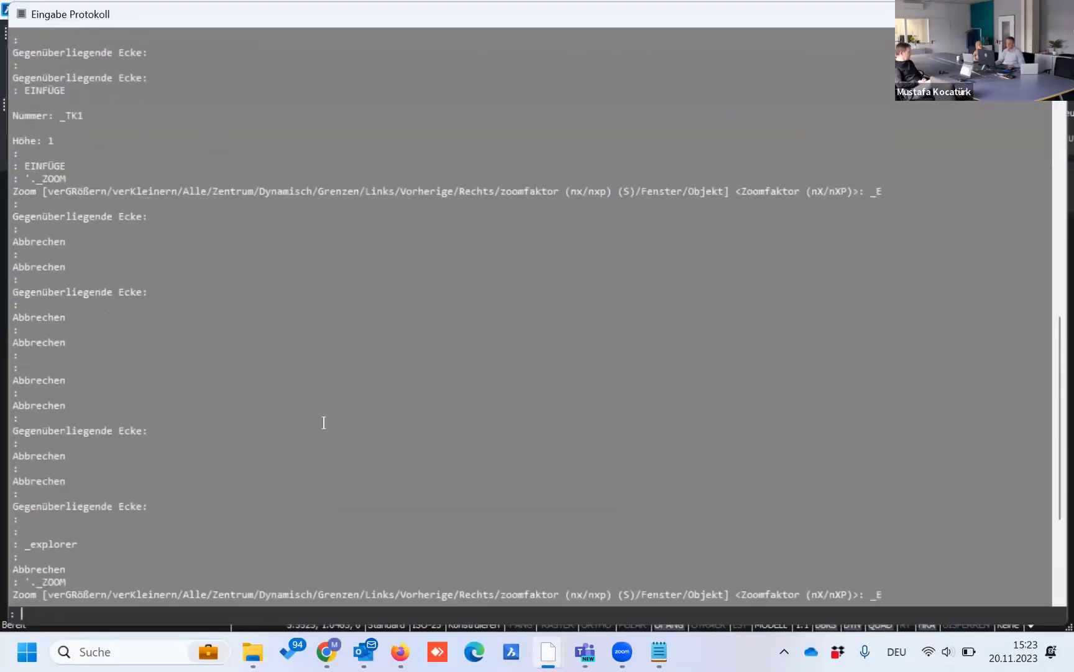
scroll(323, 423, "up", 5)
scroll(323, 422, "up", 4)
scroll(323, 422, "up", 4)
scroll(323, 422, "up", 4)
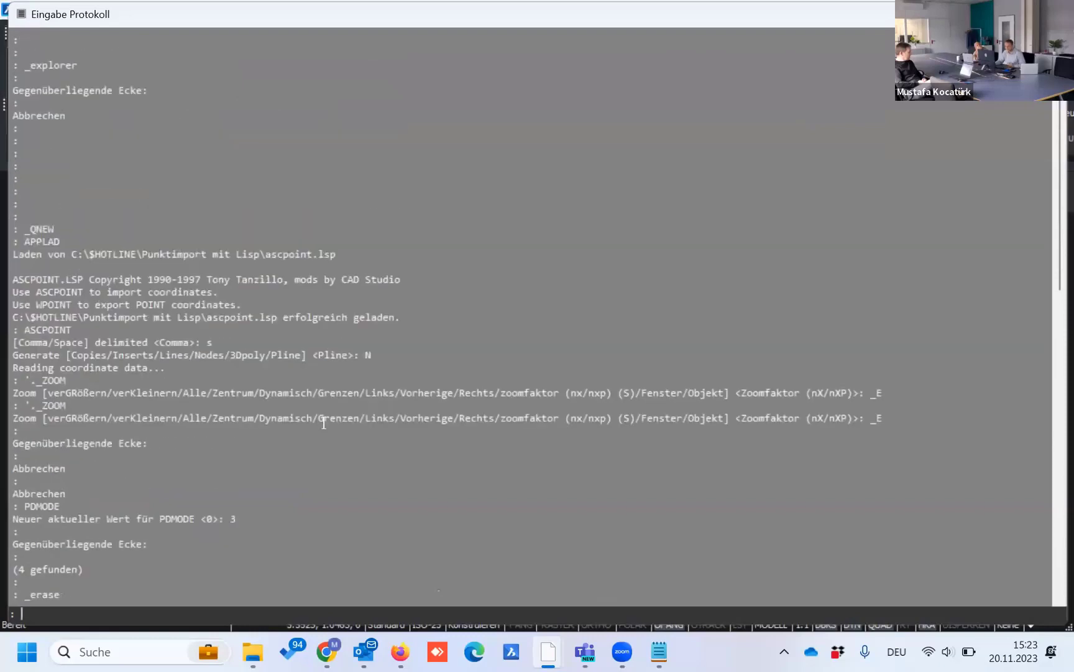
scroll(323, 422, "up", 1)
scroll(323, 422, "up", 1)
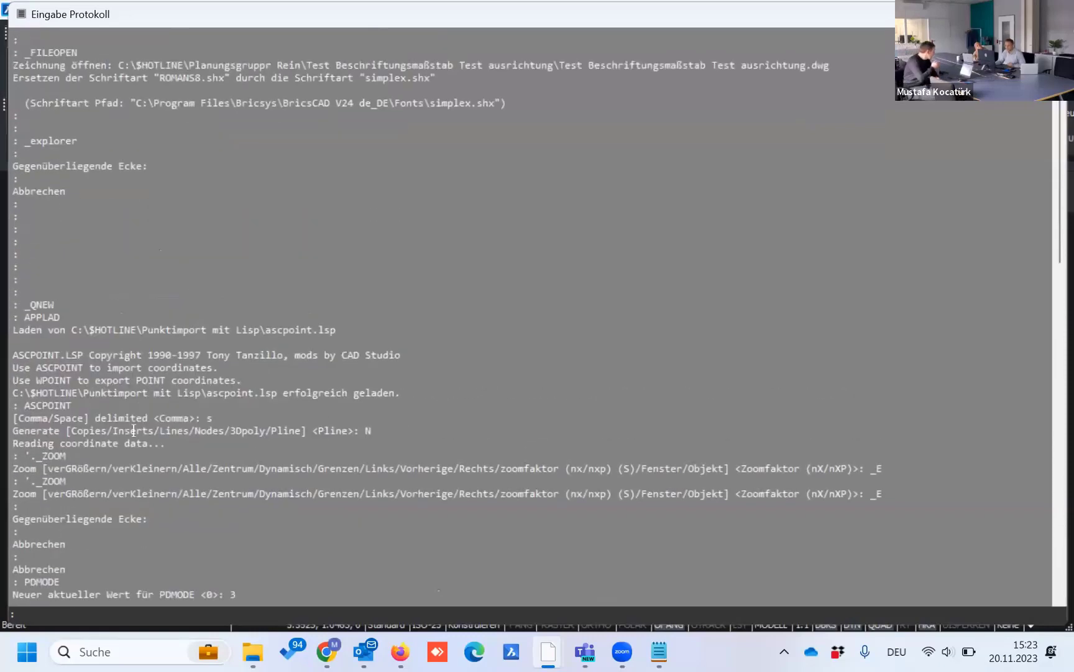
scroll(133, 430, "up", 1)
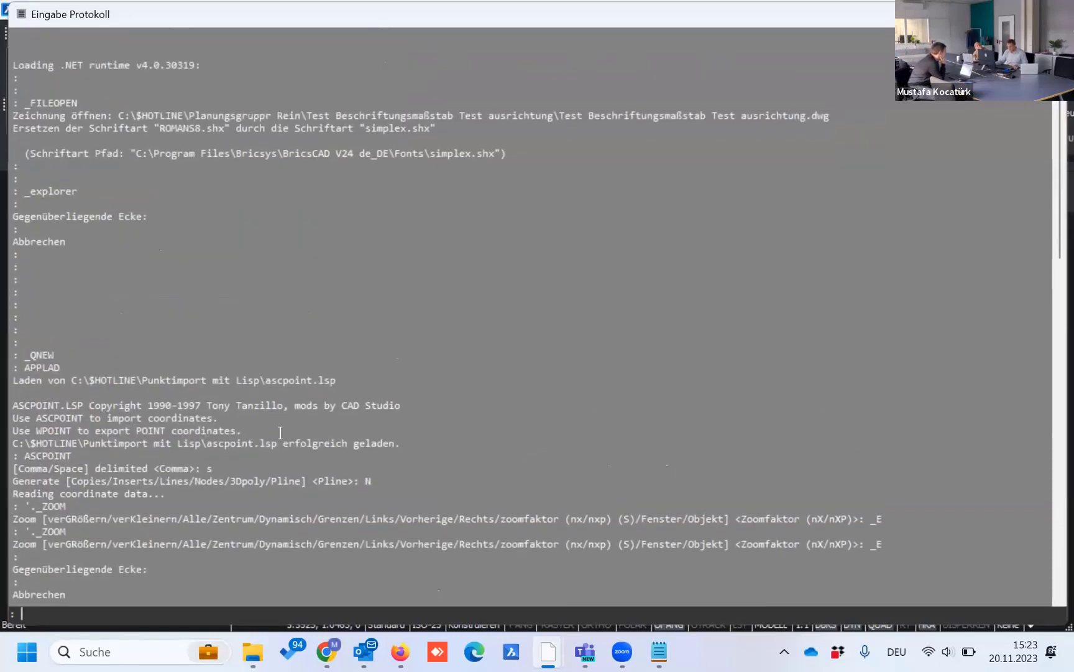
scroll(284, 408, "down", 6)
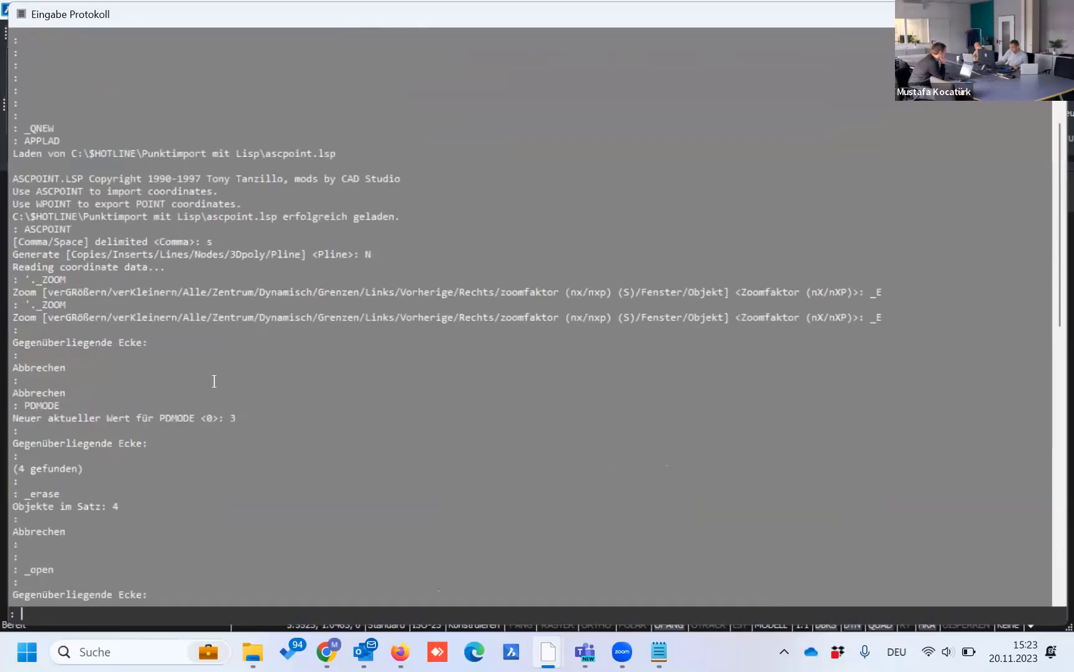
scroll(205, 377, "down", 1)
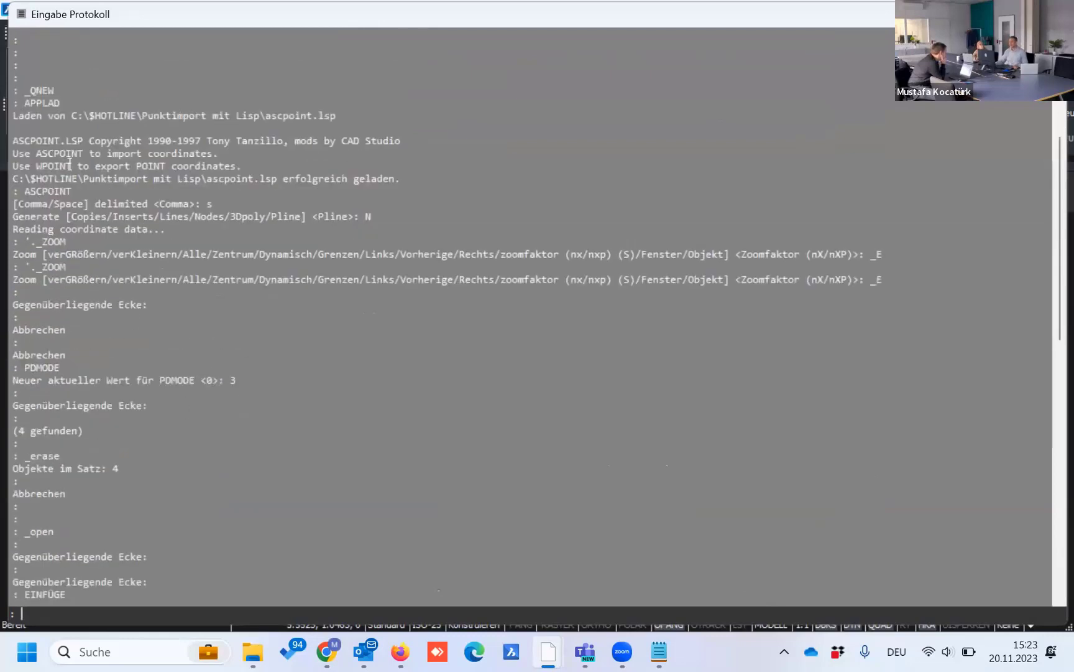
Step: Highlight the script's copyright line and ASCPOINT command name, then close the history window
left_click_drag(101, 140, 408, 182)
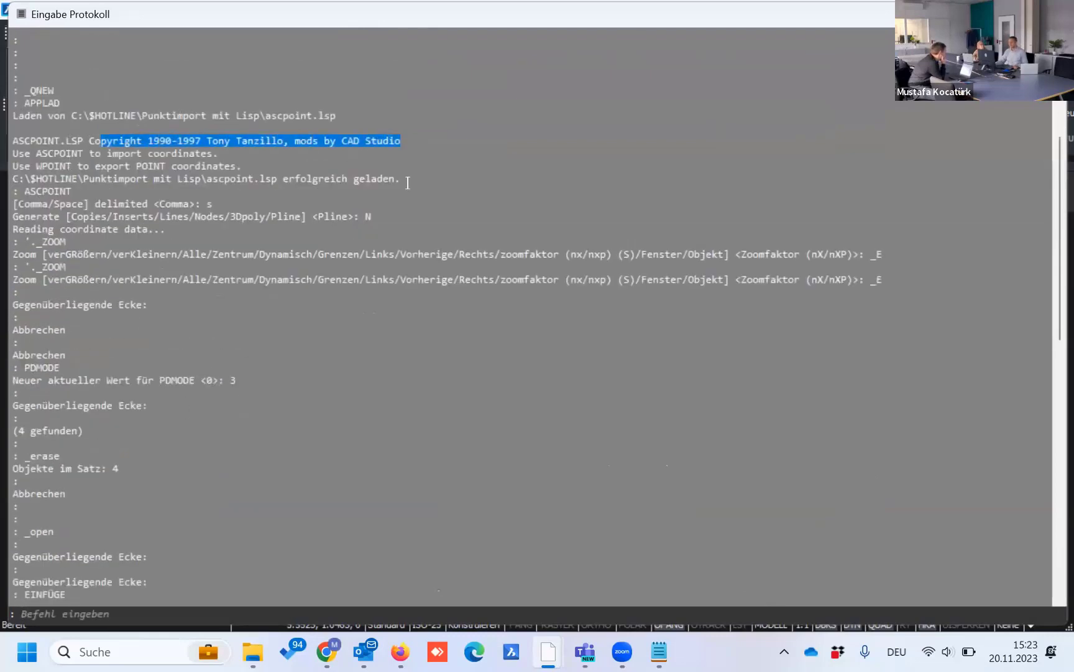
left_click(316, 190)
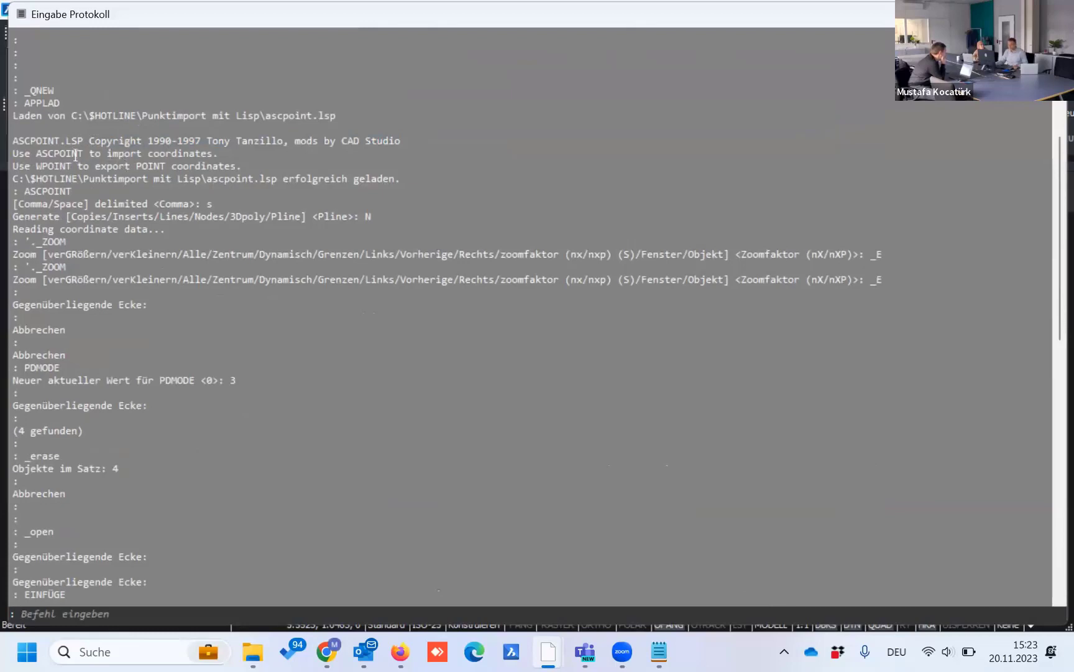
left_click_drag(88, 151, 35, 152)
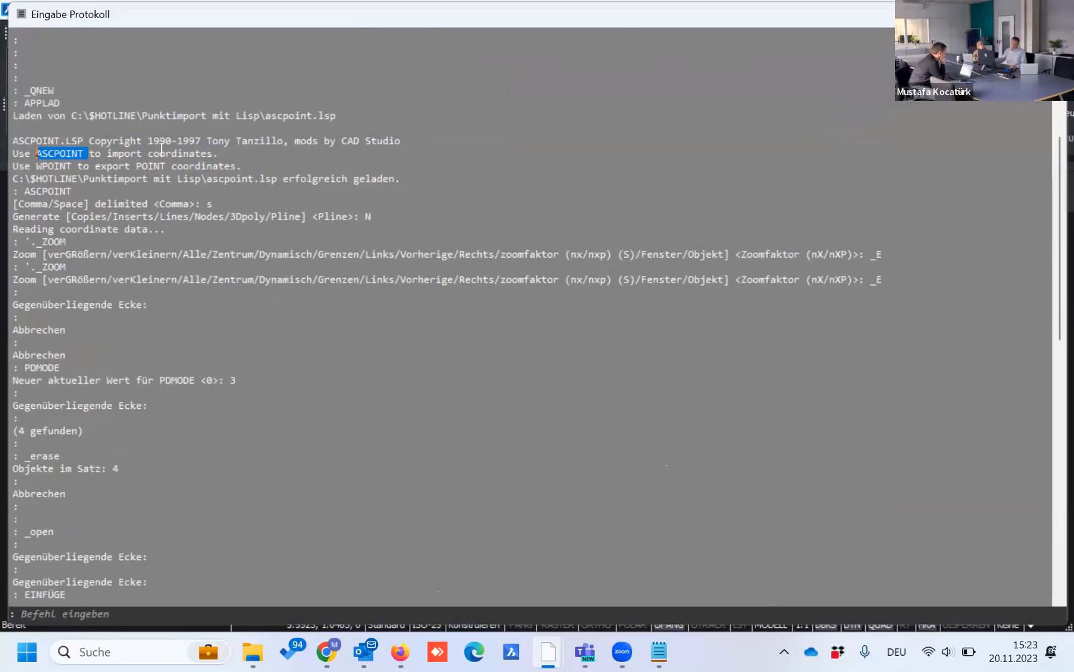
left_click(89, 142)
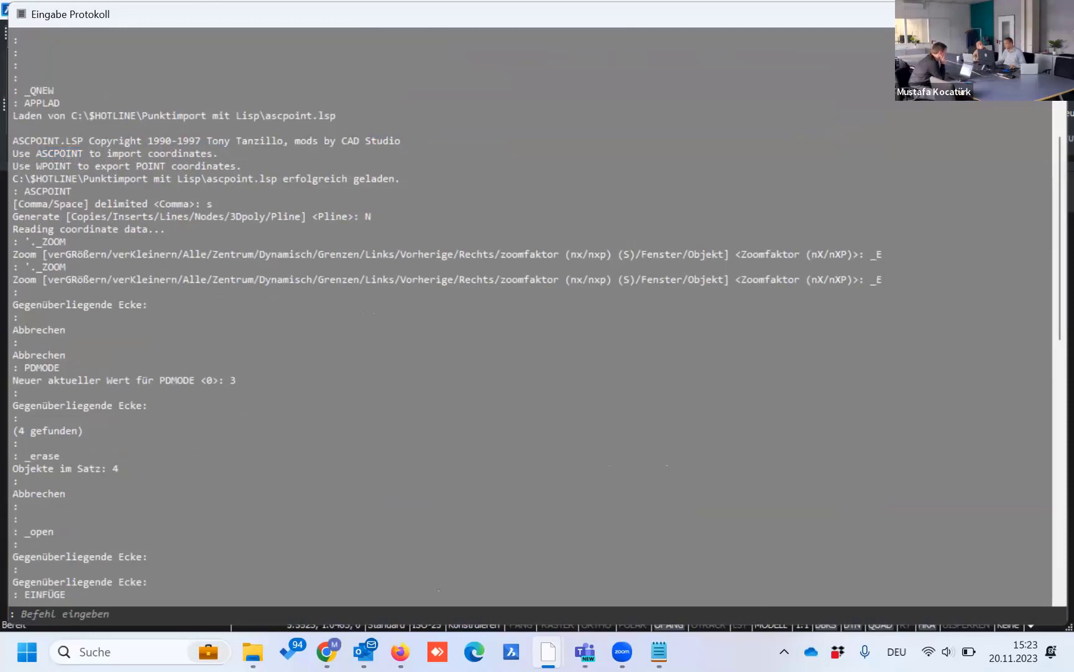
key("Escape")
left_click(21, 13)
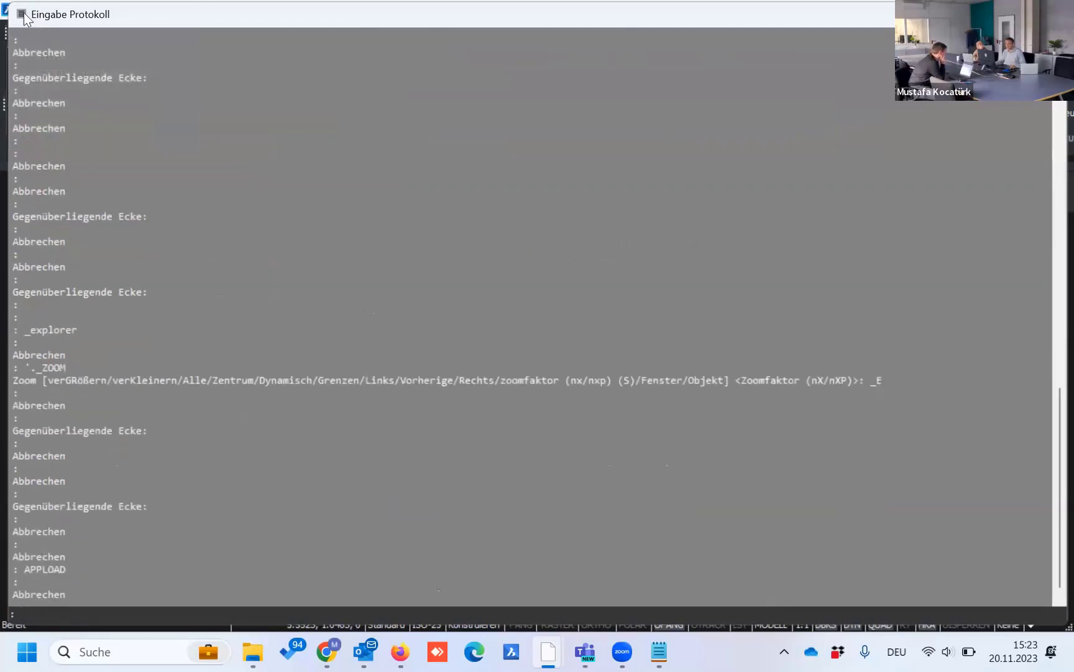
left_click(22, 14)
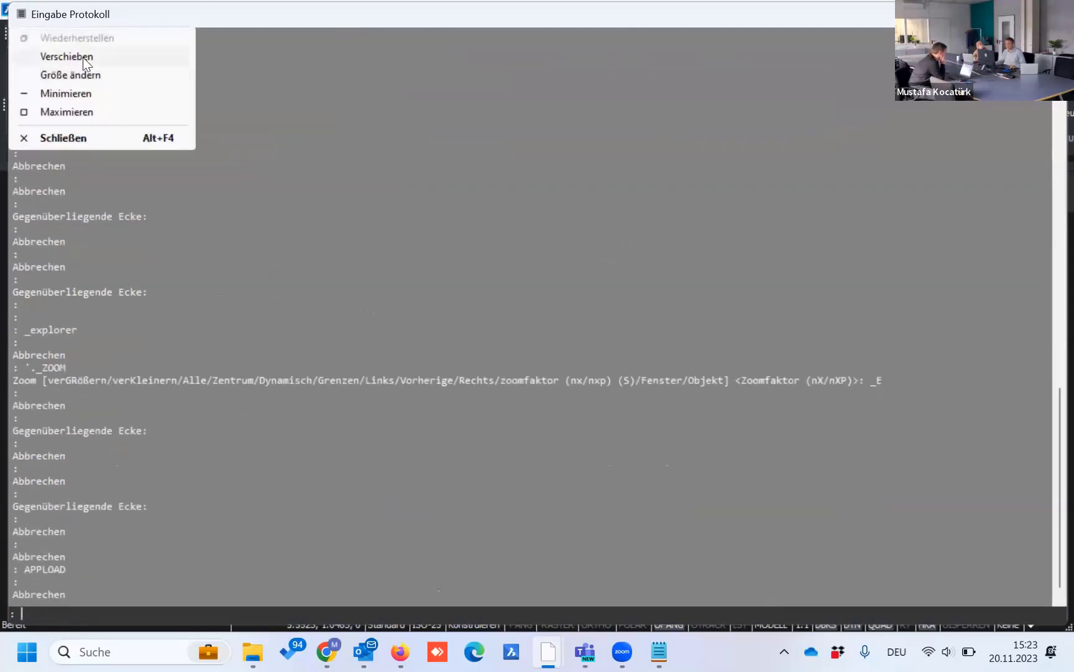
left_click(77, 138)
Step: Run ASCPOINT and choose Punkte2Attributen.txt as the coordinate file
type("a")
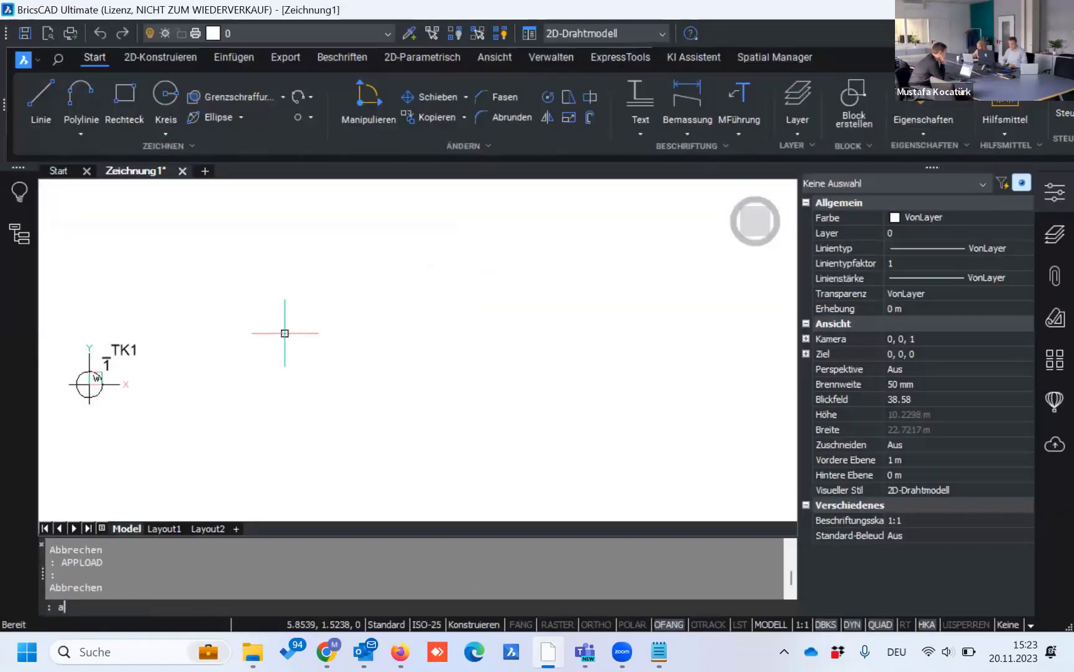
type("sc")
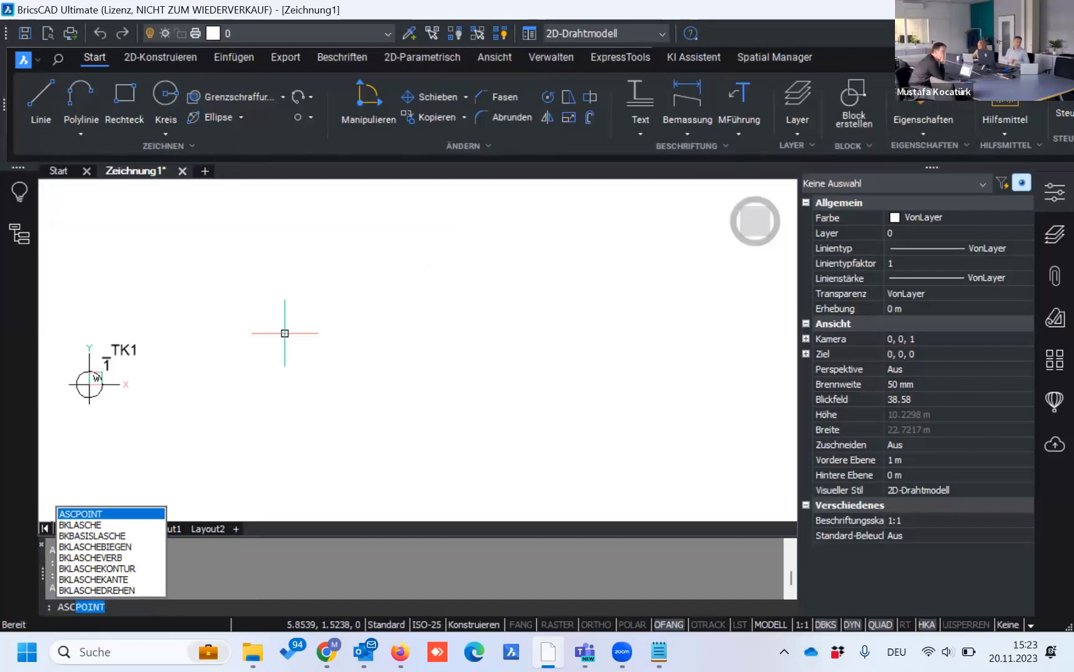
key("Return")
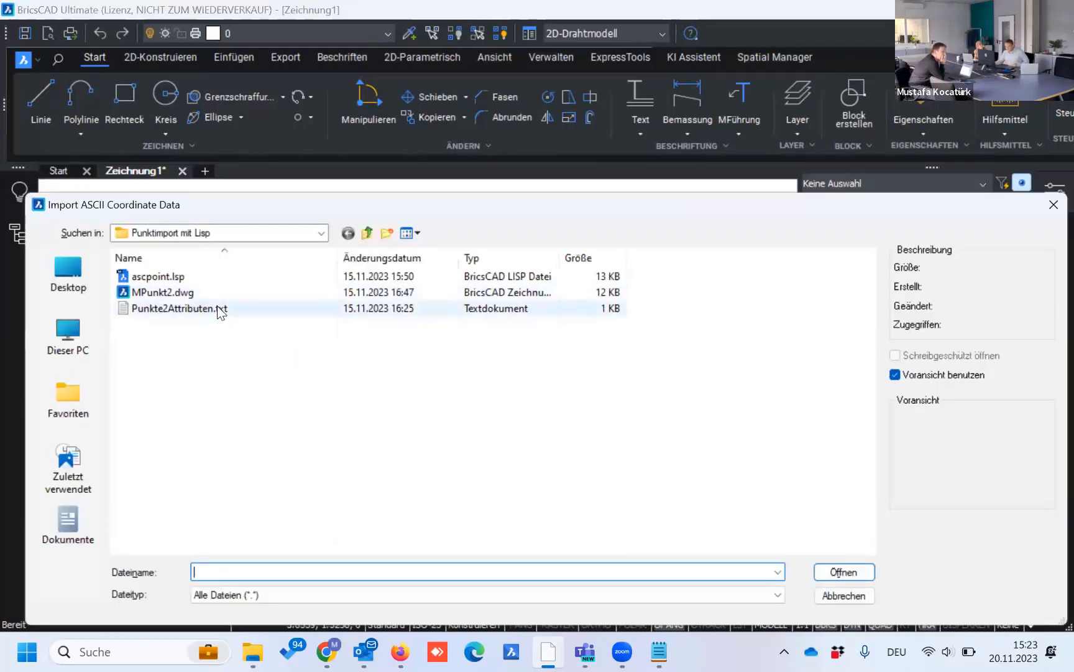
left_click(219, 309)
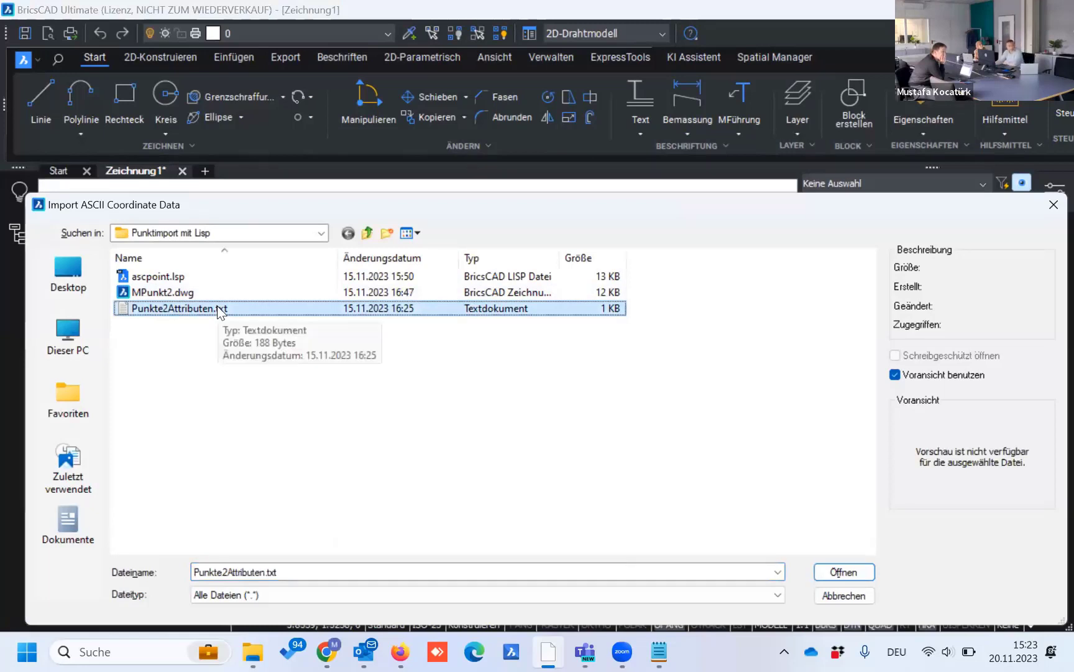
left_click(852, 572)
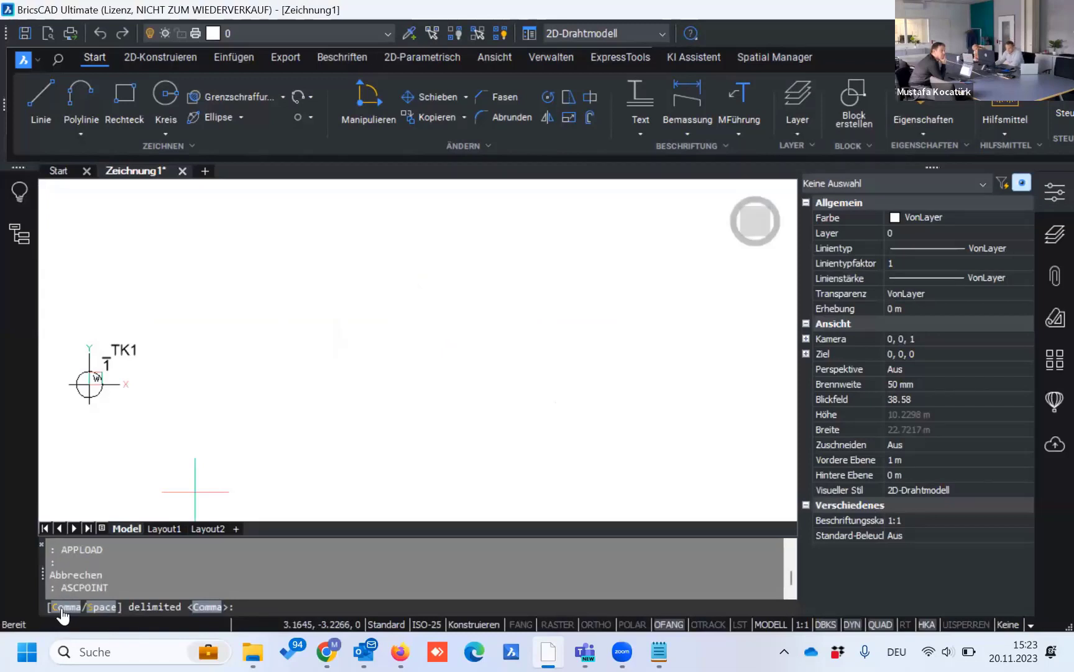
Step: Use the space delimiter and Inserts, picking the TK1 block as the point symbol
left_click(108, 612)
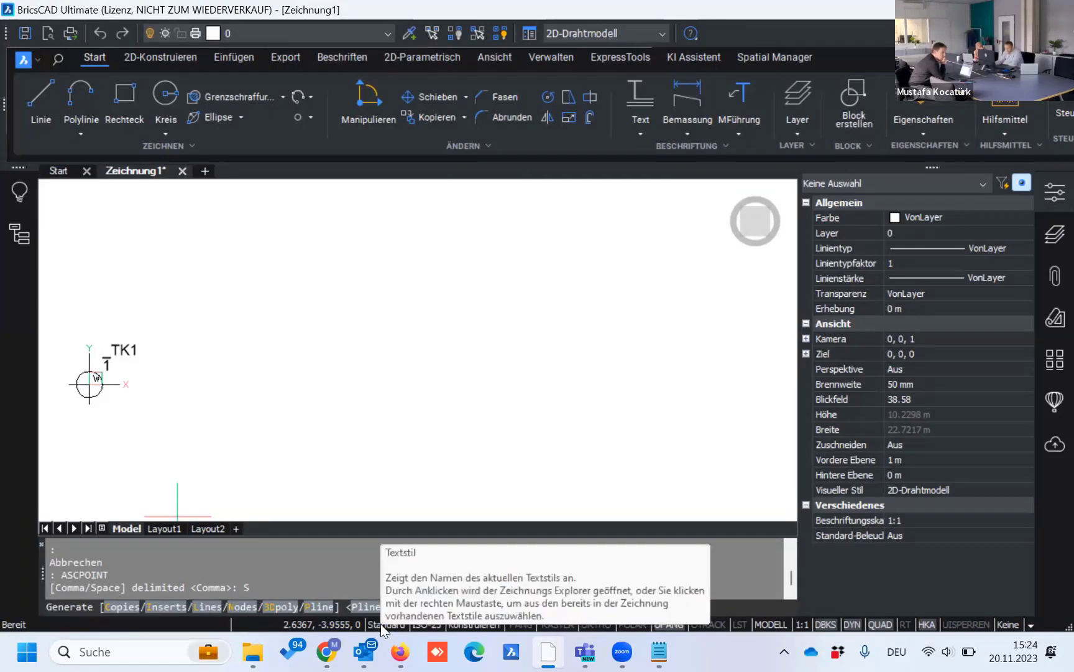
left_click(172, 606)
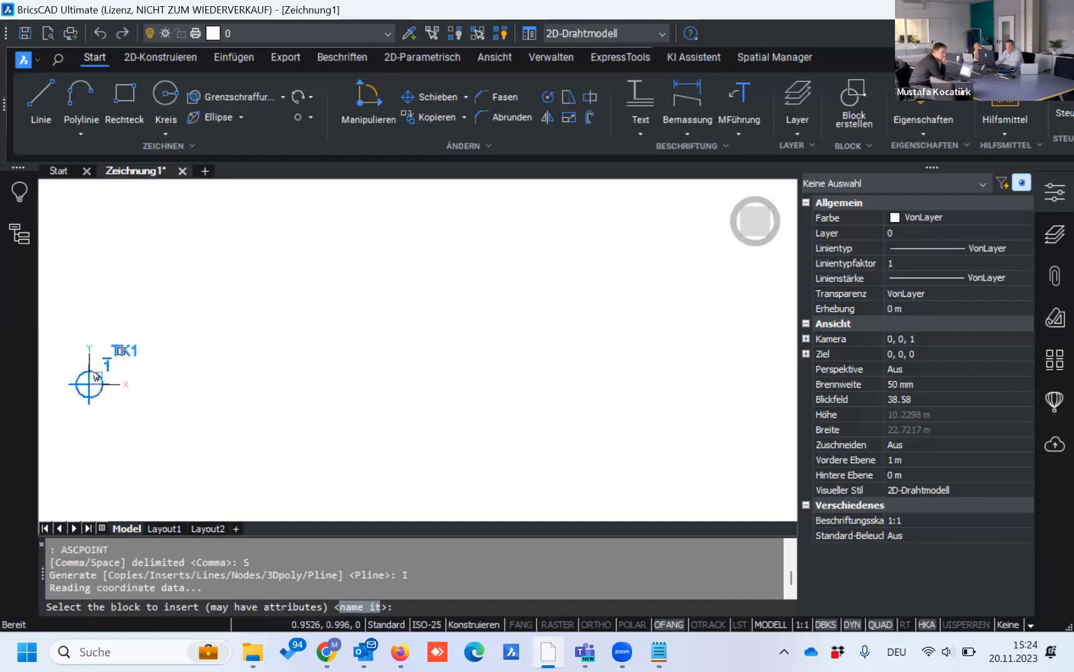
left_click(120, 351)
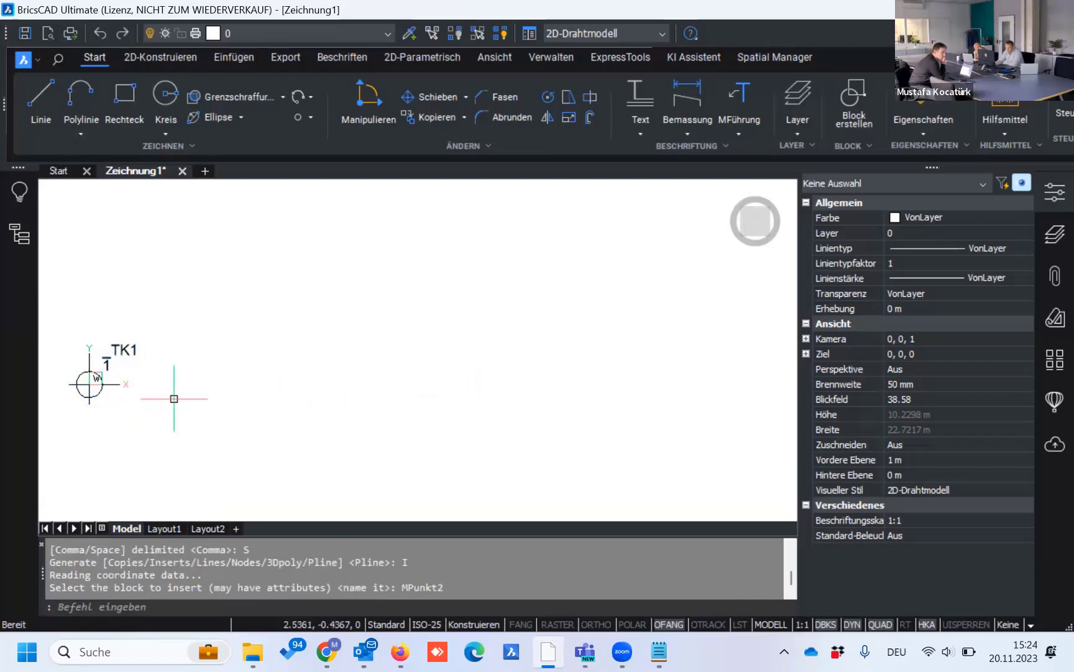
Step: Erase the TK1 block at the origin and zoom to the imported points
left_click(164, 345)
left_click(96, 330)
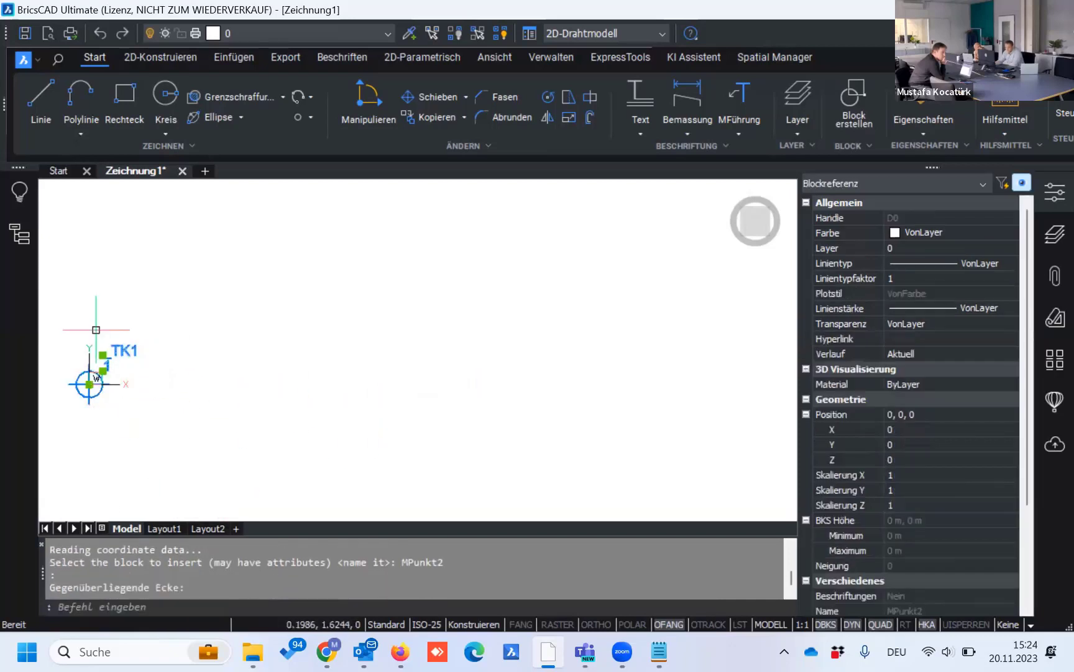
key("Delete")
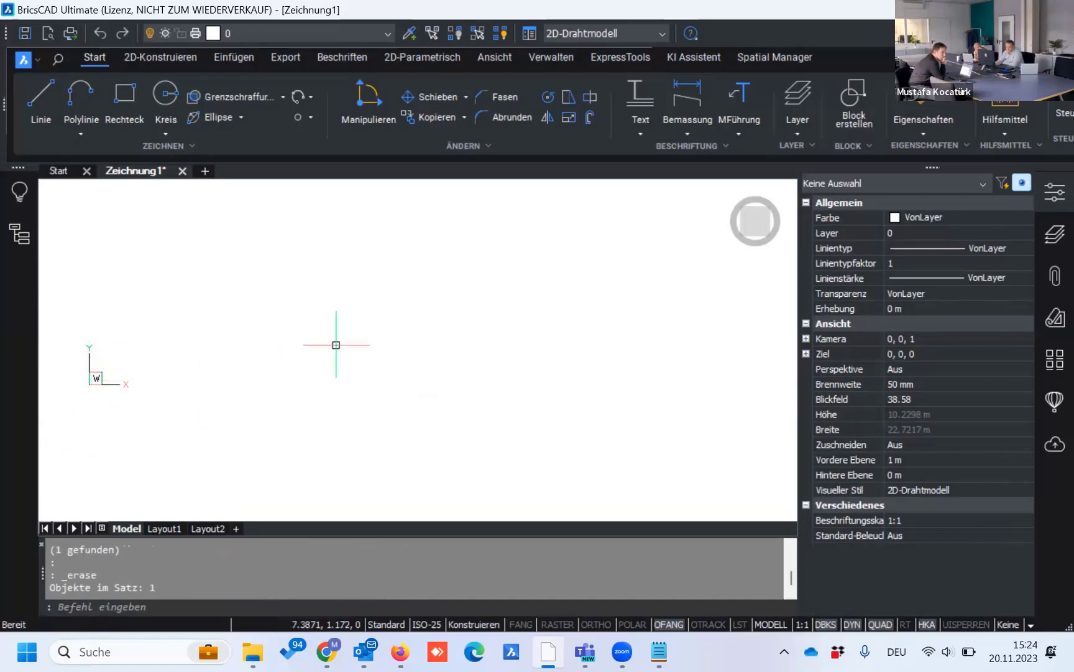
middle_click(359, 343)
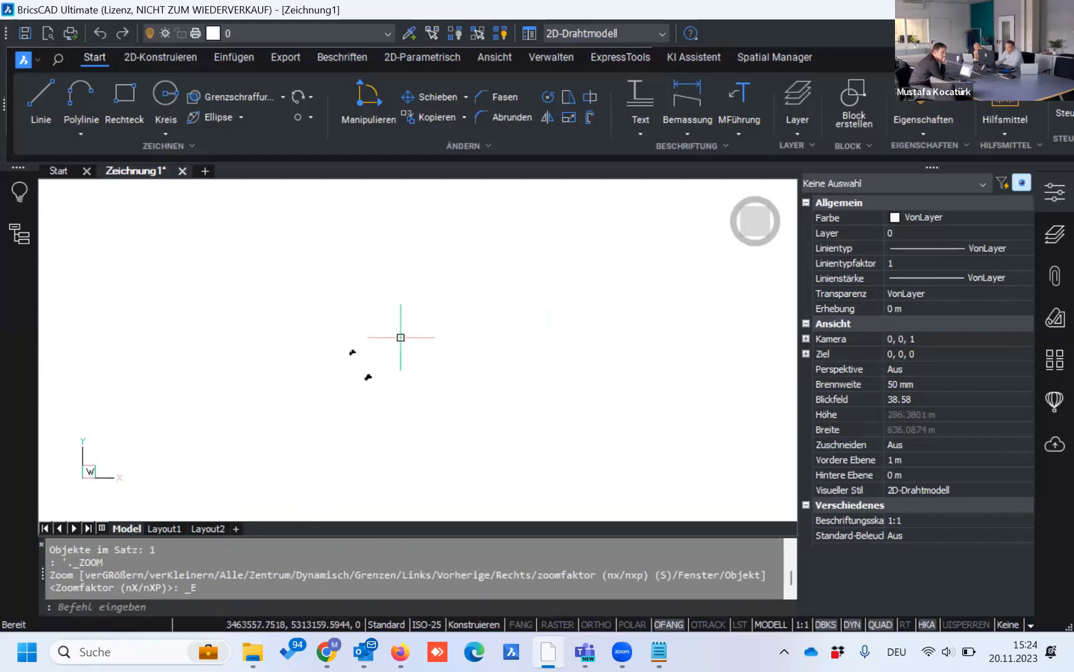
scroll(268, 401, "up", 3)
scroll(263, 403, "up", 3)
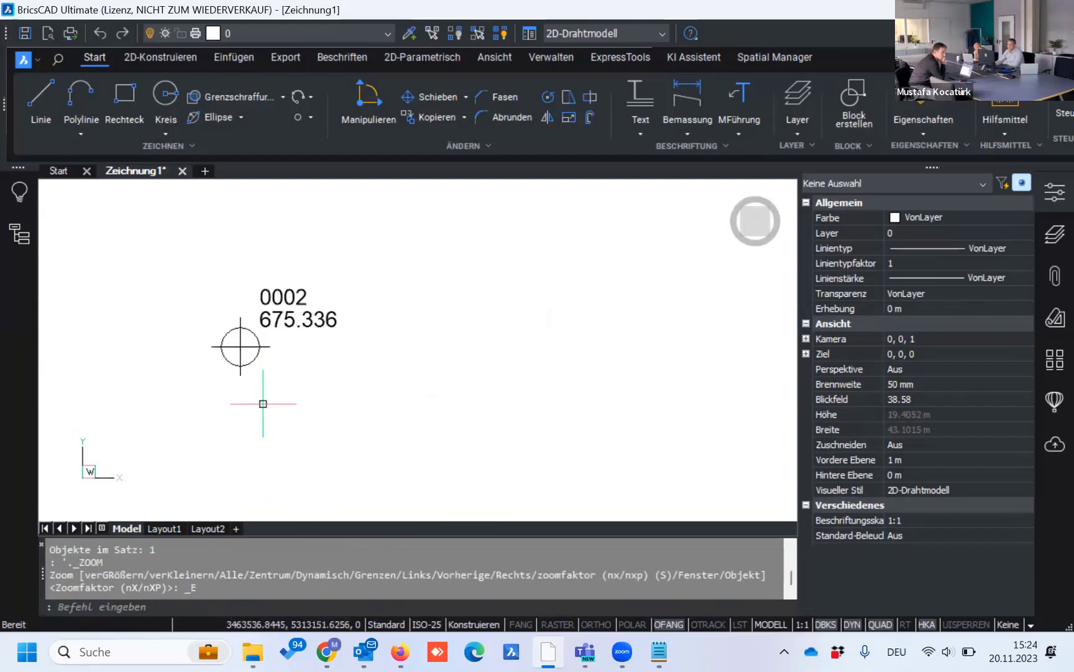
Step: Compare point 0002 with the coordinate file in Notepad, then return to BricsCAD
left_click(660, 651)
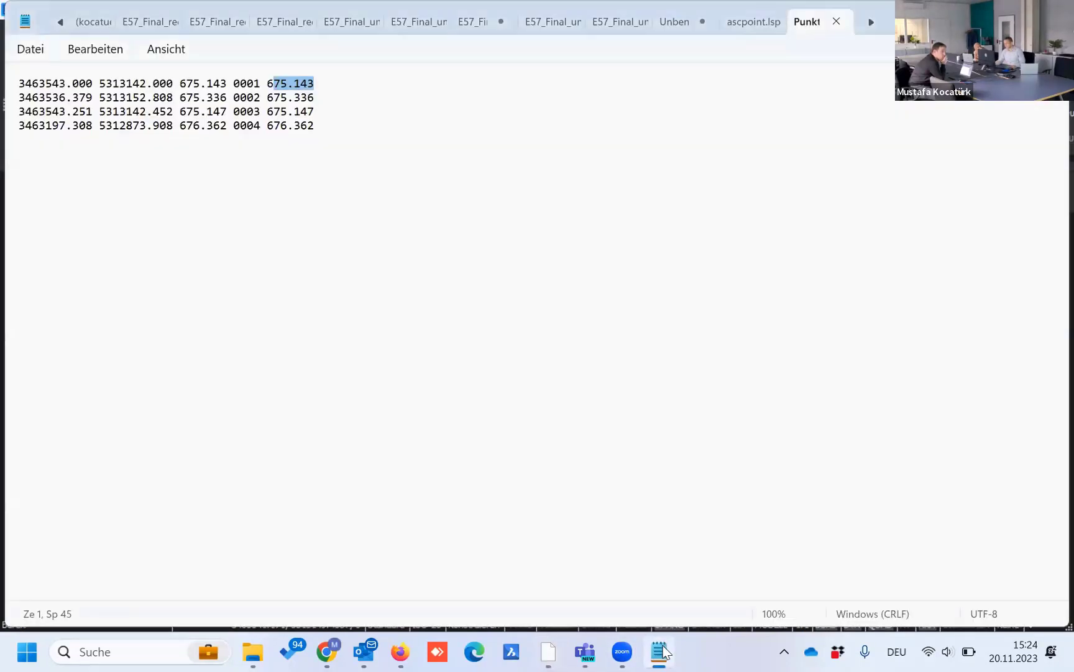
left_click(255, 84)
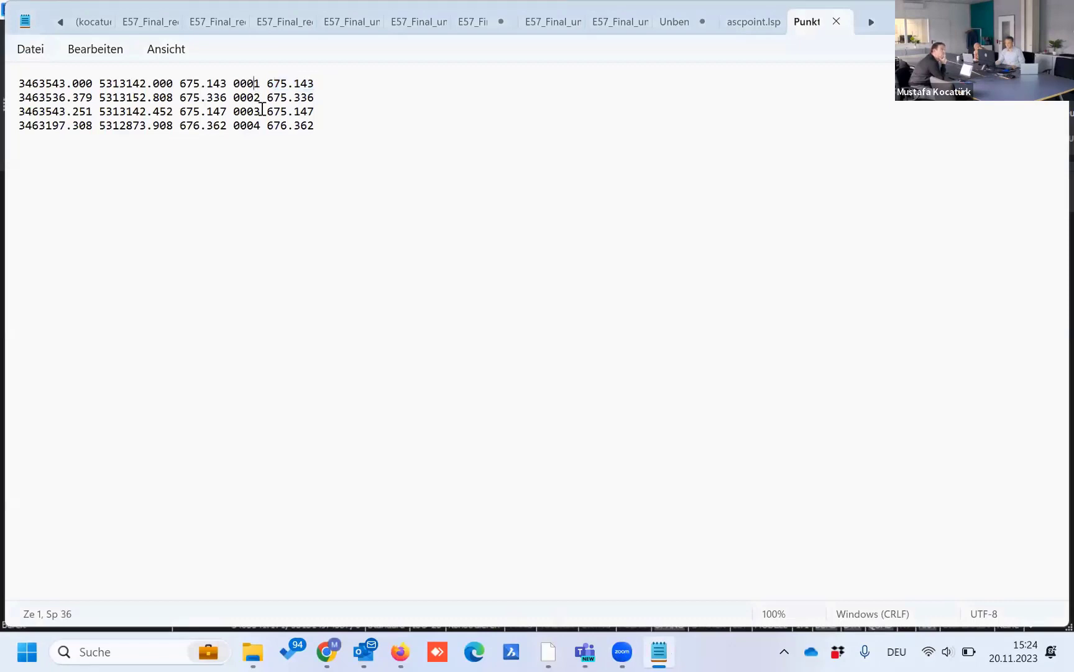
left_click(521, 651)
Step: Select point 0002 and confirm its NUMMER 0002 and HÖHE 675.336 attributes
left_click(285, 318)
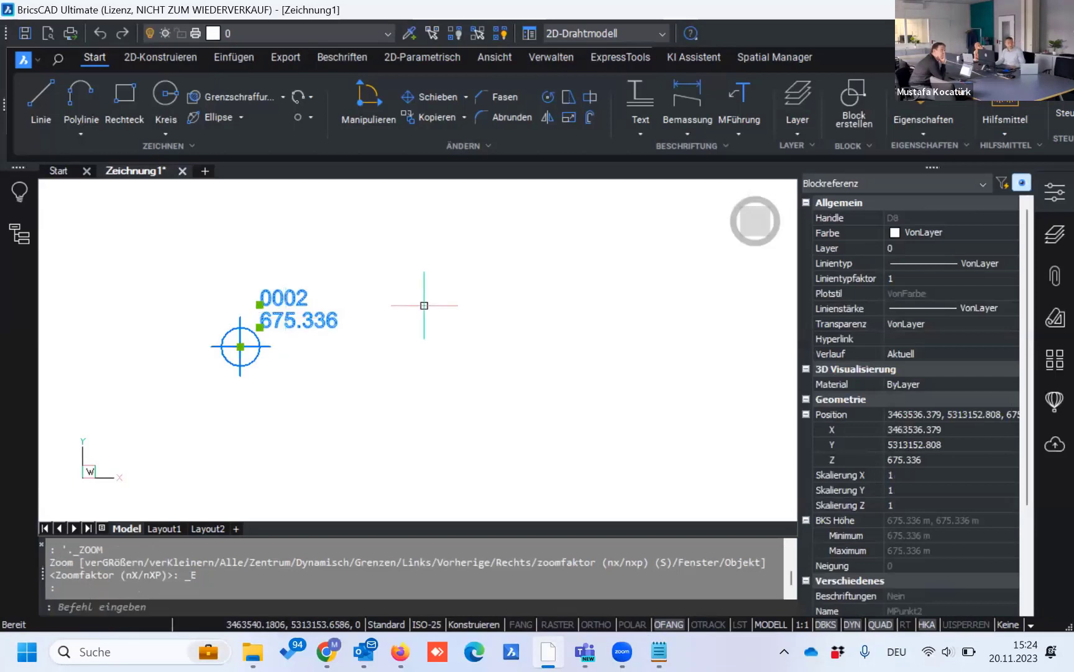
scroll(746, 491, "down", 1)
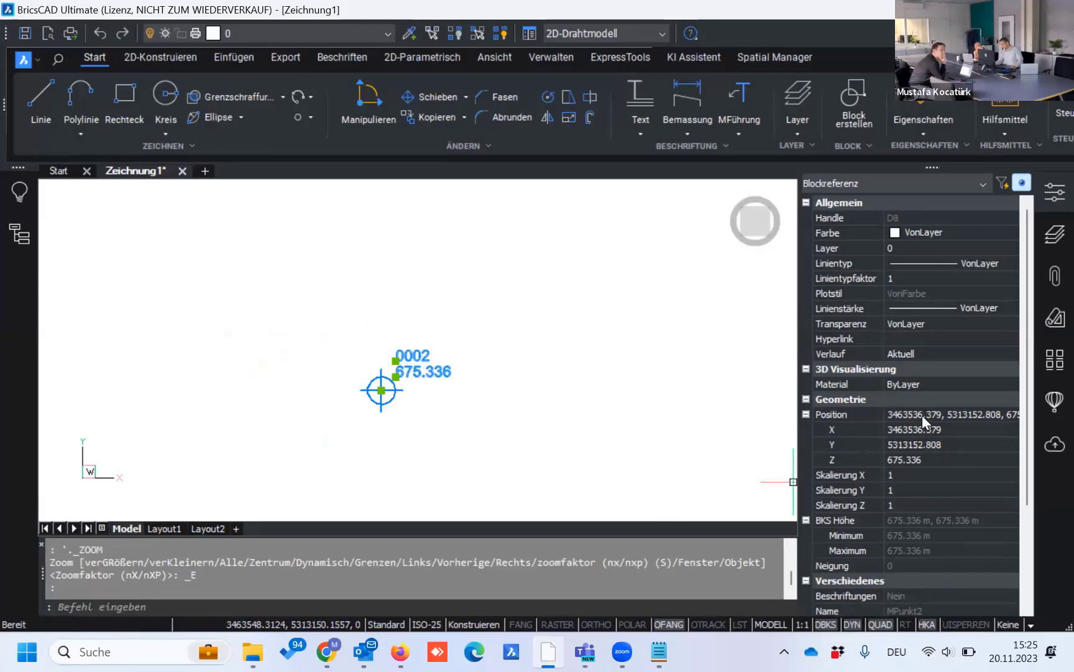
scroll(912, 459, "down", 1)
scroll(911, 497, "down", 2)
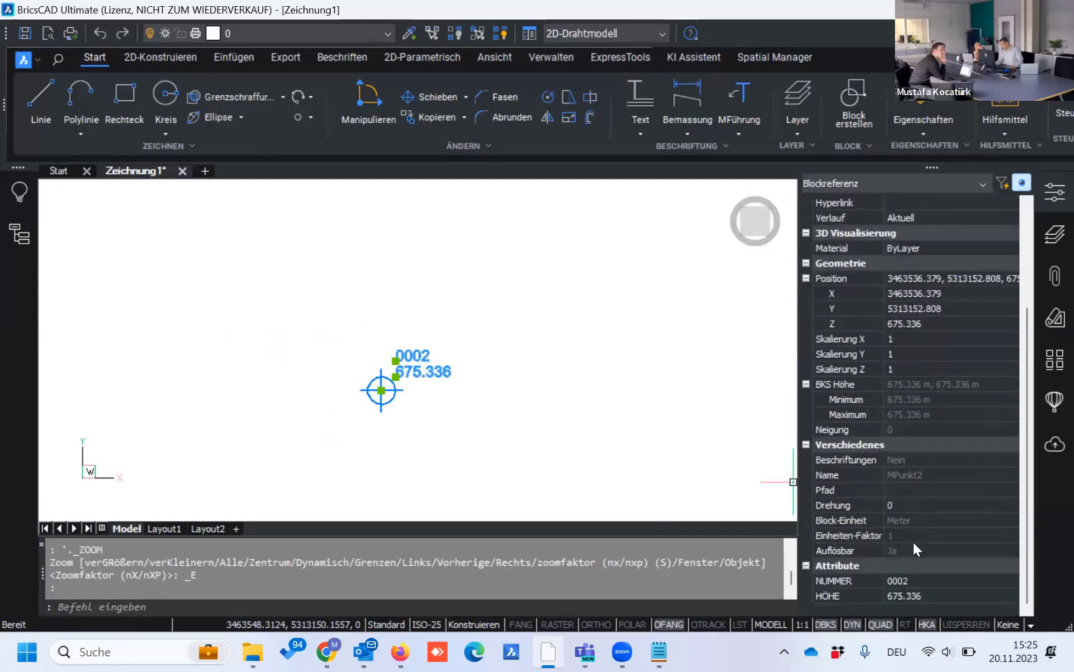
left_click(920, 585)
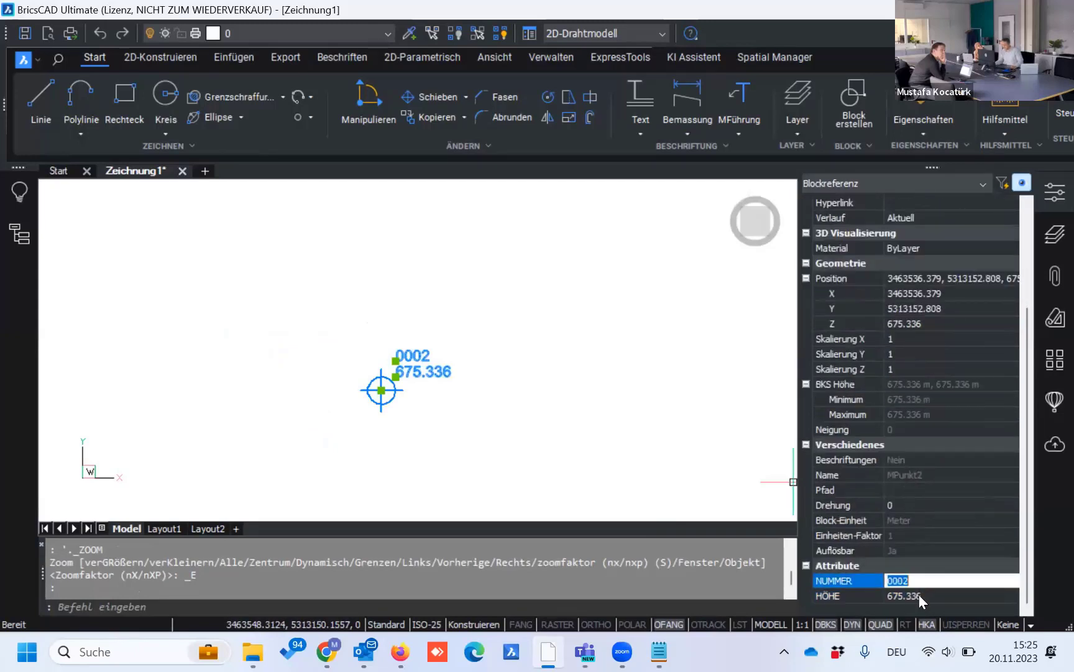
key("Return")
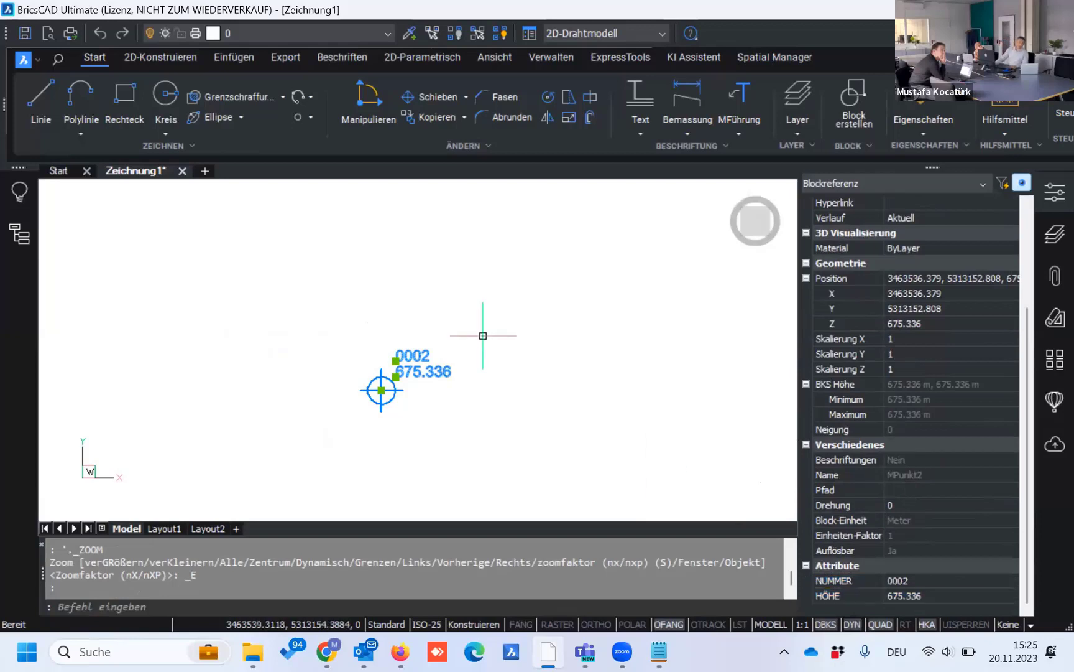
key("Escape")
key("Escape")
scroll(473, 373, "up", 3)
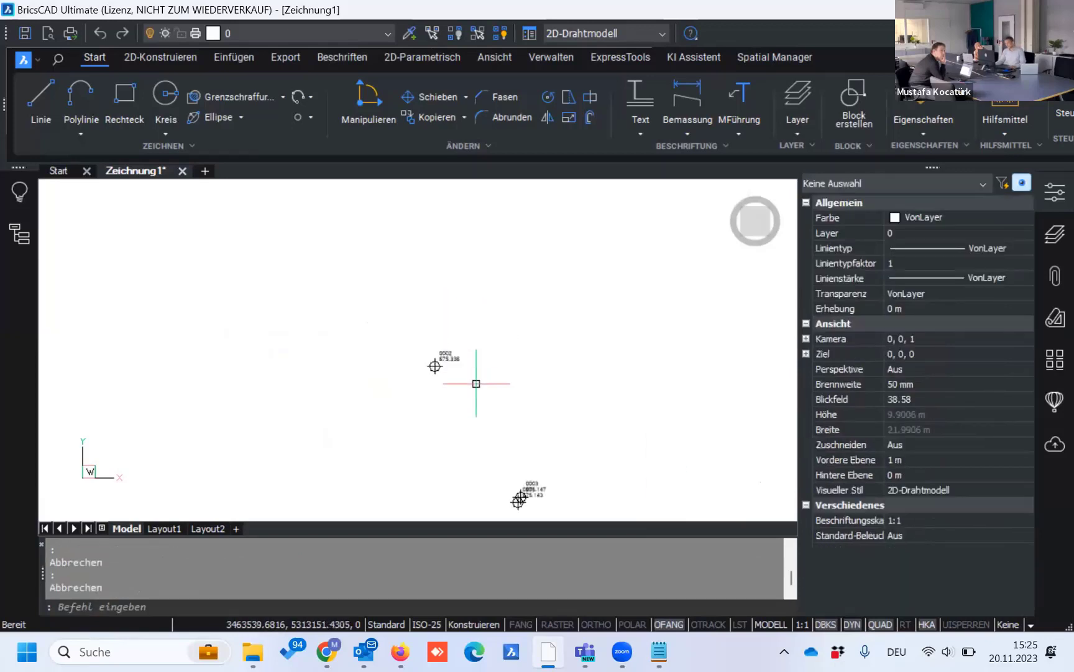
middle_click_drag(475, 378, 336, 242)
scroll(413, 370, "down", 3)
scroll(473, 336, "down", 3)
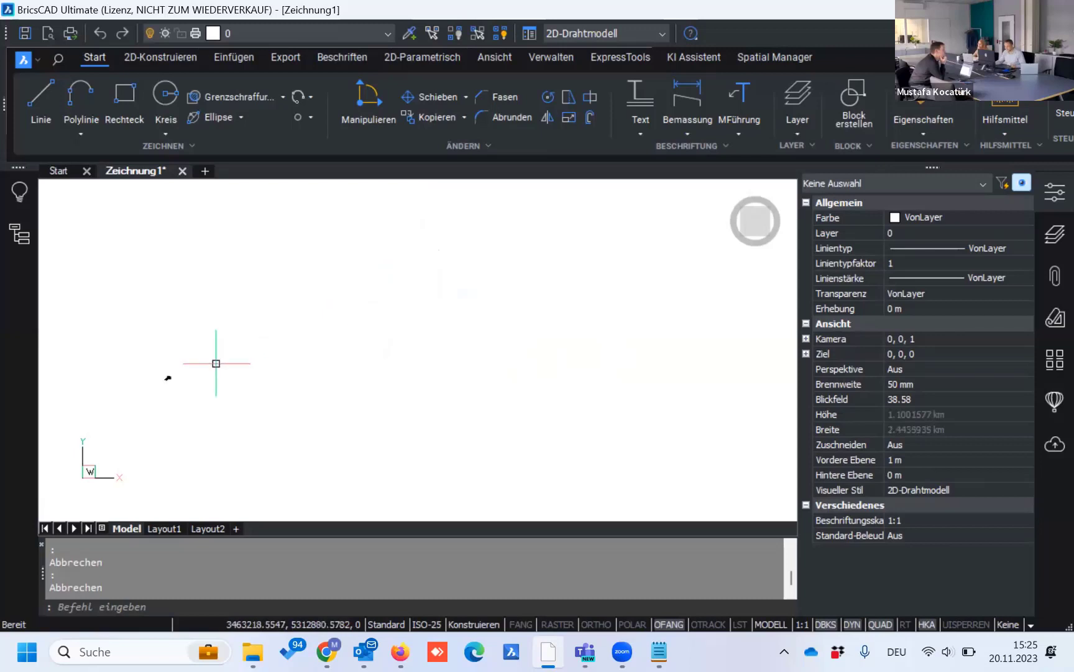
scroll(216, 364, "down", 1)
scroll(248, 410, "up", 2)
scroll(310, 437, "up", 3)
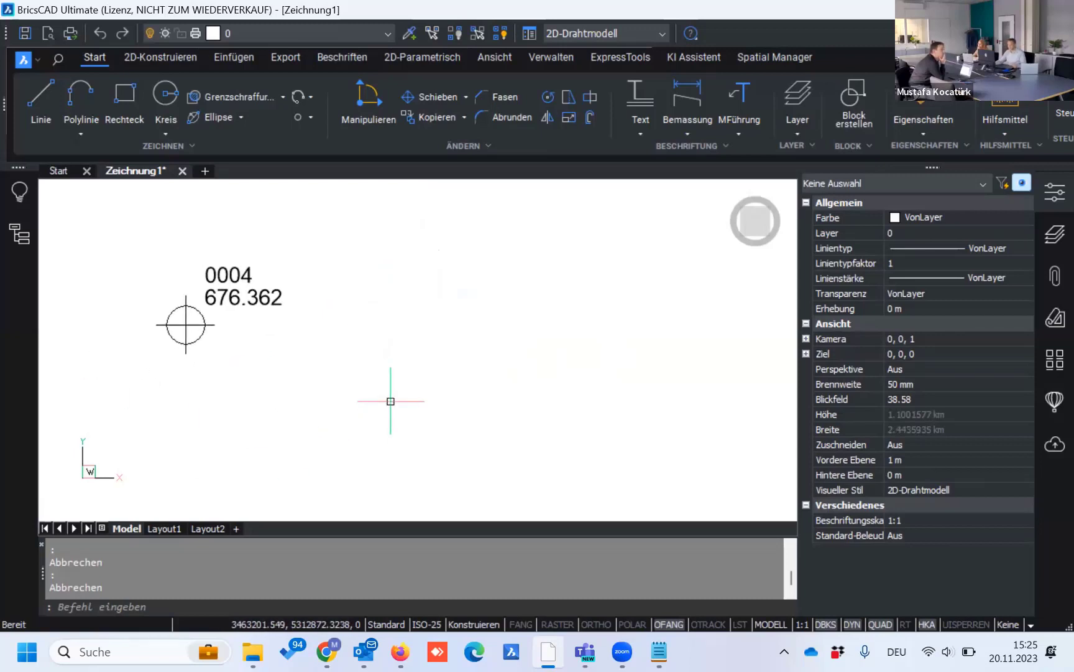
left_click(186, 326)
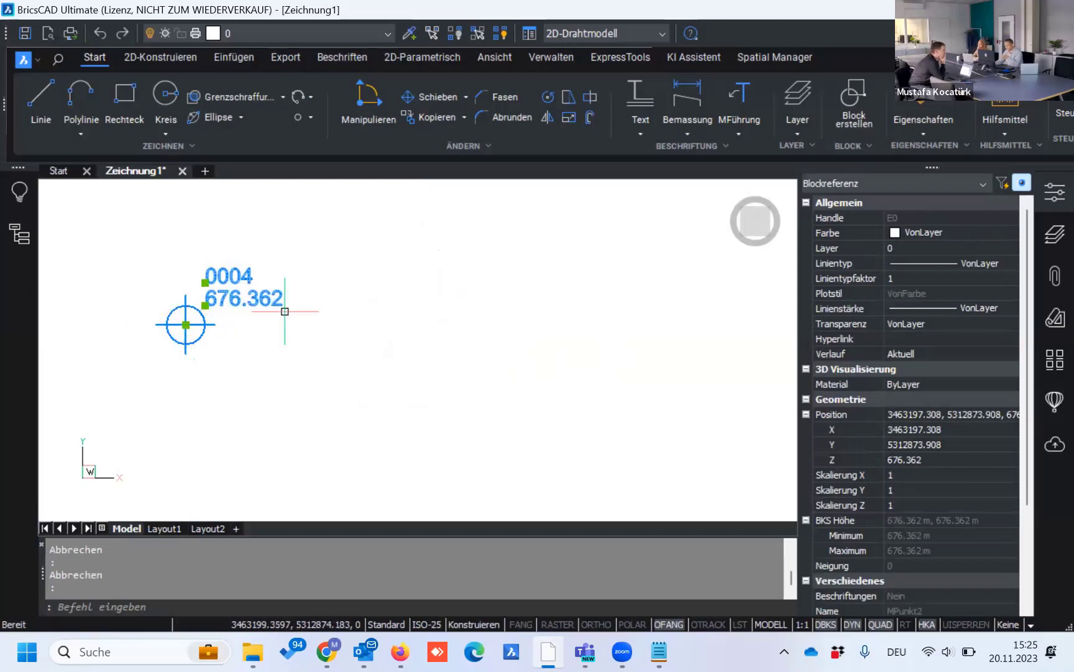
scroll(323, 314, "down", 3)
scroll(398, 348, "down", 2)
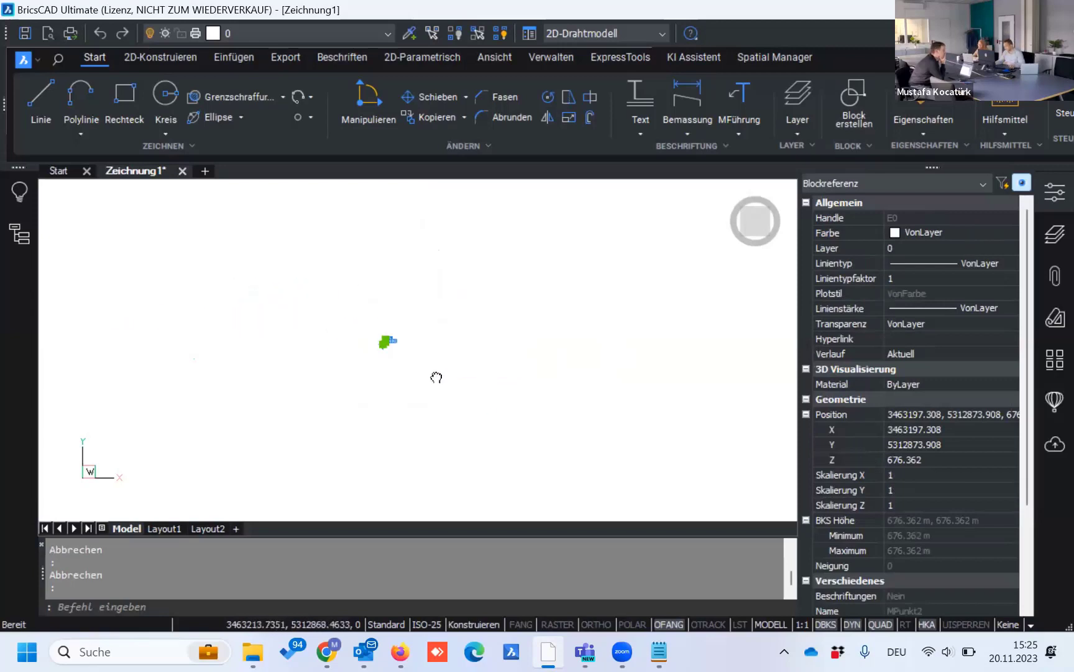
mouse_move(437, 376)
middle_mouse_down()
mouse_move(338, 397)
mouse_move(273, 441)
middle_mouse_up()
scroll(326, 399, "down", 2)
middle_click_drag(292, 376, 278, 368)
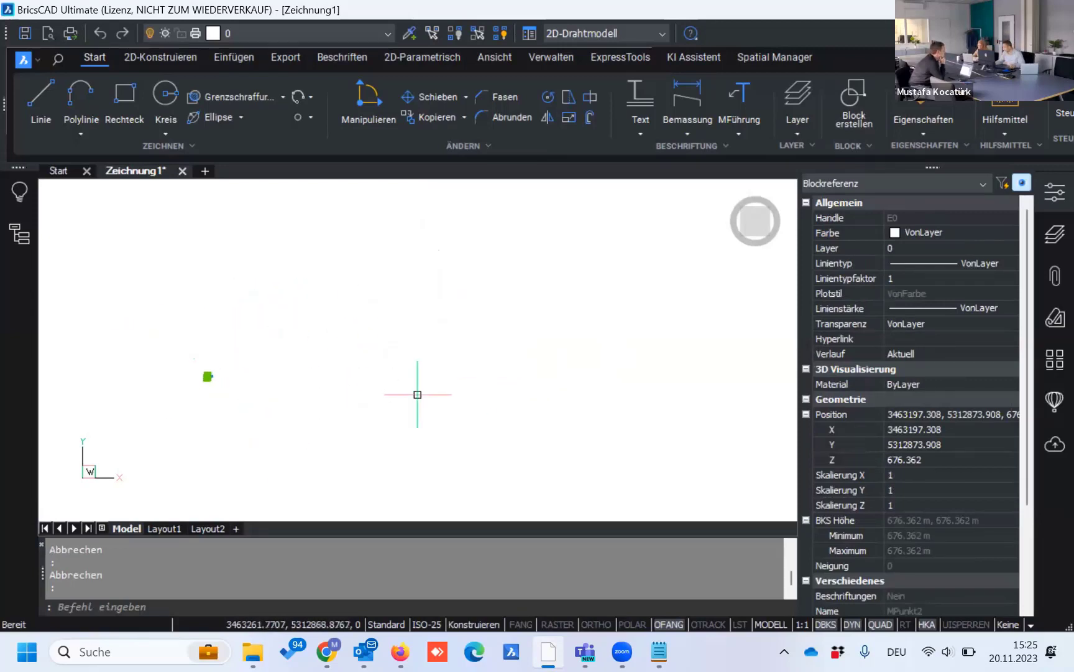
scroll(426, 397, "down", 2)
middle_click_drag(425, 397, 221, 412)
scroll(402, 396, "down", 1)
middle_click_drag(403, 395, 434, 378)
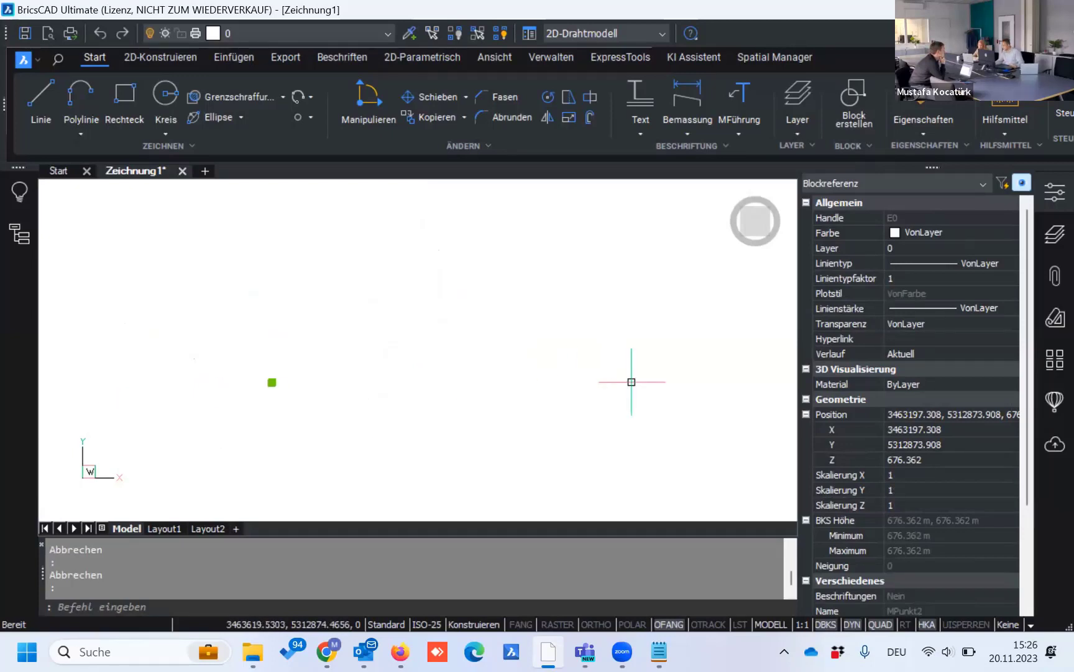
scroll(448, 433, "up", 1)
scroll(448, 434, "up", 1)
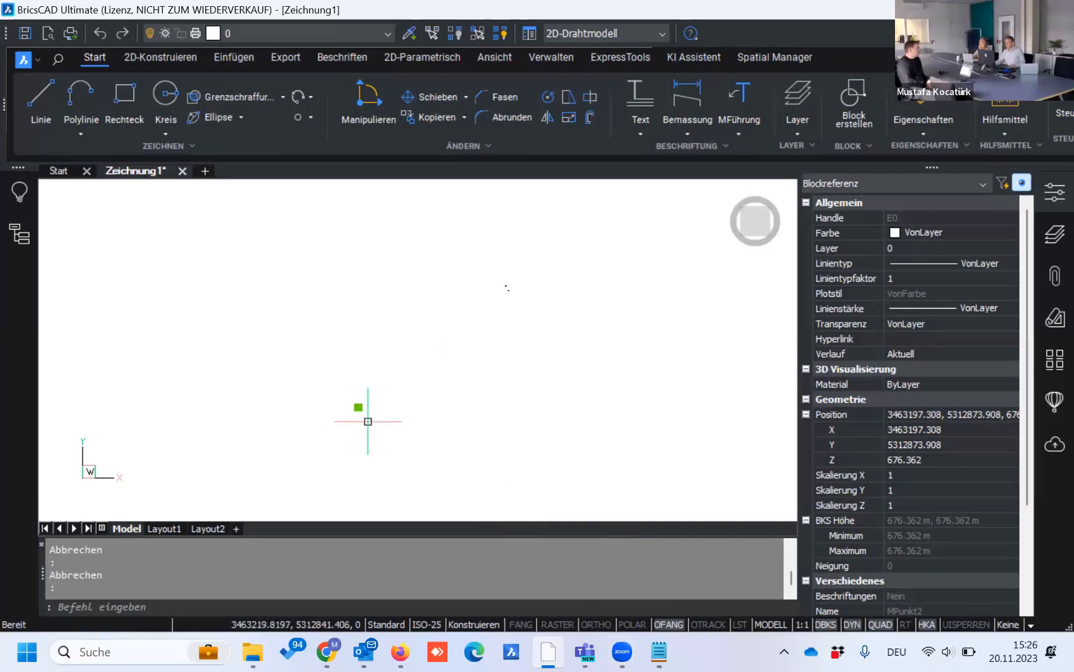
key("Escape")
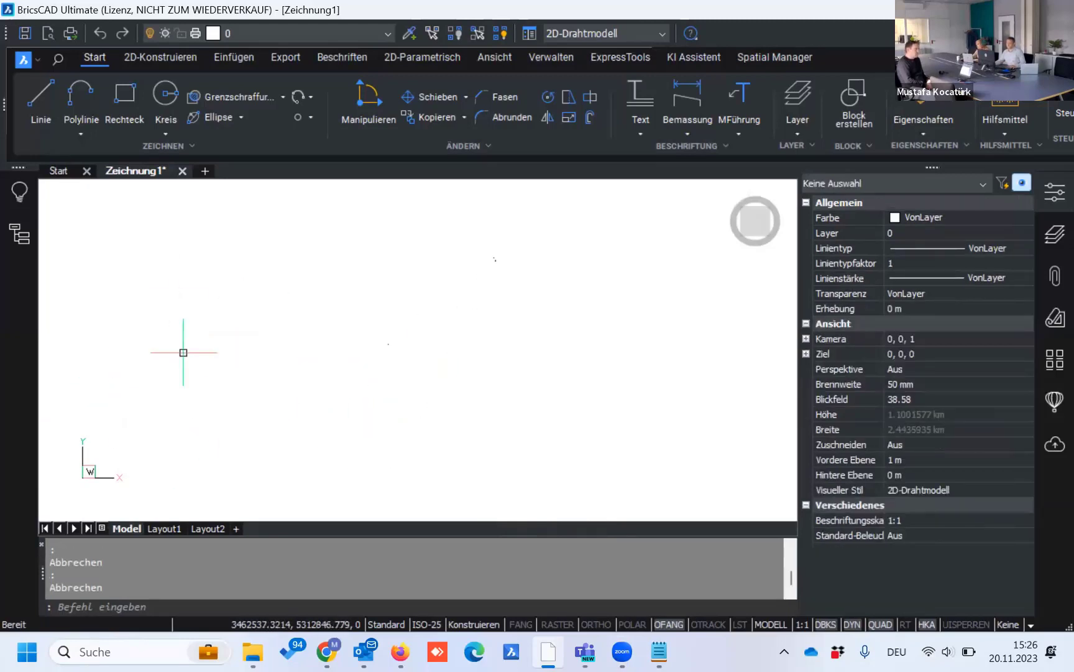
Step: Undo twice to restore the erased TK1 block at the origin
key("ctrl+z")
key("ctrl+z")
key("ctrl+z")
key("ctrl+z")
key("ctrl+z")
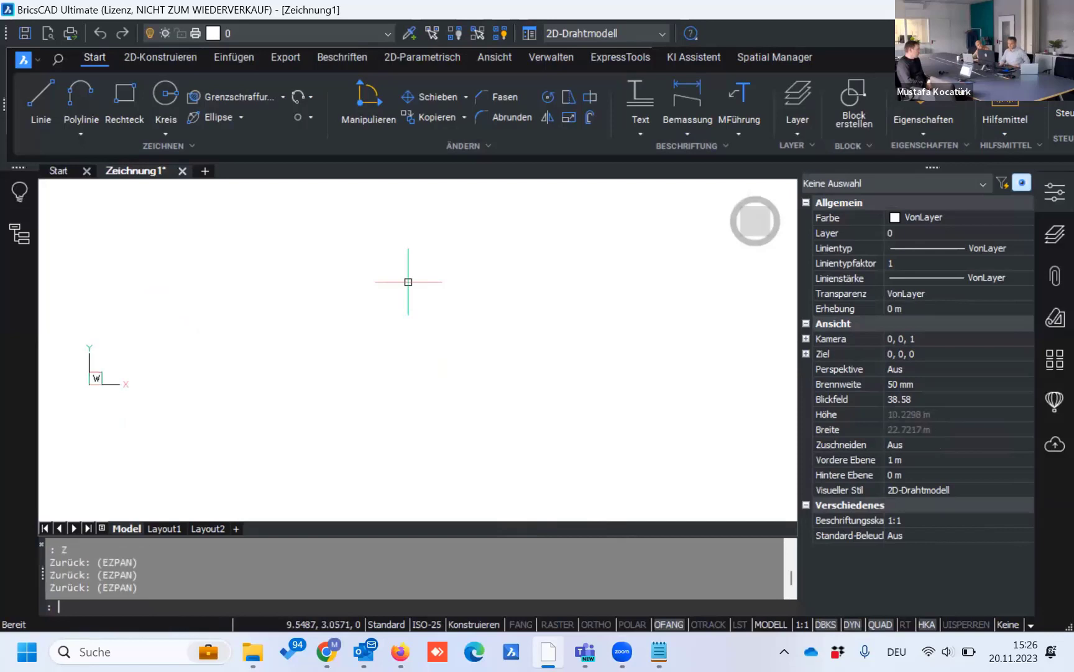
key("ctrl+z")
middle_click_drag(193, 391, 348, 410)
key("Escape")
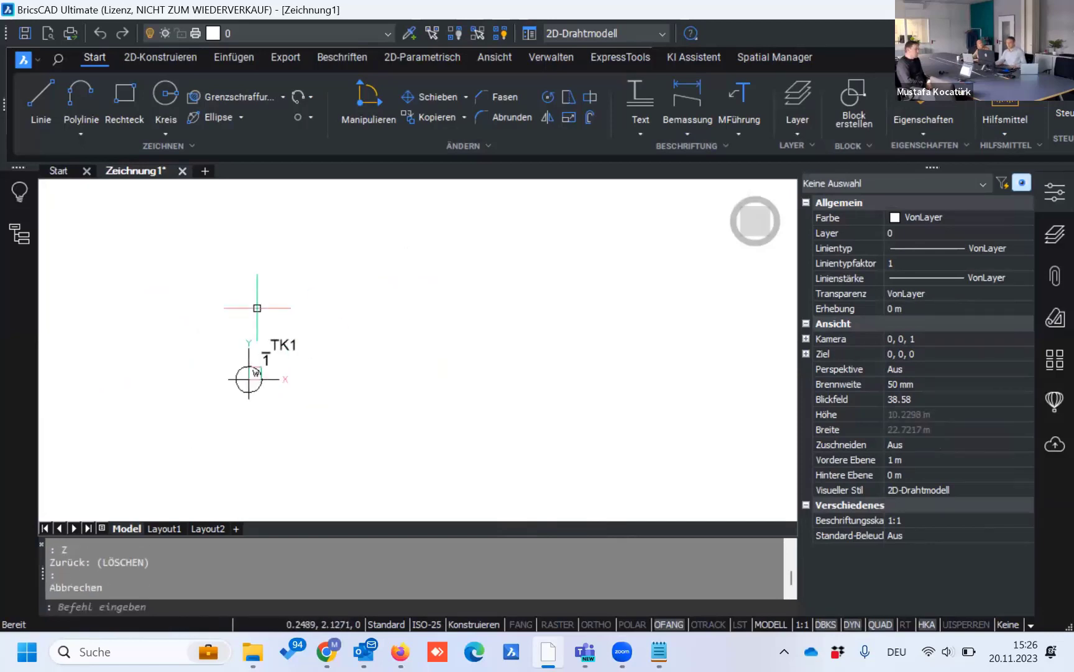
Step: Select TK1 and check its block name MPunkt2 in the Properties panel
left_click(283, 343)
scroll(920, 451, "down", 2)
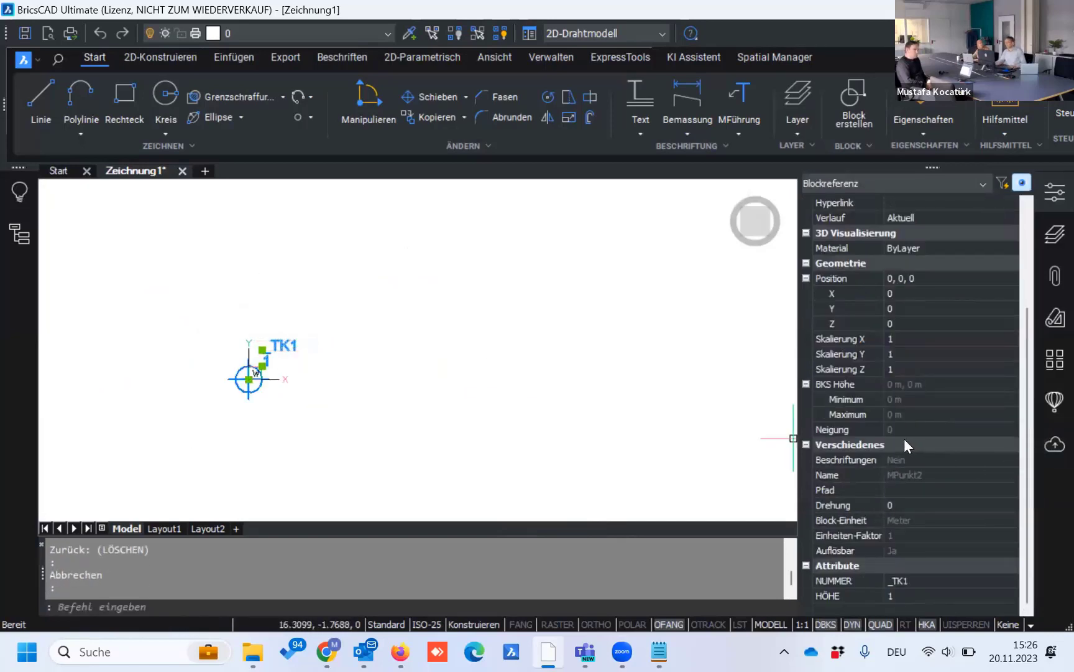
scroll(906, 444, "down", 1)
scroll(931, 366, "up", 3)
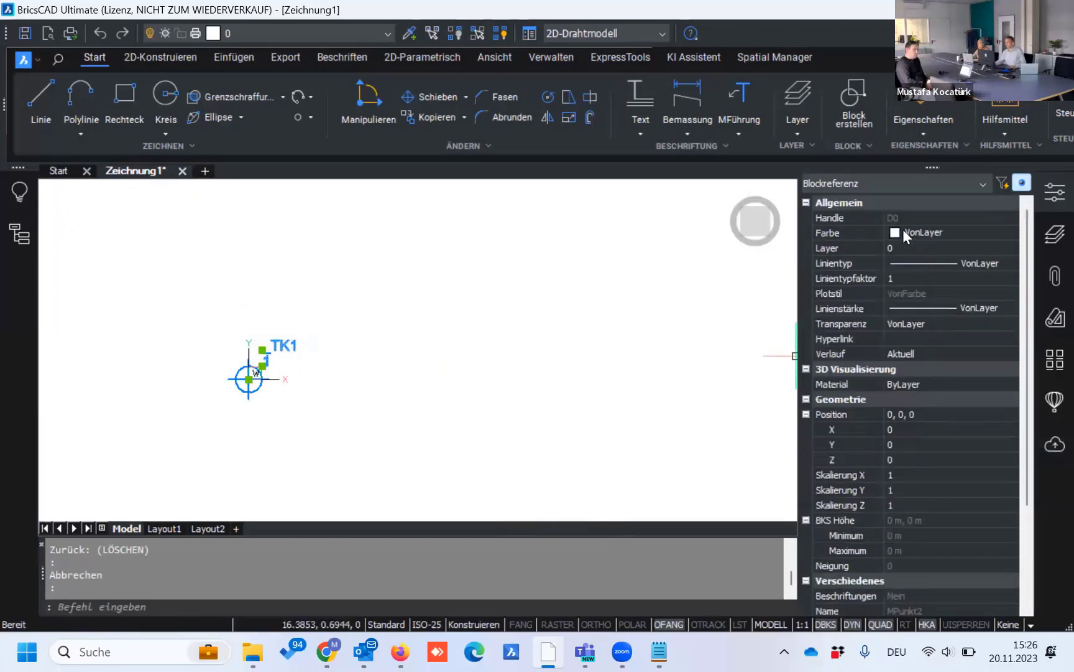
scroll(906, 389, "down", 1)
scroll(908, 398, "down", 2)
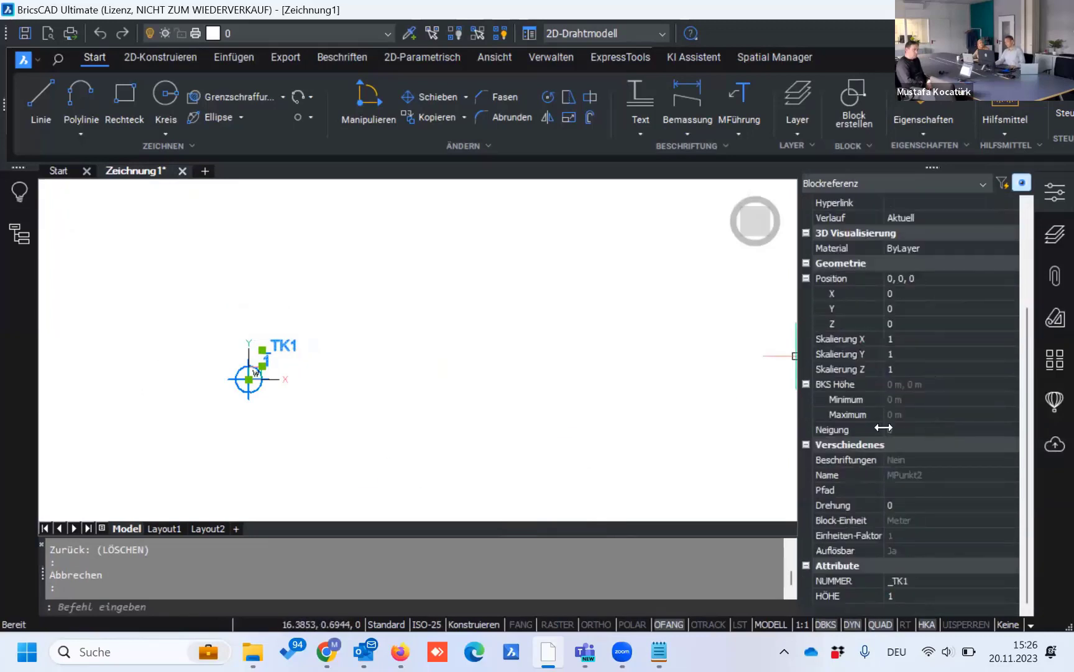
left_click(928, 484)
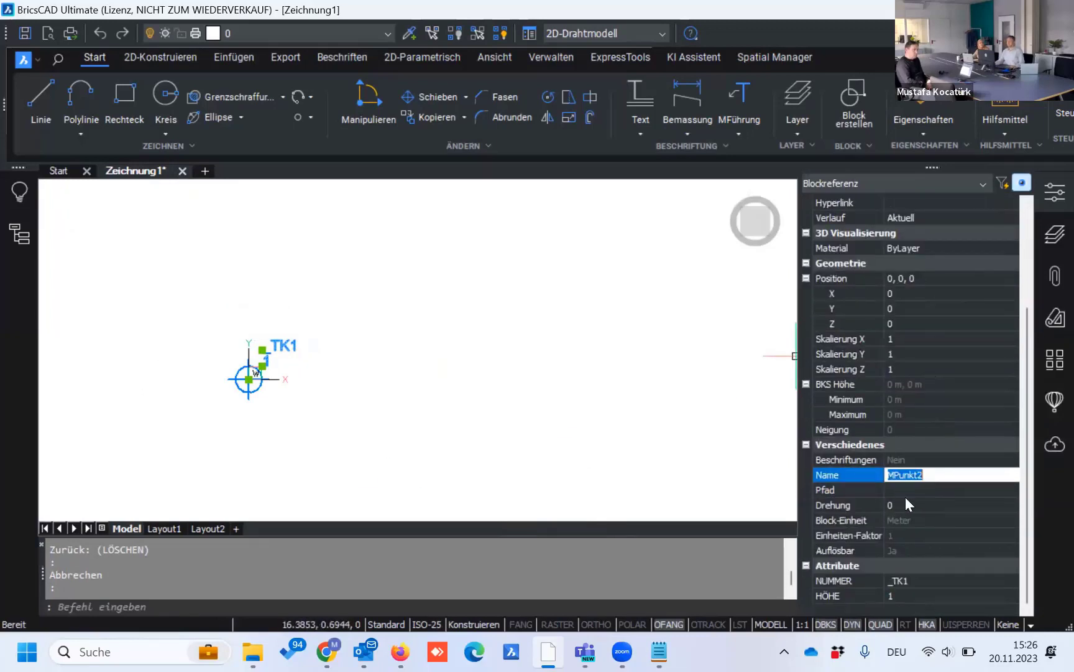
left_click(918, 485)
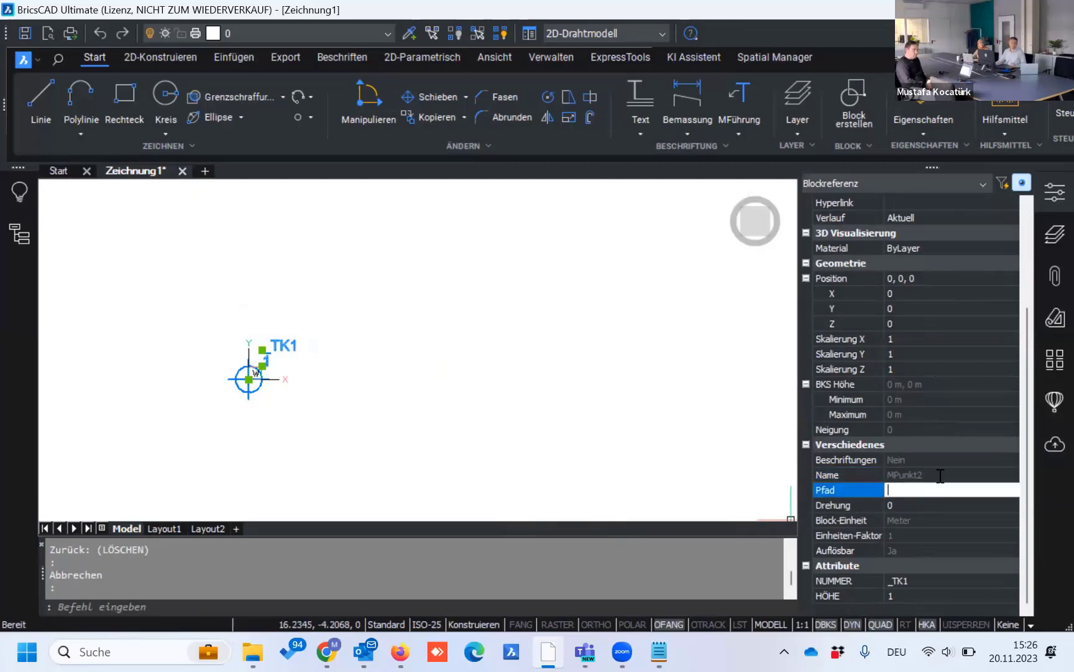
left_click(940, 476)
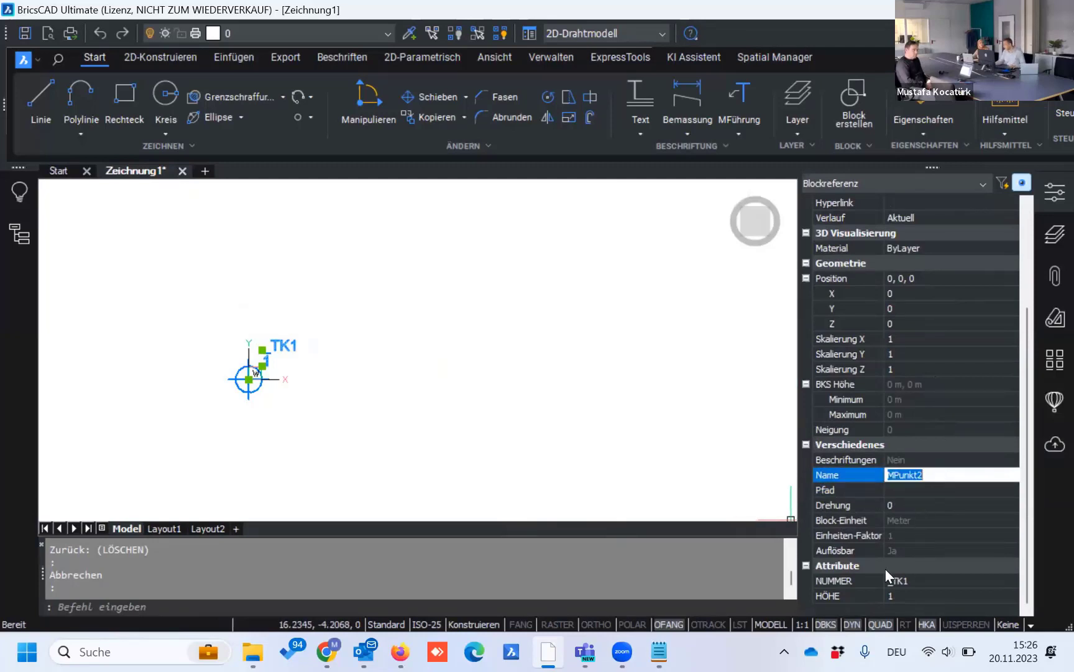
key("Escape")
Step: Reselect the TK1 block and pan so it sits at the upper left
key("Escape")
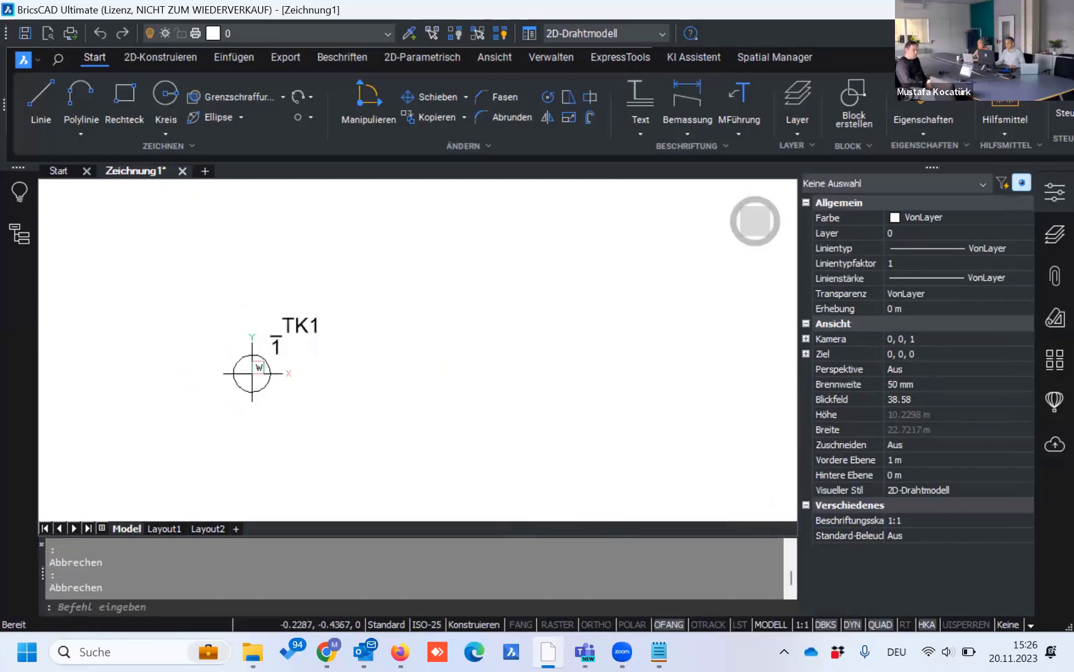
scroll(243, 389, "up", 5)
left_click_drag(290, 363, 283, 405)
key("Escape")
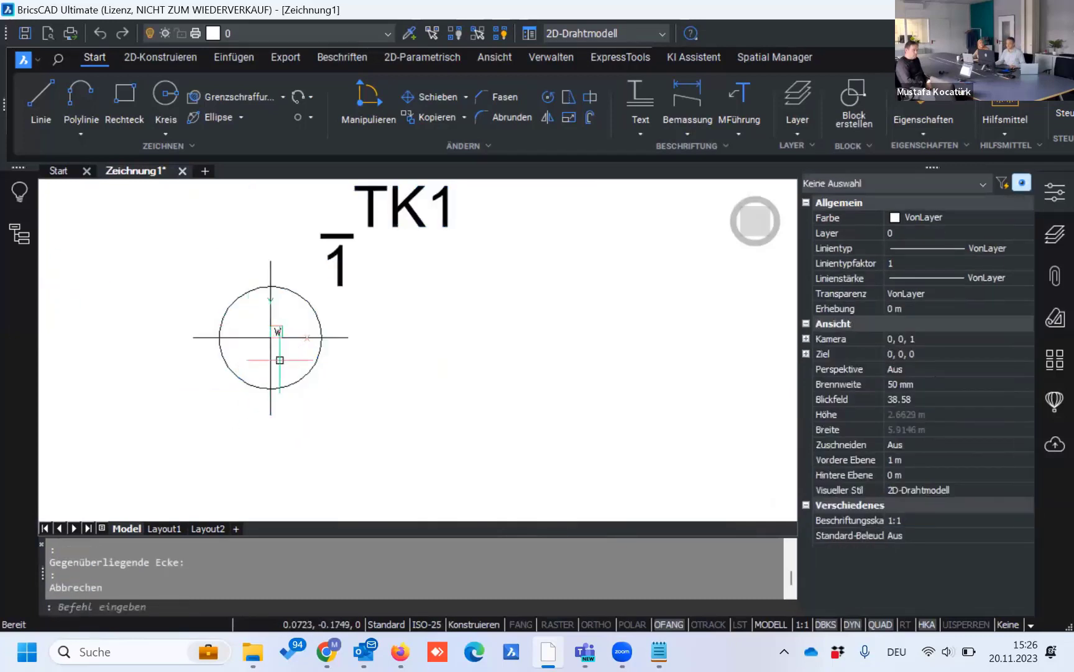
middle_click_drag(345, 332, 311, 427)
left_click_drag(311, 343, 259, 372)
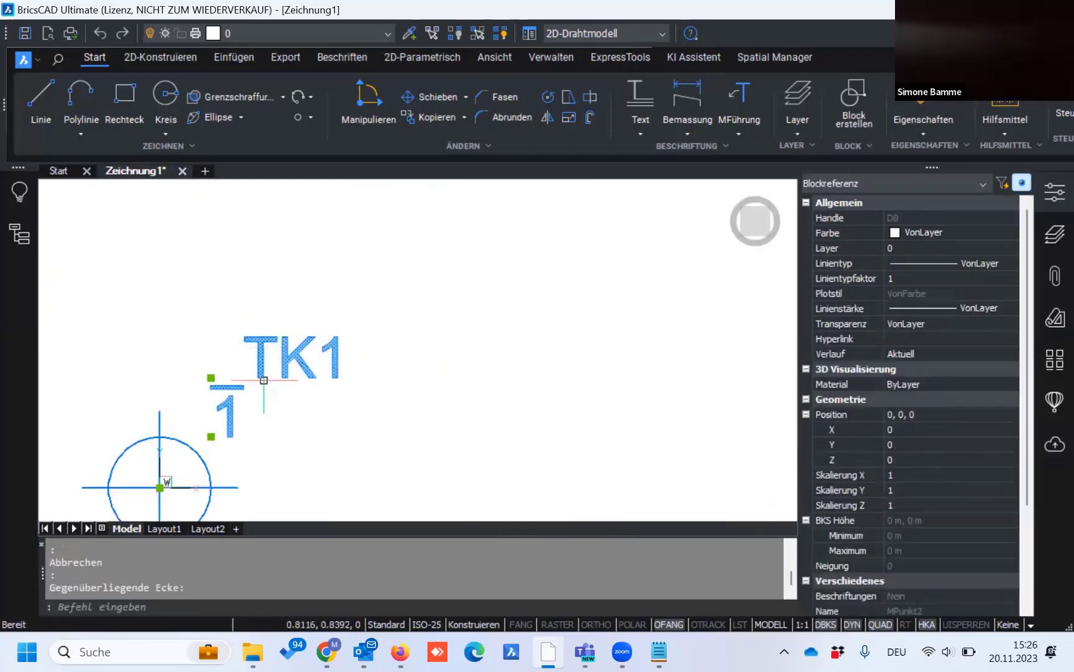
left_click(227, 402)
key("Escape")
key("Escape")
scroll(559, 337, "down", 5)
middle_click_drag(559, 337, 373, 277)
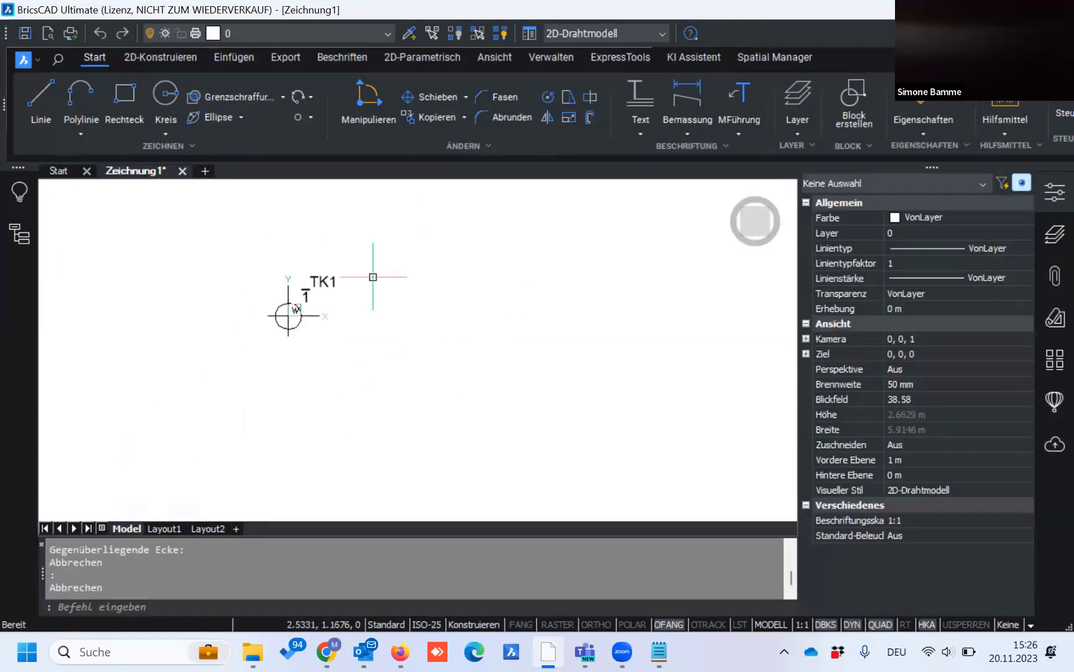
Step: Rerun ASCPOINT on Punkte2Attributen.txt with space delimiter, Inserts and the TK1 block
type("as")
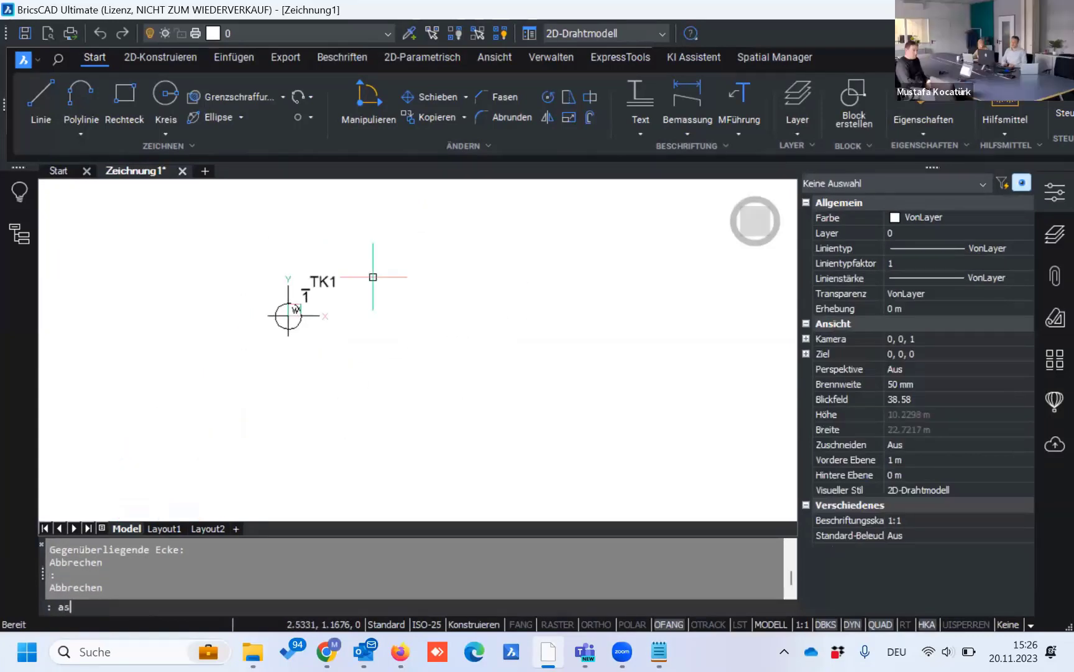
key("Down")
key("Return")
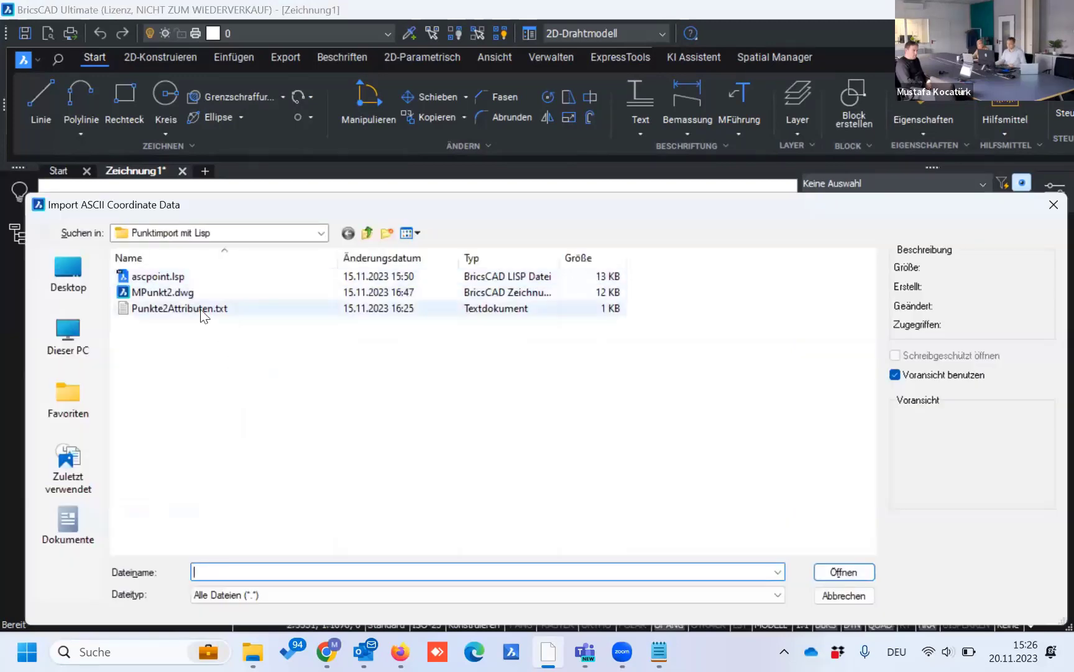
left_click(201, 308)
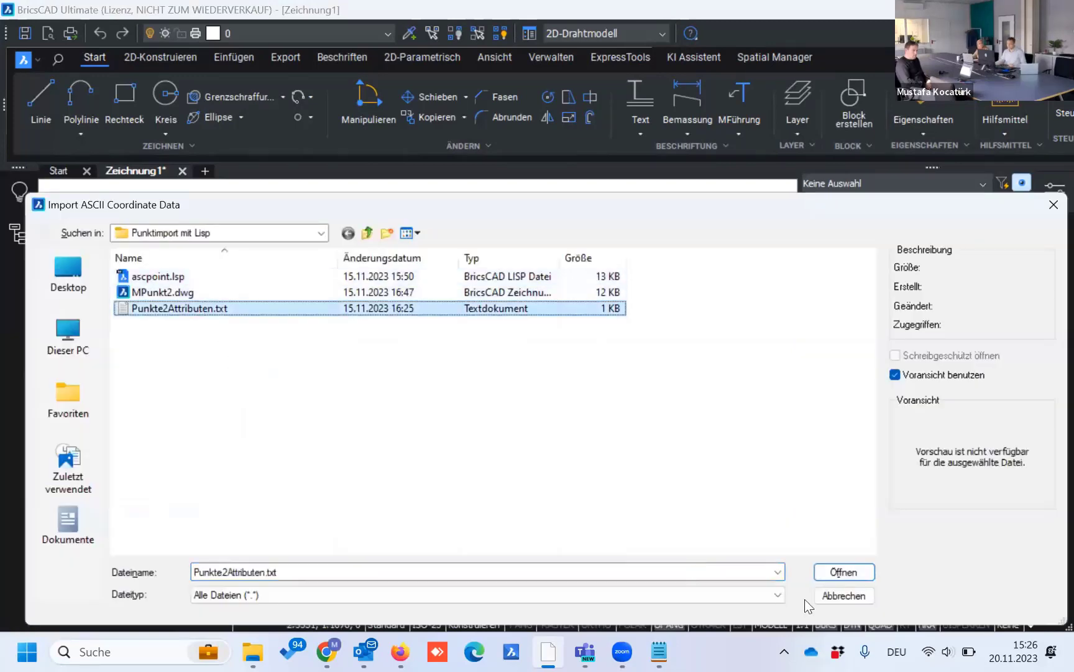
left_click(868, 572)
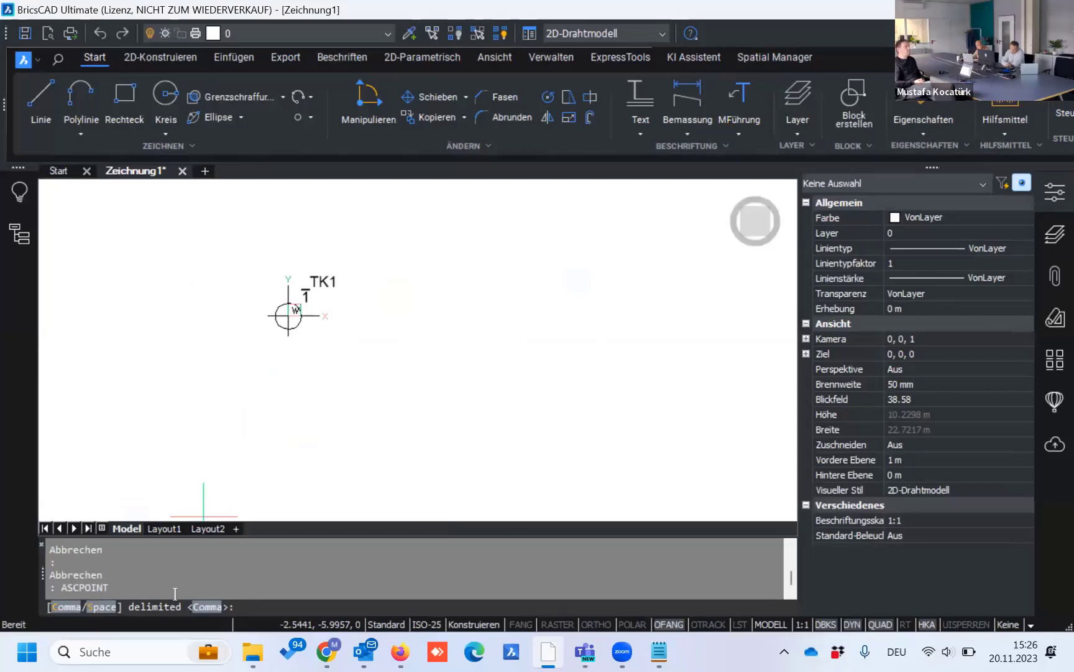
type("s")
key("Return")
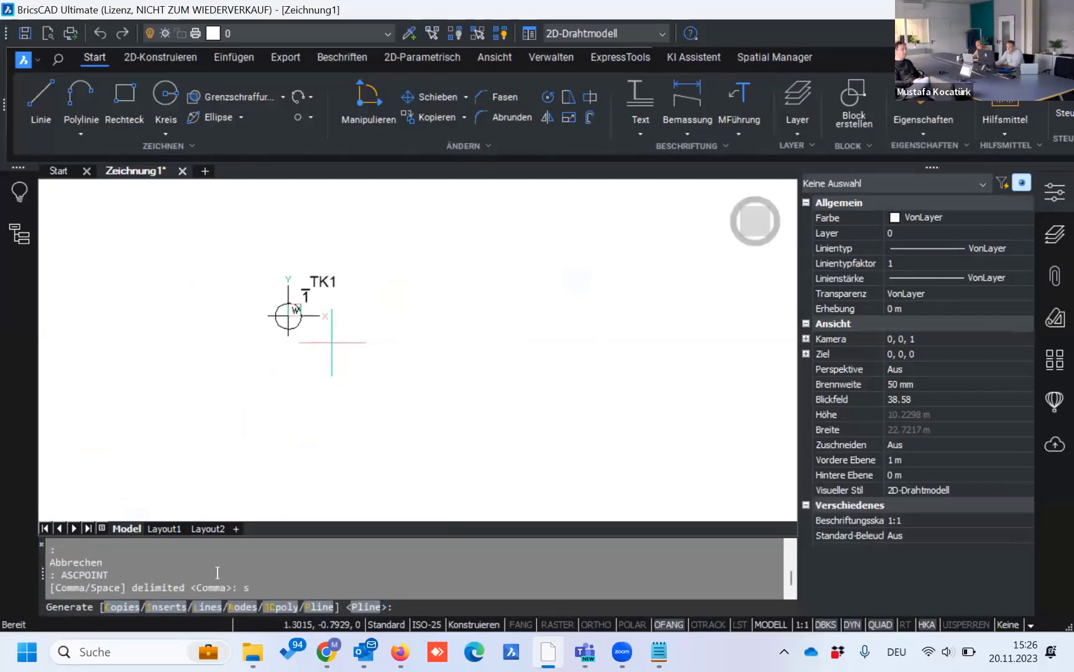
left_click(164, 607)
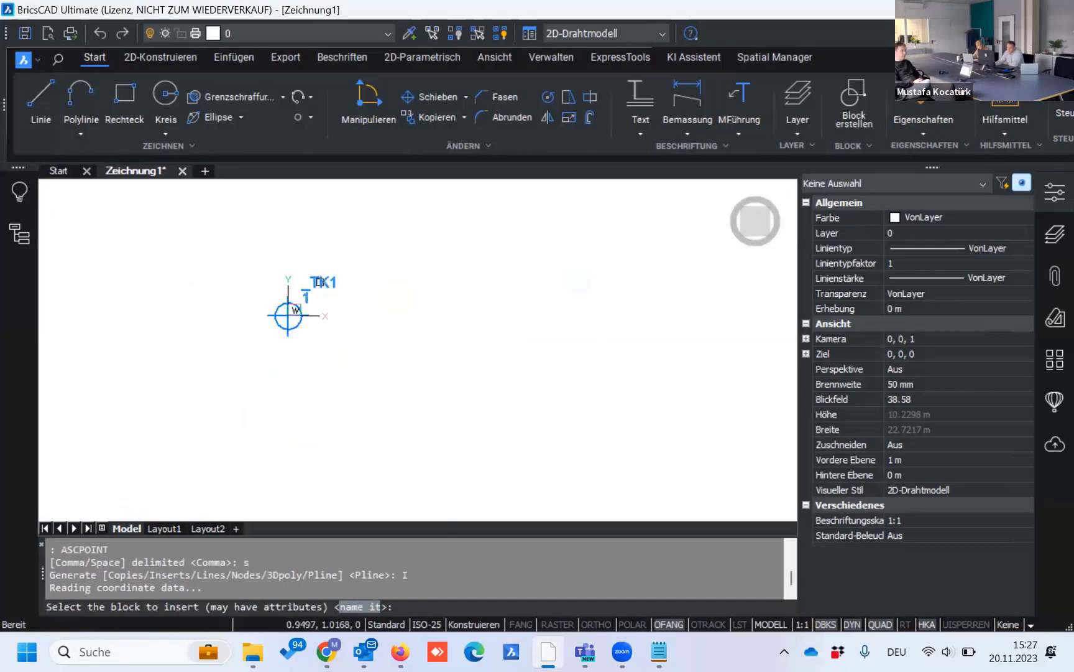
left_click(318, 282)
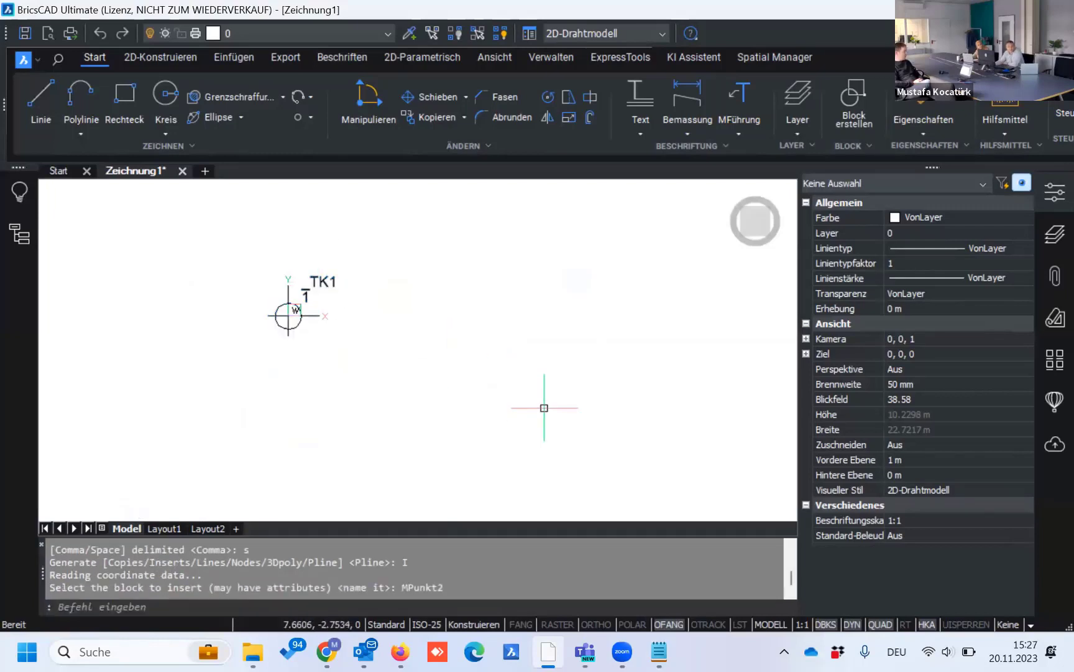
Step: Check points 0001–0004 in Punkte2Attributen.txt in Notepad, then return to BricsCAD
left_click(659, 651)
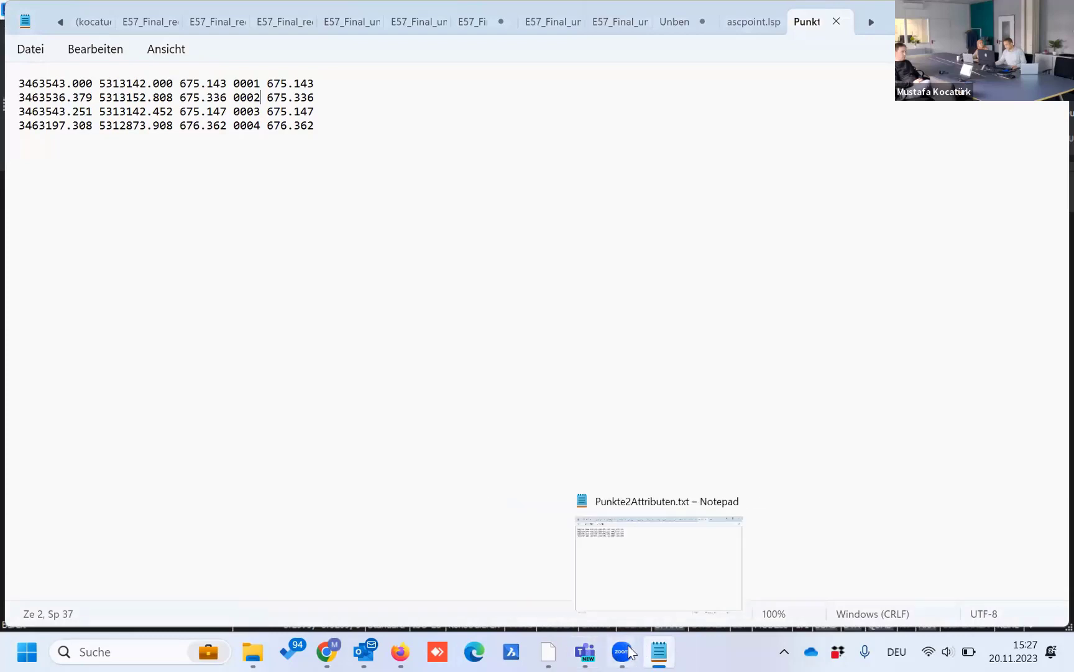
mouse_move(621, 651)
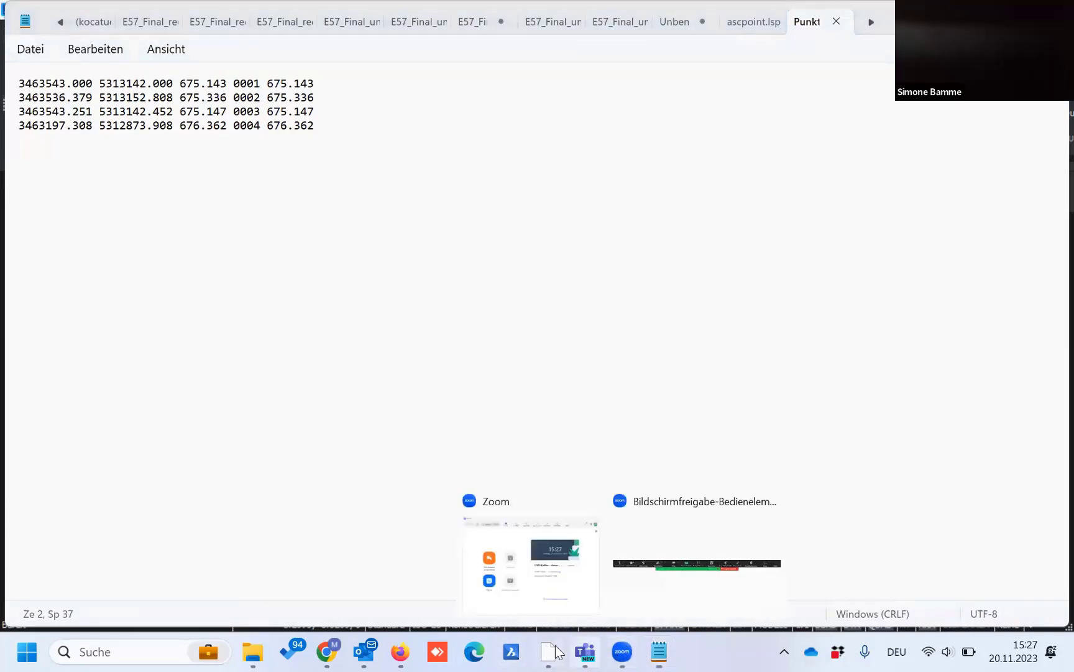
left_click(411, 258)
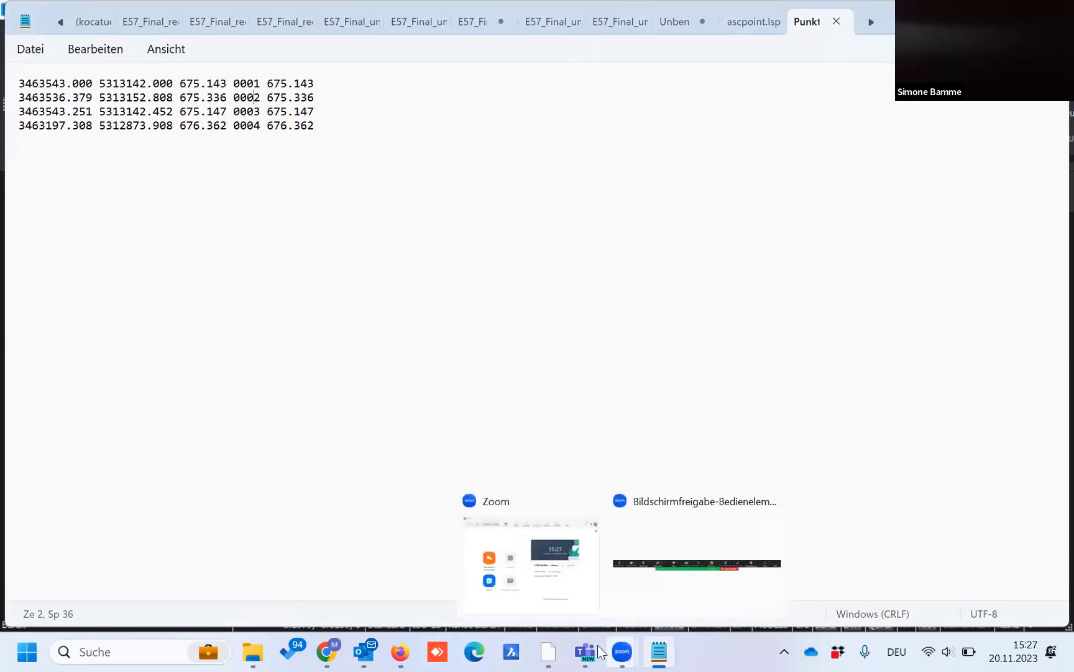
key("alt+Tab")
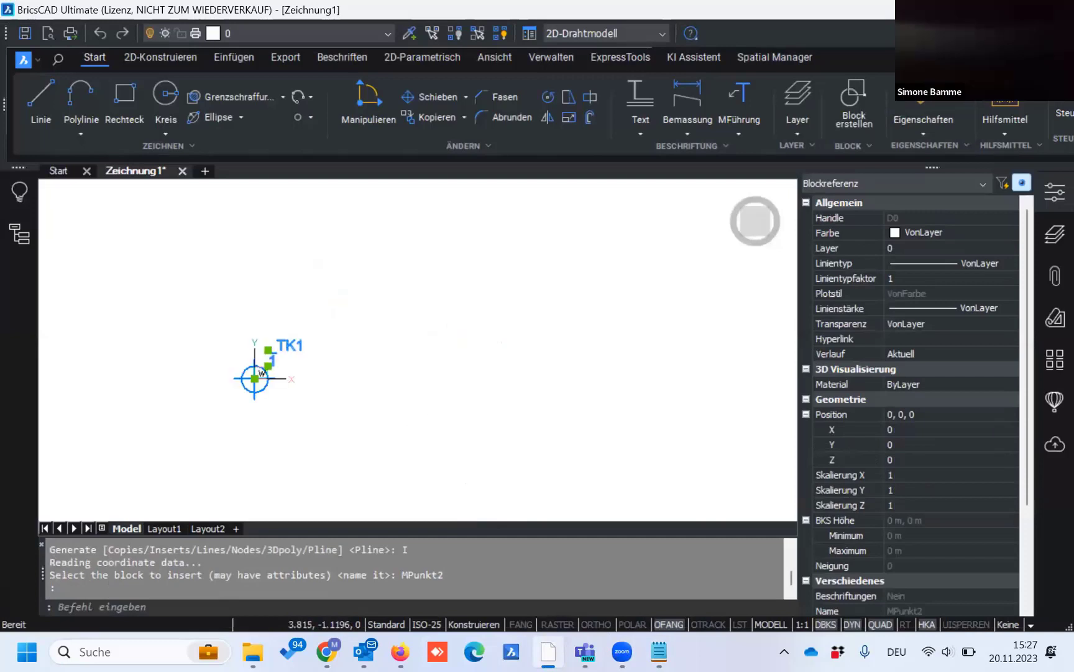
scroll(259, 348, "up", 5)
middle_click_drag(259, 348, 268, 336)
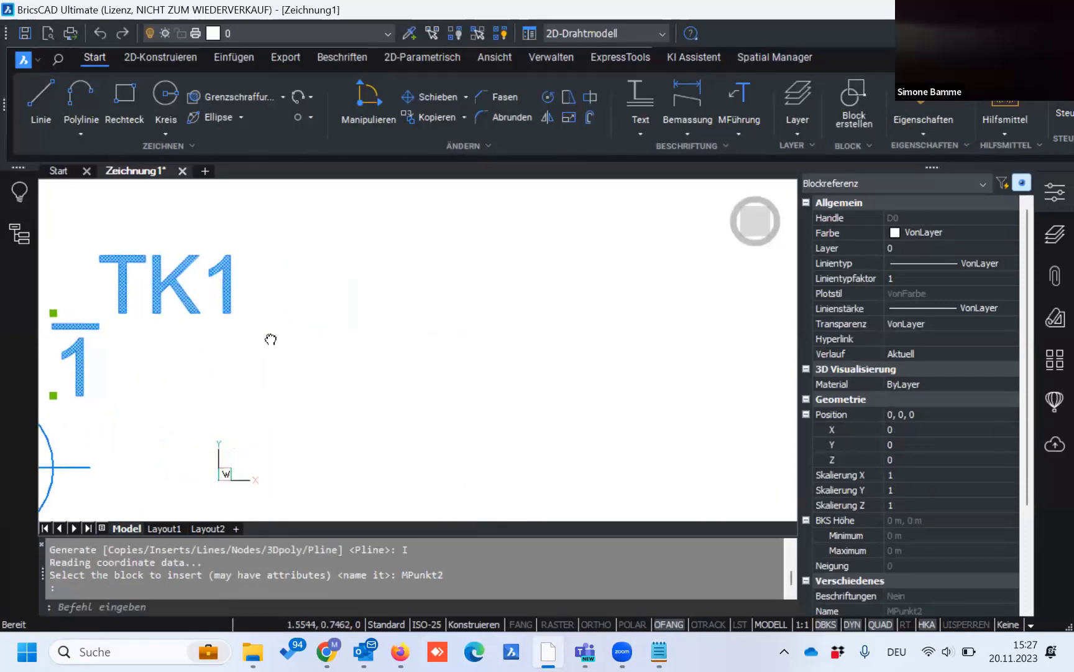
scroll(524, 307, "down", 3)
mouse_move(524, 307)
middle_mouse_down()
mouse_move(518, 345)
mouse_move(341, 347)
mouse_move(362, 400)
mouse_move(382, 314)
mouse_move(240, 378)
mouse_move(288, 338)
mouse_move(369, 415)
middle_mouse_up()
key("Escape")
key("Escape")
scroll(382, 314, "down", 2)
scroll(379, 398, "up", 2)
scroll(389, 386, "down", 1)
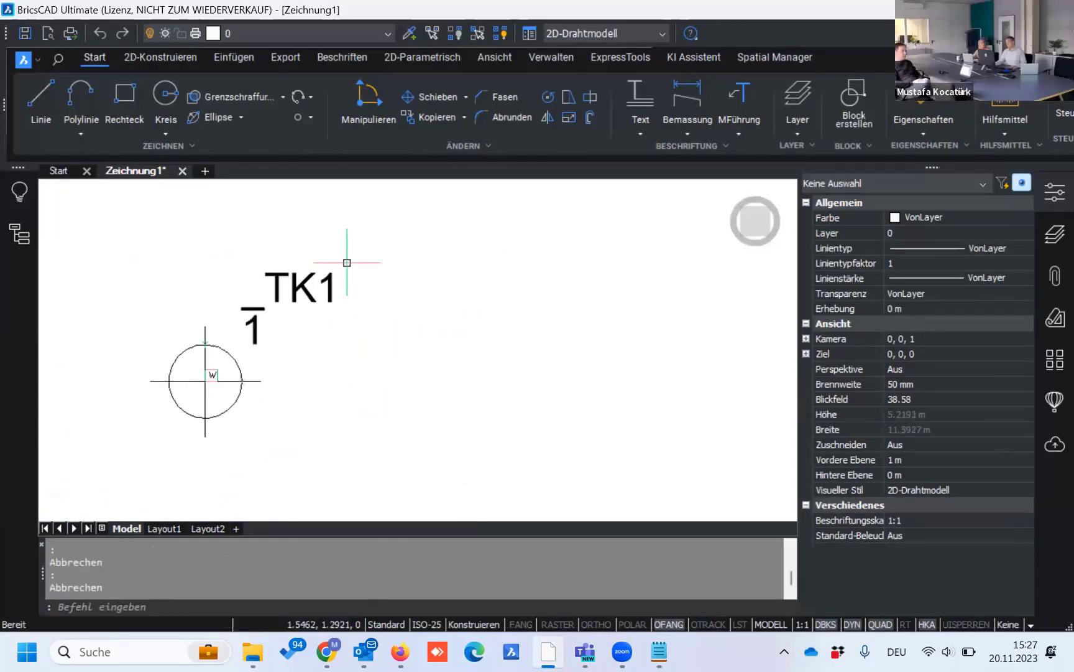
left_click(347, 260)
left_click(247, 291)
key("Escape")
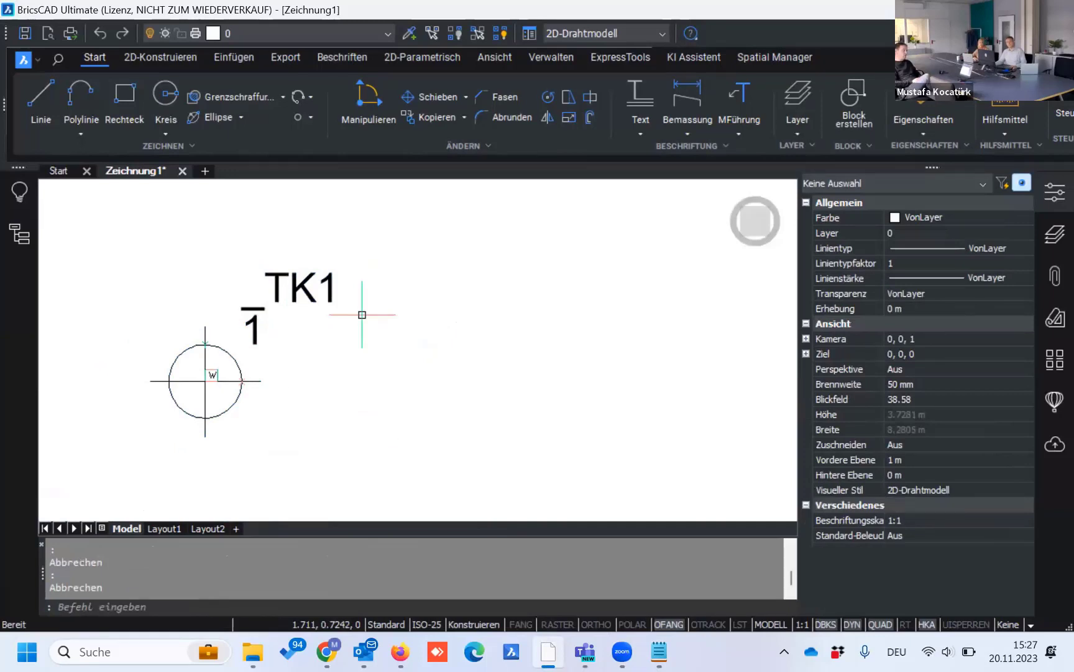
middle_click_drag(253, 385, 251, 363)
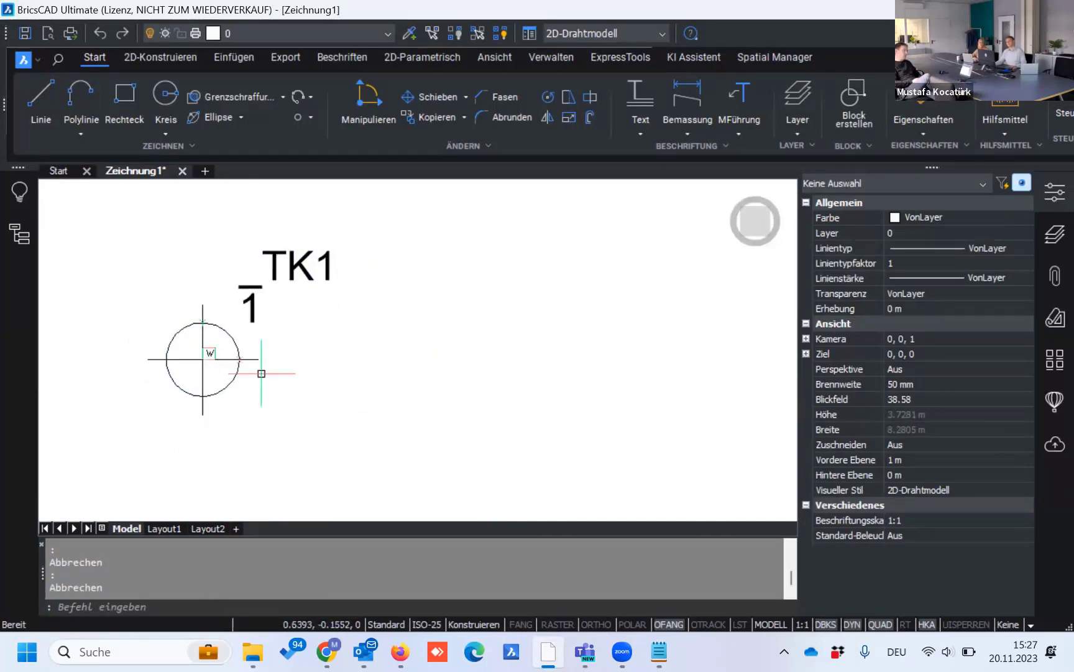
left_click(256, 274)
left_click(240, 309)
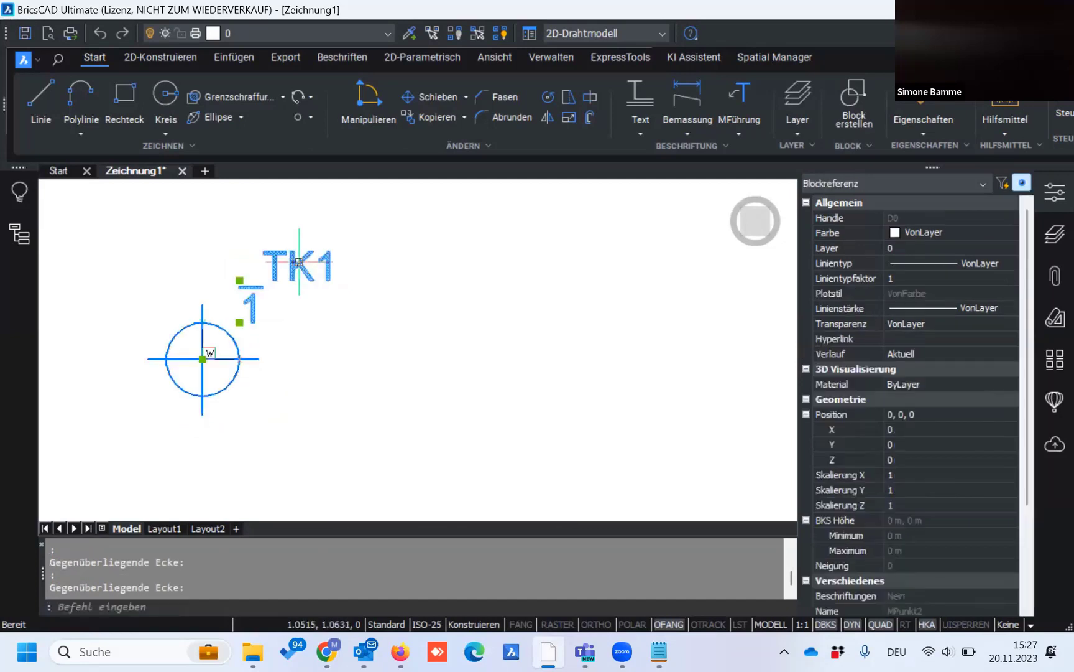
key("Escape")
middle_click_drag(387, 317, 369, 347)
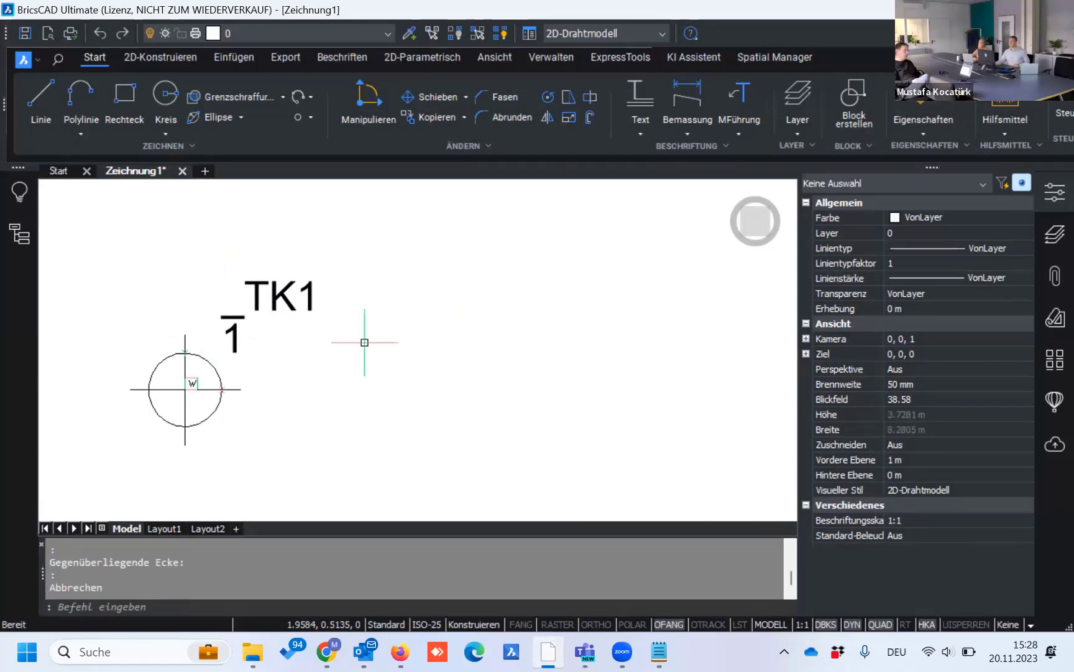
left_click(234, 397)
left_click(160, 343)
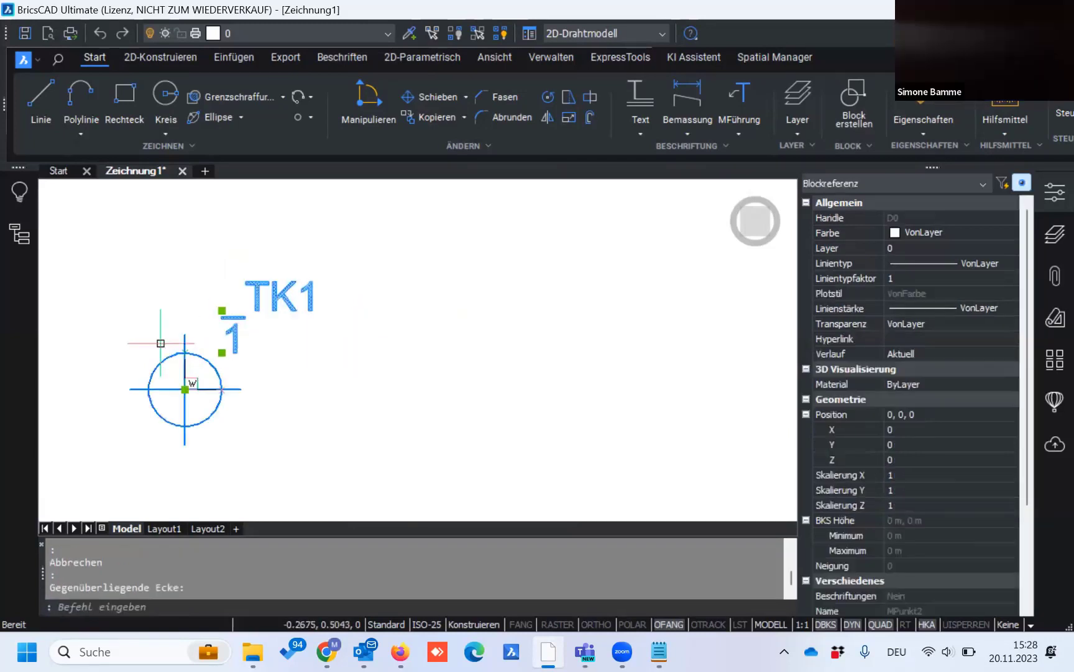
key("Escape")
middle_click_drag(525, 372, 391, 344)
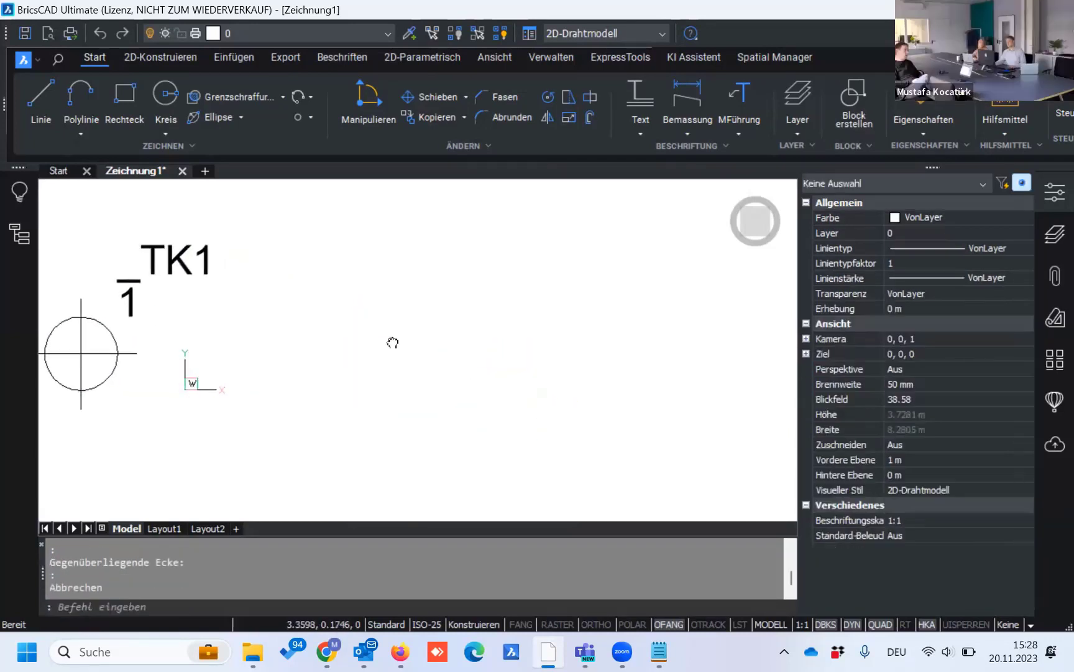
Step: Draw a circle of radius 0.3736 centred just right of the TK1 block
left_click(170, 113)
left_click(366, 390)
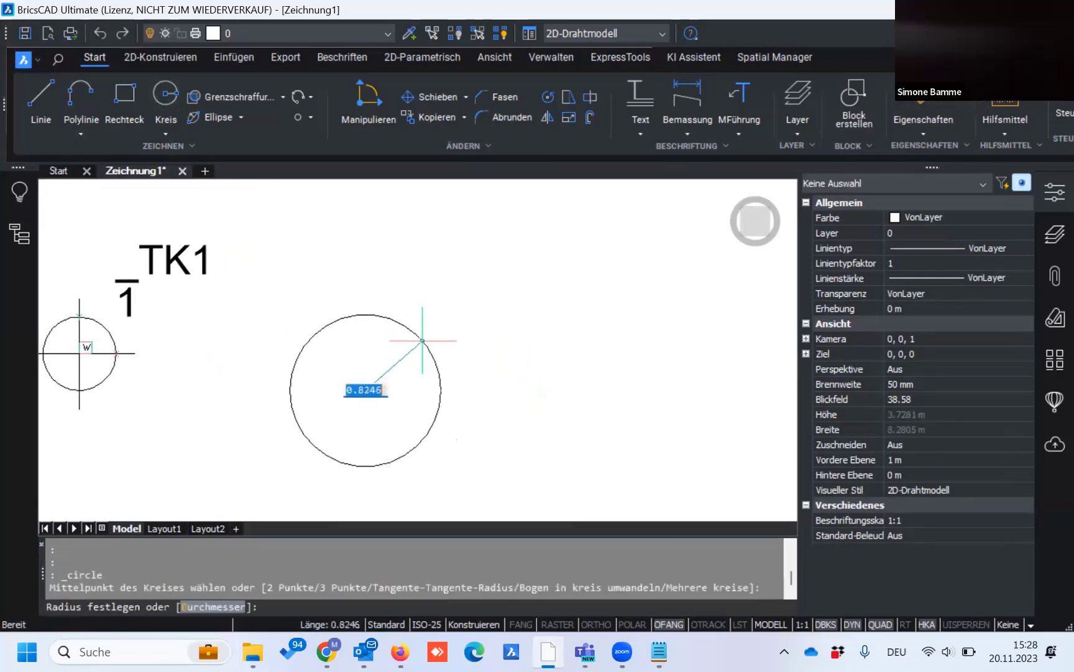
left_click(399, 383)
mouse_move(492, 396)
middle_mouse_down()
mouse_move(360, 420)
mouse_move(409, 381)
middle_mouse_up()
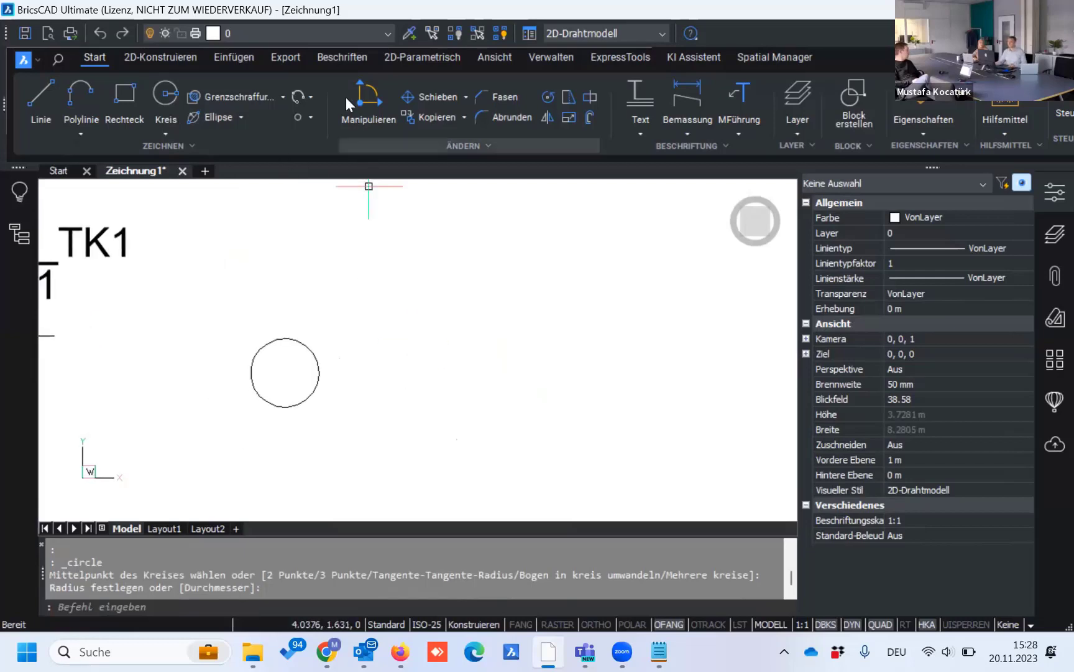
Step: Bring up the Attribute Definition dialog from Einfügen and cancel it without defining anything
left_click(235, 69)
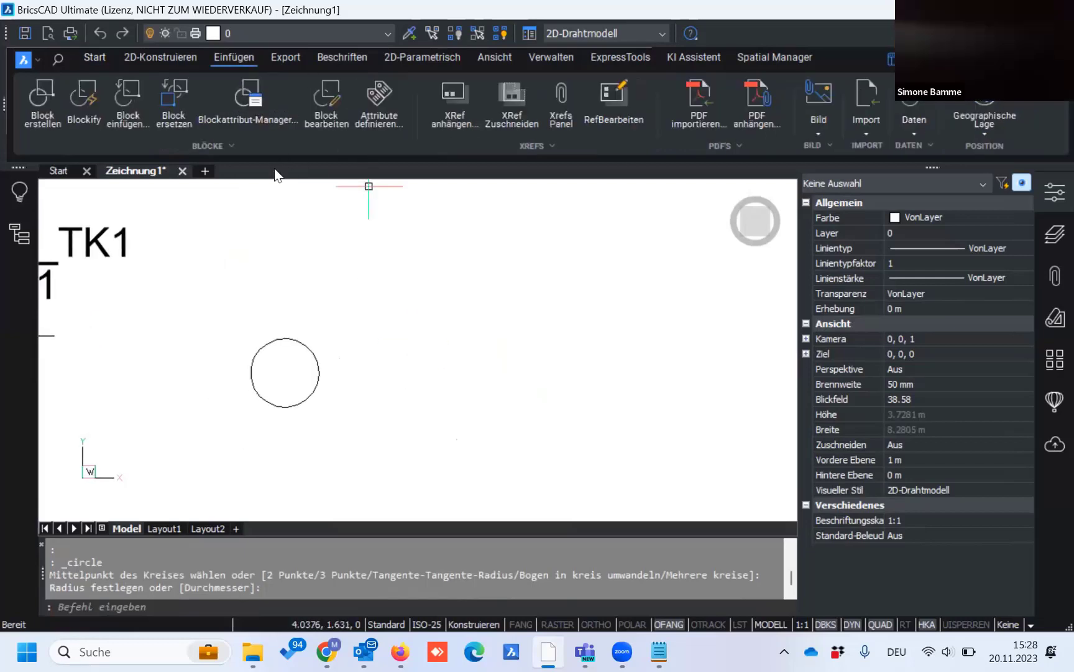
left_click(381, 112)
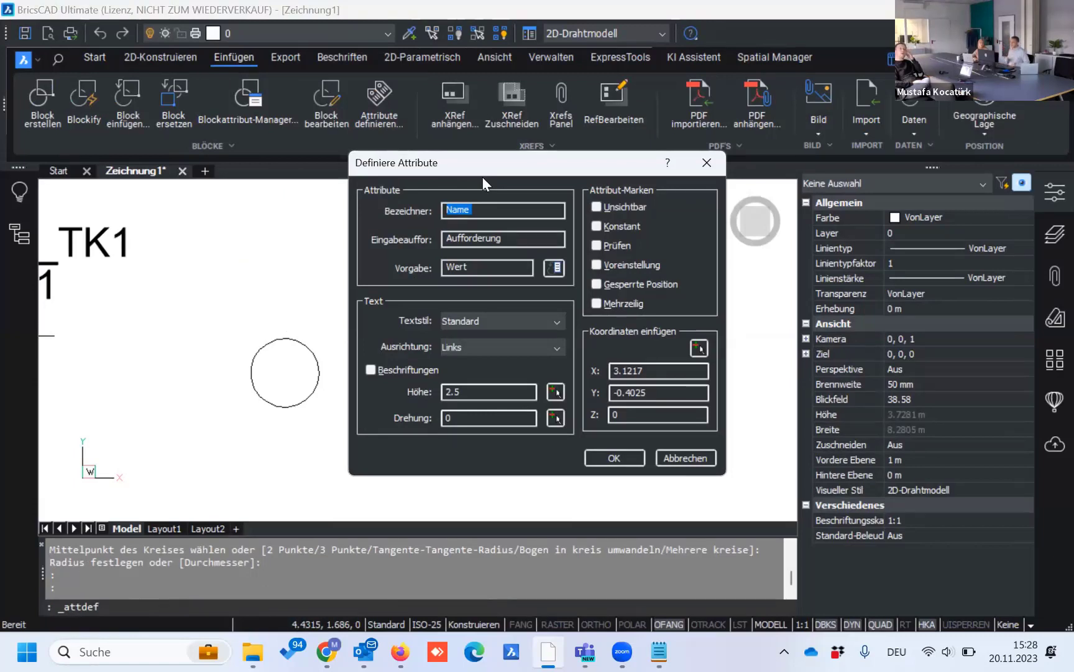
left_click(685, 458)
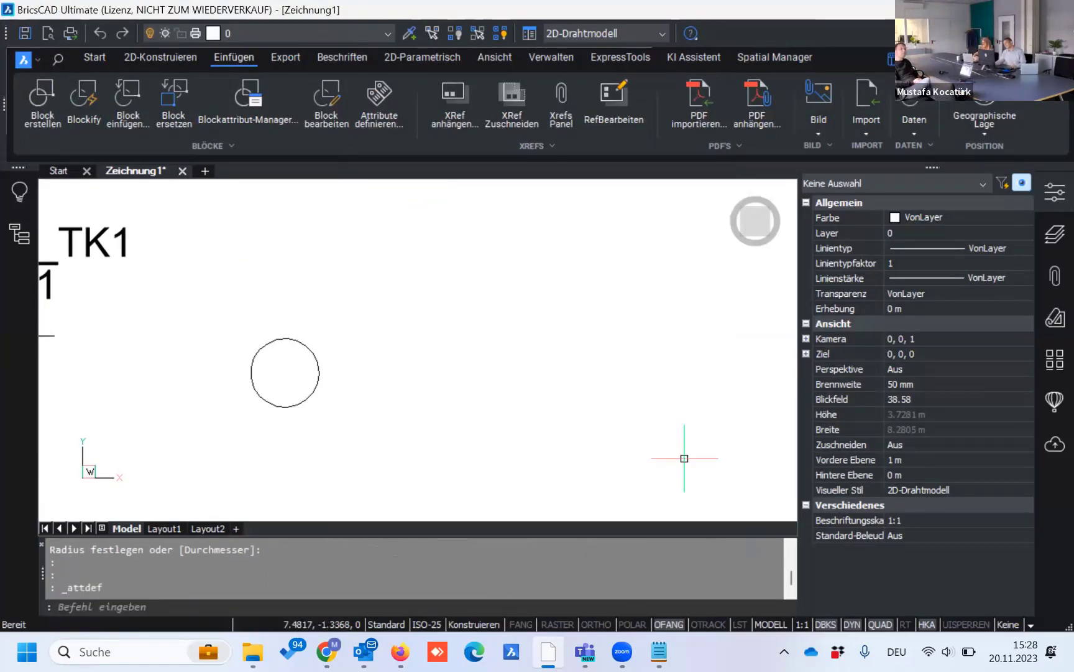
Step: Window-select the newly drawn circle
scroll(498, 456, "down", 3)
scroll(498, 413, "down", 2)
left_click_drag(498, 412, 339, 352)
key("Escape")
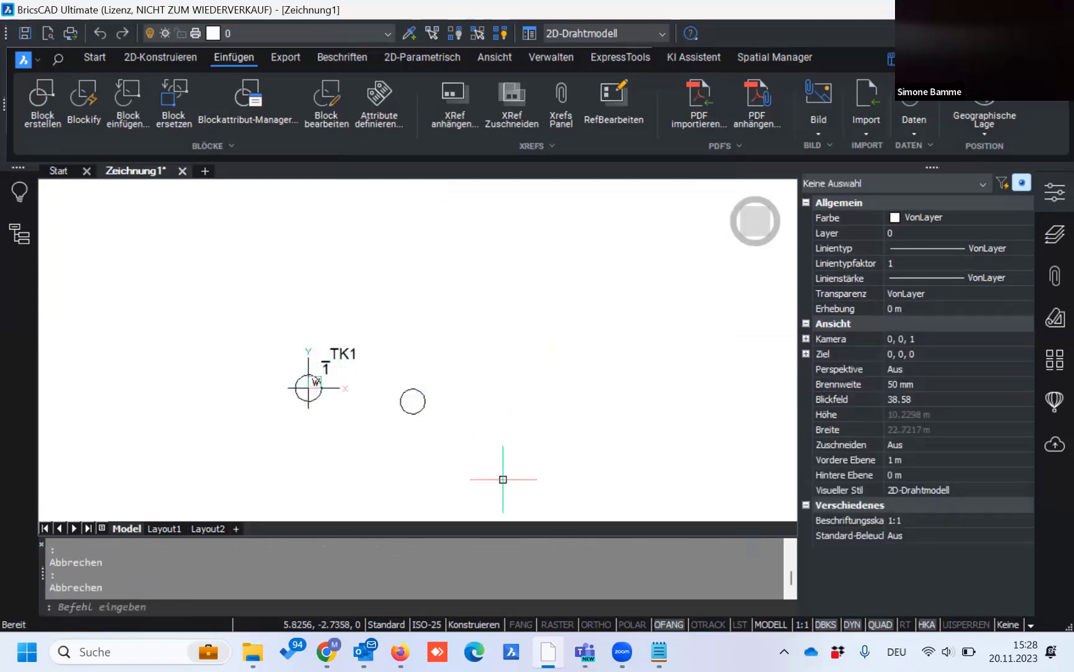
left_click_drag(498, 401, 339, 358)
Step: Deselect the circle, widen the Layer panel and zoom into the upper-left parcels' DN labels
key("Escape")
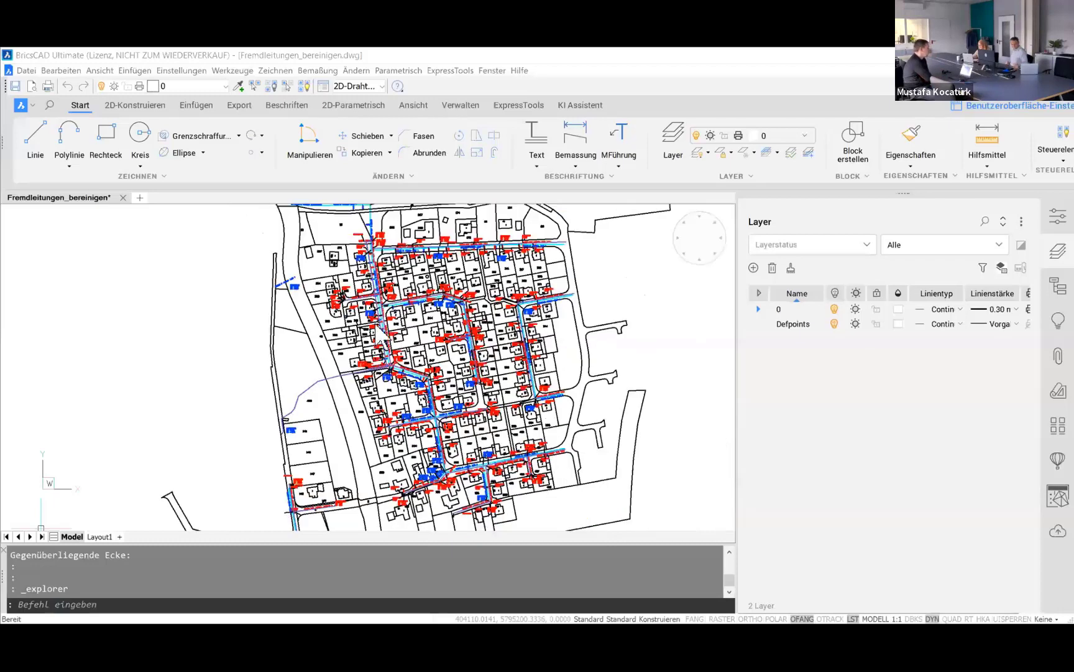
scroll(422, 339, "up", 2)
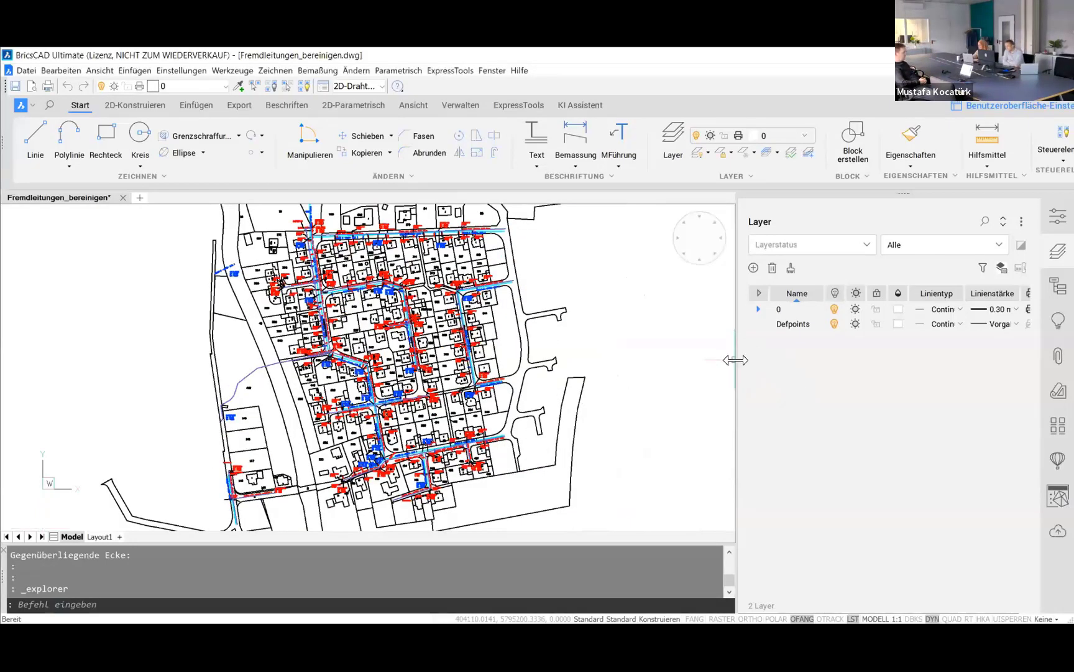
left_click_drag(736, 360, 686, 359)
key("Escape")
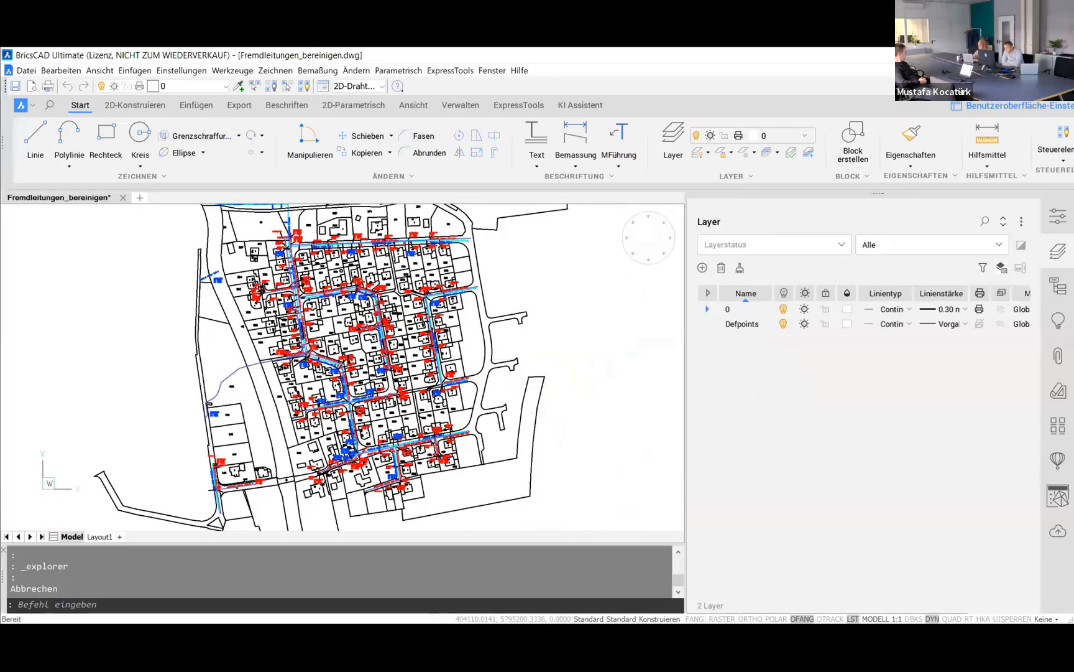
scroll(522, 359, "down", 2)
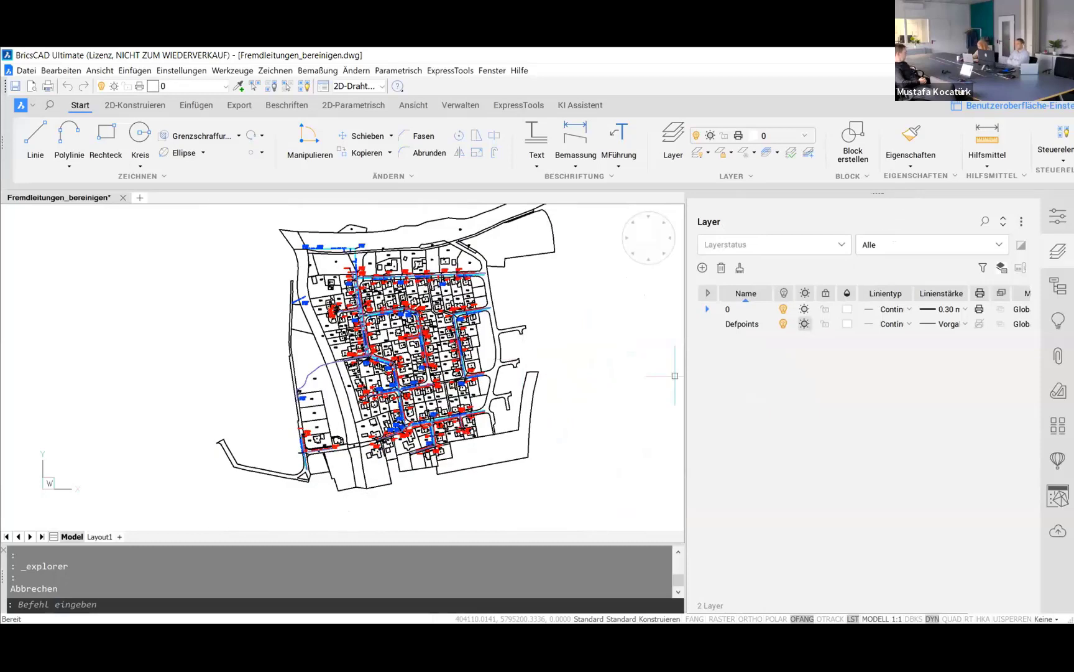
scroll(404, 258, "up", 2)
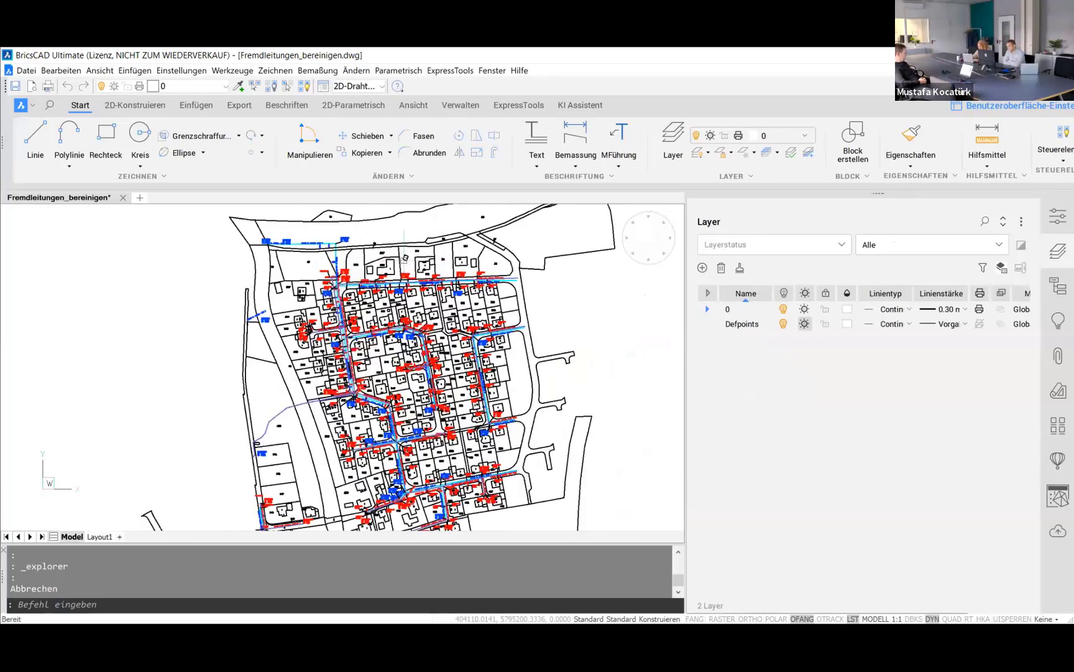
scroll(404, 258, "up", 2)
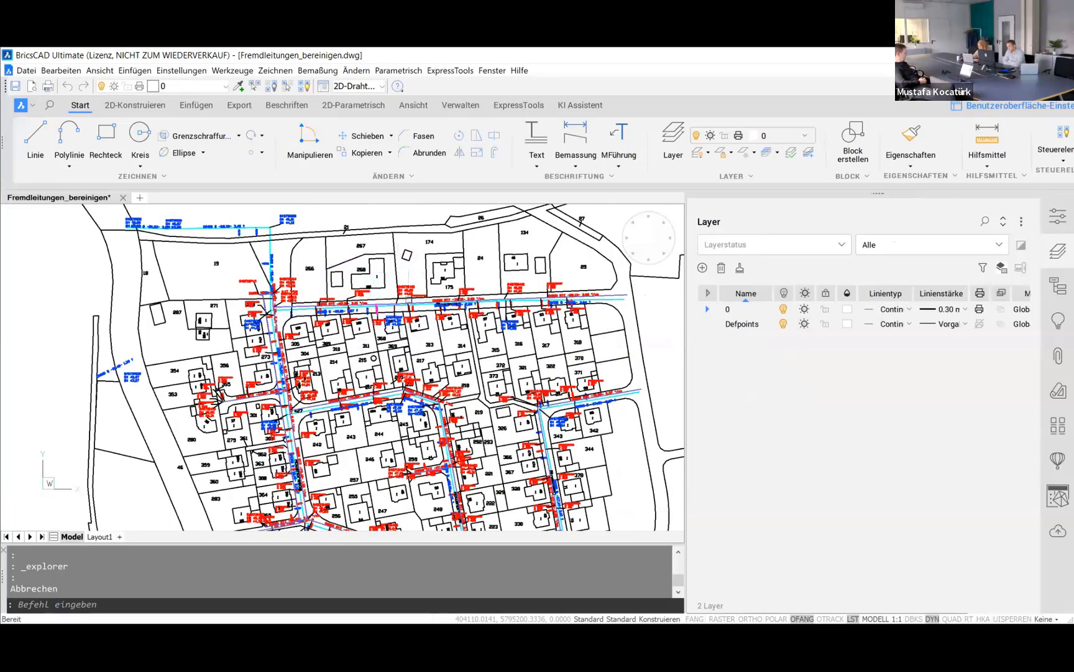
key("ctrl")
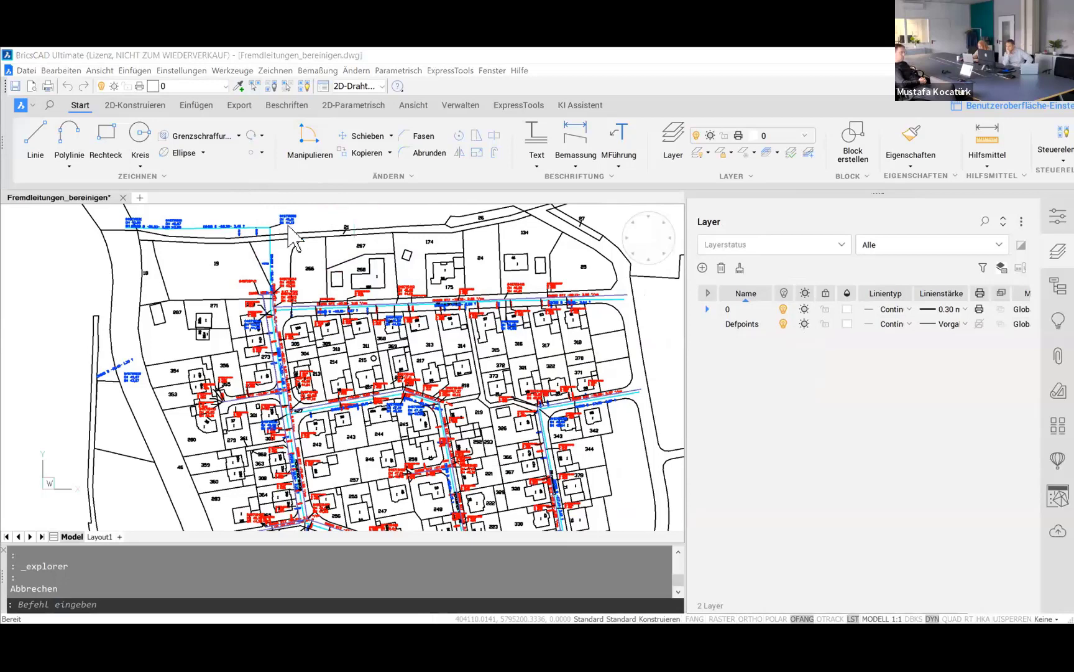
scroll(302, 236, "up", 3)
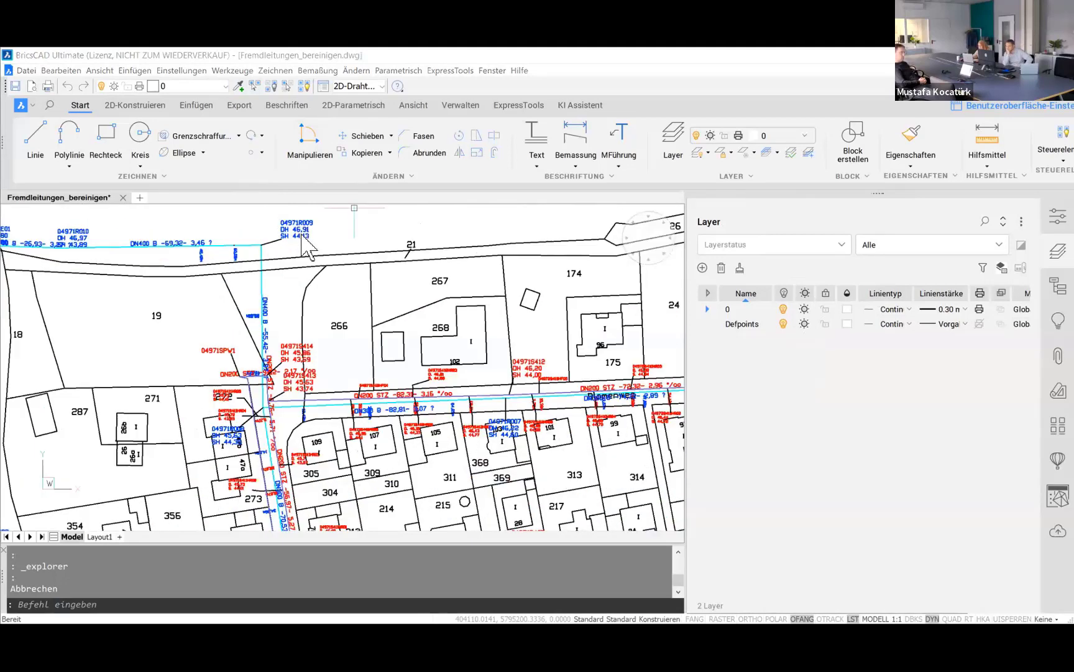
Step: Set Select Similar to match on Farbe only, then select everything coloured like label 04971R009
left_click(255, 83)
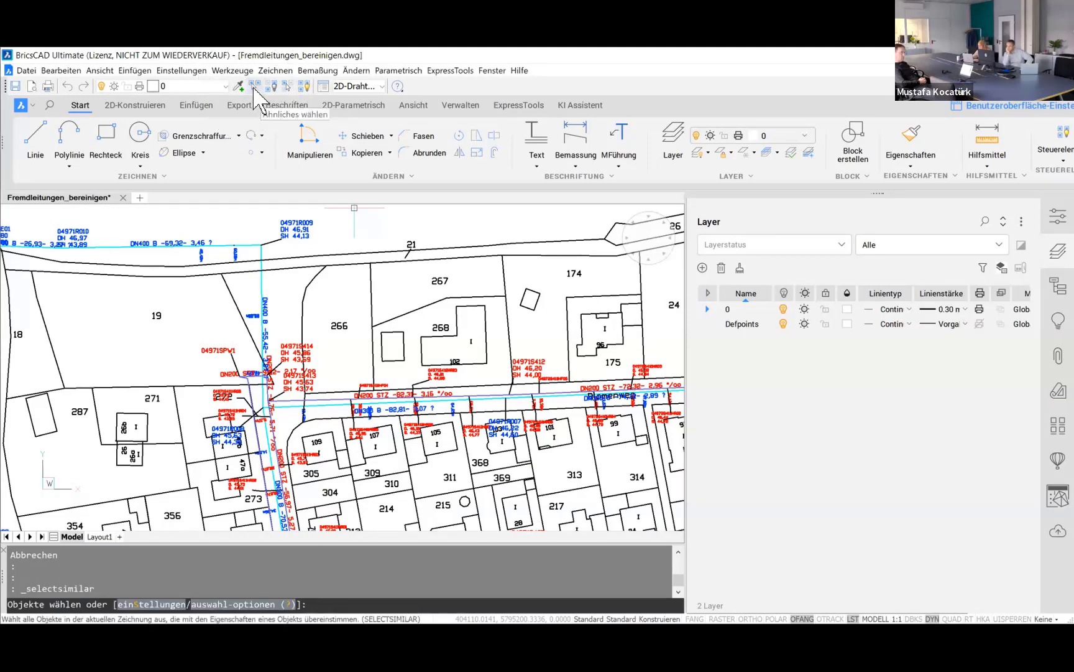
left_click(148, 607)
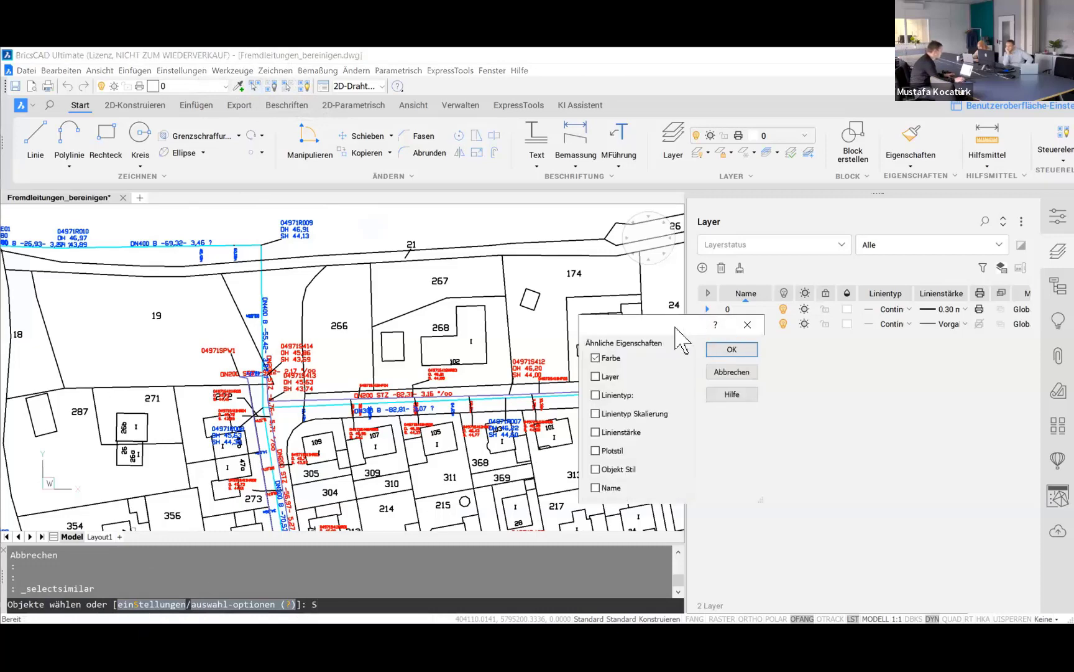
left_click_drag(666, 324, 478, 228)
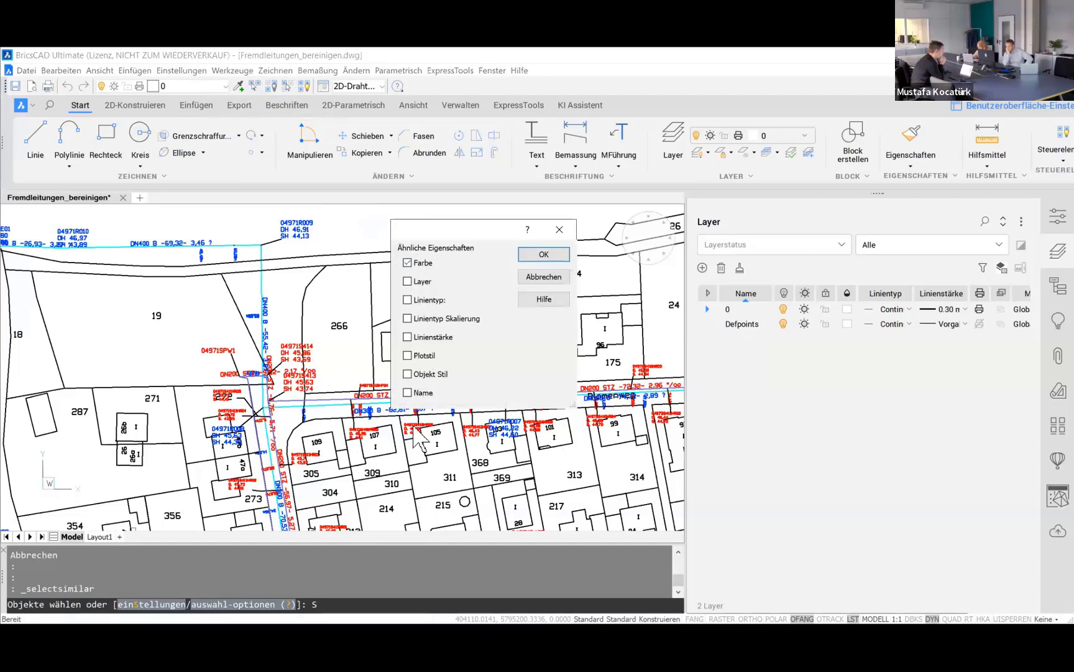
left_click(742, 329)
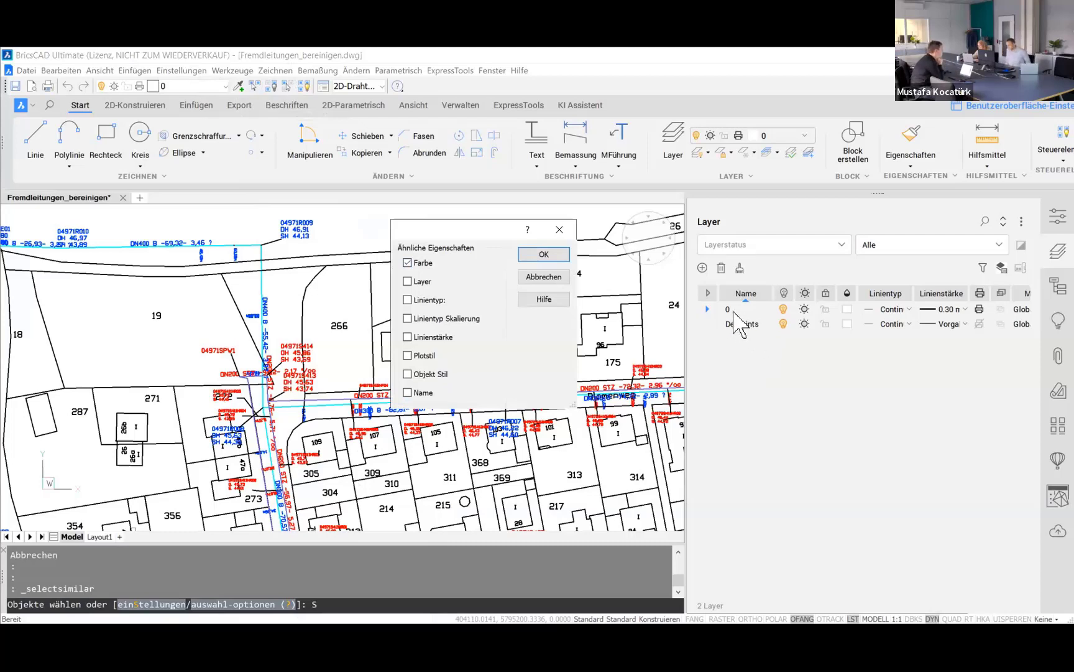
left_click(734, 310)
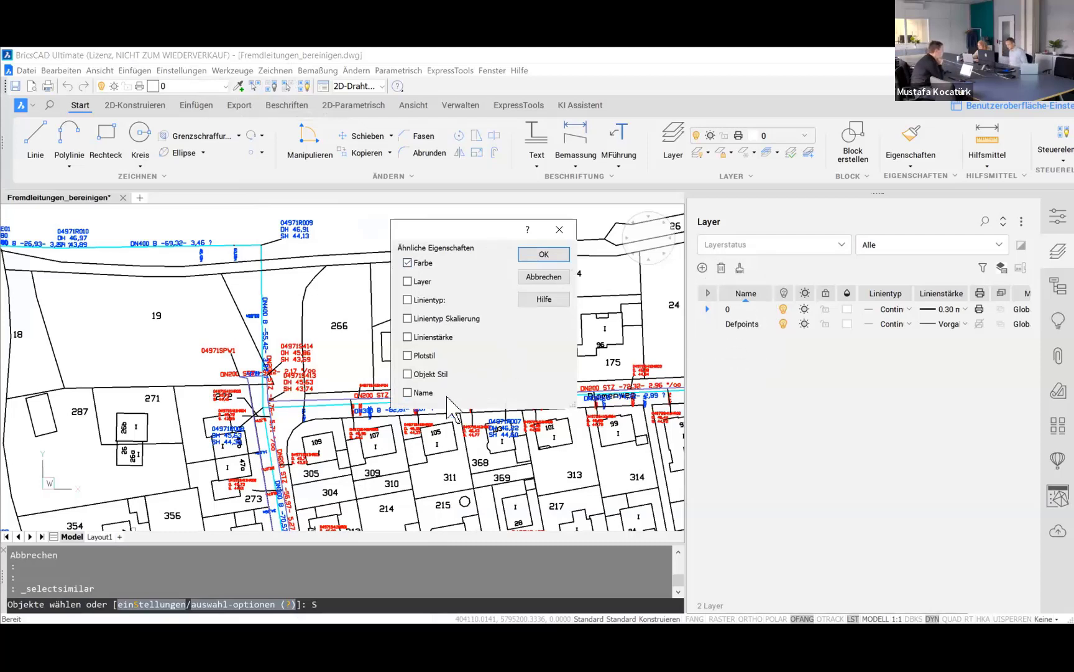
left_click(544, 254)
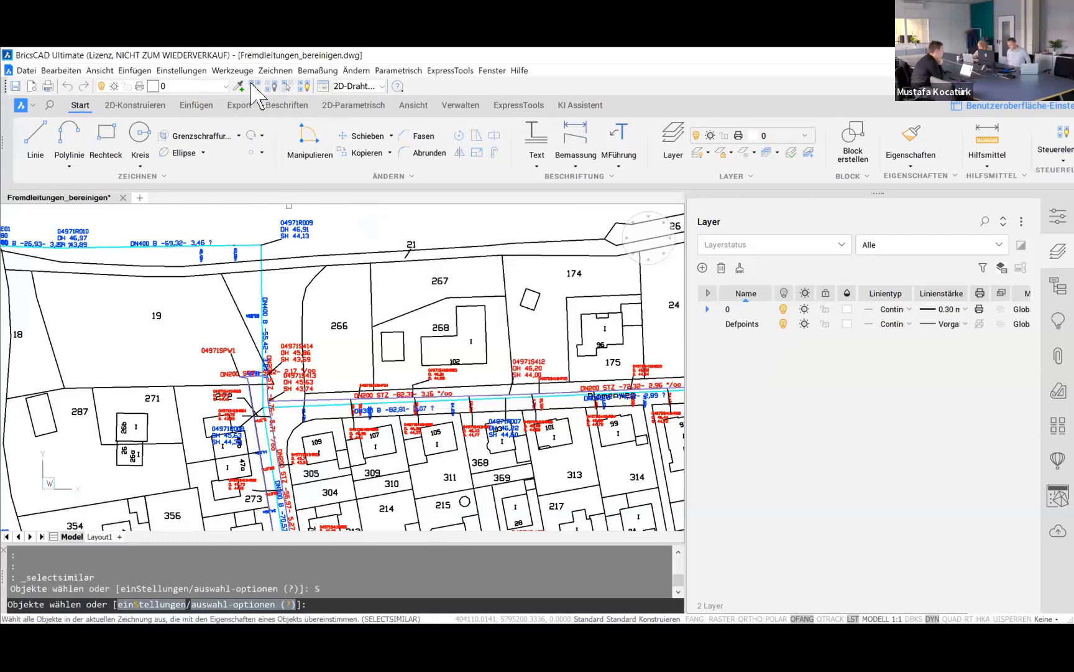
left_click(296, 223)
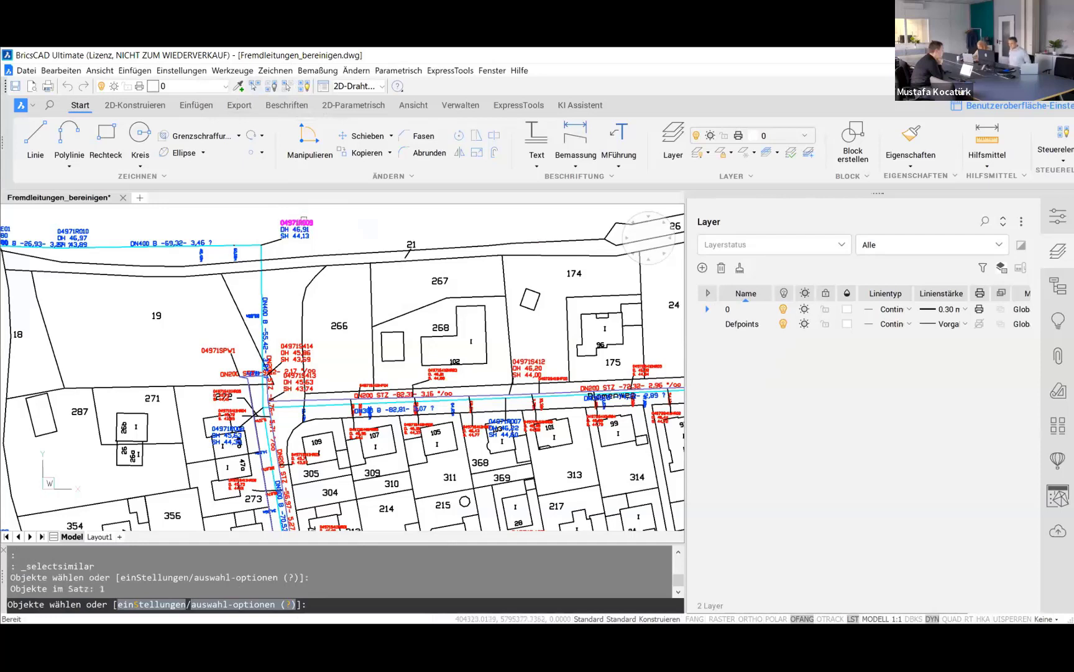
key("Return")
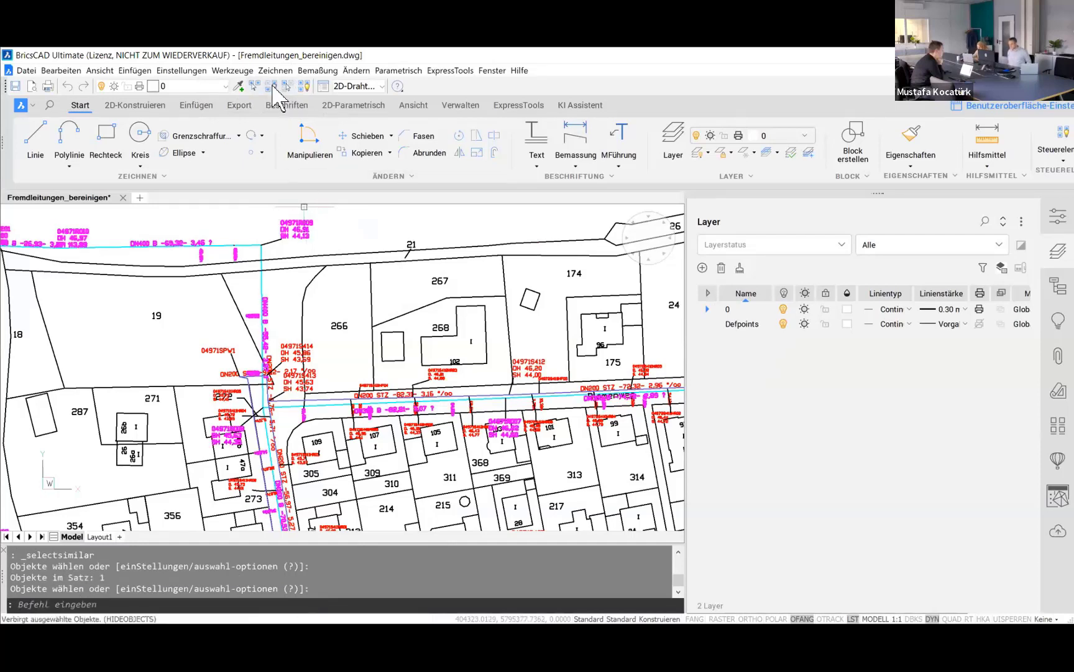
Step: Select all utility lines similar to the vertical cyan line and hide them
left_click(273, 87)
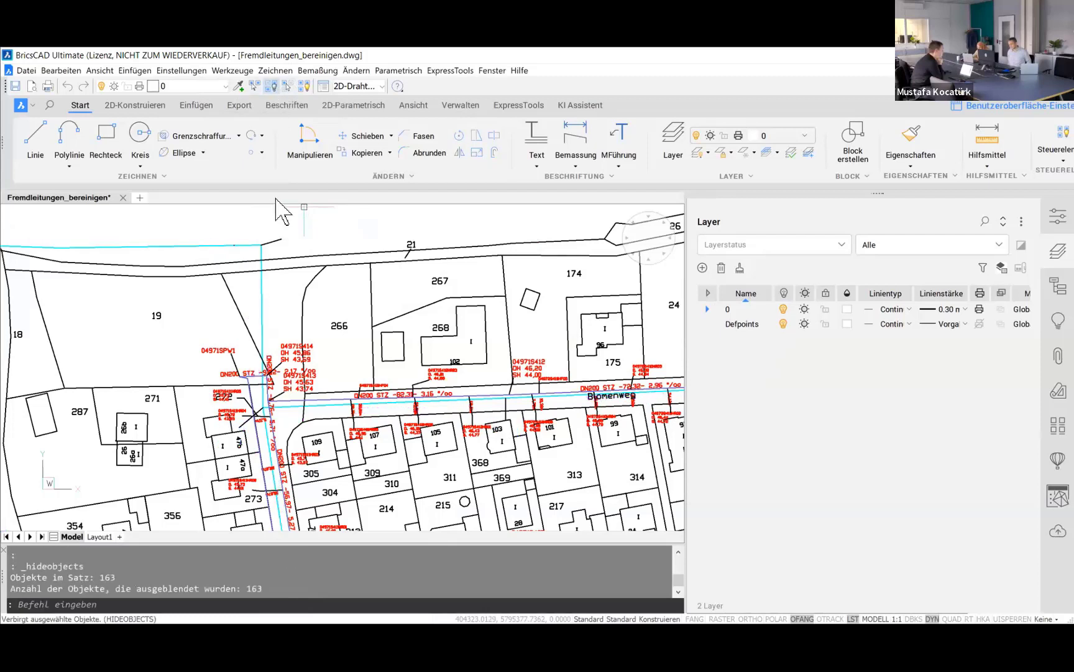
left_click(264, 298)
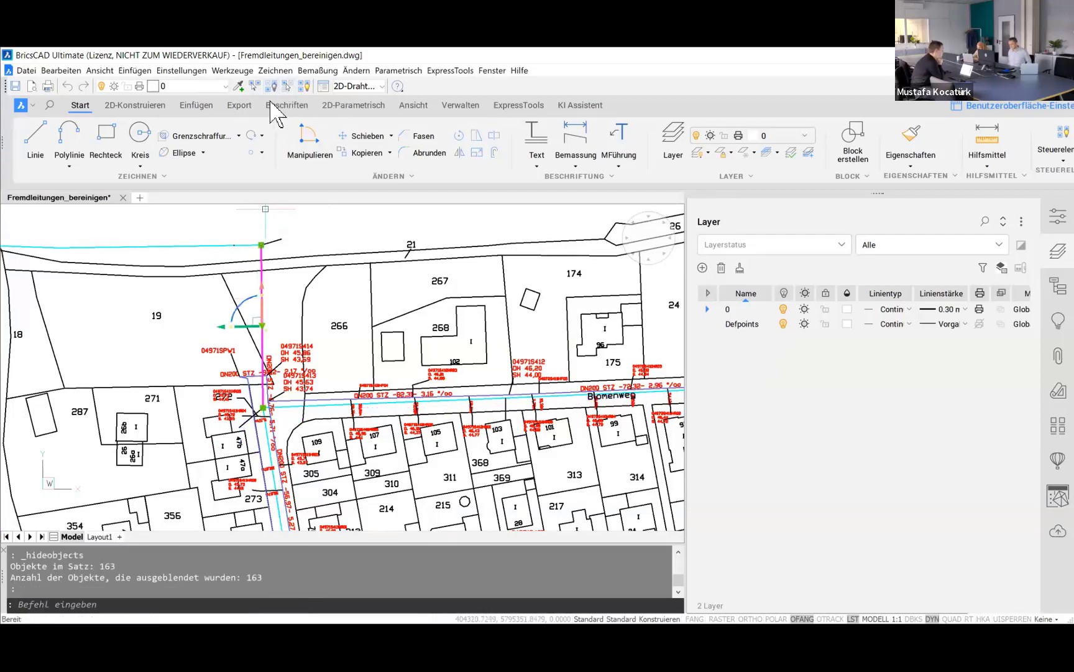
left_click(254, 87)
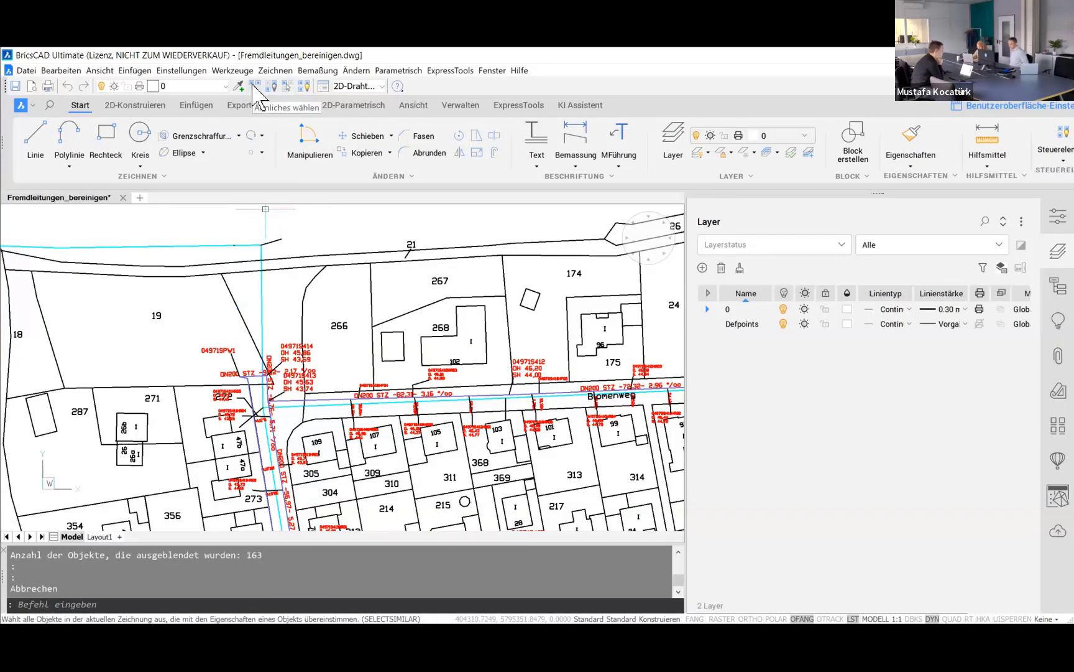
left_click(262, 280)
key("Return")
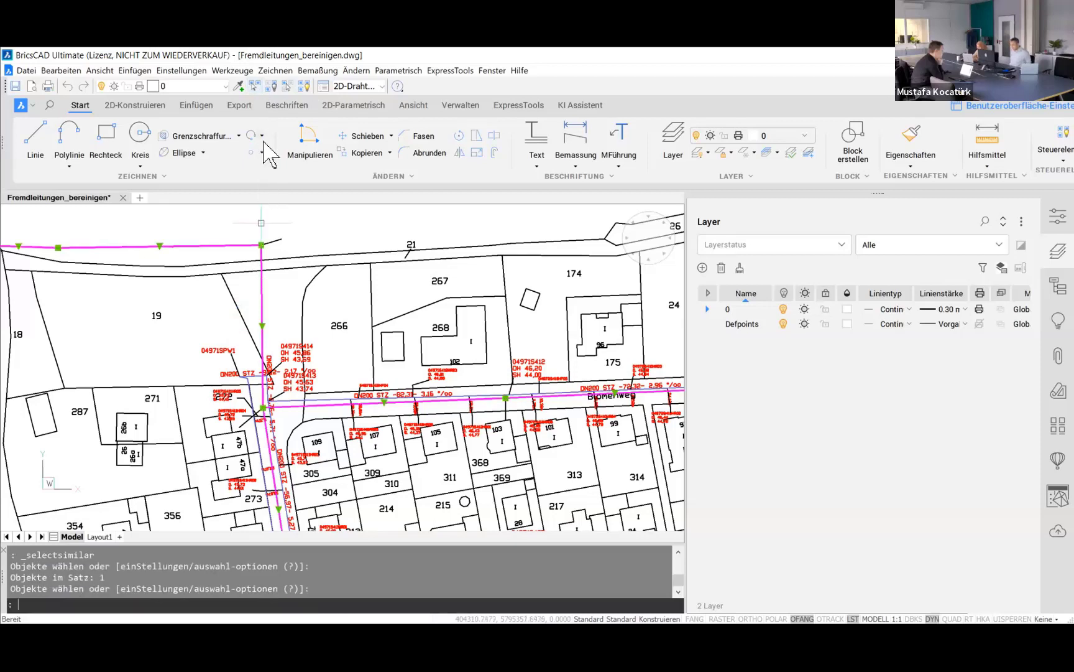
left_click(269, 88)
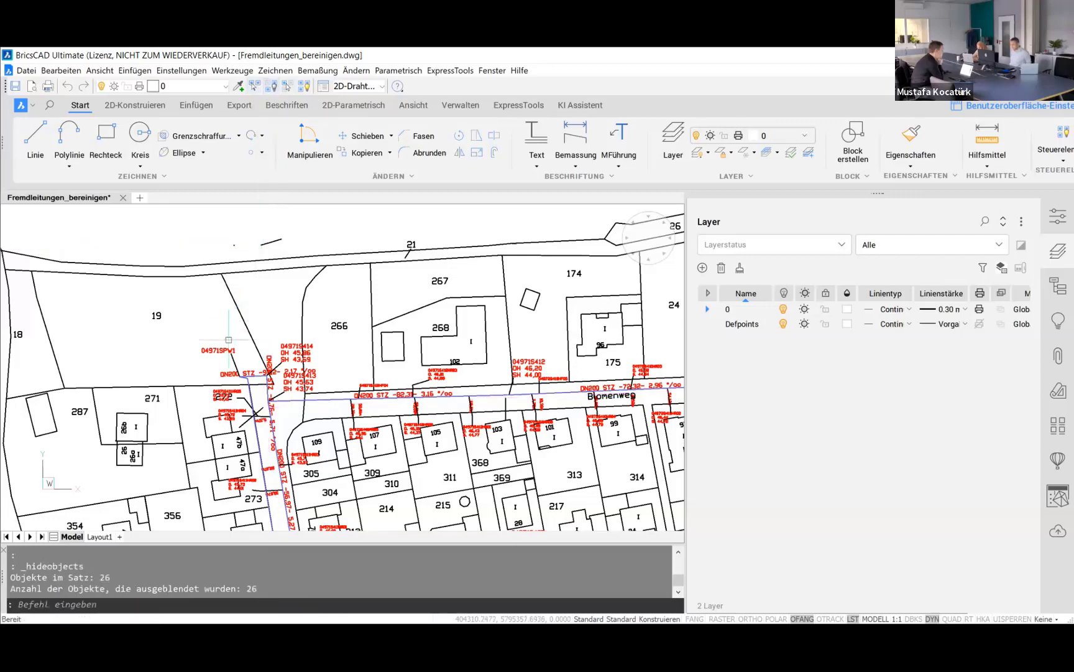
Step: Select every red label similar to the 04971SPW1 text and hide them
left_click(254, 87)
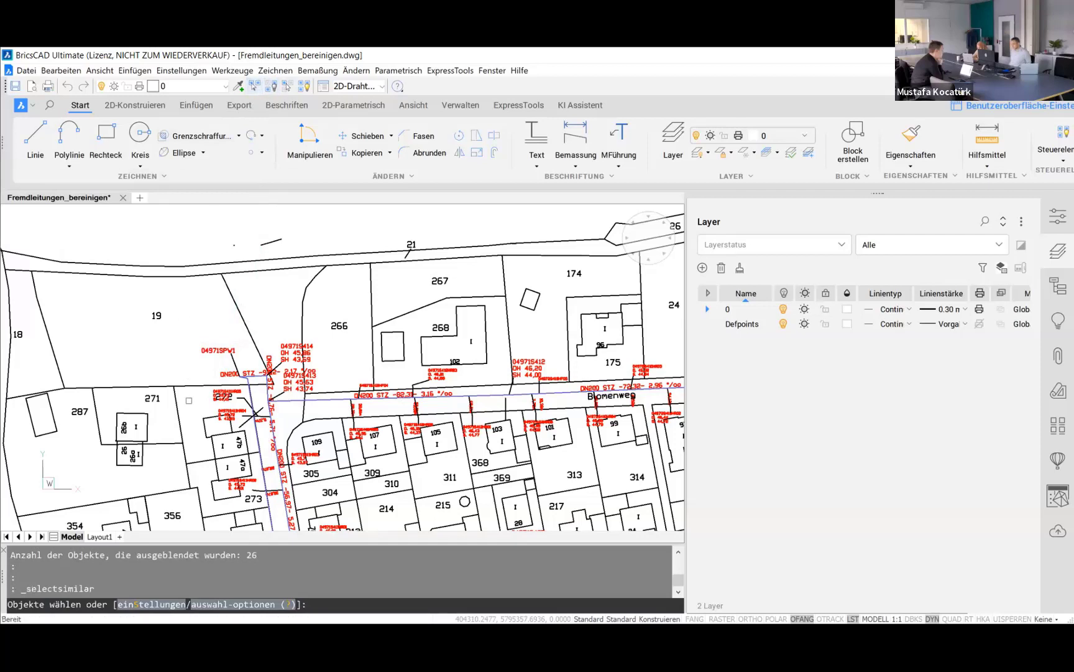
left_click(202, 348)
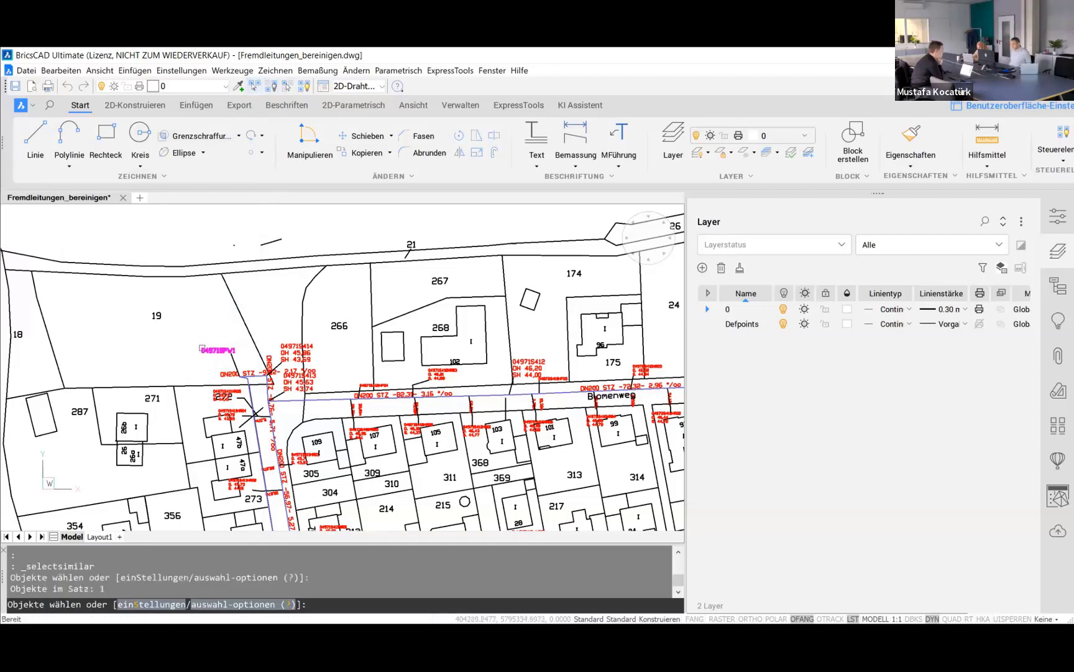
left_click(272, 85)
left_click(218, 351)
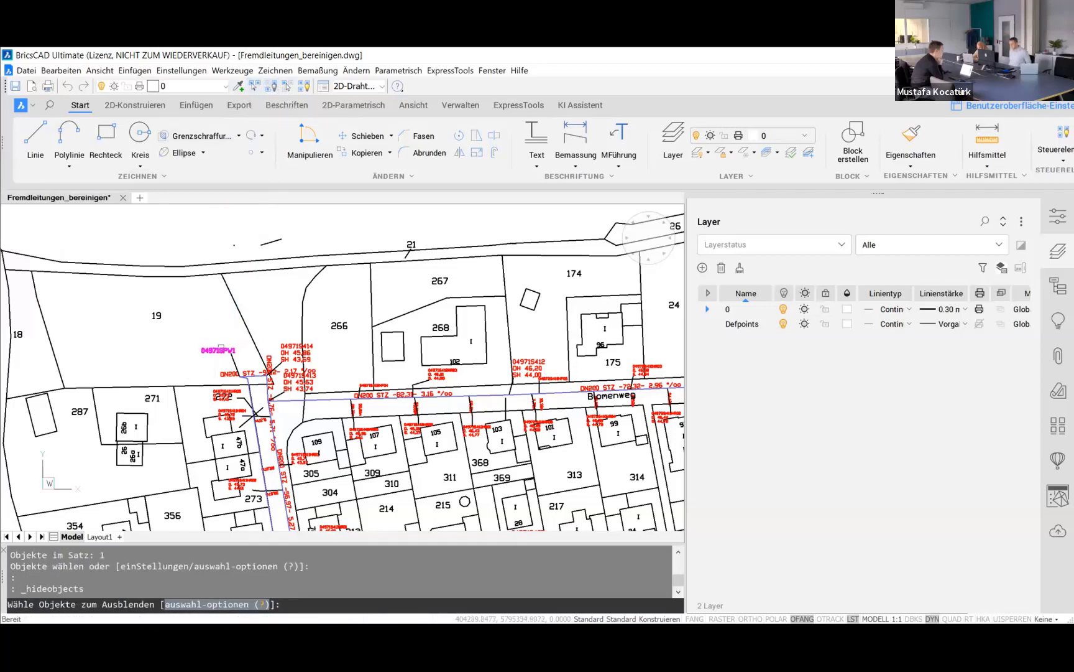
left_click(255, 86)
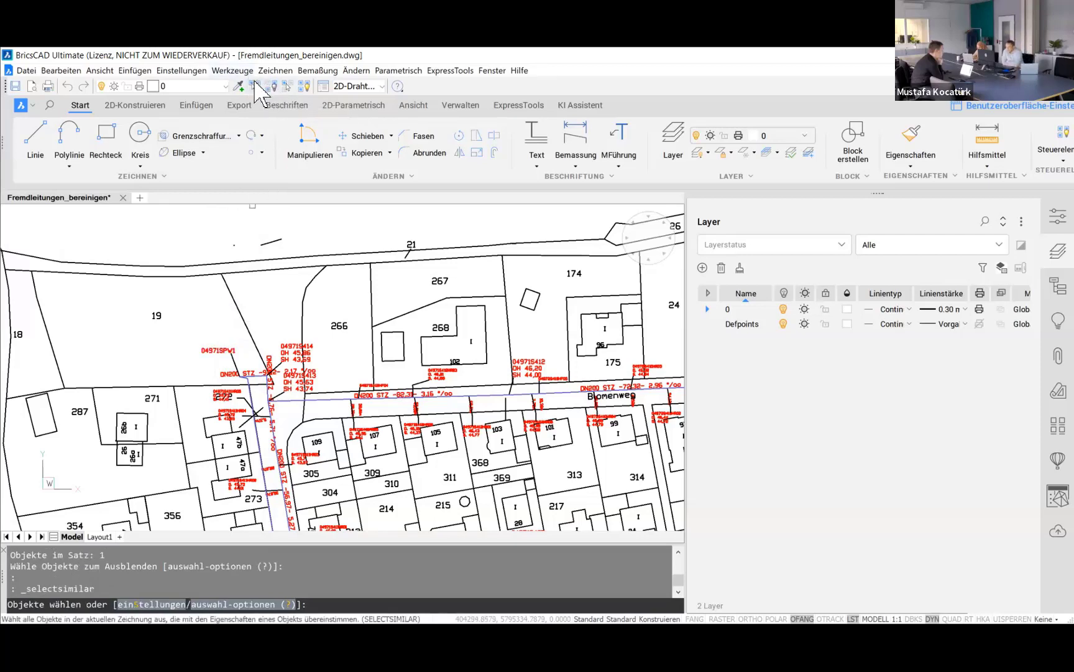
left_click(255, 85)
left_click(212, 350)
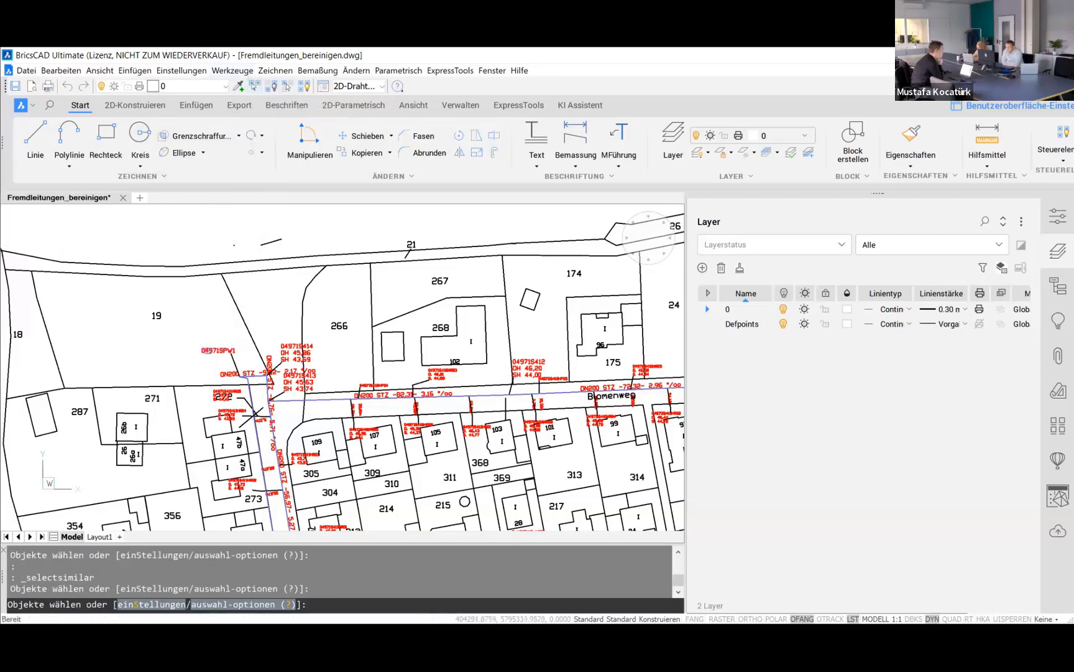
key("Return")
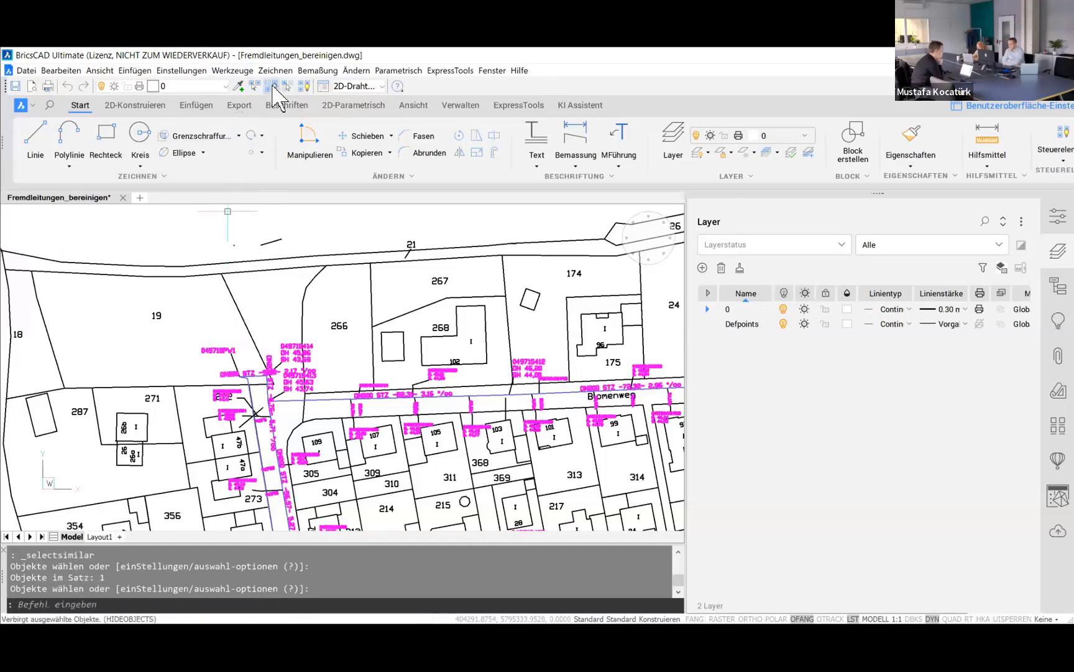
left_click(272, 85)
Step: Zoom in and select the short stub line near parcel 225, then clear the selection
scroll(206, 249, "down", 2)
scroll(205, 249, "down", 2)
scroll(205, 249, "down", 2)
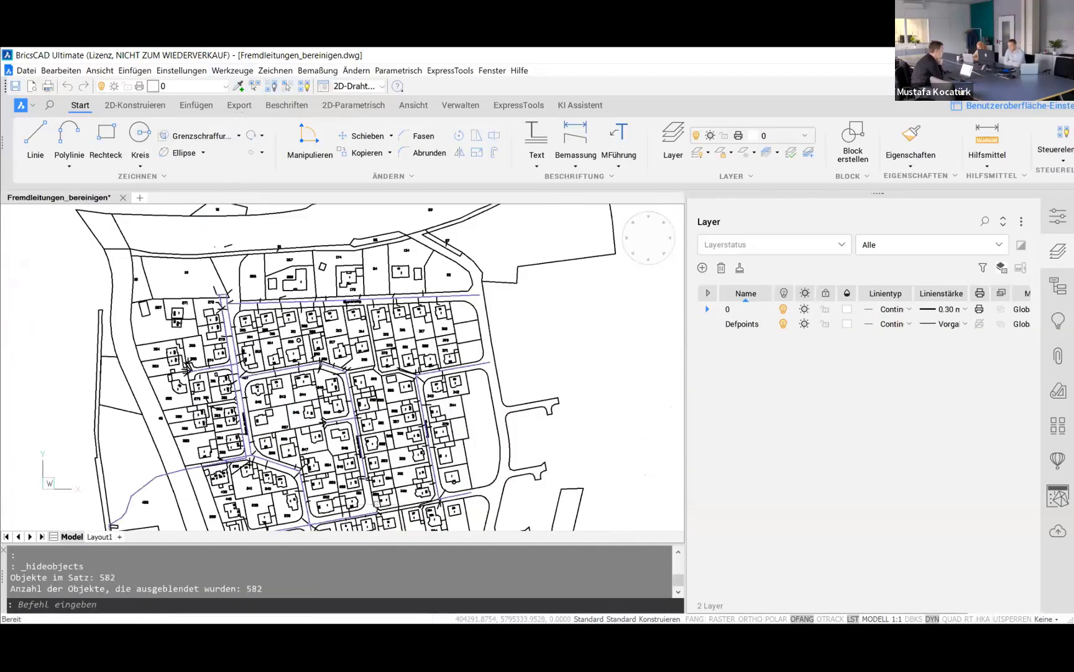
scroll(377, 503, "up", 2)
scroll(404, 448, "up", 2)
scroll(457, 496, "up", 2)
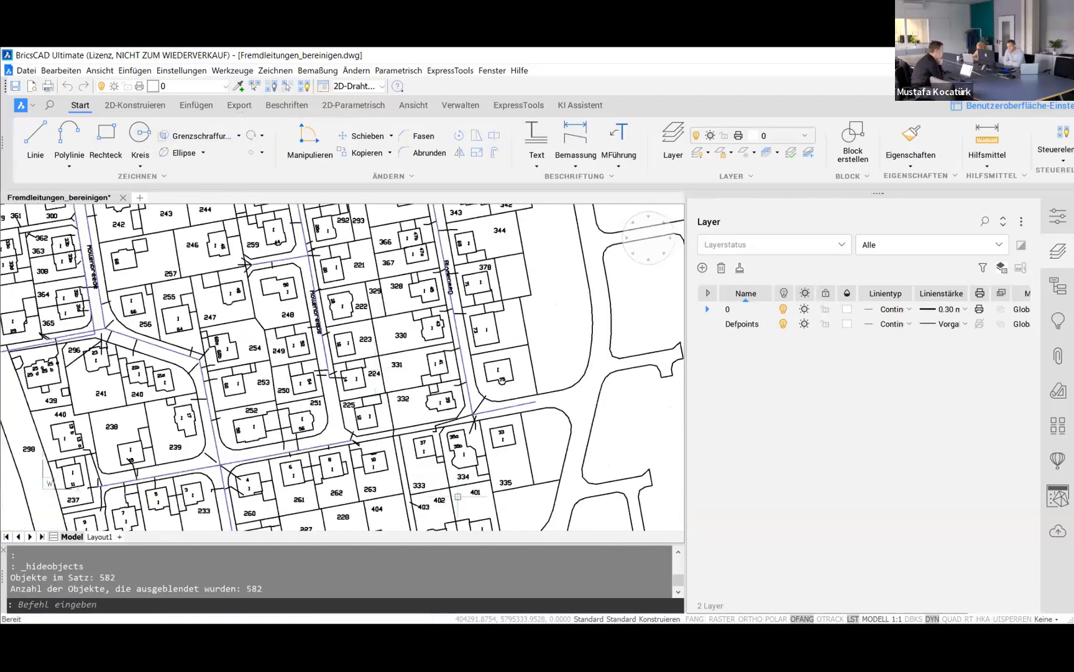
scroll(457, 497, "up", 1)
scroll(457, 491, "up", 2)
scroll(355, 336, "down", 1)
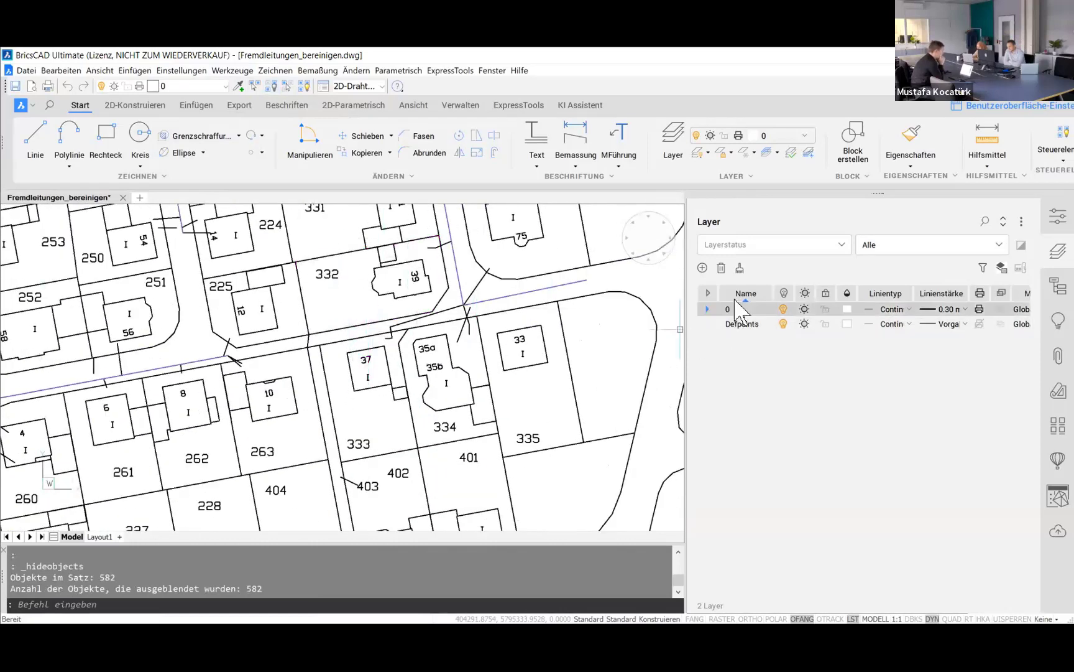
scroll(484, 336, "down", 1)
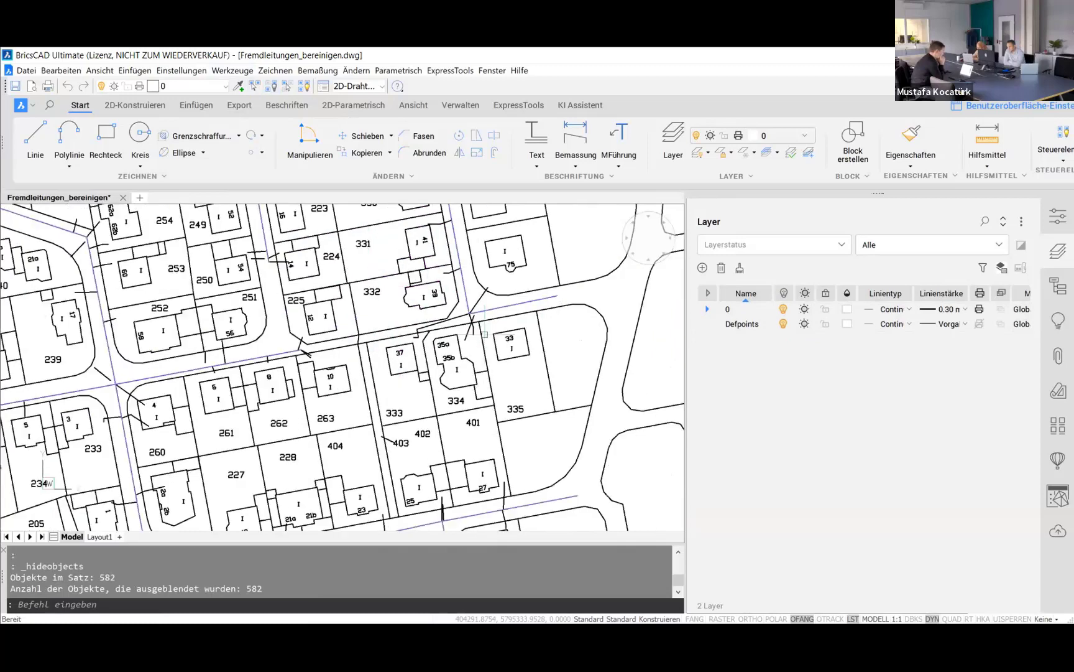
scroll(298, 335, "up", 3)
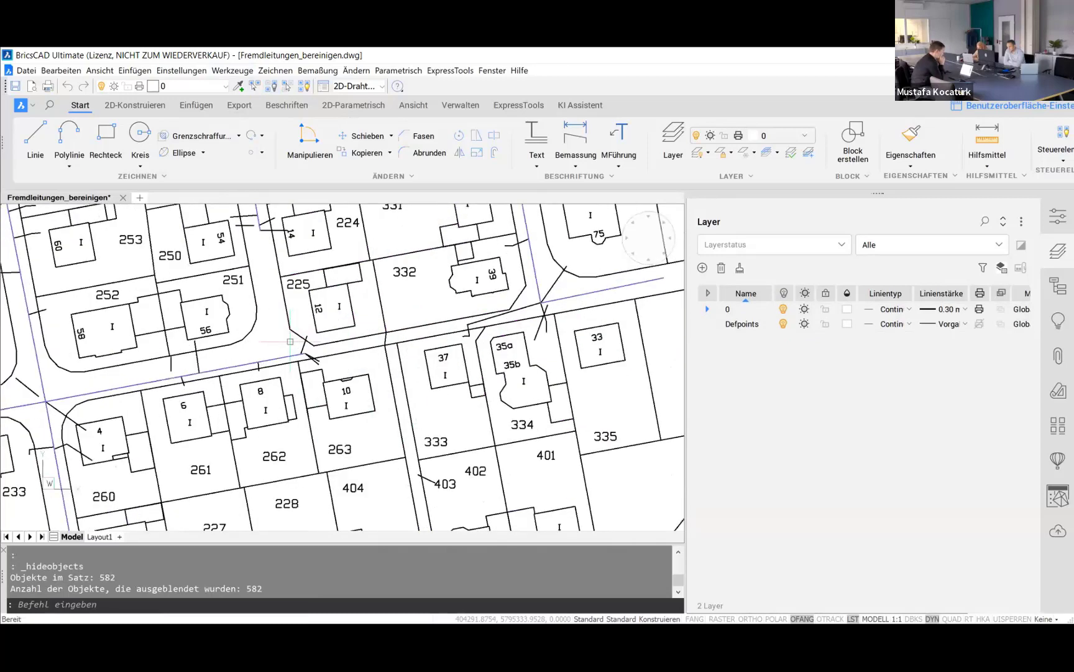
left_click(315, 349)
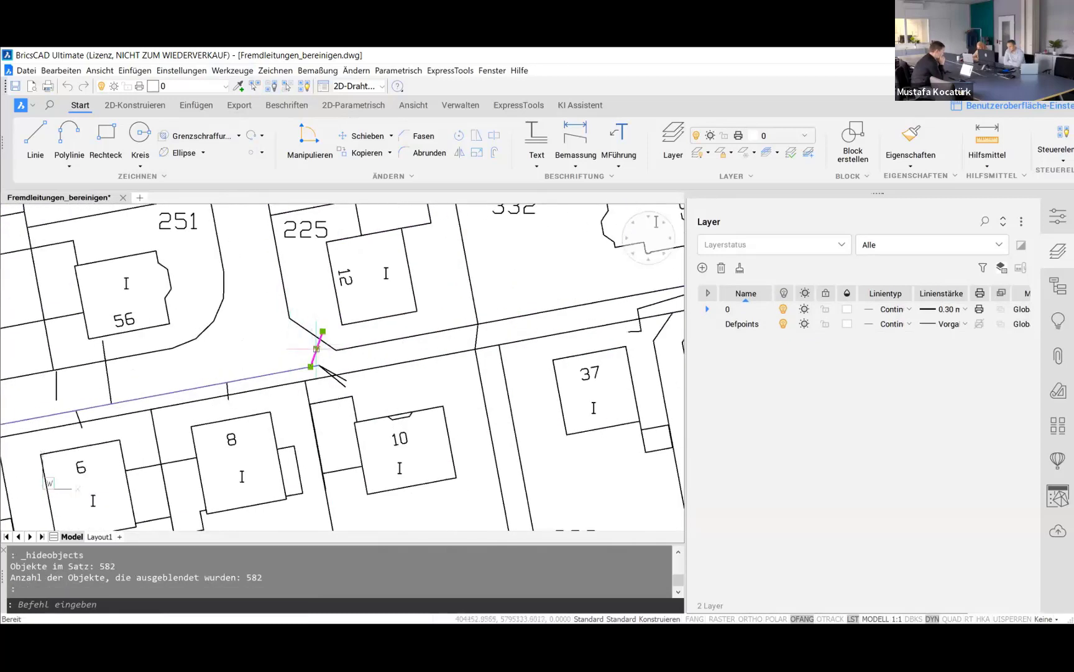
scroll(379, 345, "down", 1)
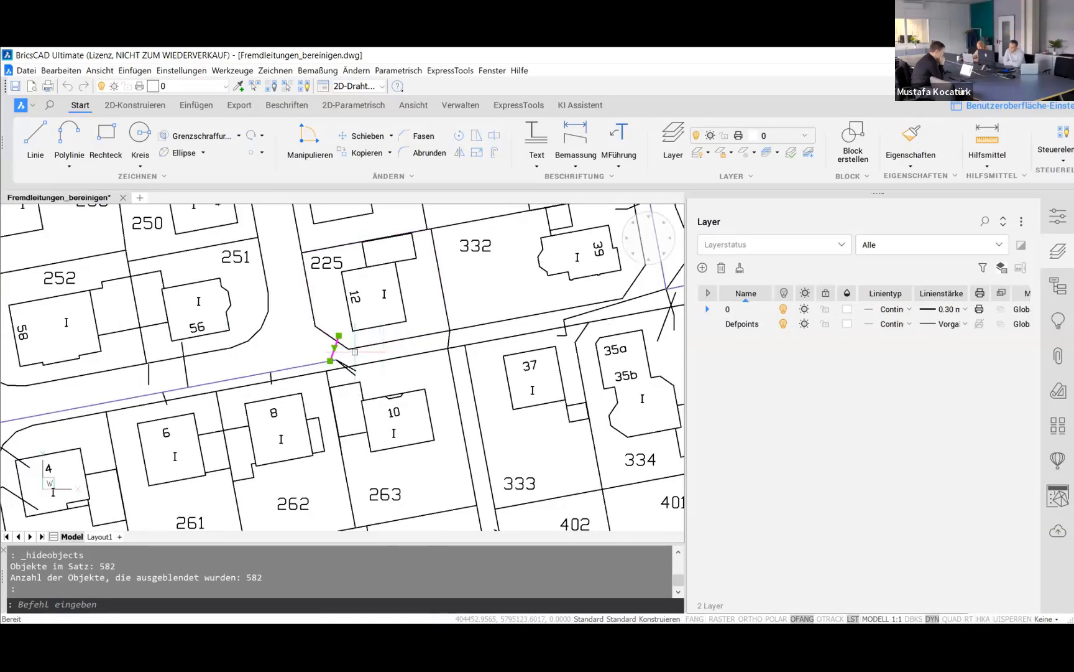
key("Escape")
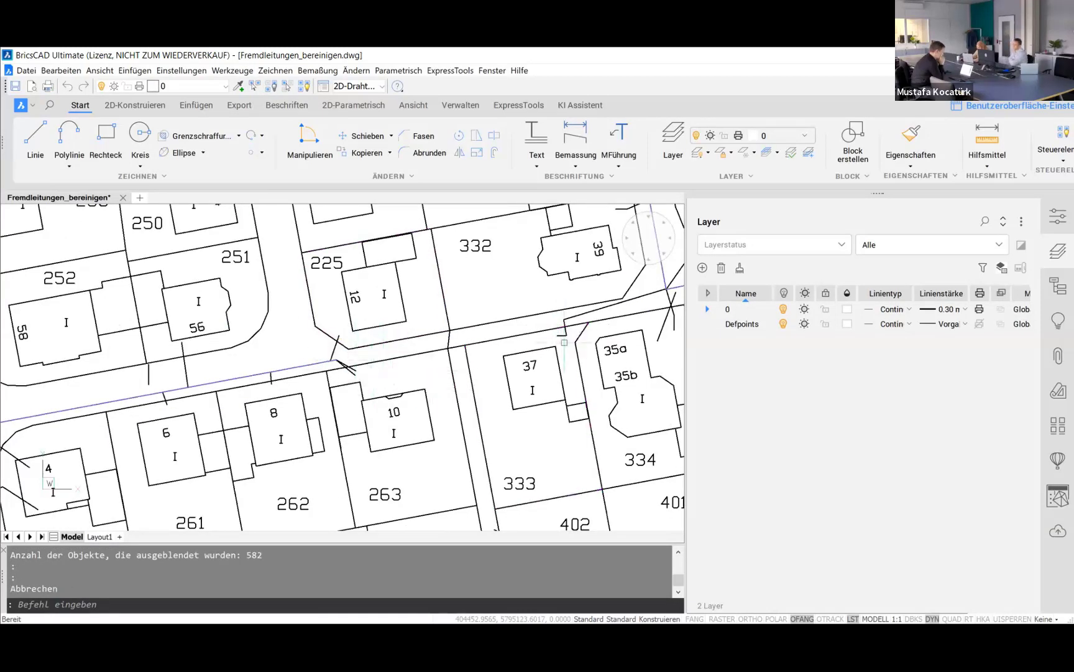
key("Escape")
Step: Select the stub line near house 8 and read its 2.1116 m Länge in Properties
scroll(344, 356, "down", 1)
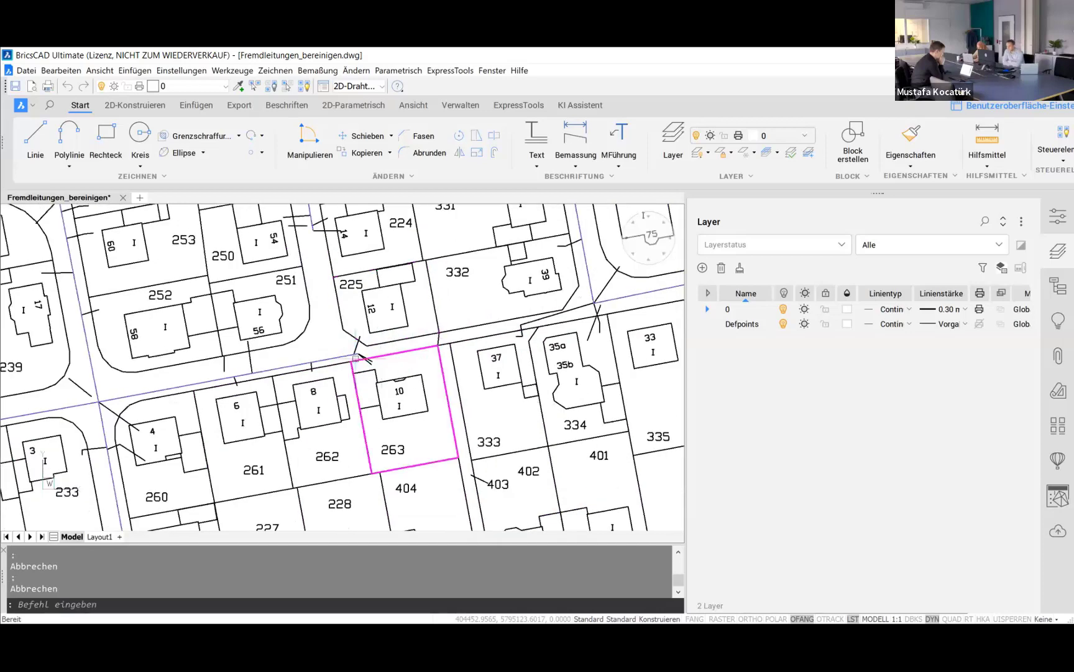
scroll(340, 351, "up", 2)
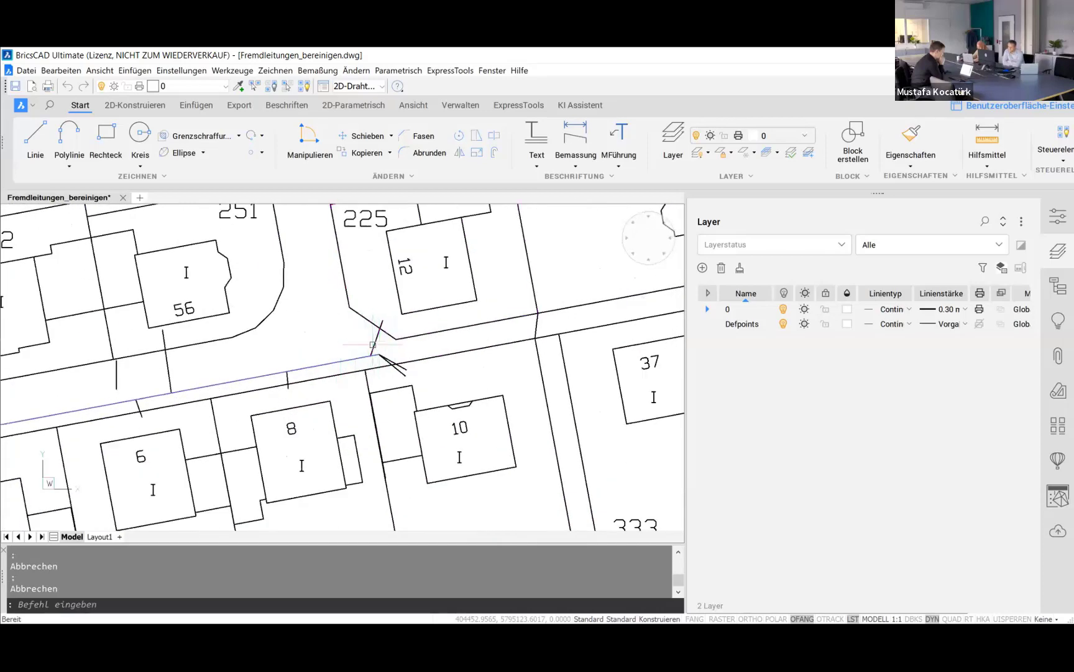
scroll(376, 342, "down", 1)
scroll(374, 341, "down", 1)
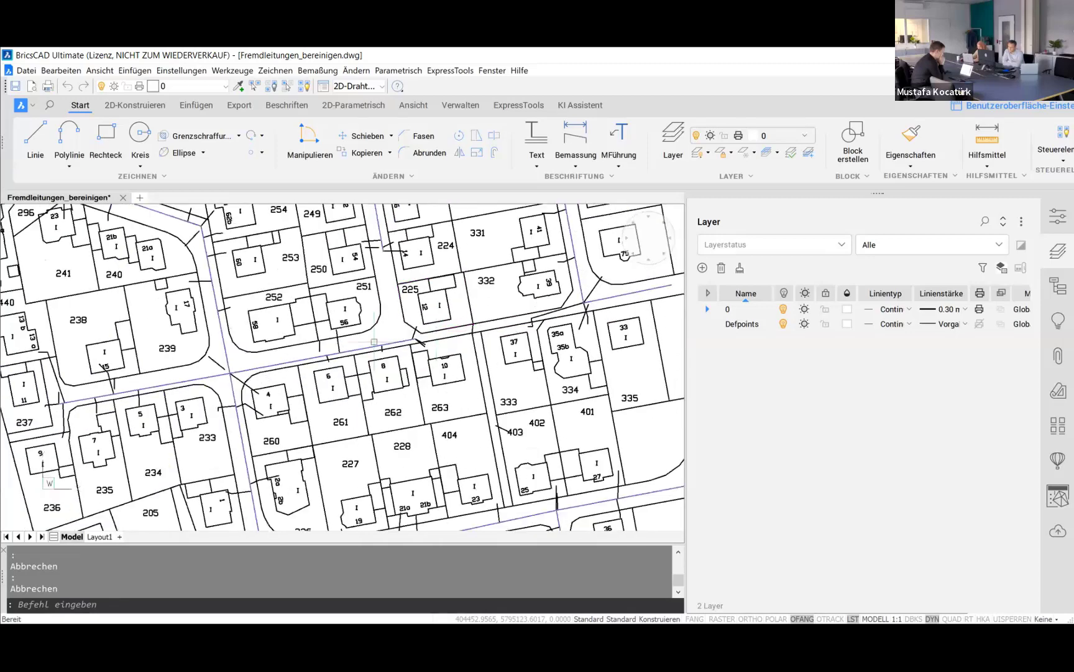
scroll(323, 369, "down", 1)
scroll(325, 370, "down", 1)
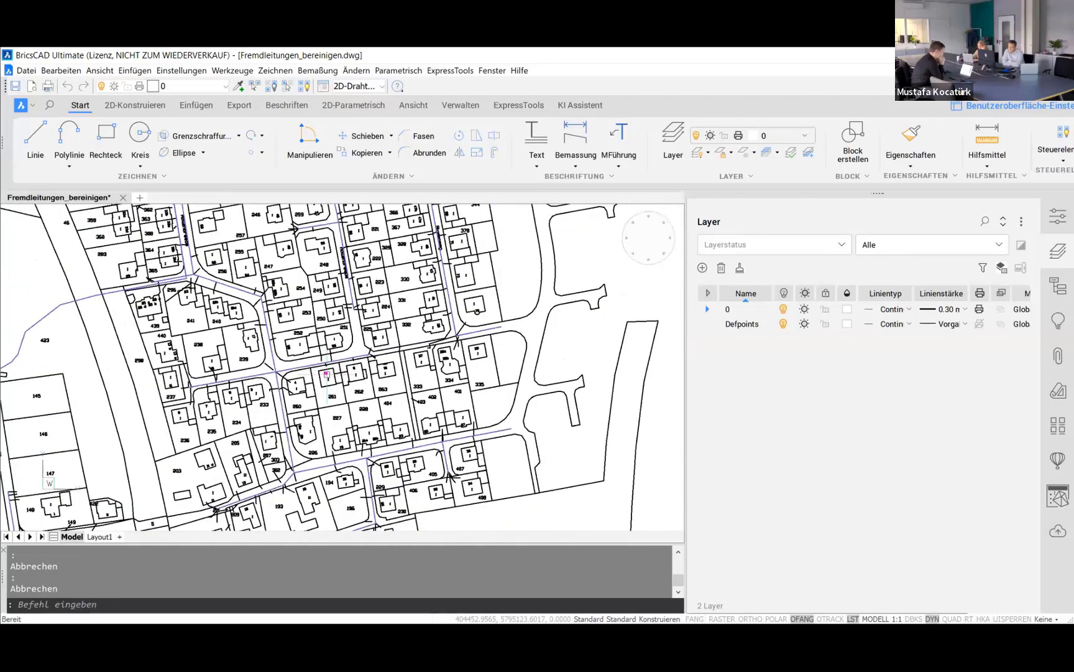
scroll(368, 353, "up", 2)
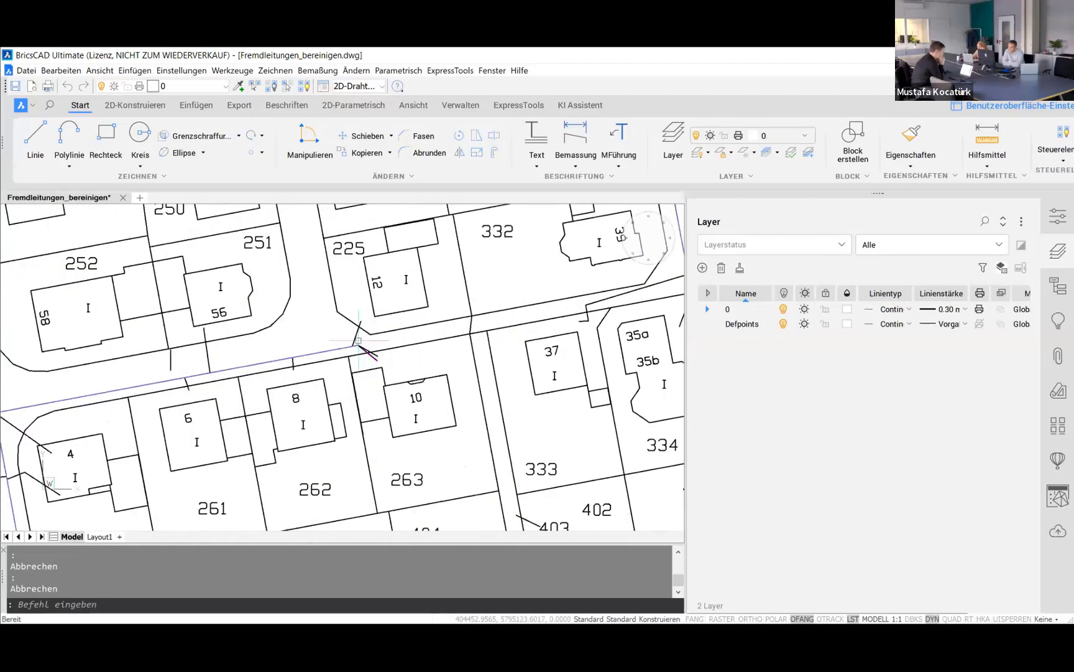
scroll(303, 362, "up", 1)
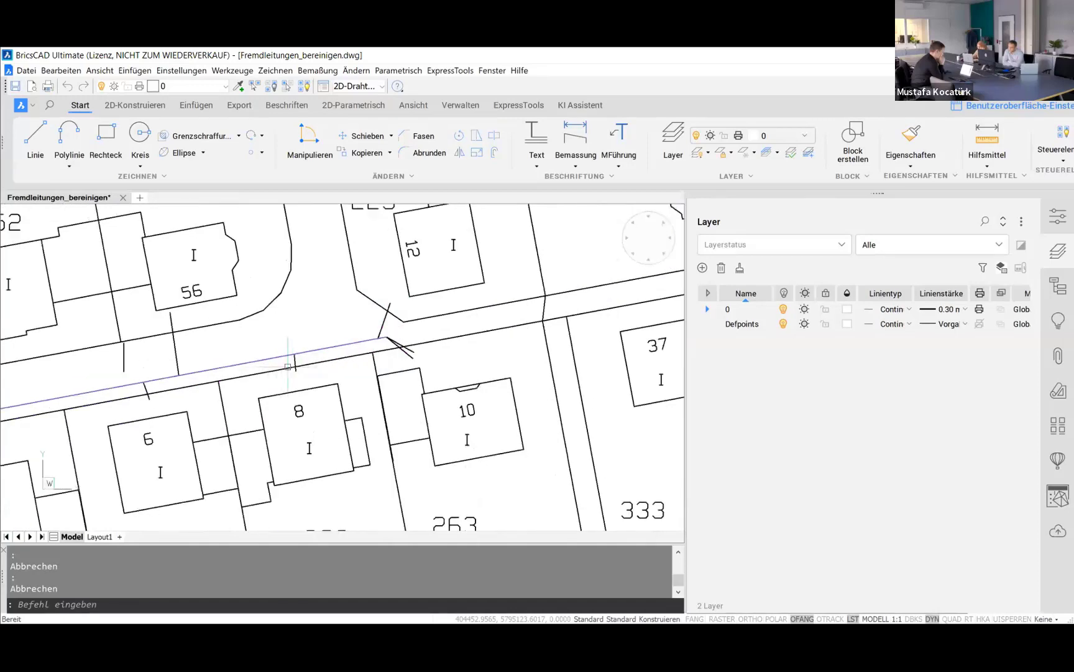
scroll(307, 355, "up", 1)
left_click(301, 354)
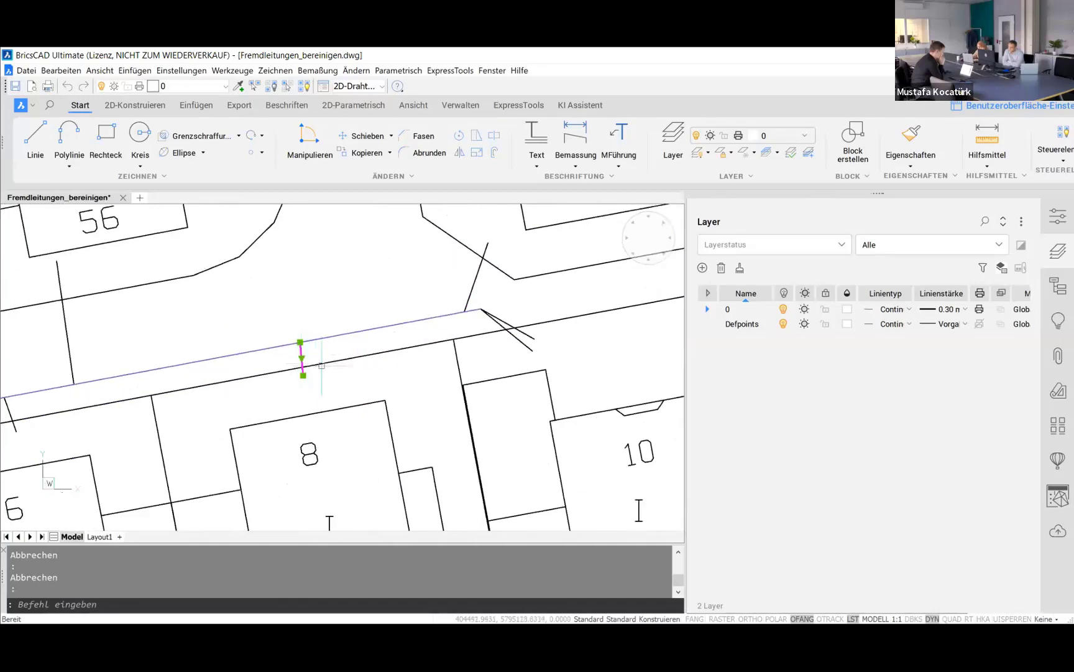
scroll(358, 296, "down", 1)
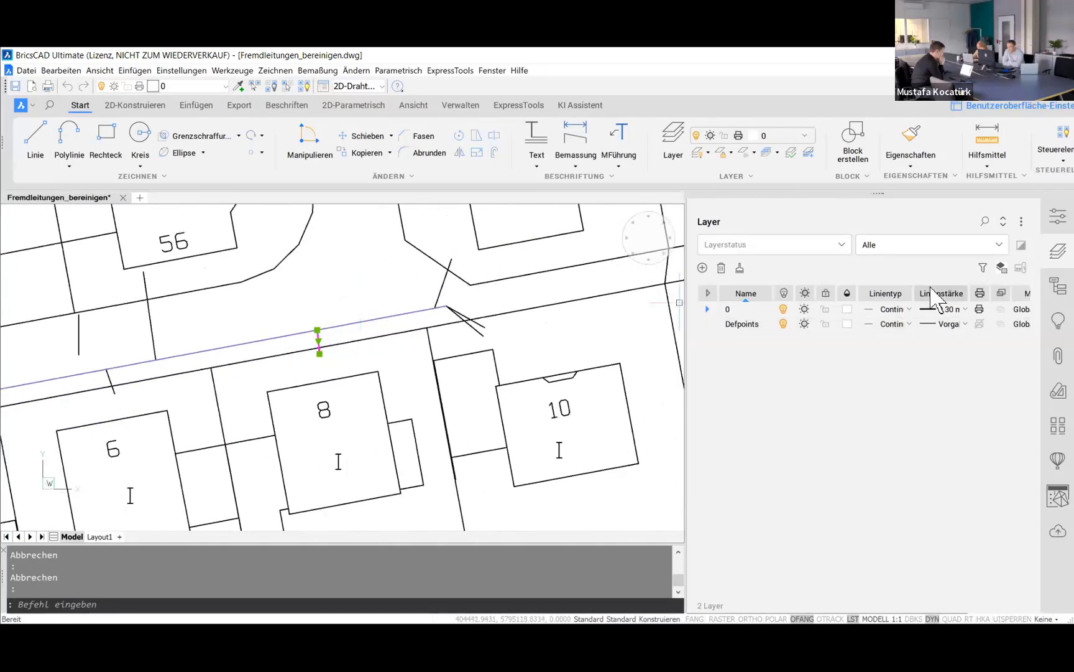
left_click(1053, 217)
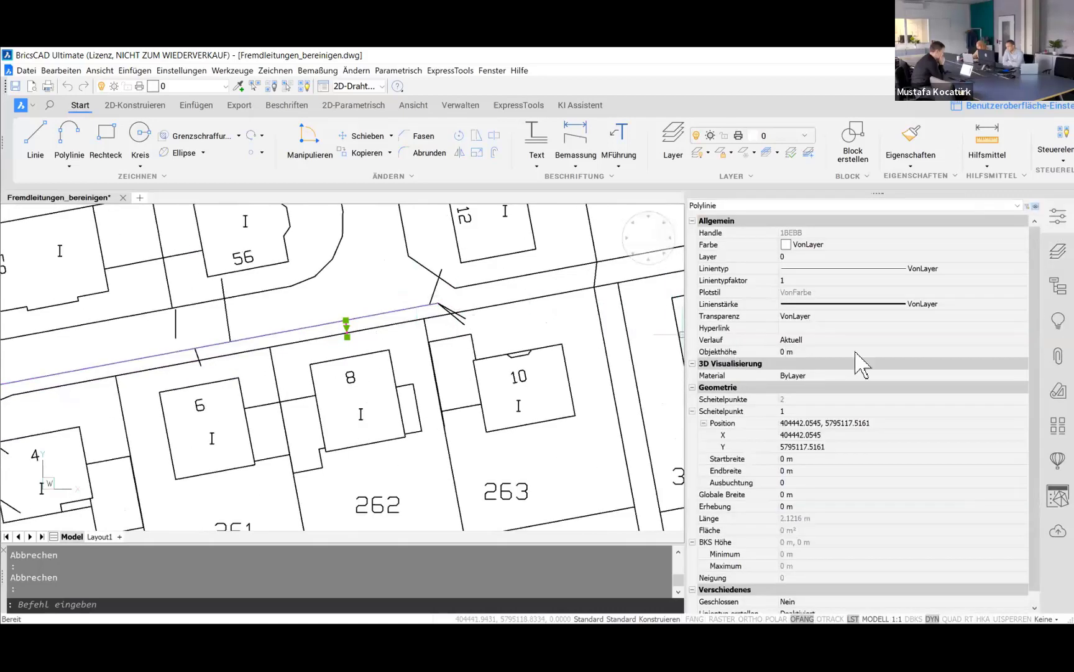
key("Escape")
Step: Switch the Properties panel to show 'Alle (2076)' drawing objects
scroll(360, 359, "down", 2)
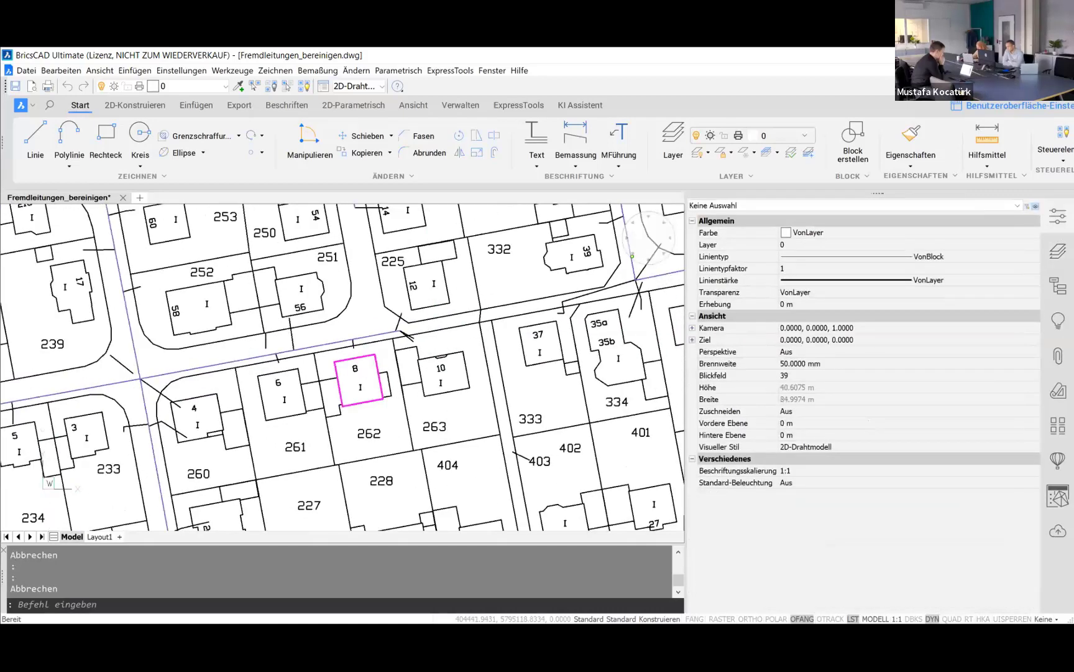
scroll(359, 373, "down", 1)
left_click(1028, 207)
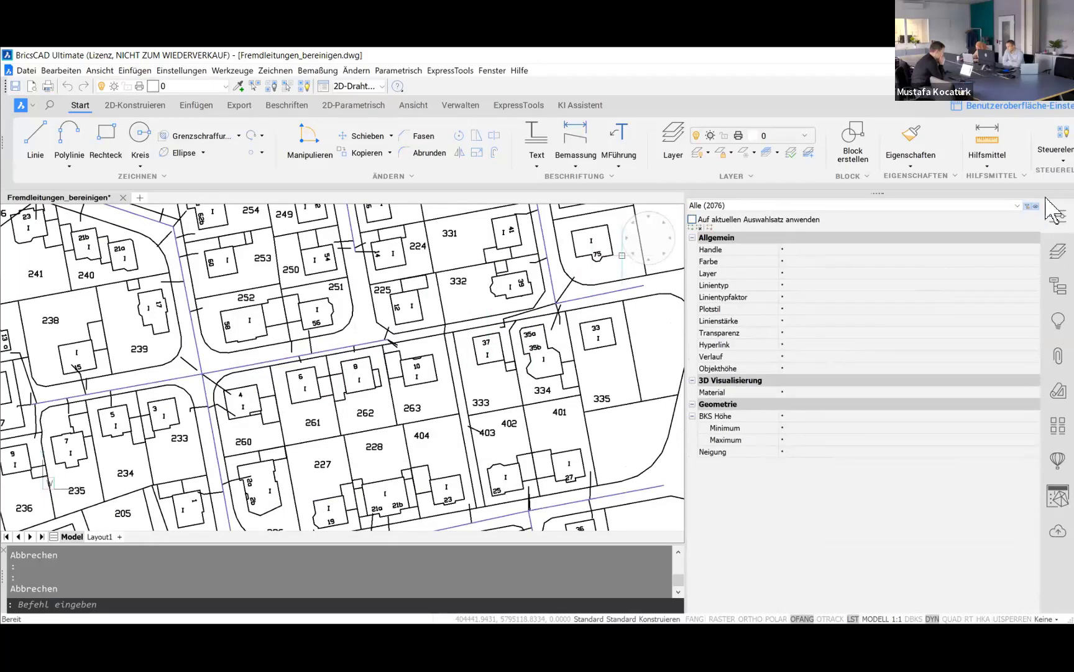
Step: Quick Select Polylinie (799) with Länge 'Kleiner oder gleich' 5 as a new selection set
left_click(1027, 207)
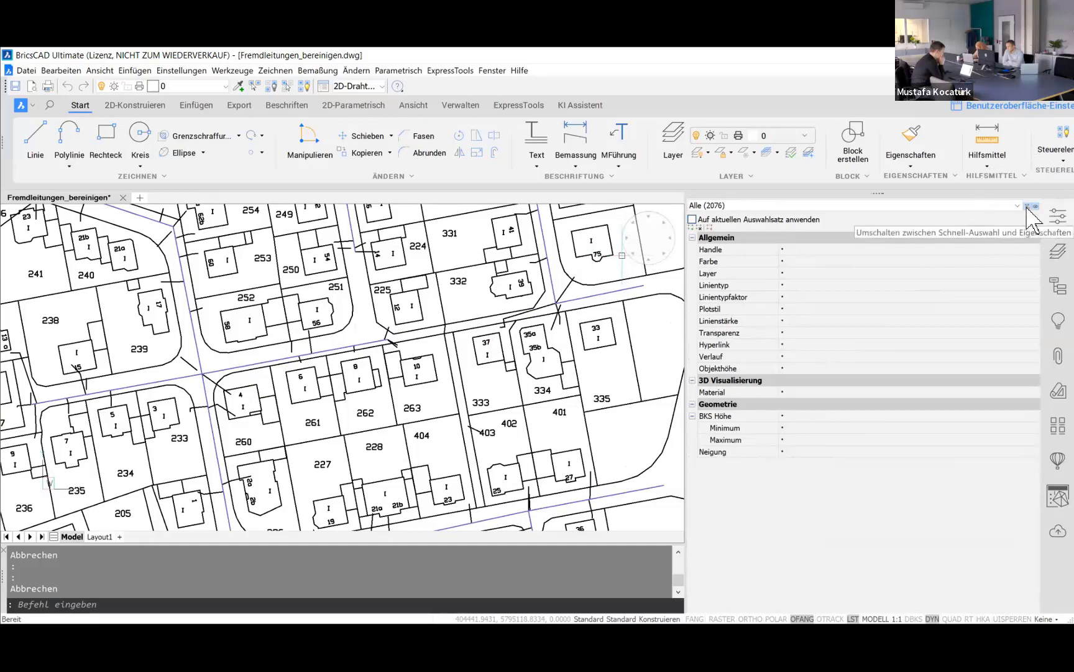
left_click(1016, 207)
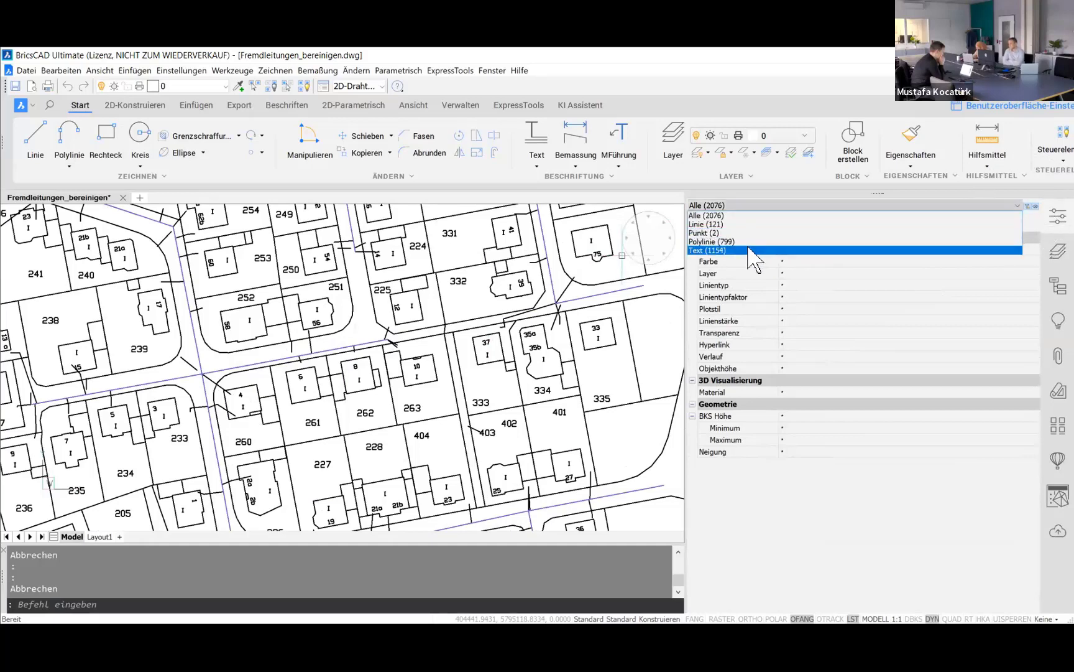
left_click(743, 242)
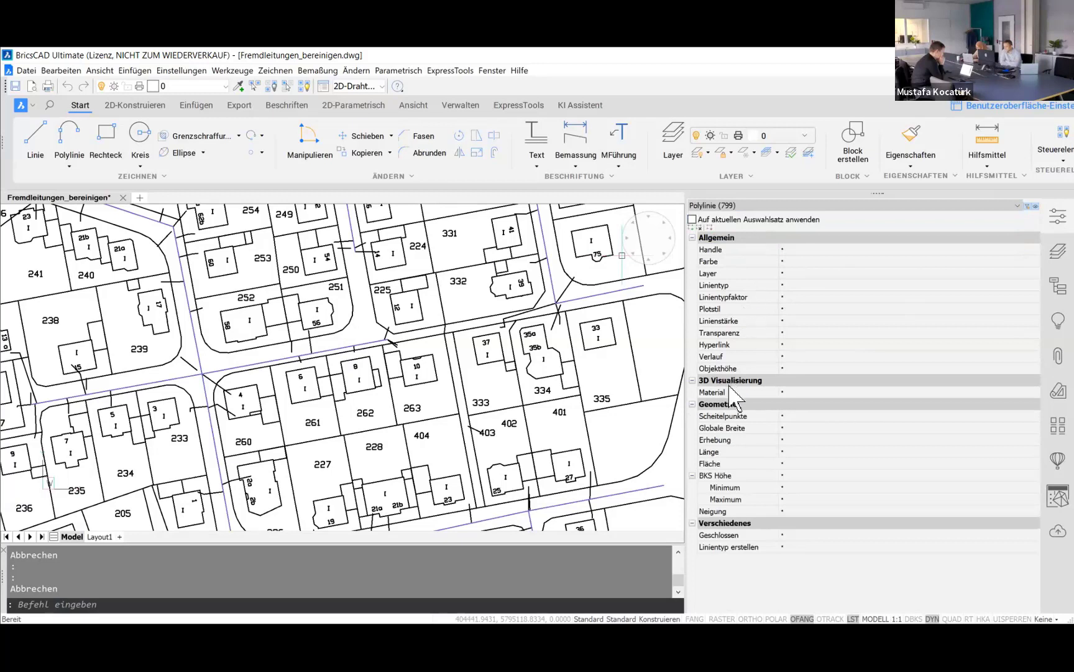
left_click(783, 452)
left_click(783, 452)
left_click(783, 452)
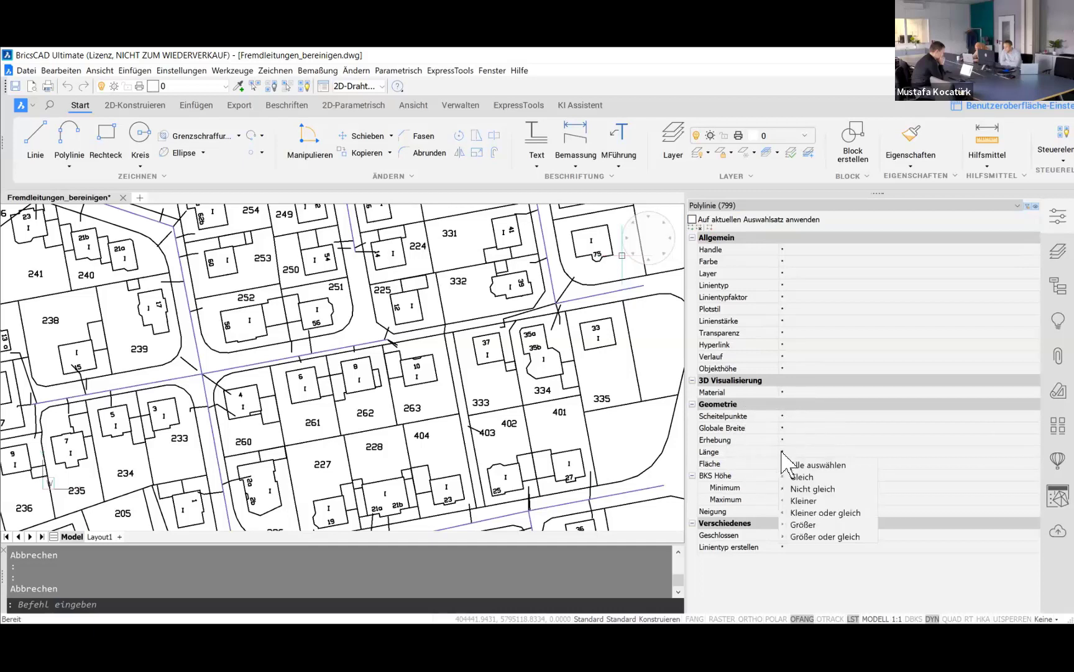
left_click(833, 513)
type("5")
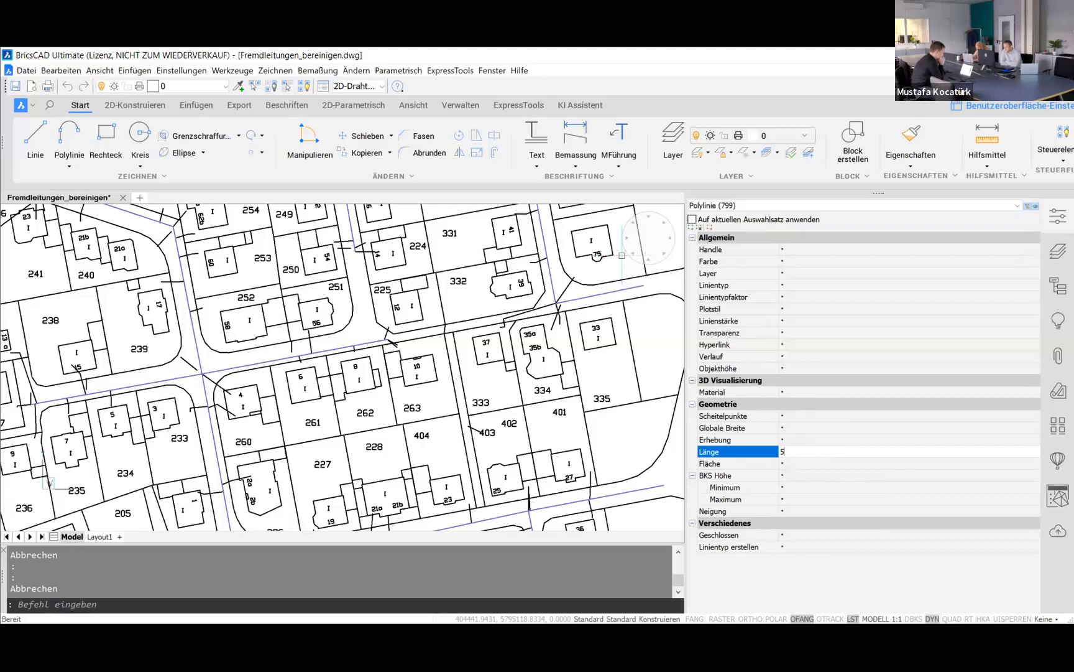
key("Return")
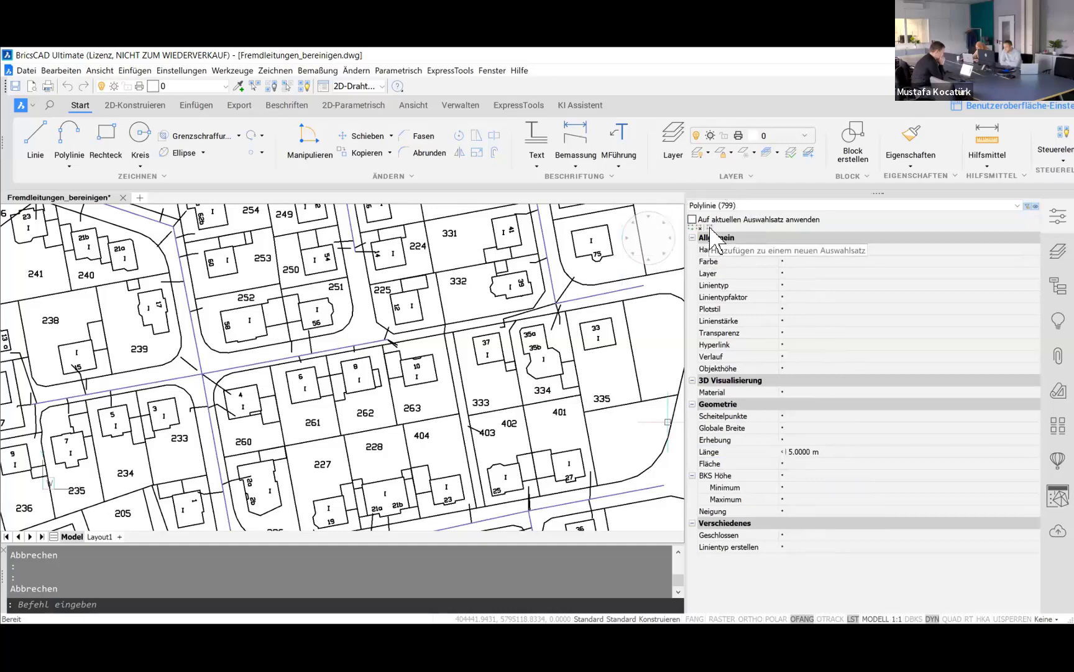
left_click(710, 229)
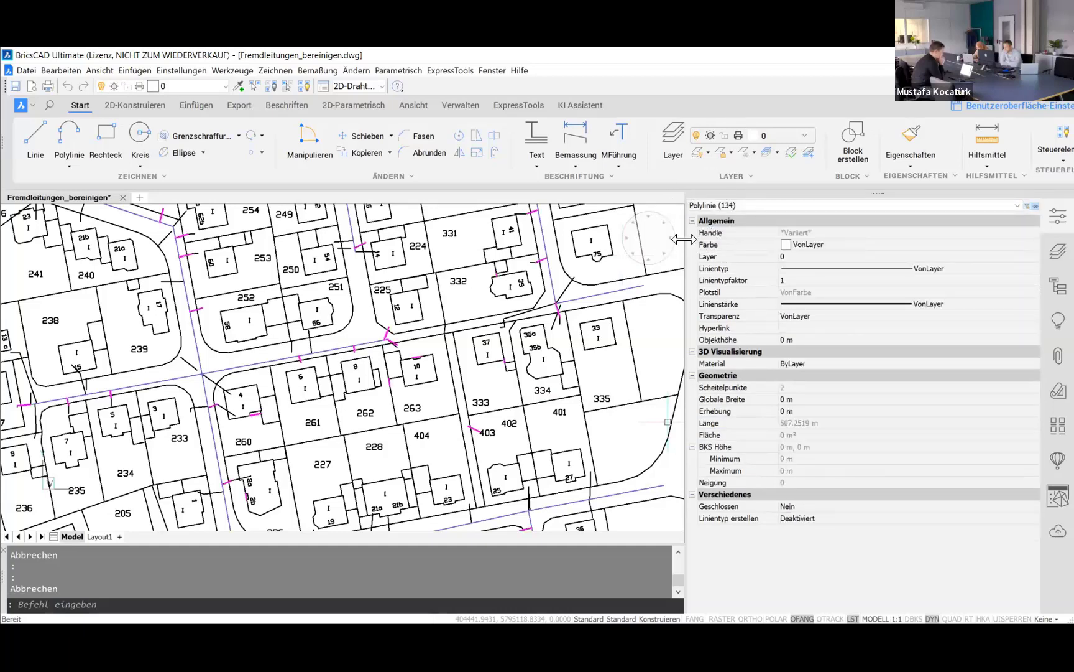
Step: Check the magenta-highlighted stubs, then hide all 134 polylines of 5 m or less with Objekte ausblenden
scroll(403, 365, "down", 2)
scroll(403, 365, "down", 2)
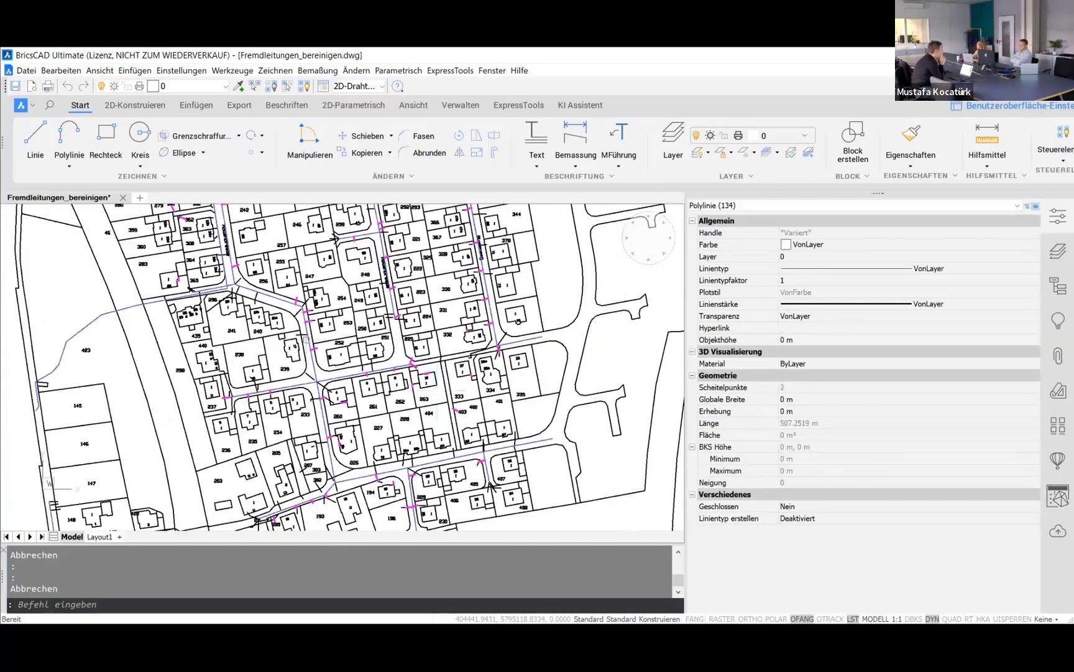
scroll(321, 321, "up", 4)
scroll(321, 322, "up", 3)
scroll(321, 321, "down", 4)
scroll(292, 429, "down", 2)
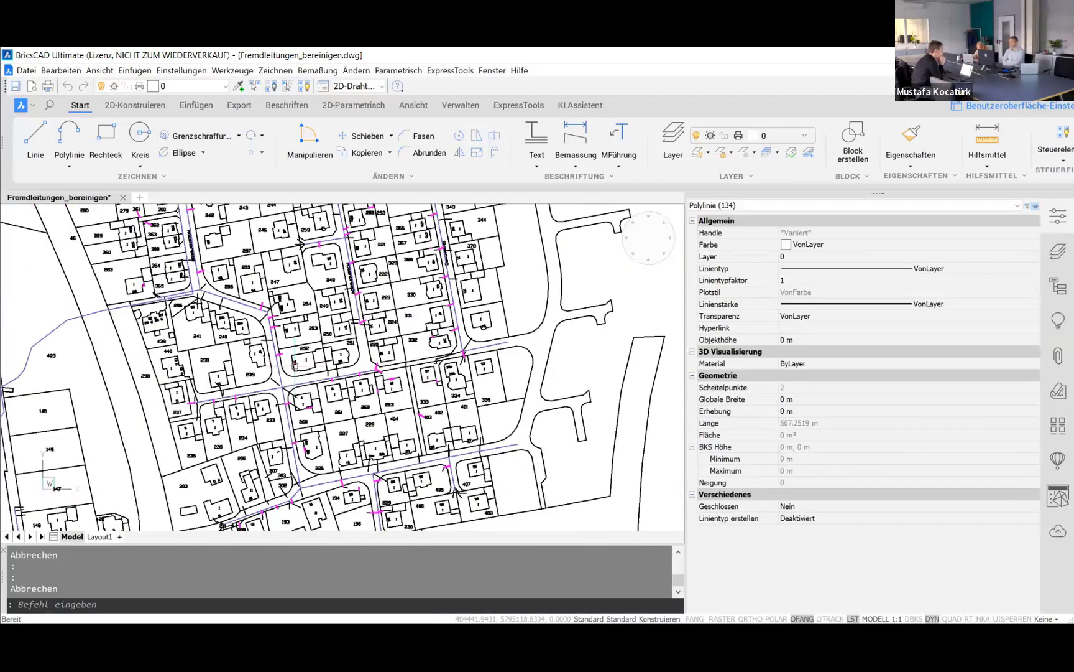
scroll(292, 429, "up", 3)
scroll(292, 430, "down", 1)
scroll(293, 429, "up", 3)
scroll(292, 429, "down", 5)
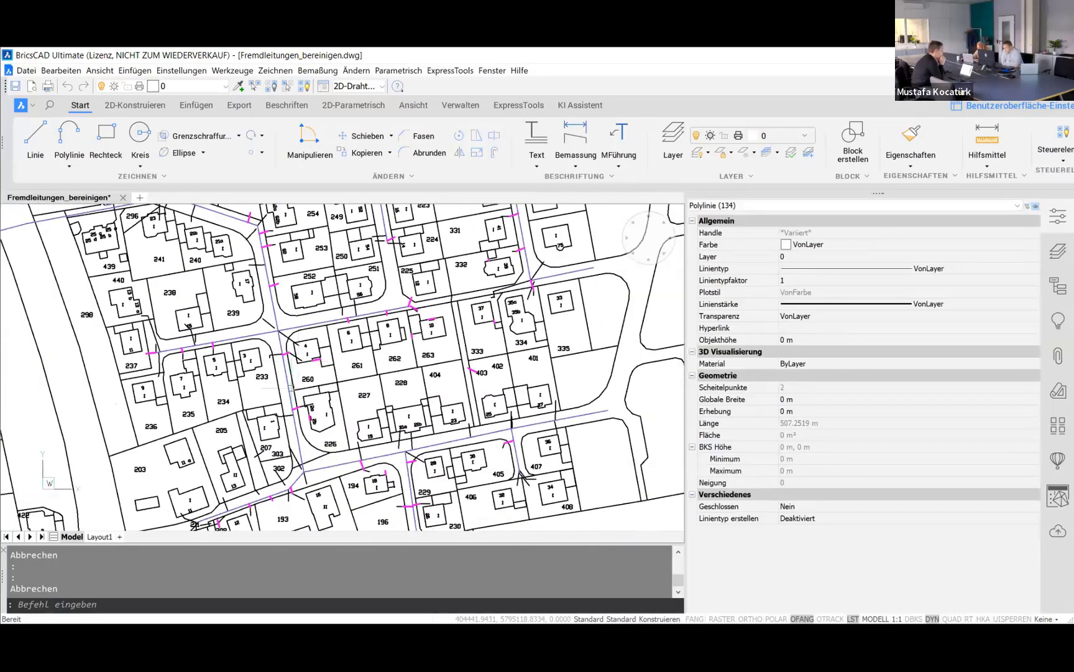
scroll(292, 429, "down", 2)
scroll(279, 299, "up", 1)
scroll(280, 298, "up", 4)
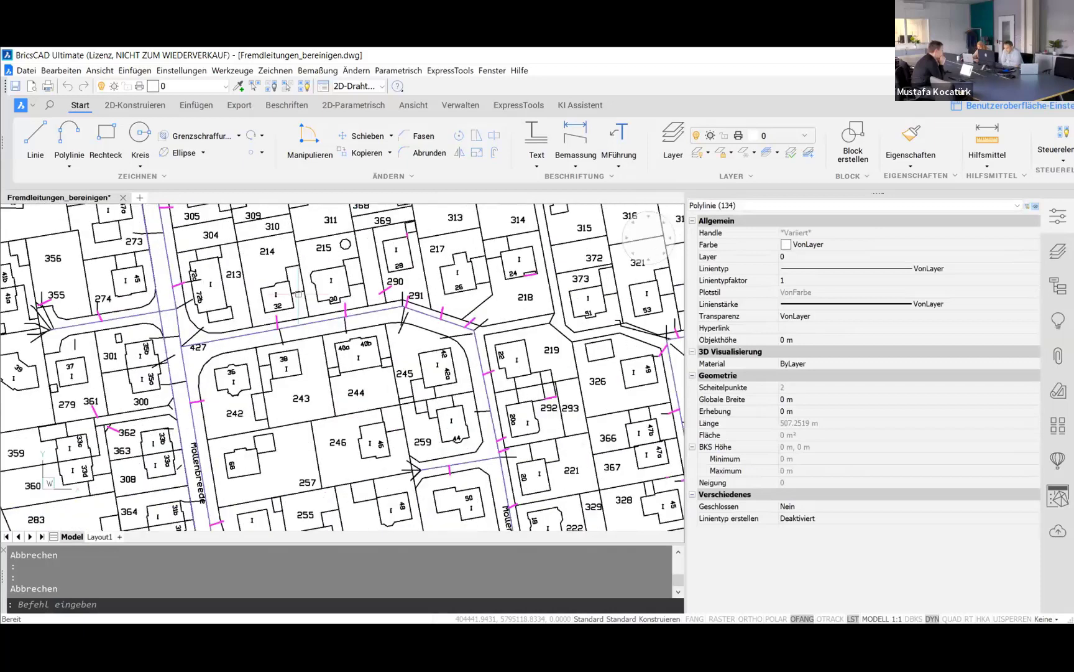
scroll(280, 299, "down", 4)
scroll(280, 299, "up", 4)
scroll(329, 258, "up", 3)
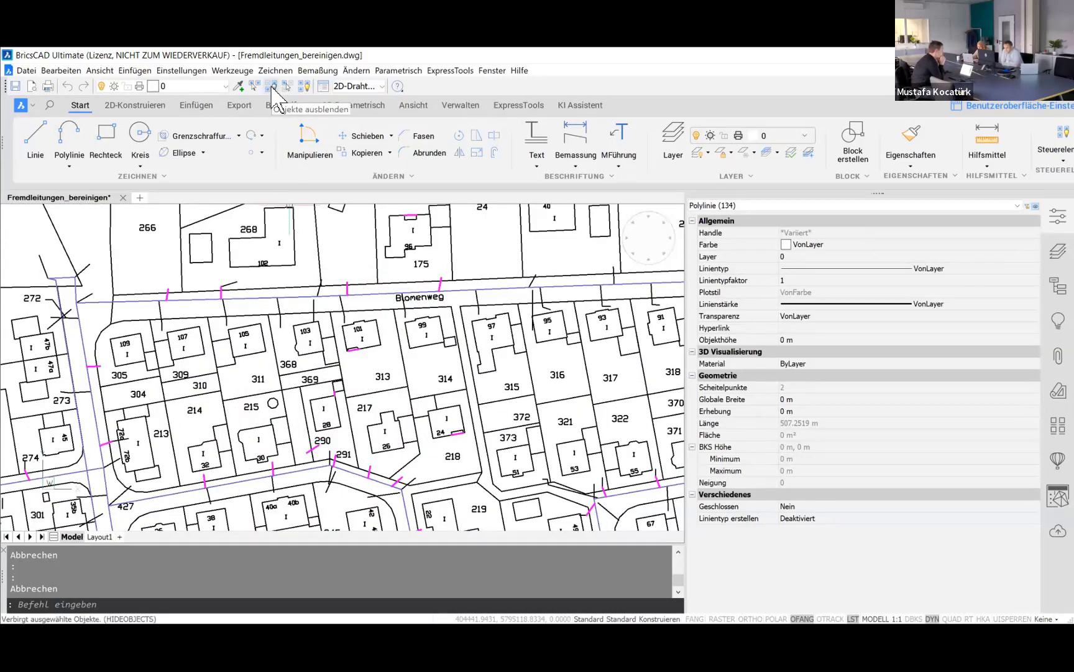
left_click(274, 93)
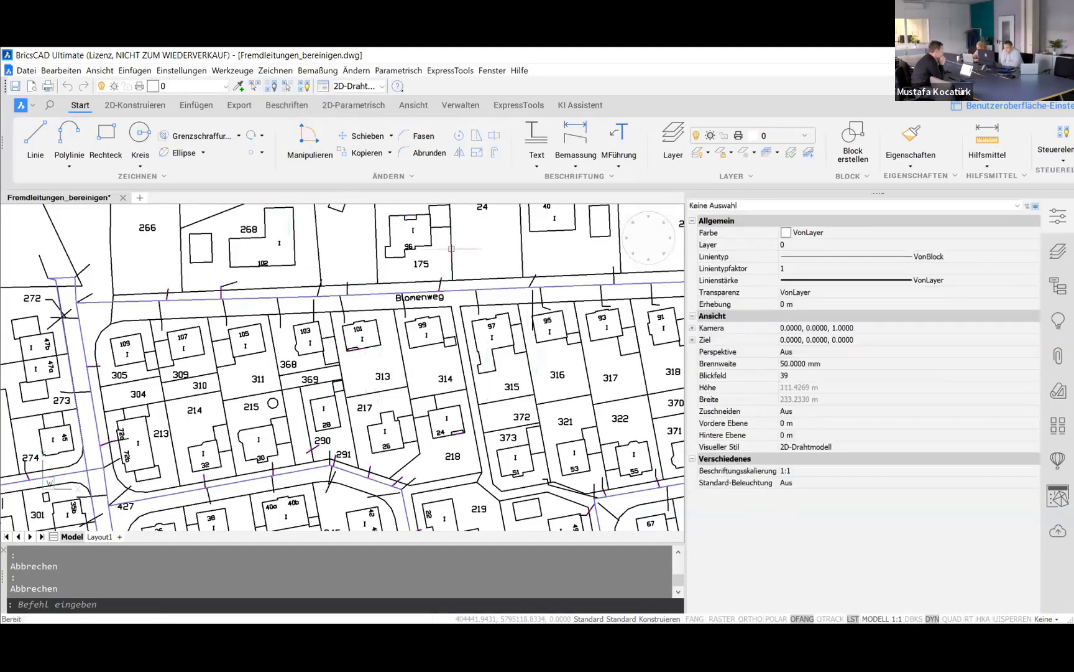
scroll(452, 248, "down", 1)
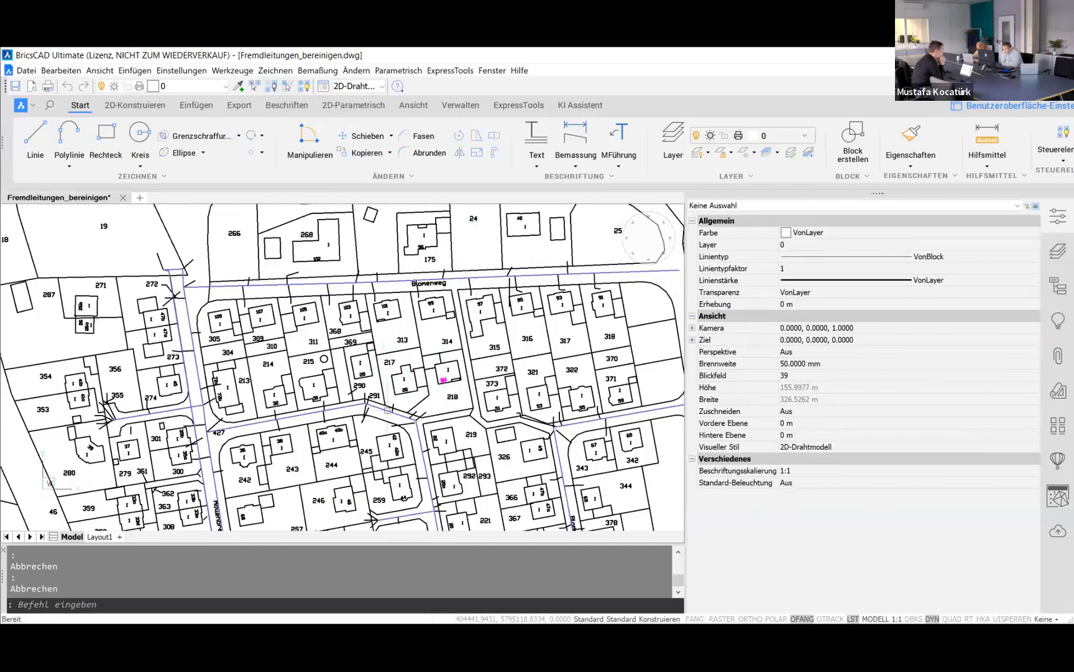
scroll(387, 411, "up", 2)
scroll(387, 410, "up", 2)
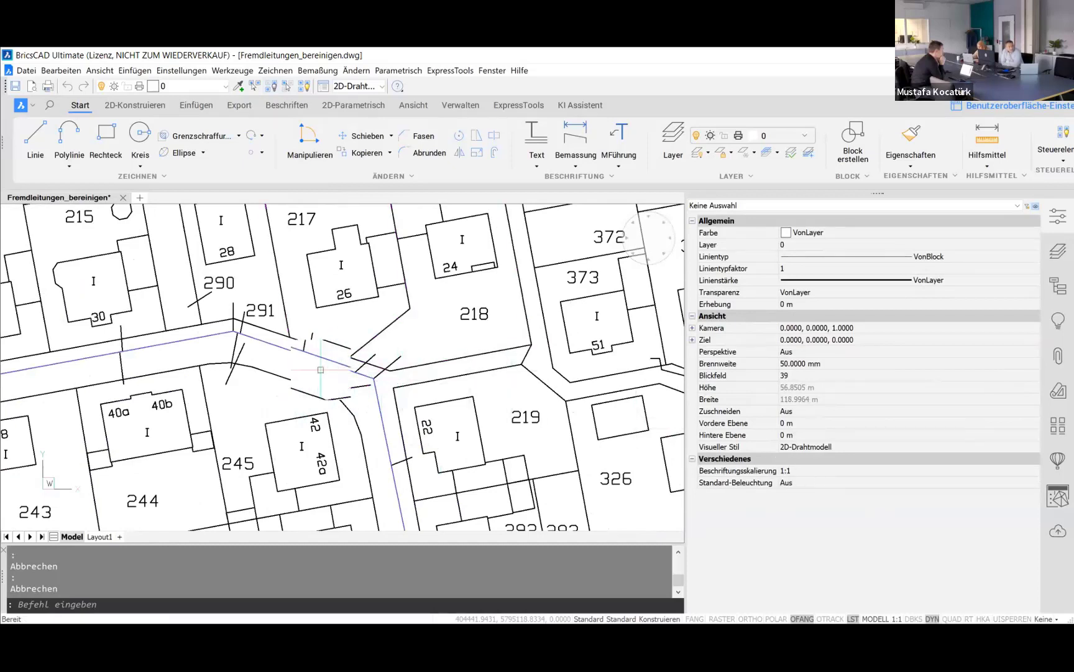
scroll(320, 369, "up", 1)
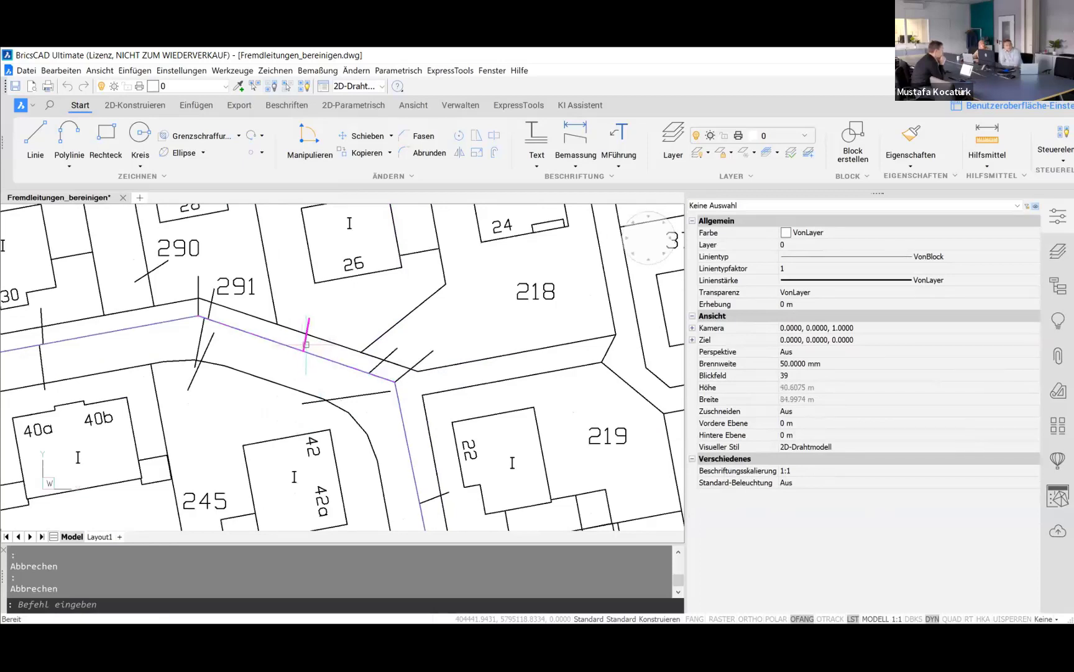
scroll(308, 349, "down", 1)
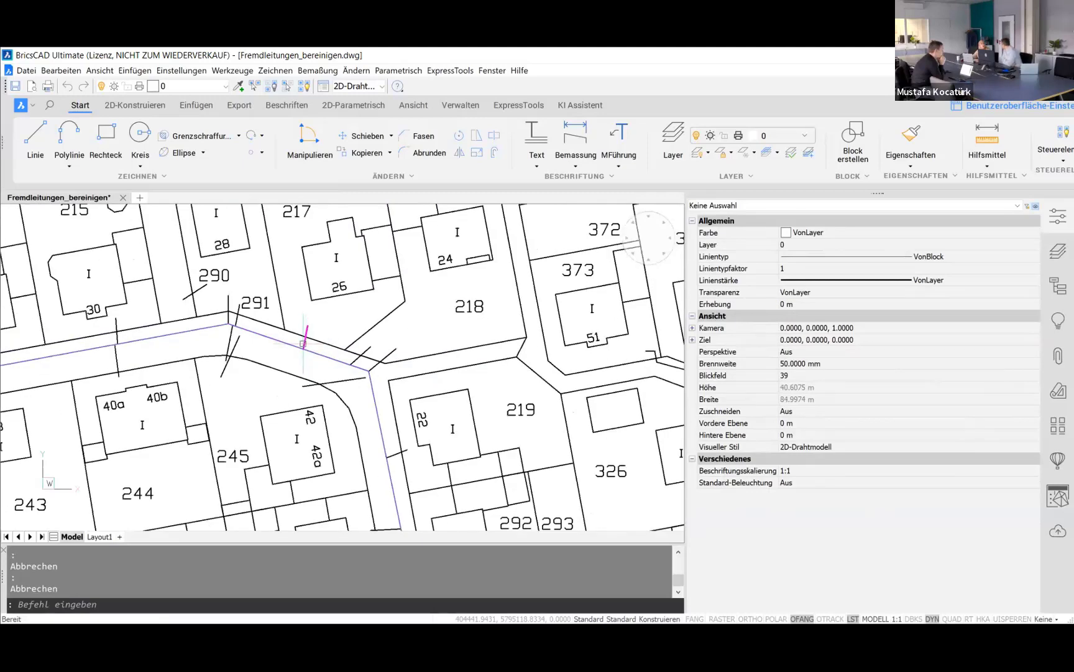
scroll(497, 391, "down", 1)
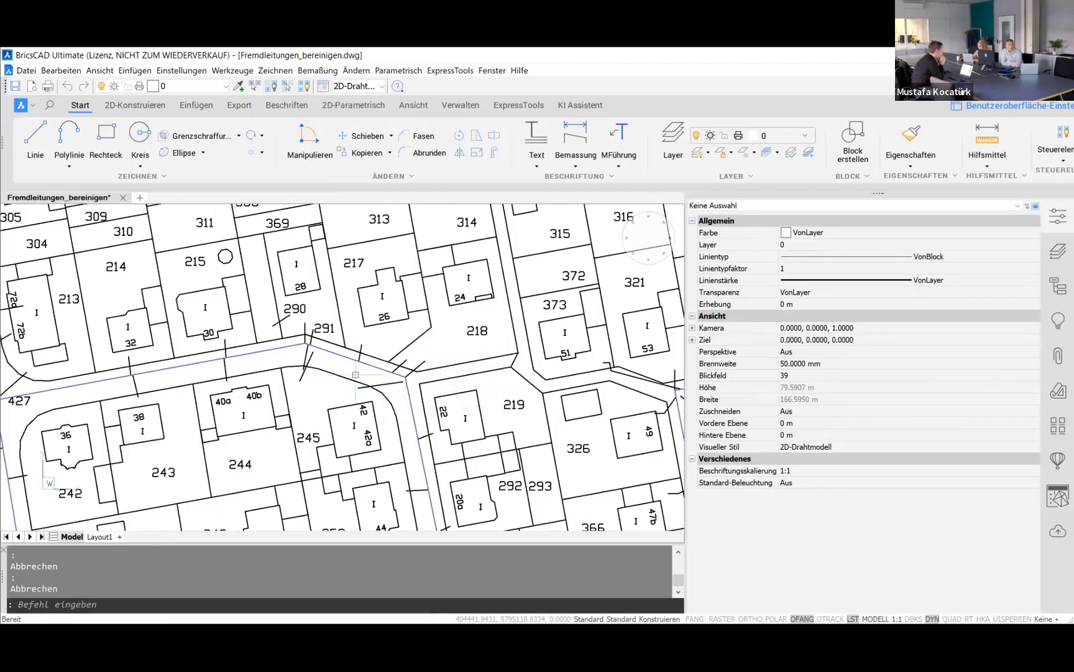
left_click(346, 407)
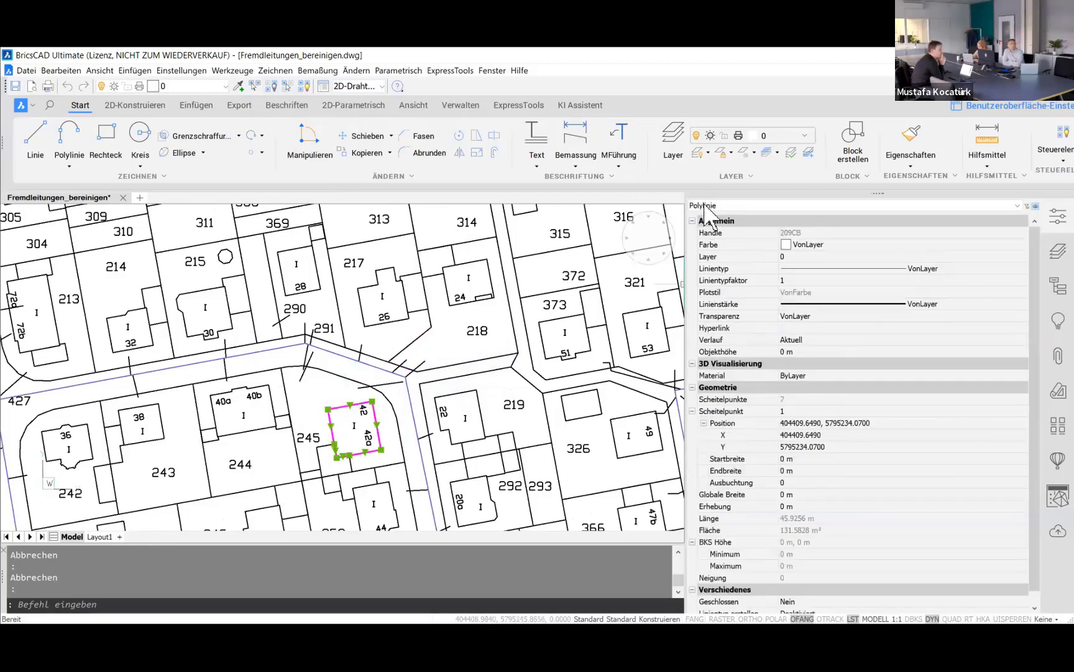
key("Escape")
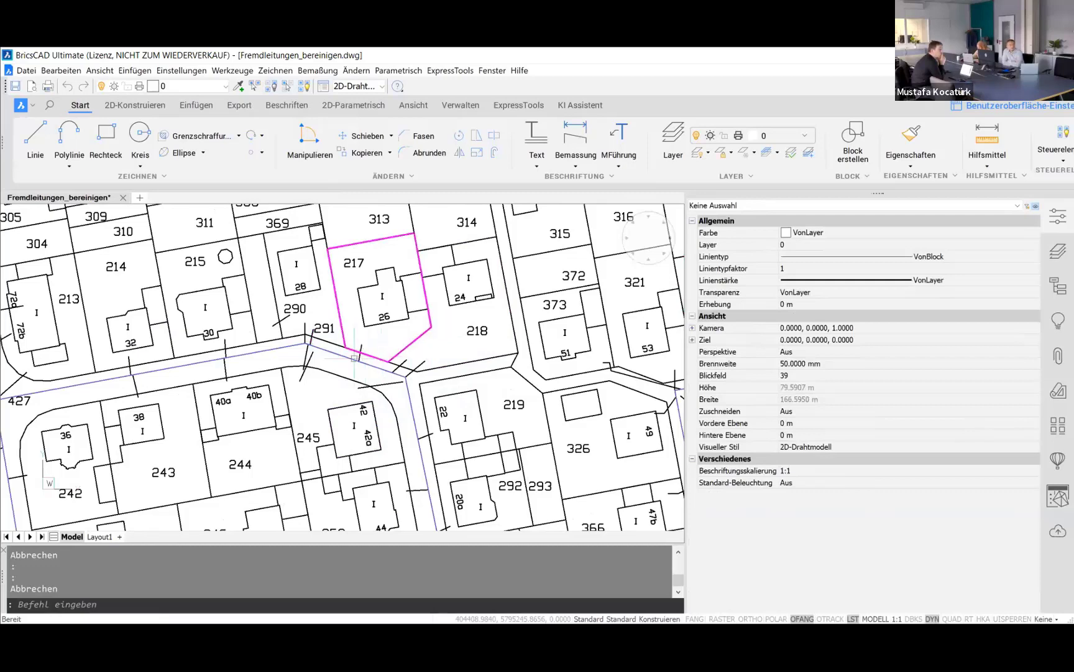
scroll(336, 362, "up", 2)
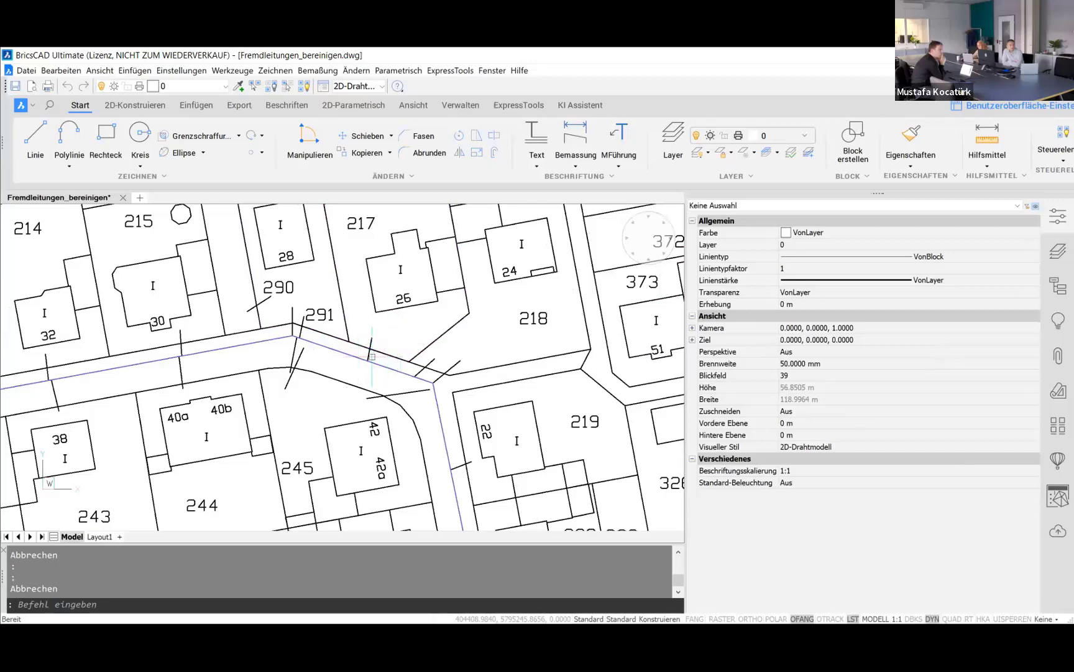
left_click(370, 356)
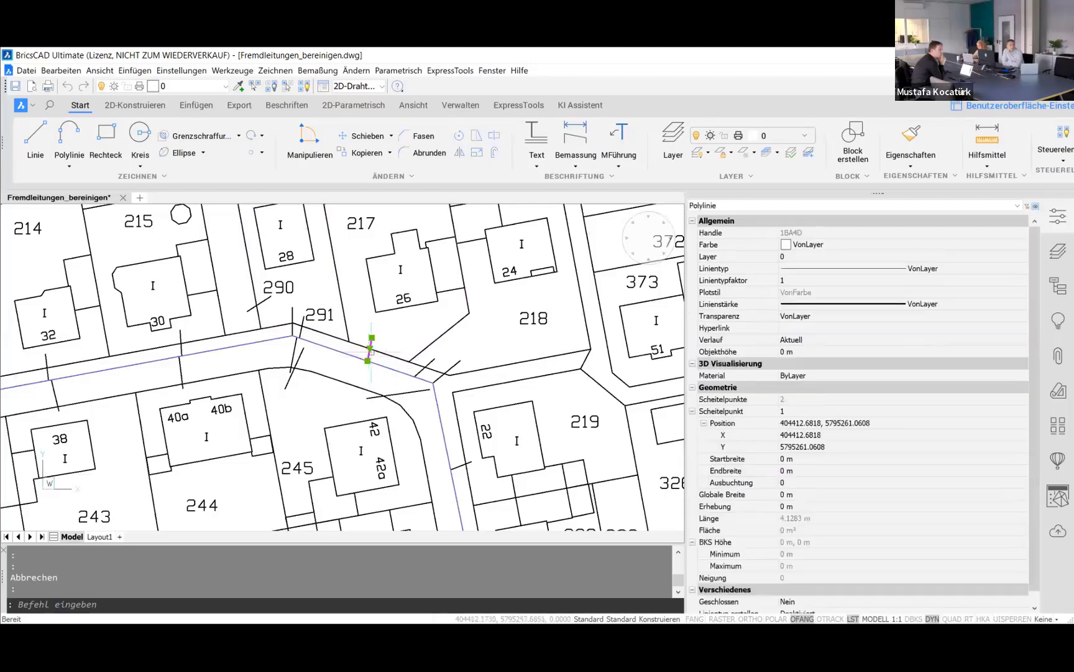
key("Escape")
left_click(391, 443)
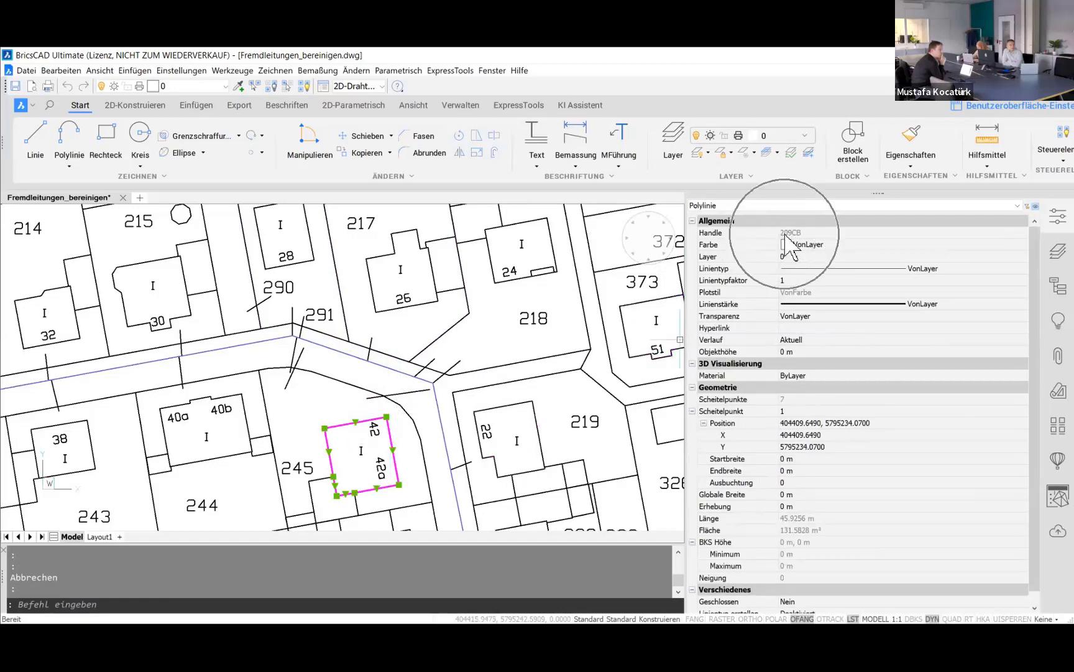
key("Escape")
left_click(530, 403)
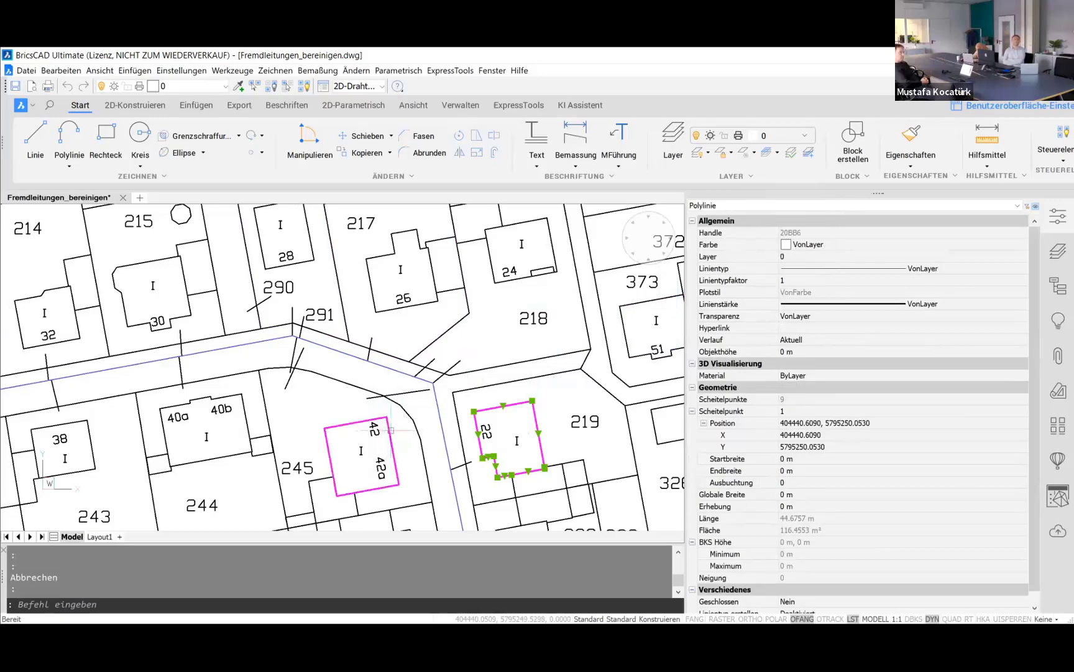
left_click(393, 454)
key("Escape")
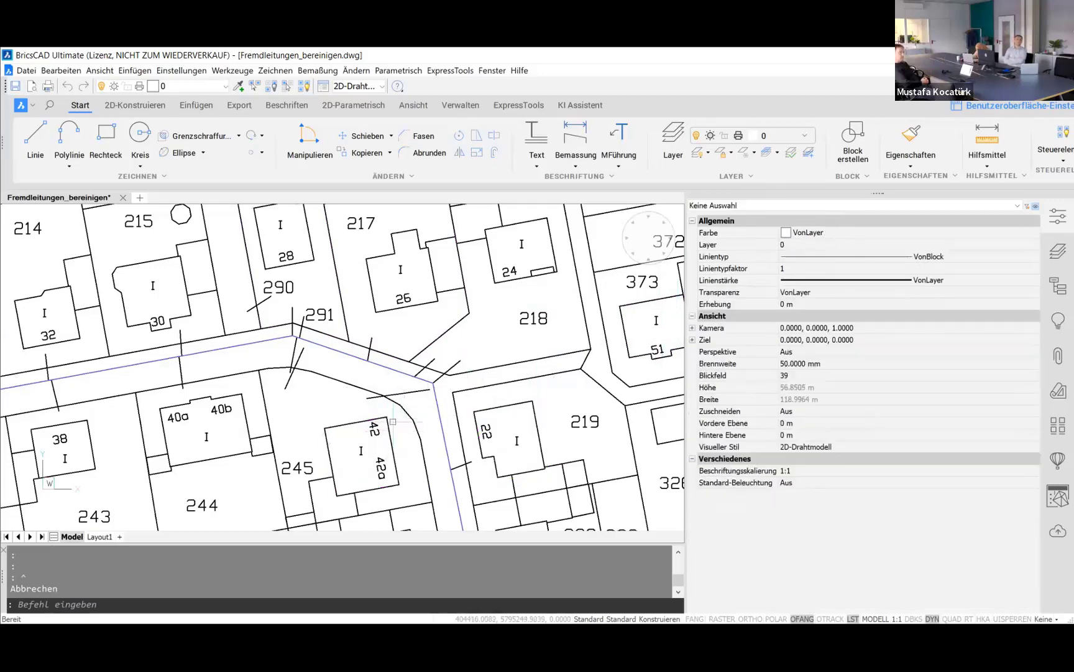
left_click(392, 447)
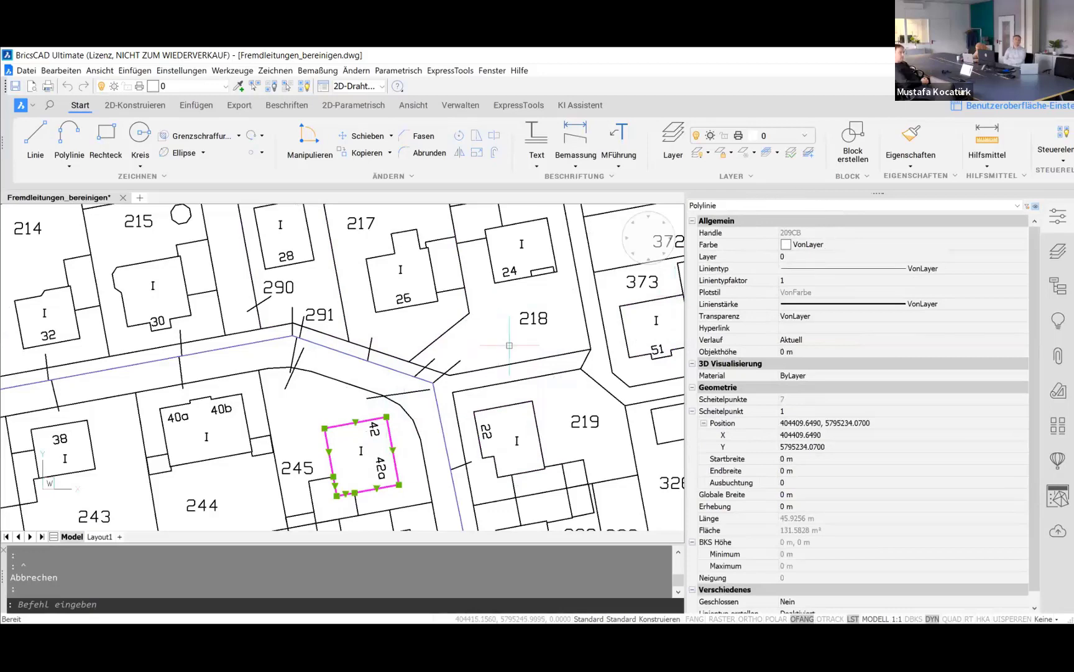
key("Escape")
left_click(587, 323)
left_click(787, 238)
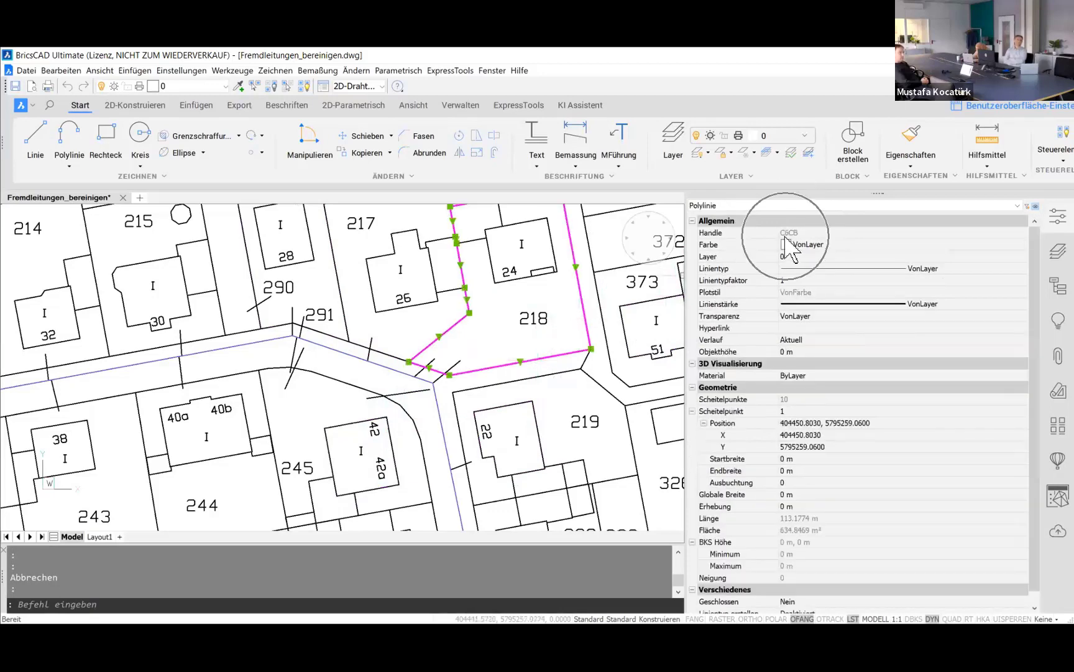
left_click(788, 237)
key("Escape")
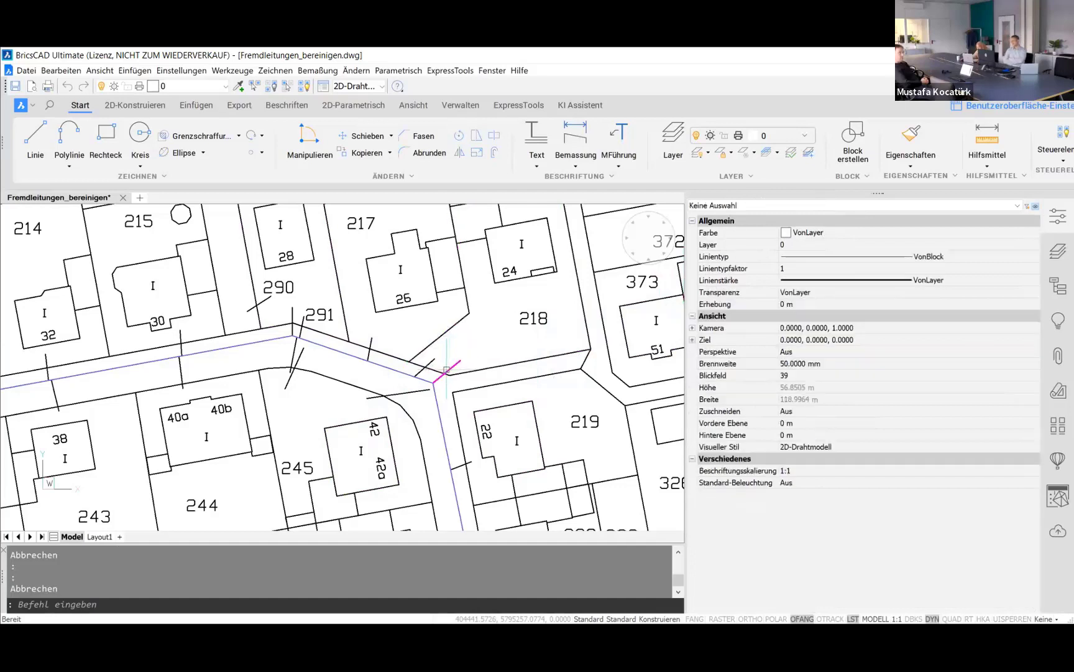
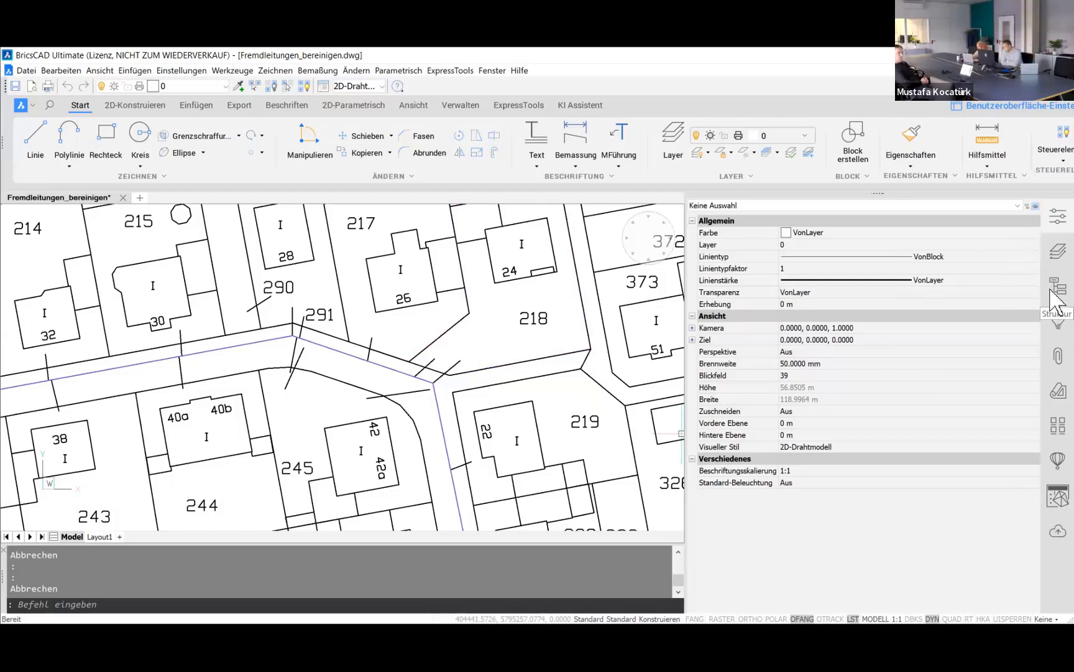
Step: Show the Structure panel for Fremdleitungen_bereinigen.dwg
left_click(1051, 287)
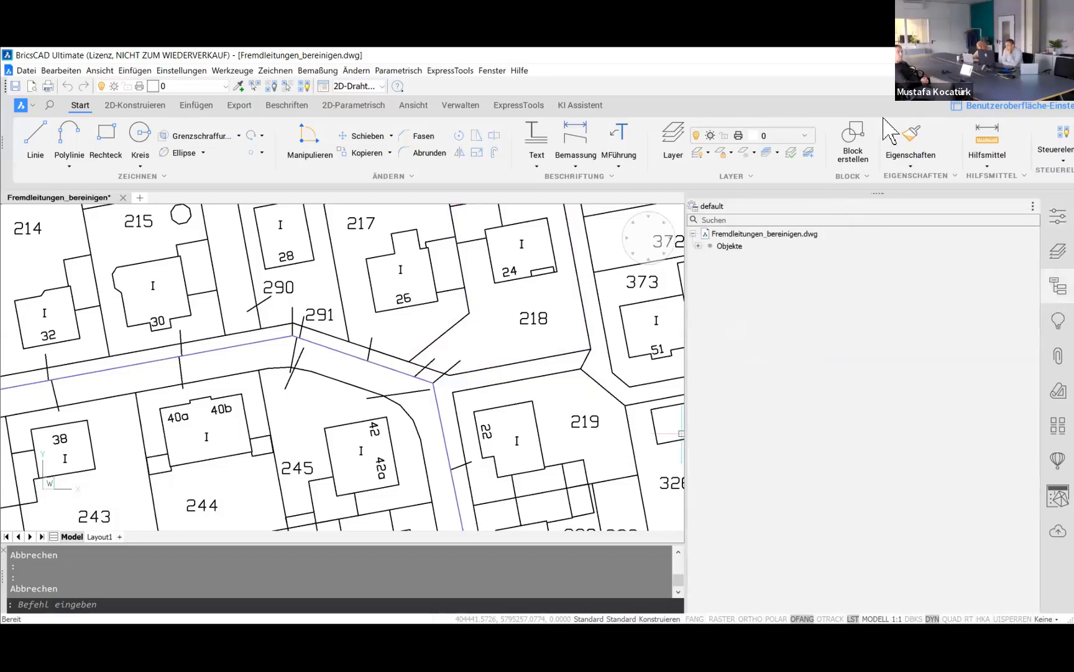
right_click(1015, 153)
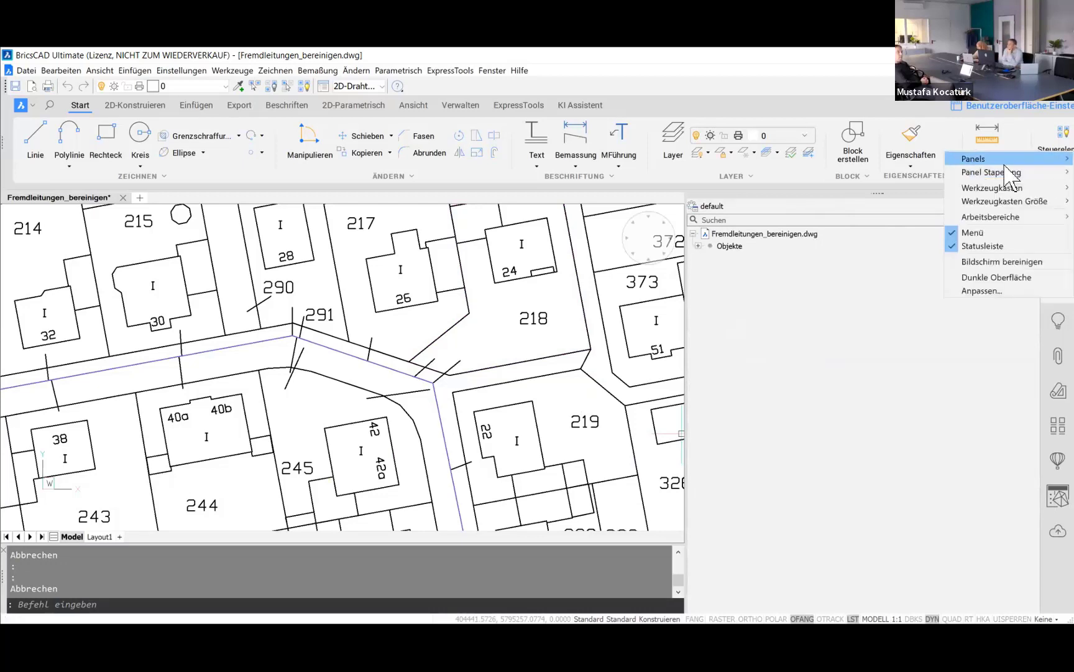
mouse_move(1005, 158)
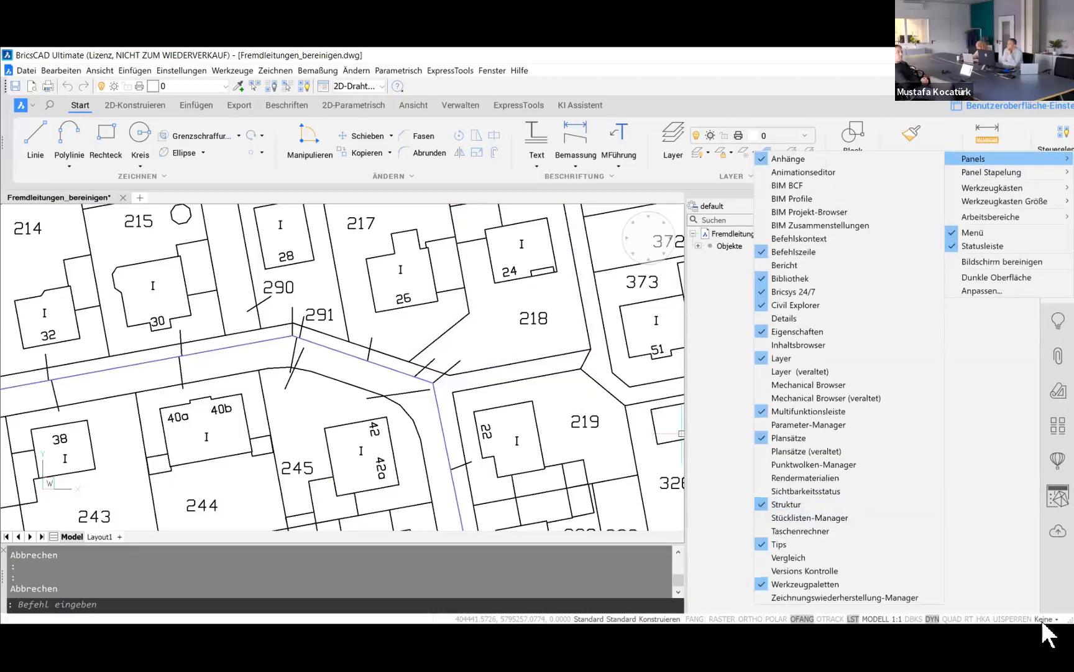
key("Escape")
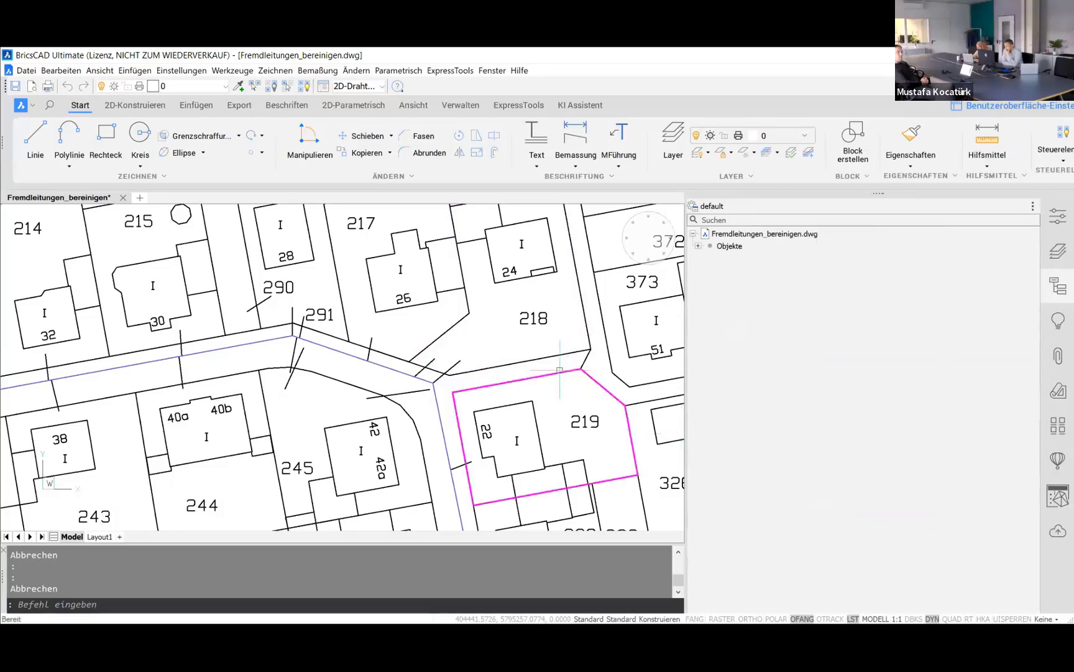
Step: Zoom out the drawing and bring up the structure tree configuration list
scroll(463, 354, "down", 2)
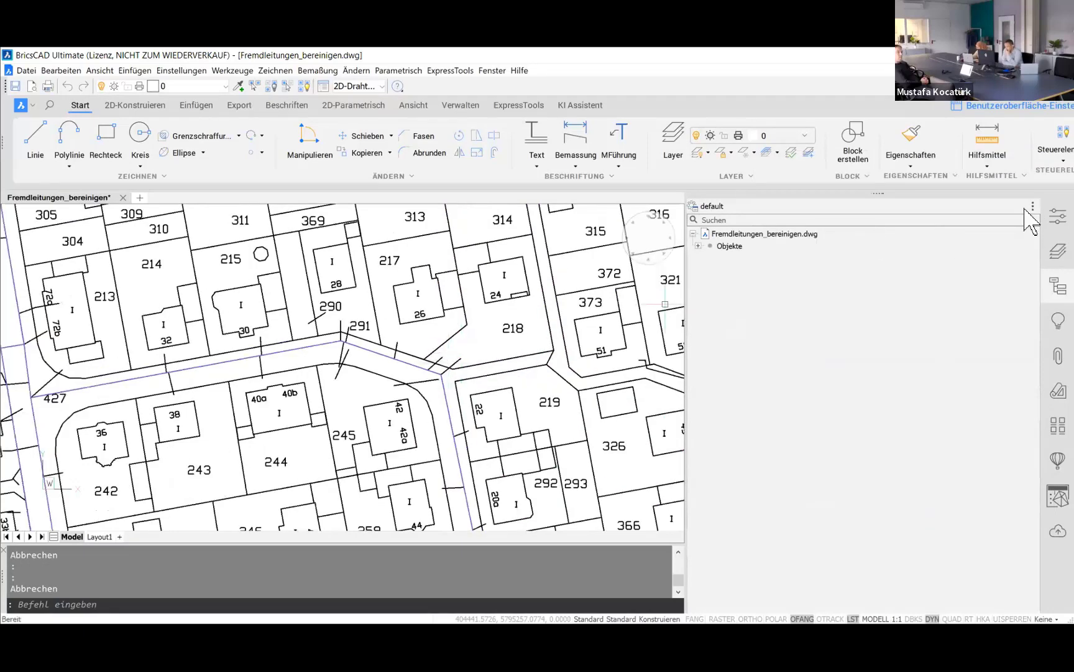
key("ctrl")
key("ctrl")
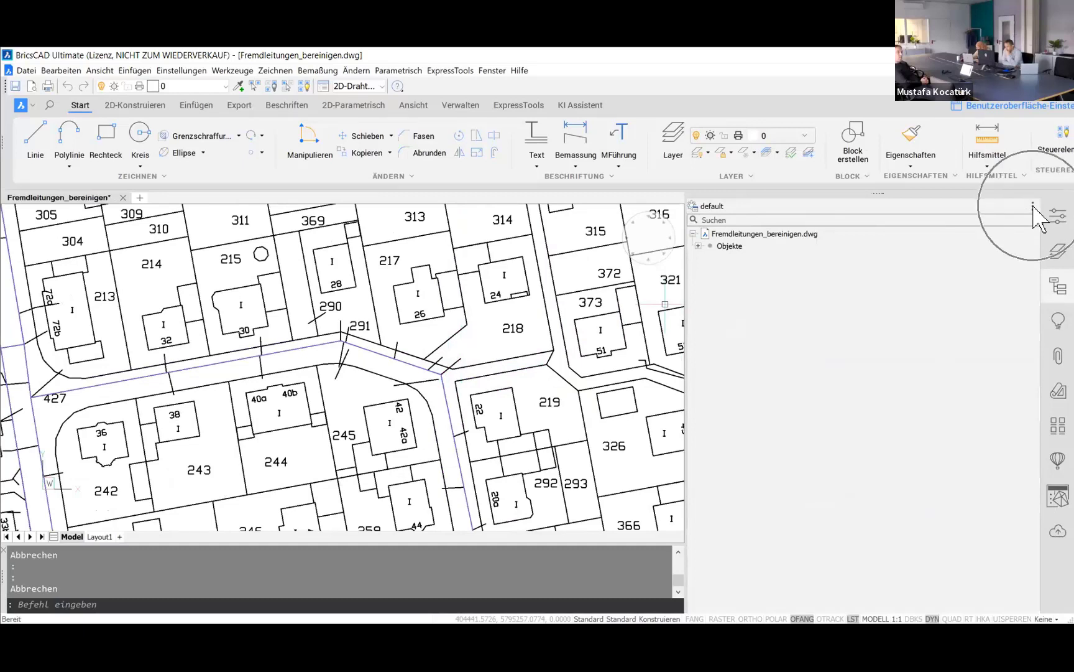
key("ctrl")
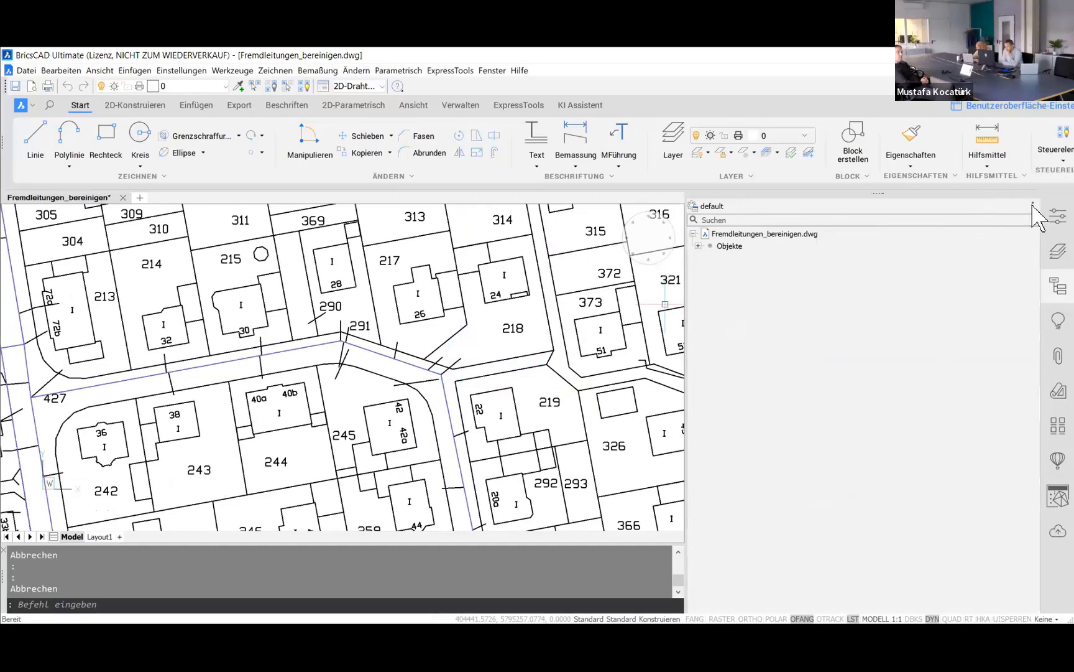
left_click(1033, 206)
key("ctrl")
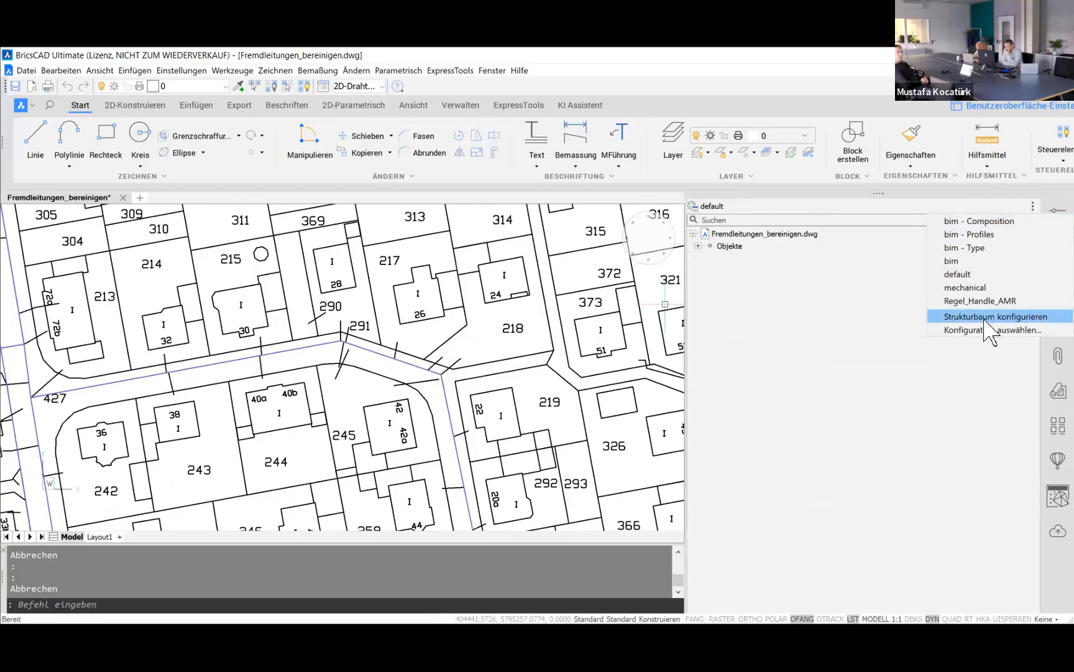
Step: In the structure tree configuration, add a new rule after the Objekte rule
left_click(991, 317)
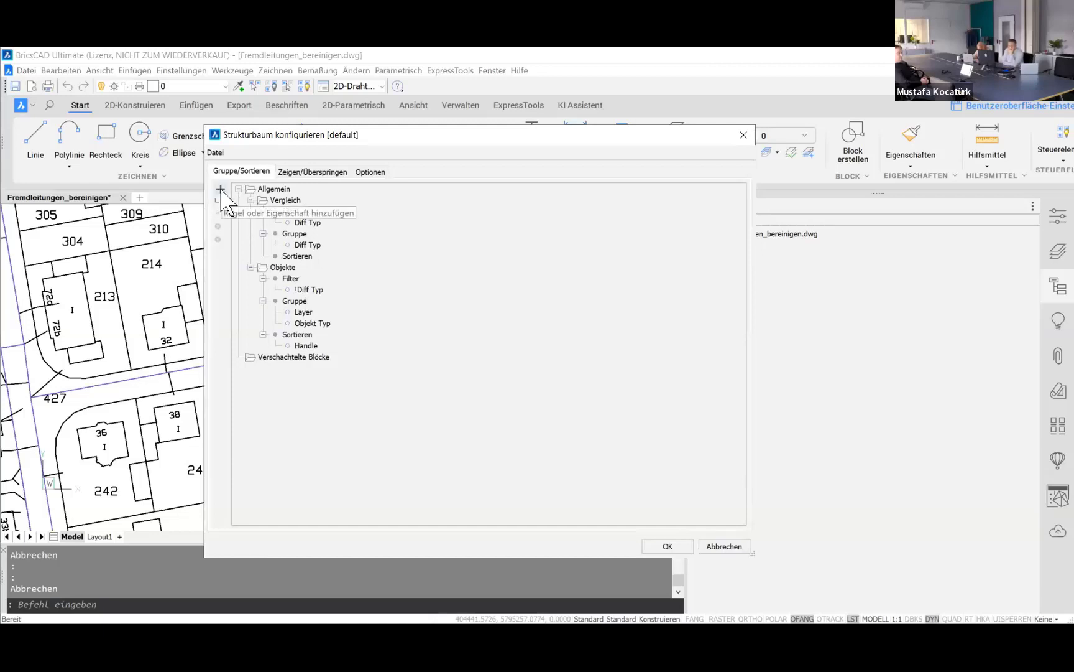
left_click(283, 268)
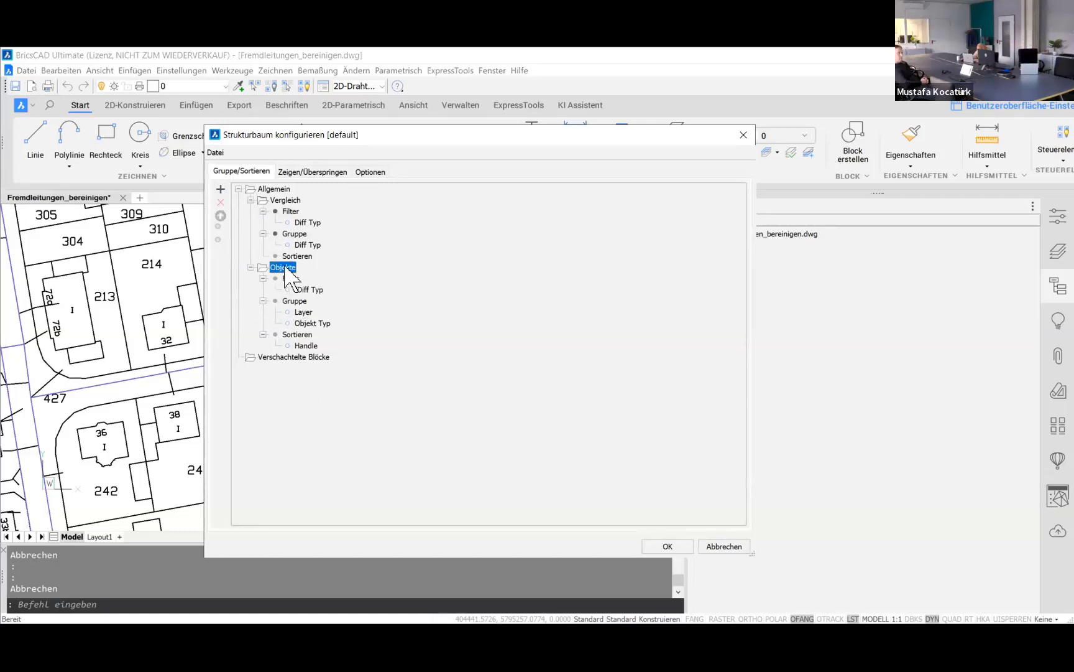
right_click(284, 267)
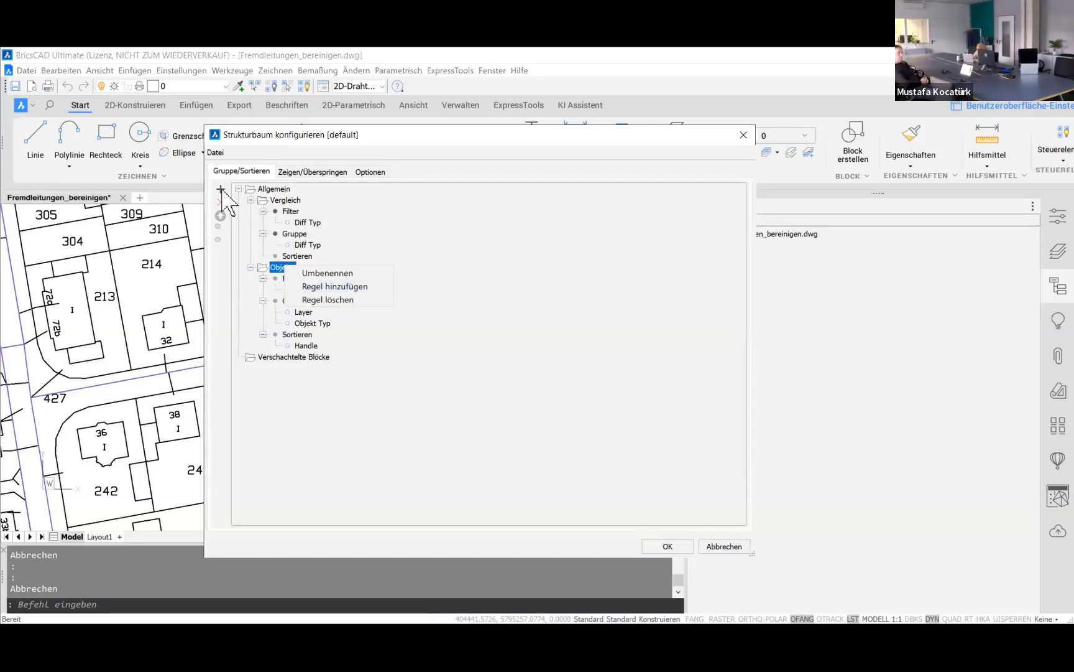
left_click(221, 189)
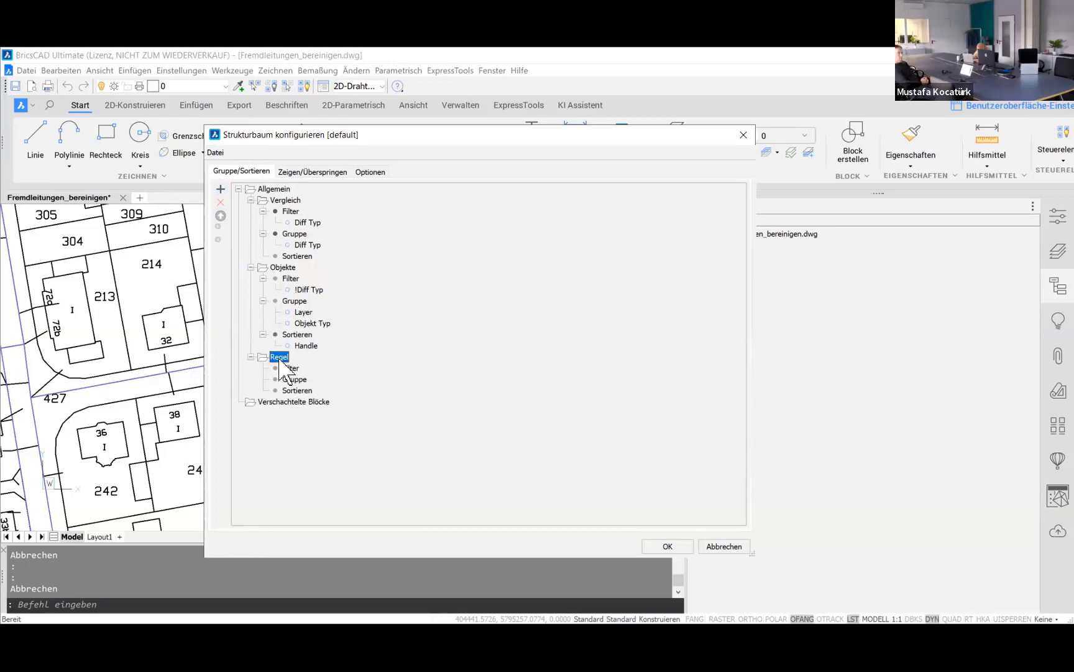
Step: Rename the new rule to 'Regel Handle'
left_click(279, 360)
right_click(285, 362)
left_click(305, 364)
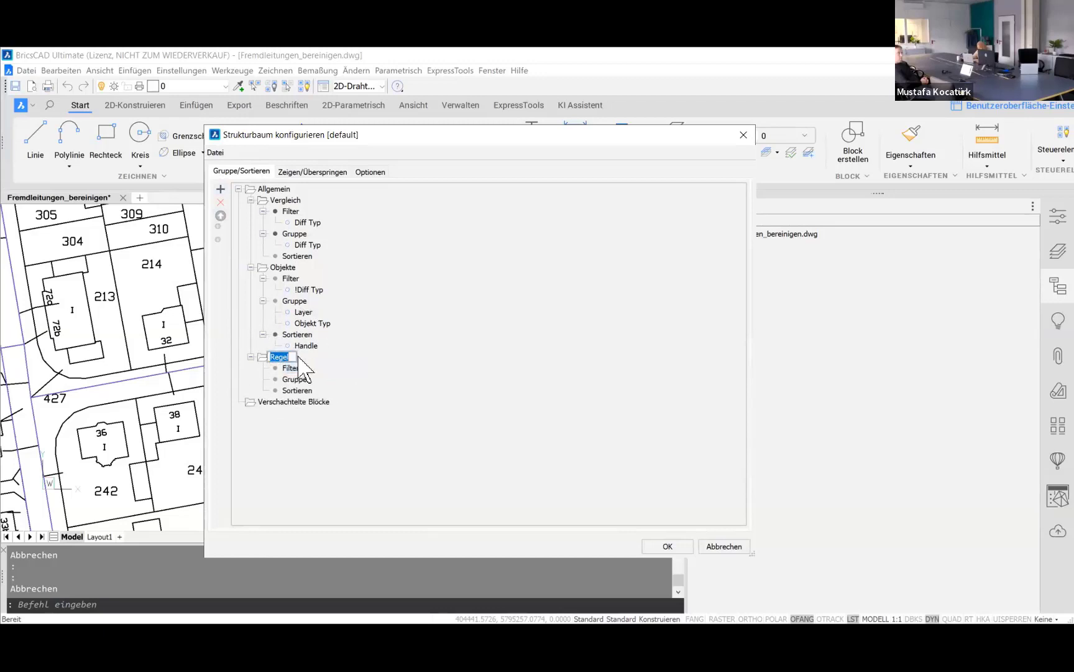
type("Regel")
type(" Handle")
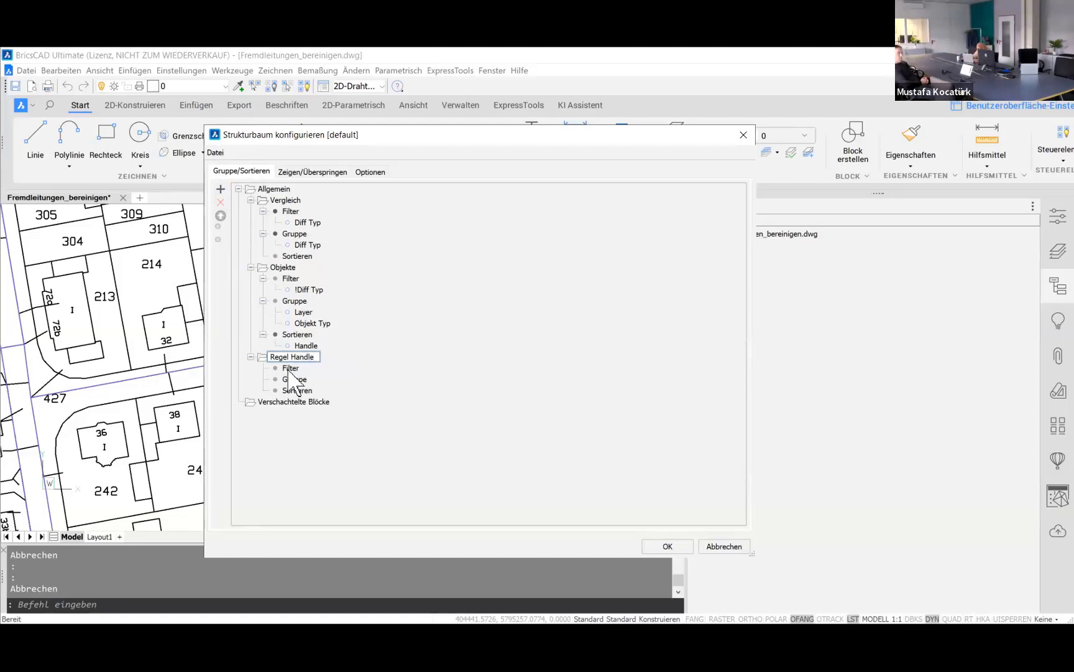
Step: Add the Handle property as the filter under Regel Handle's Filter node
left_click(290, 368)
left_click(290, 370)
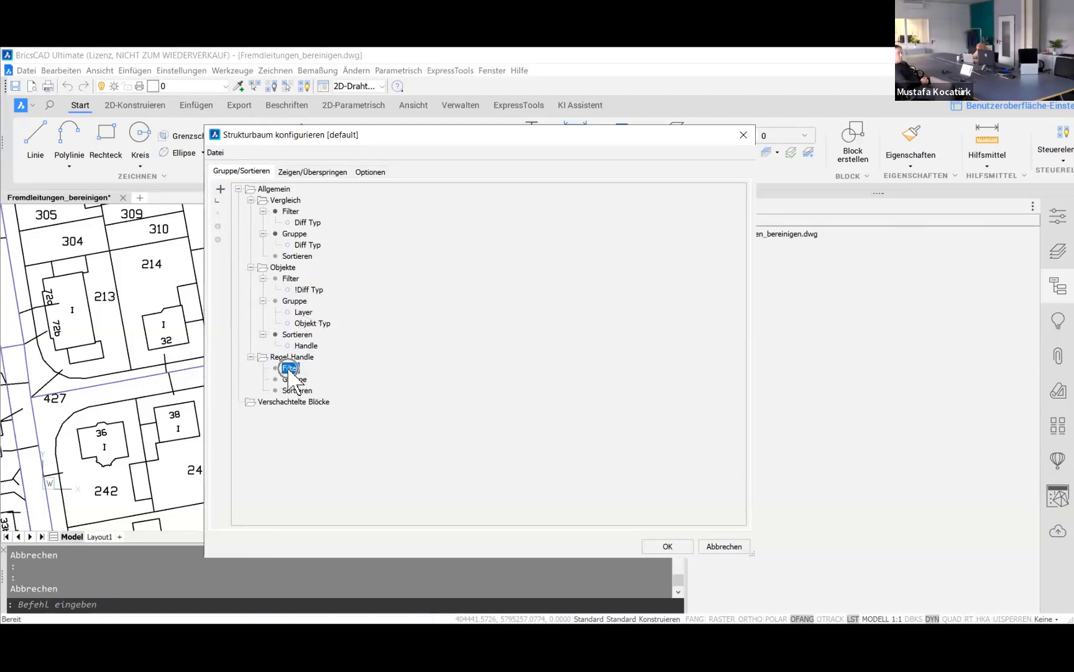
right_click(290, 372)
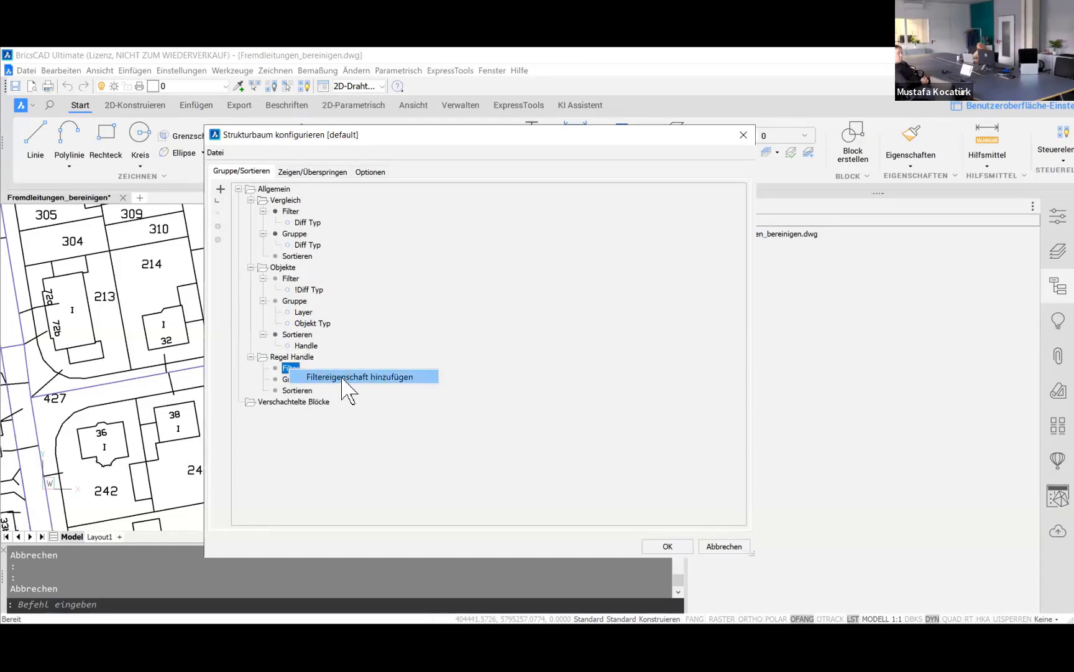
left_click(343, 379)
left_click(343, 379)
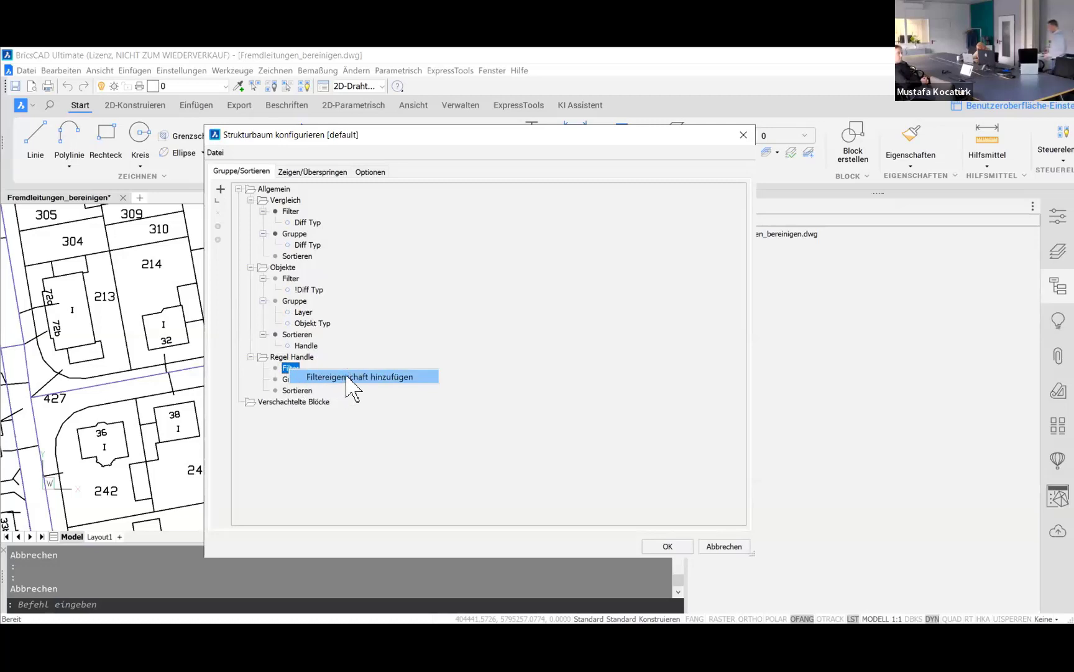
left_click(349, 382)
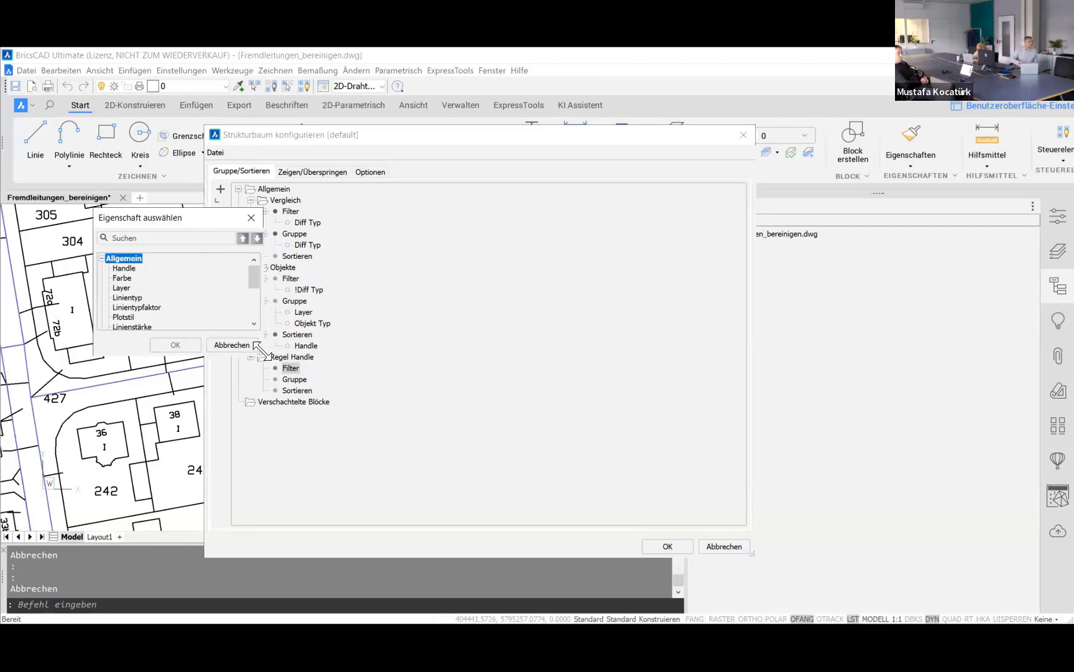
left_click_drag(260, 352, 326, 430)
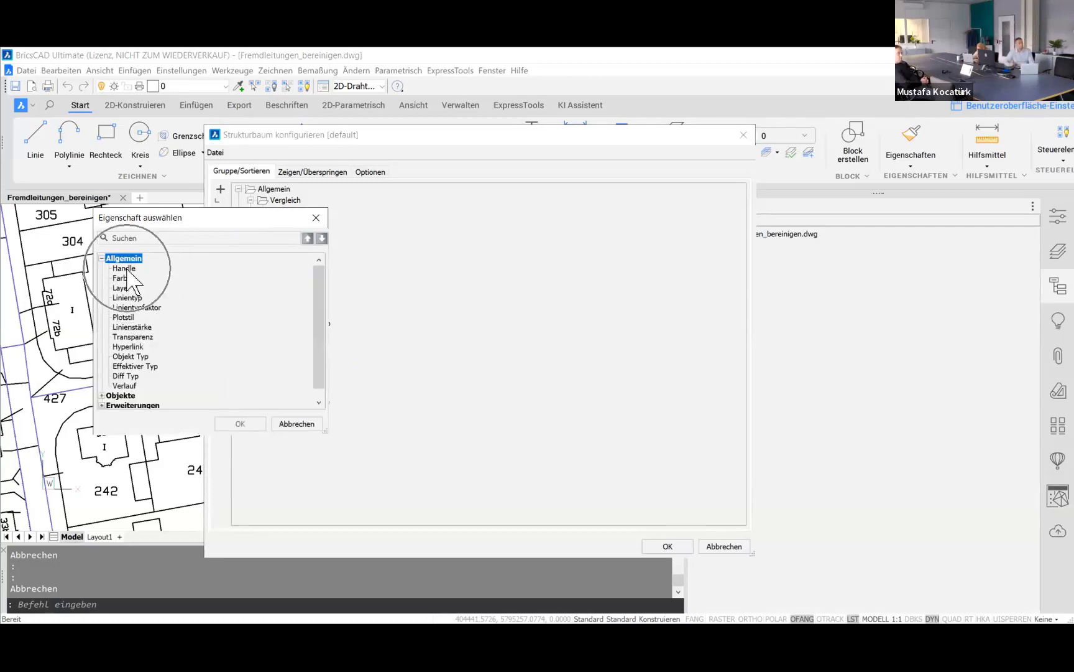
left_click(127, 271)
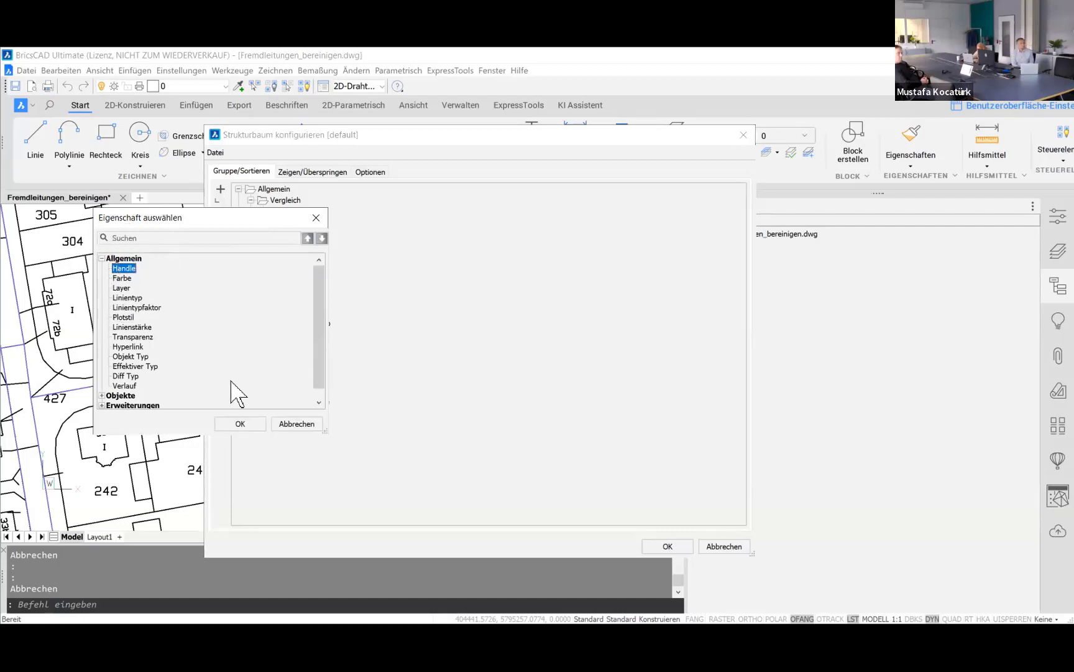
left_click(241, 424)
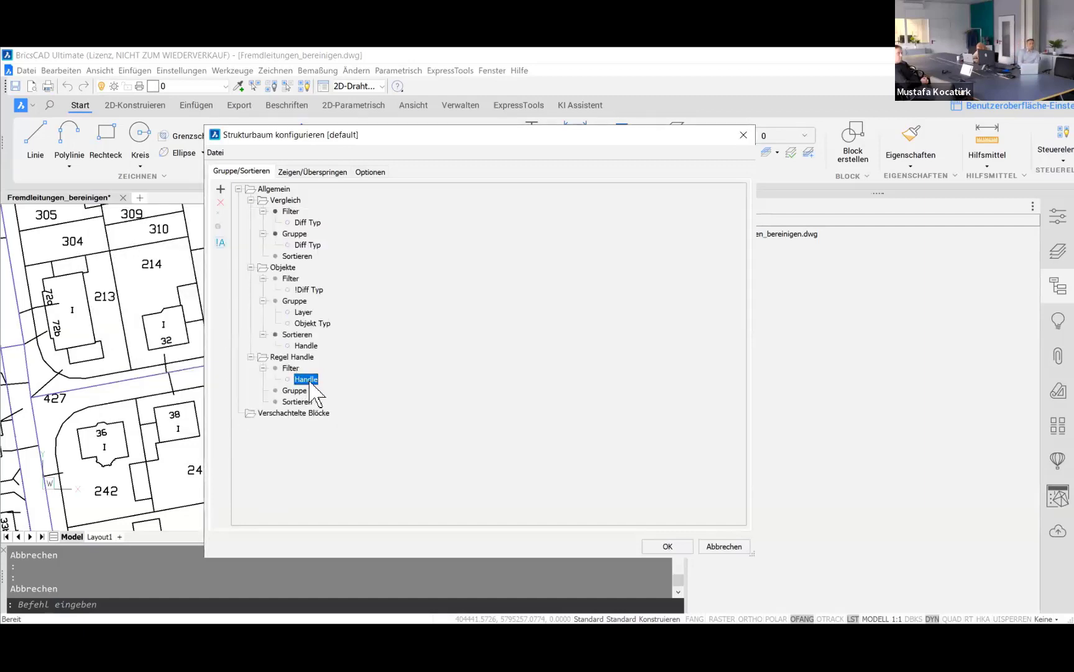
left_click(273, 357)
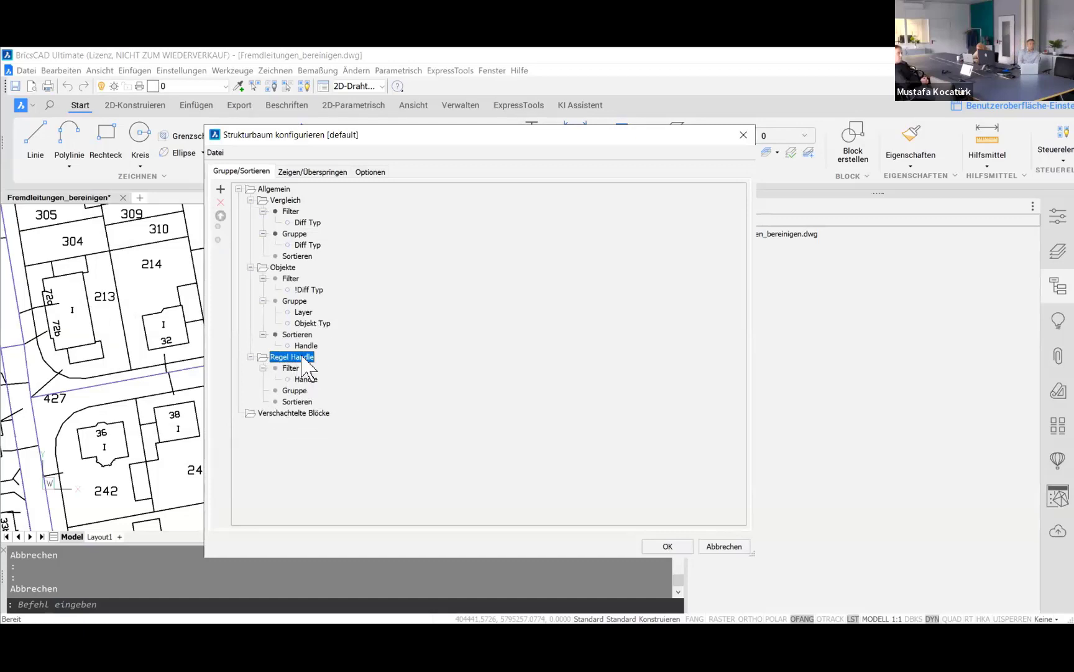
Step: Move the Regel Handle rule to the top of the tree under Allgemein
left_click(221, 216)
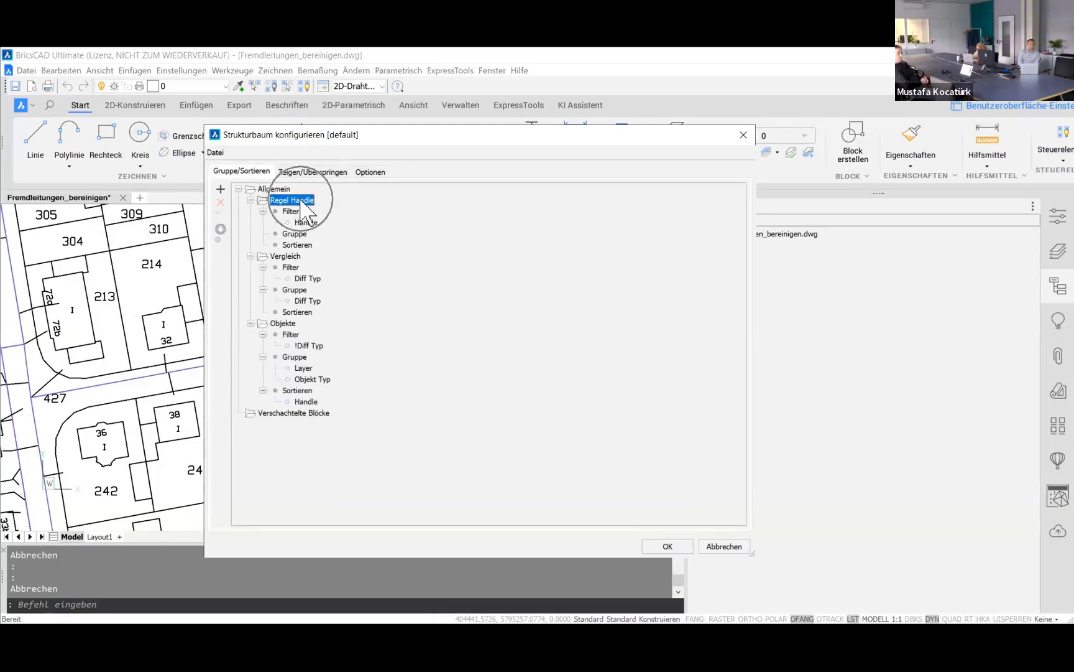
left_click(218, 154)
left_click(217, 153)
left_click(218, 154)
Step: Save the structure tree configuration as Handle_AMR
left_click(217, 154)
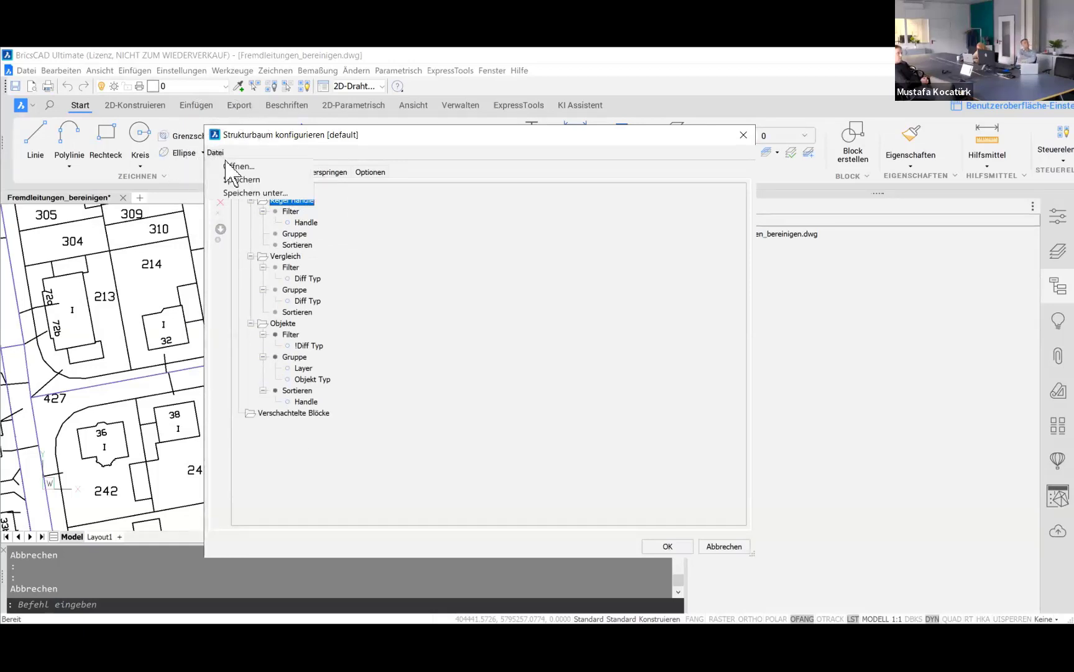
left_click(276, 194)
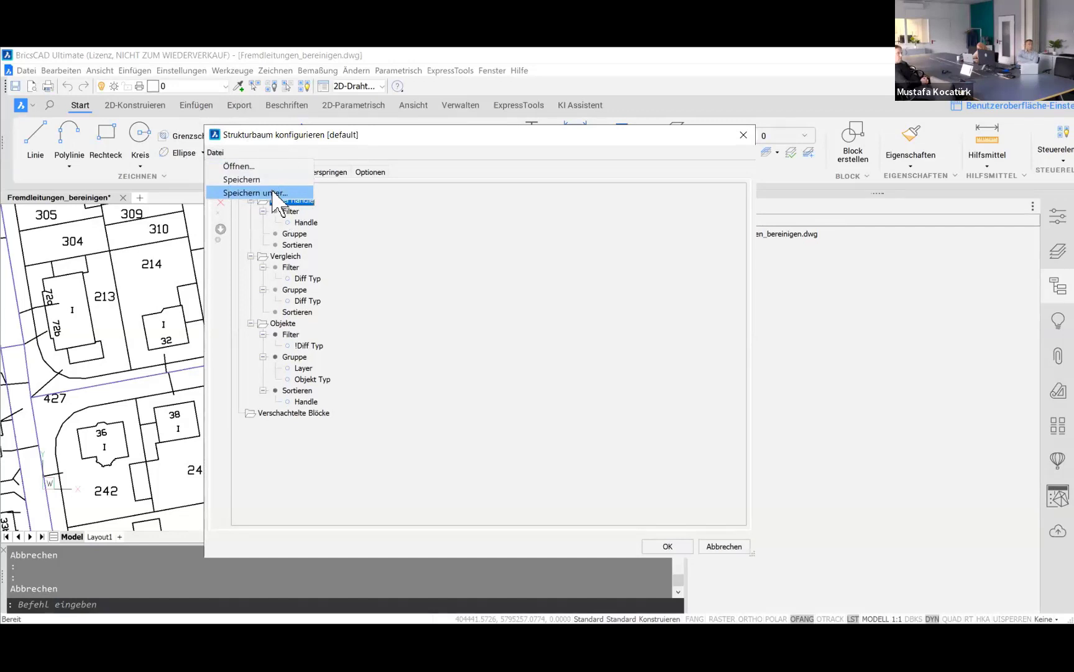
left_click(275, 194)
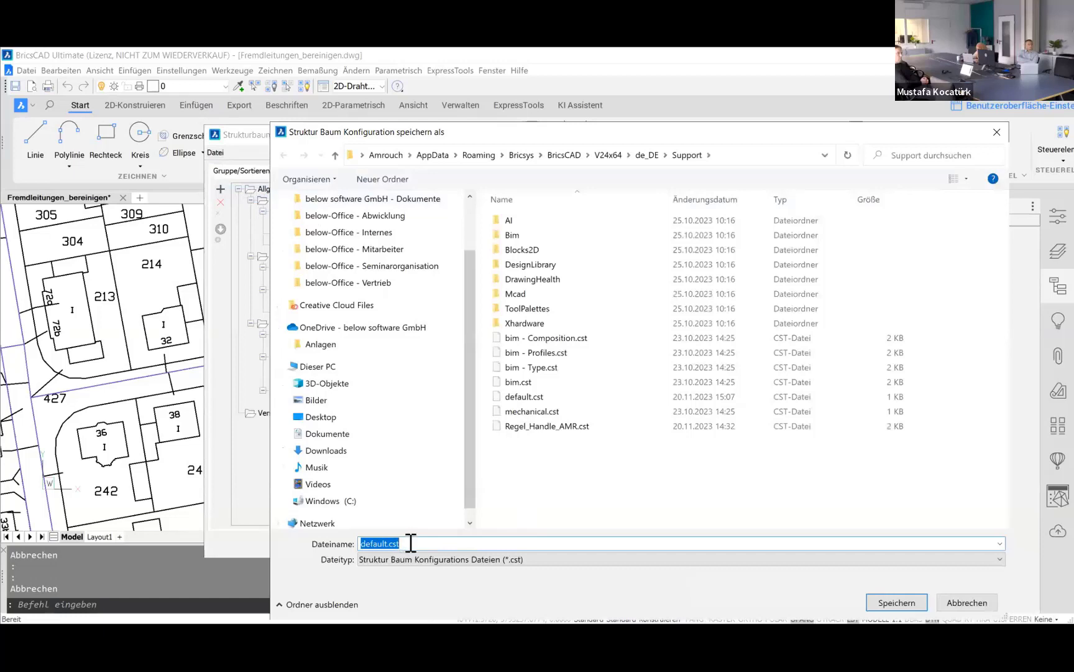
type("Handle_AMR")
left_click(909, 603)
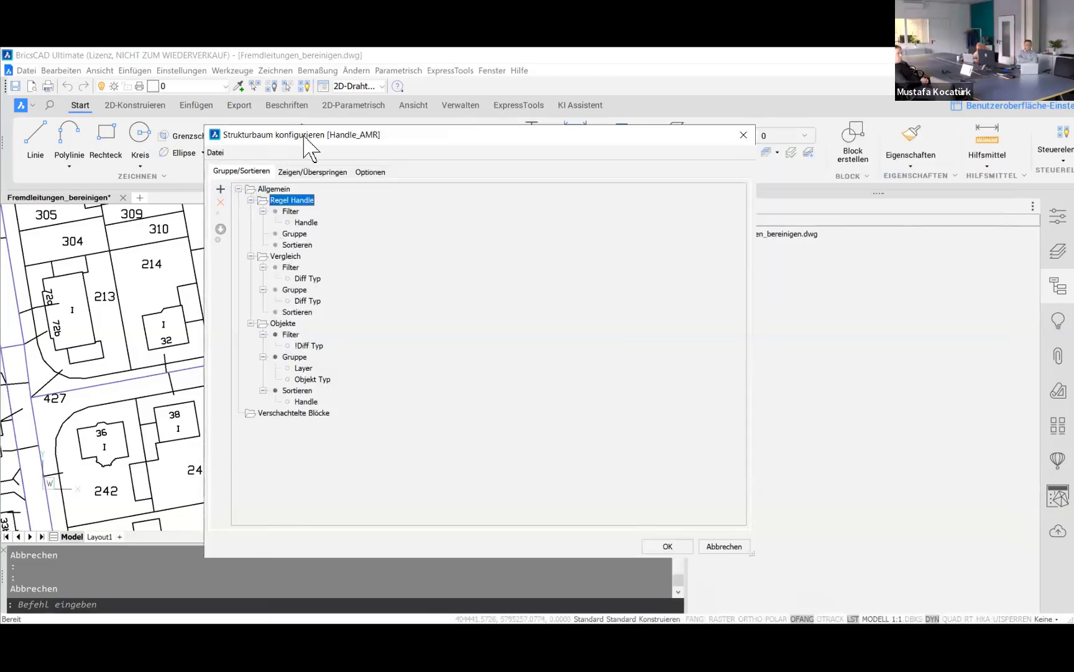
Step: Apply Handle_AMR to the Structure panel and expand Regel Handle to list its handles
left_click_drag(305, 136, 230, 158)
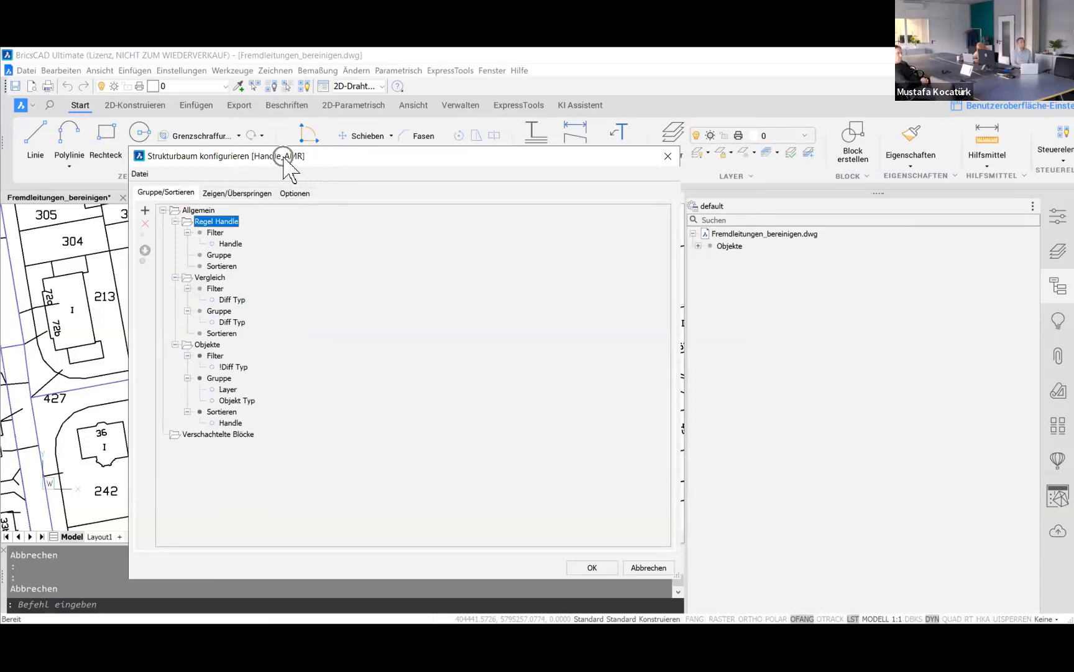
left_click(592, 567)
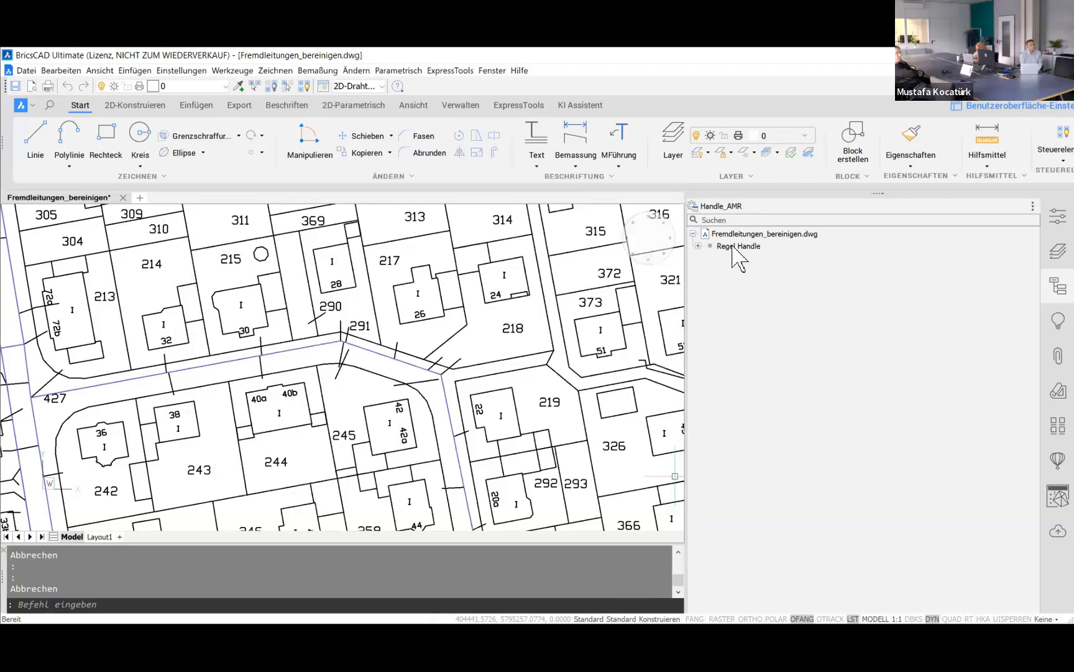
left_click(740, 247)
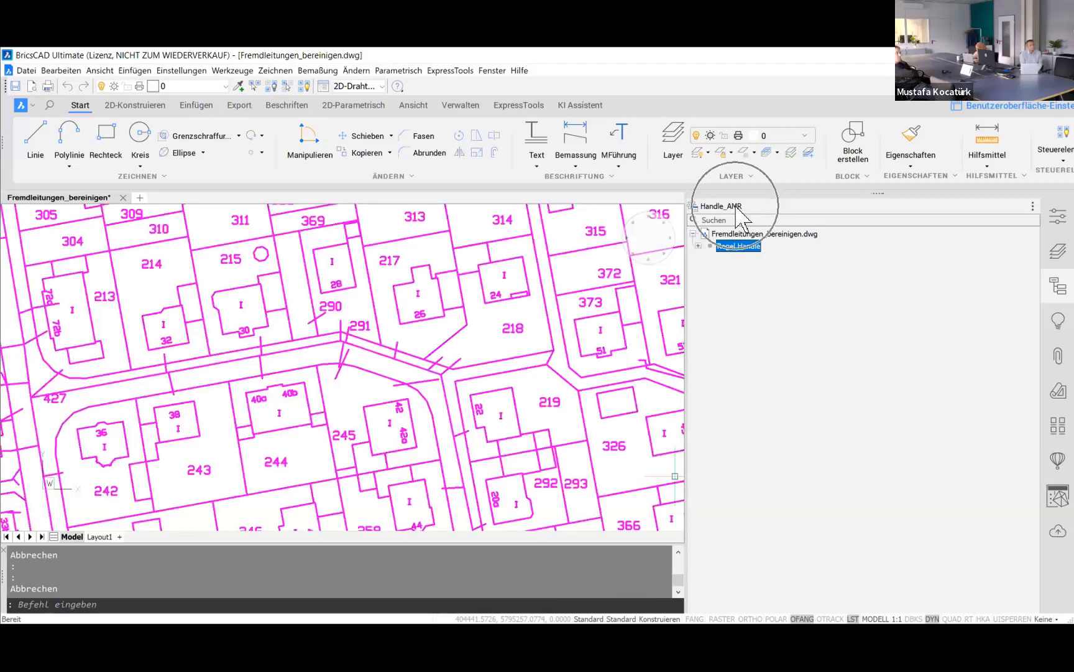
left_click(698, 246)
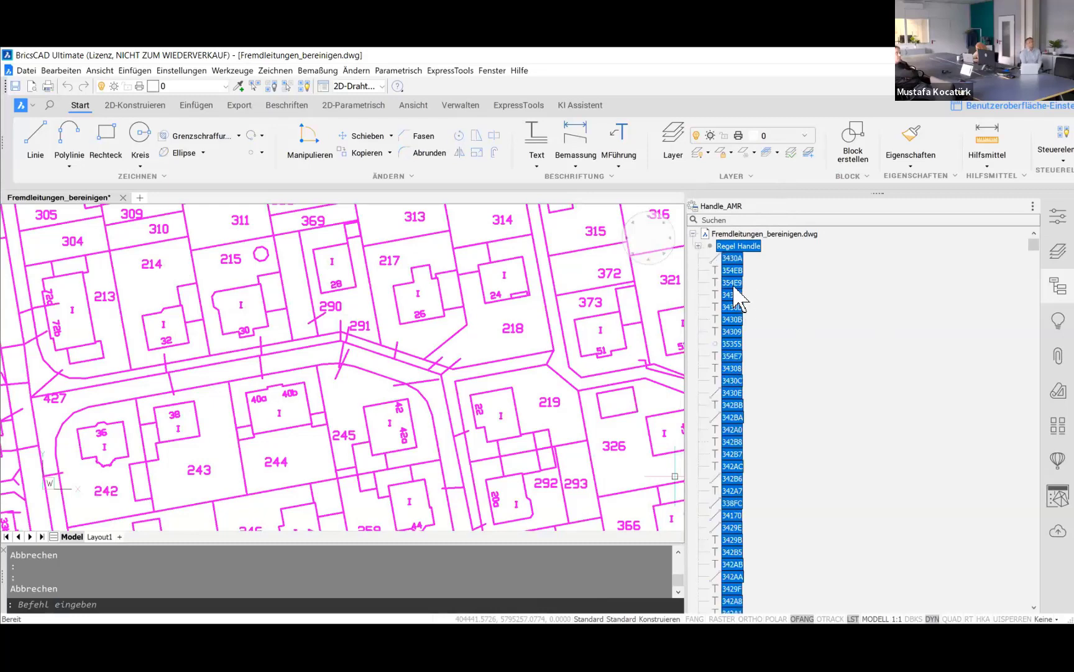
left_click(734, 220)
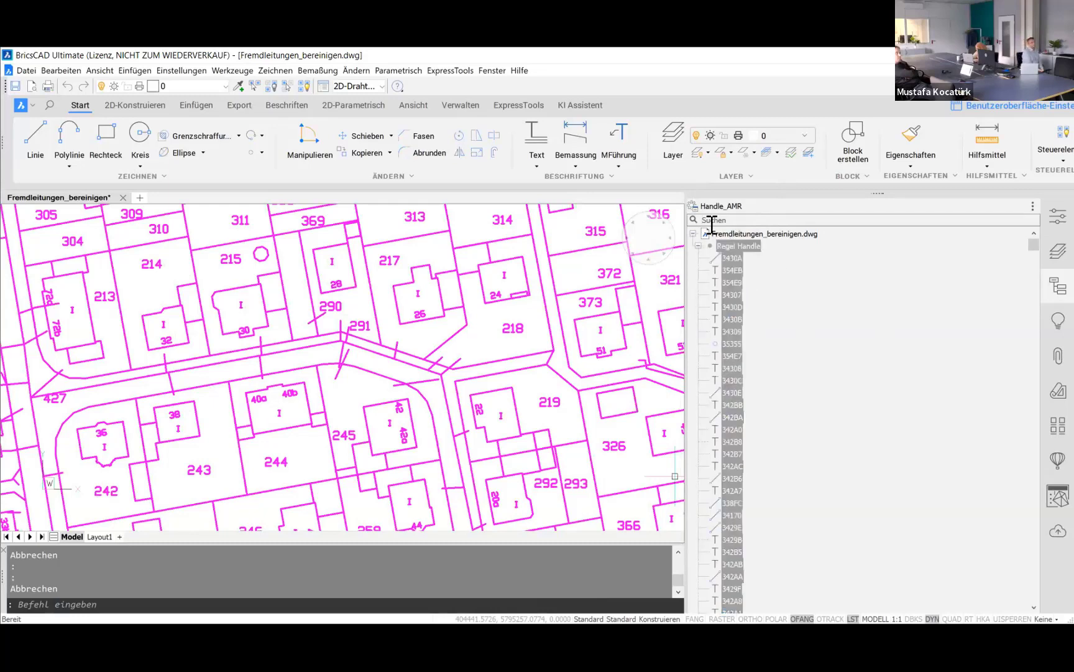
key("Escape")
Step: Inspect the road polyline near plot 291 and the stub beside plot 218 in Properties
left_click(395, 355)
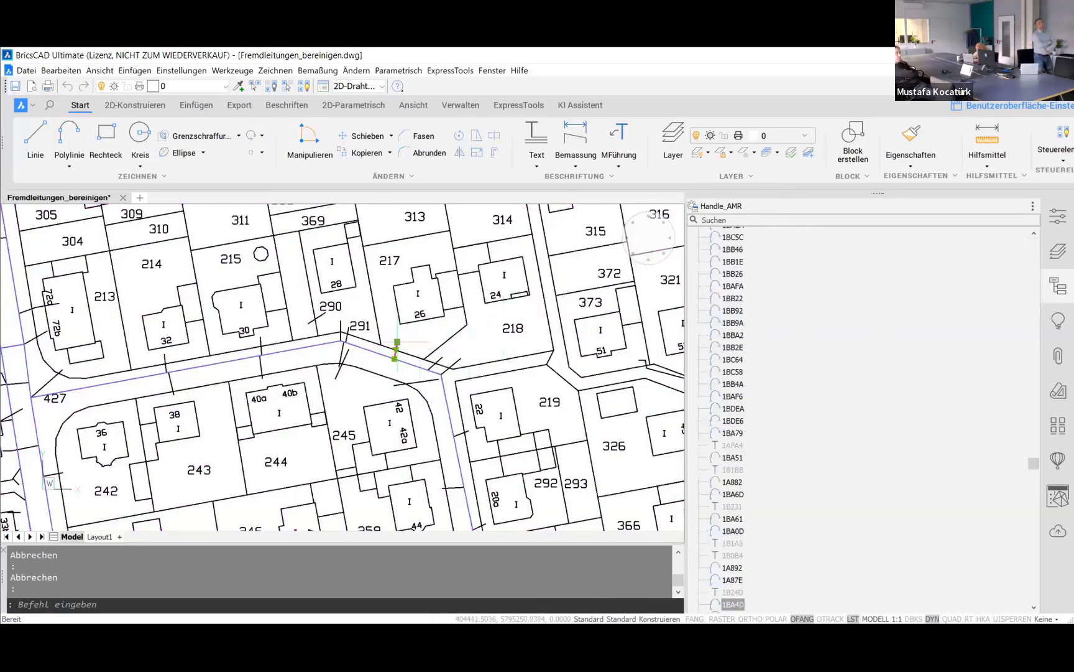
left_click(1057, 218)
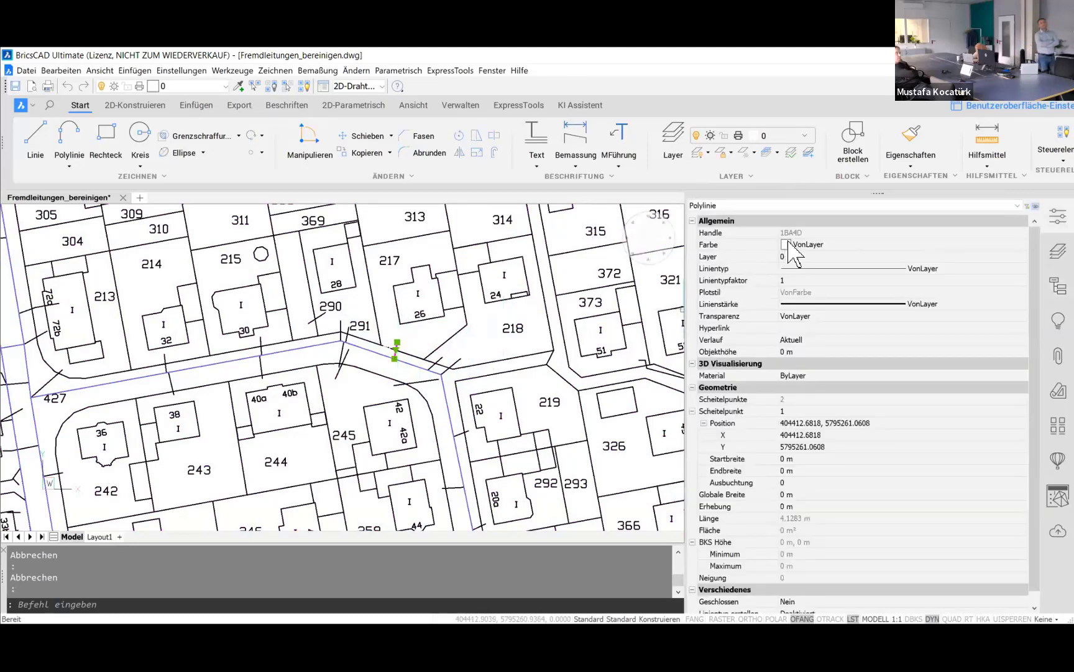
key("Escape")
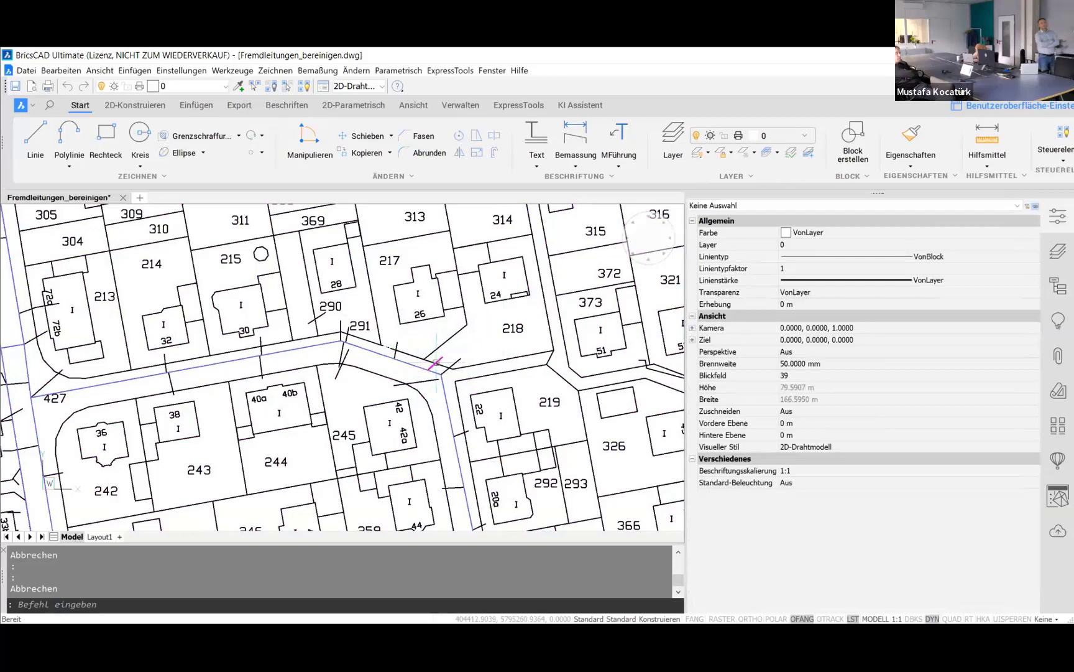
left_click(436, 363)
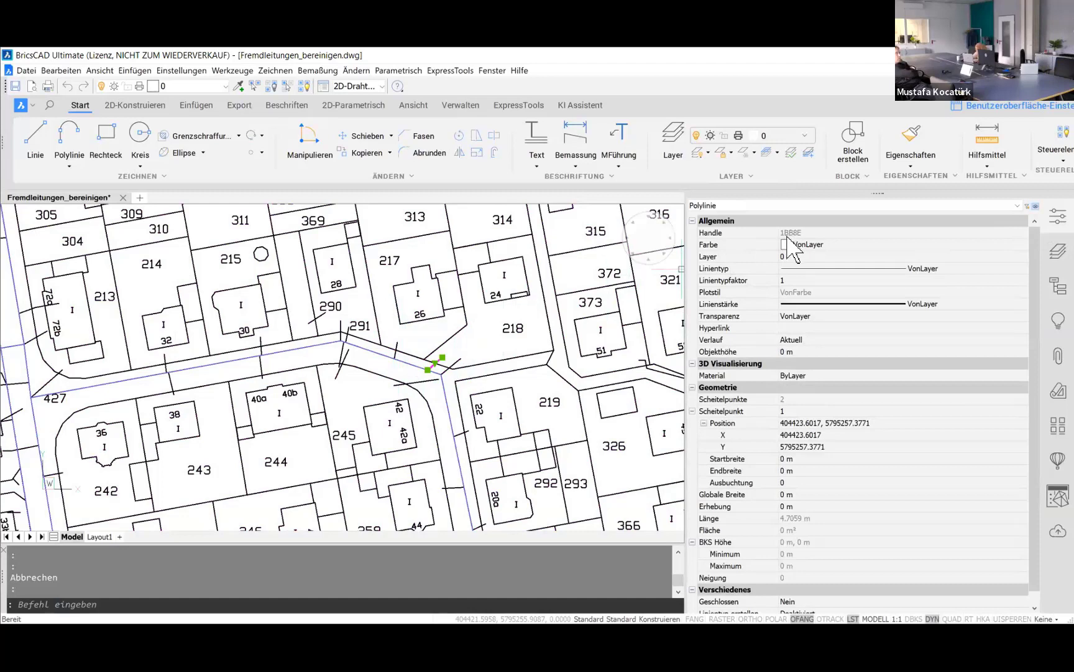
key("Escape")
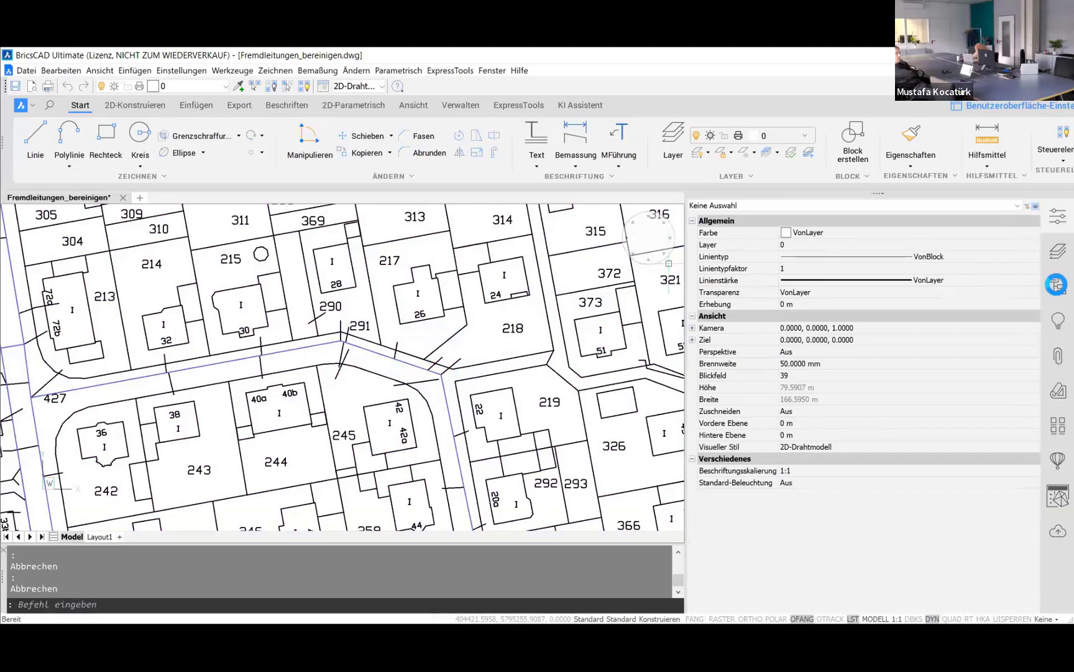
Step: Check a tree entry's properties, then clear the AB search filter
left_click(1057, 286)
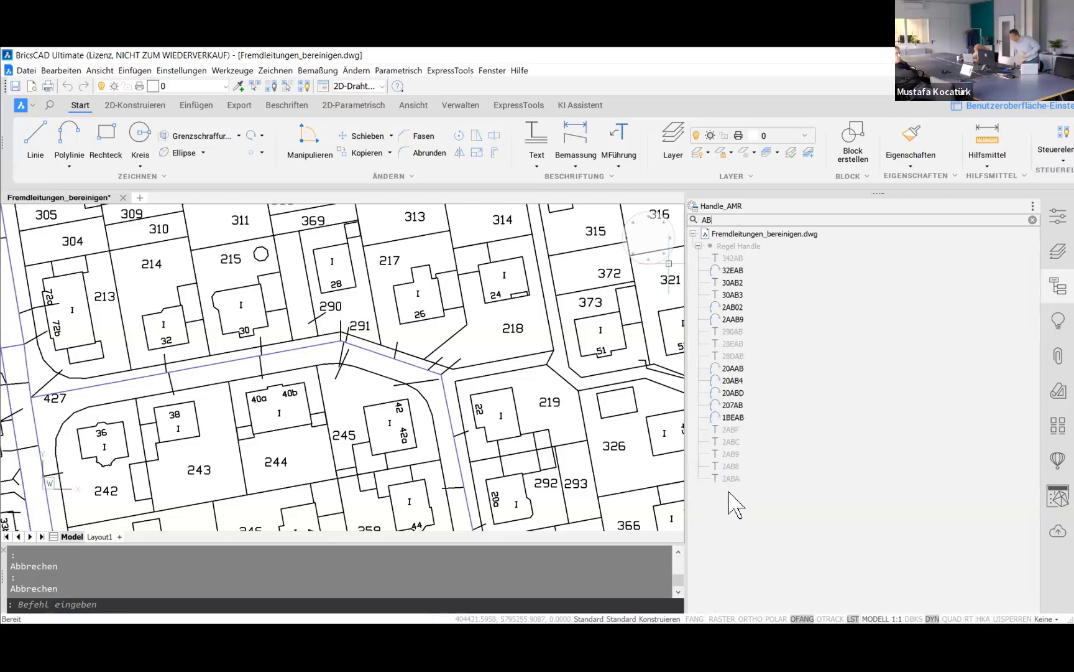
left_click(725, 302)
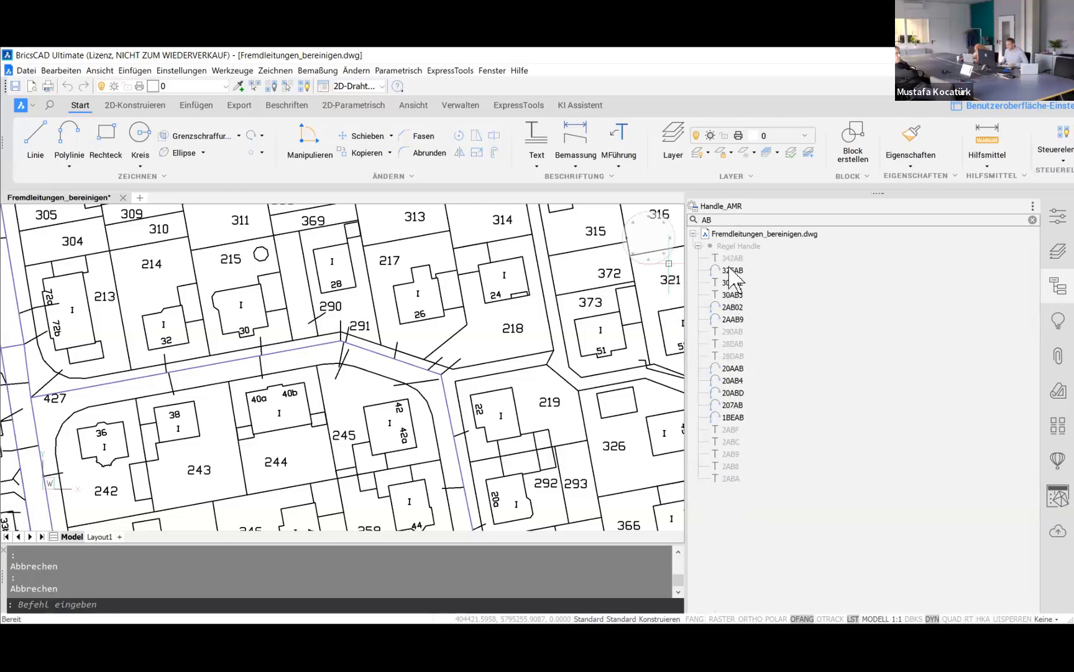
left_click(1053, 218)
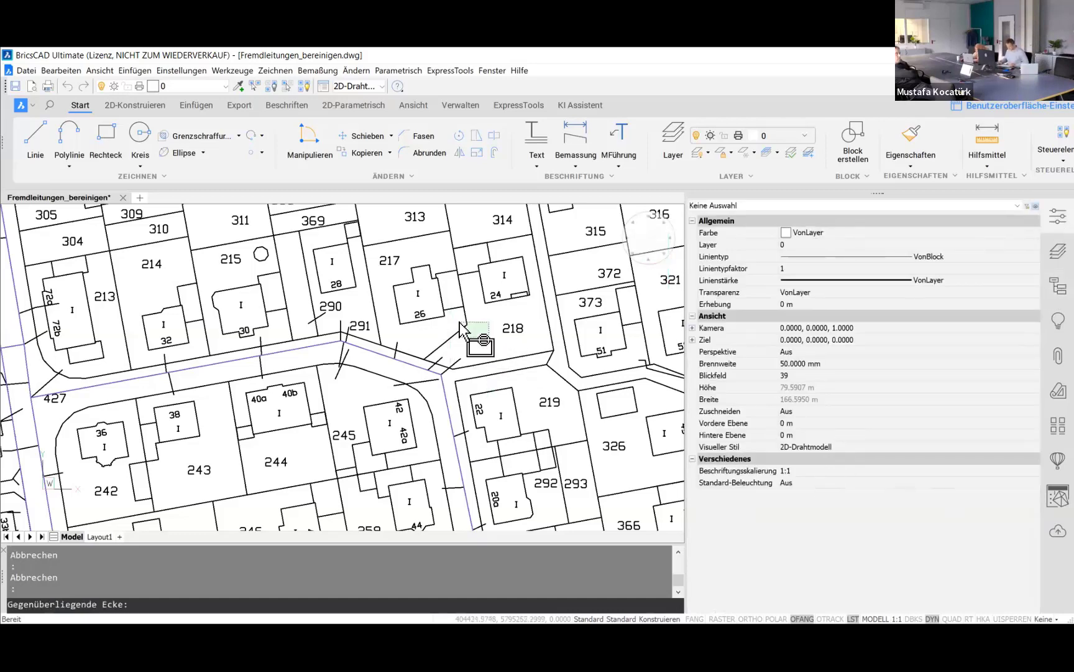
left_click(1057, 288)
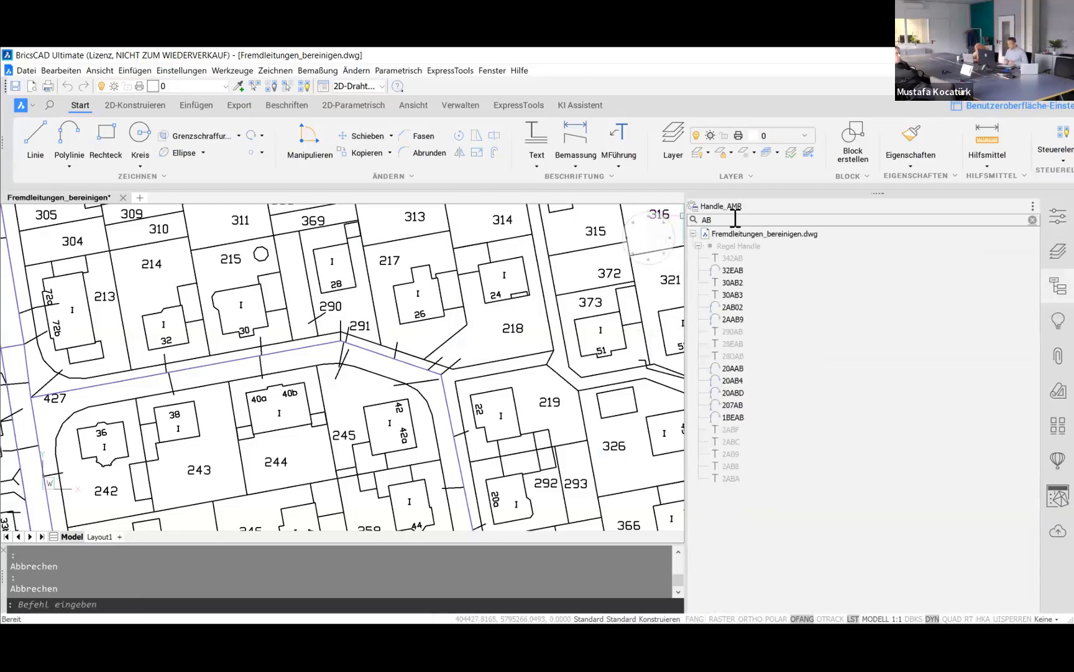
key("BackSpace")
key("BackSpace")
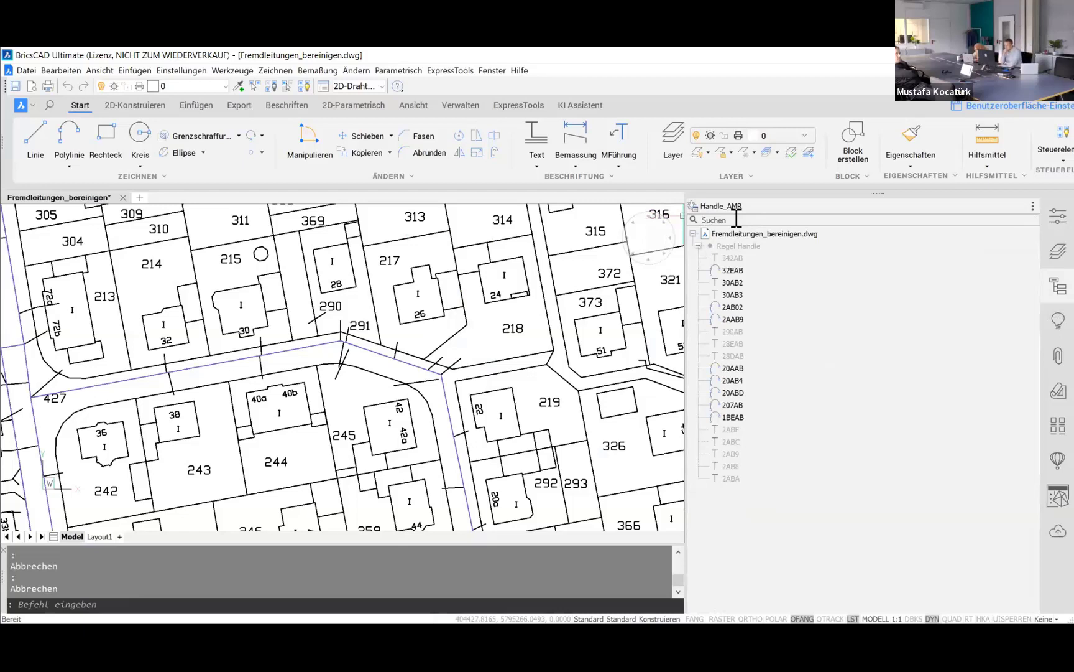
Step: Select all tree entries, re-expand Regel Handle, and bring up the configuration list
left_click(762, 234)
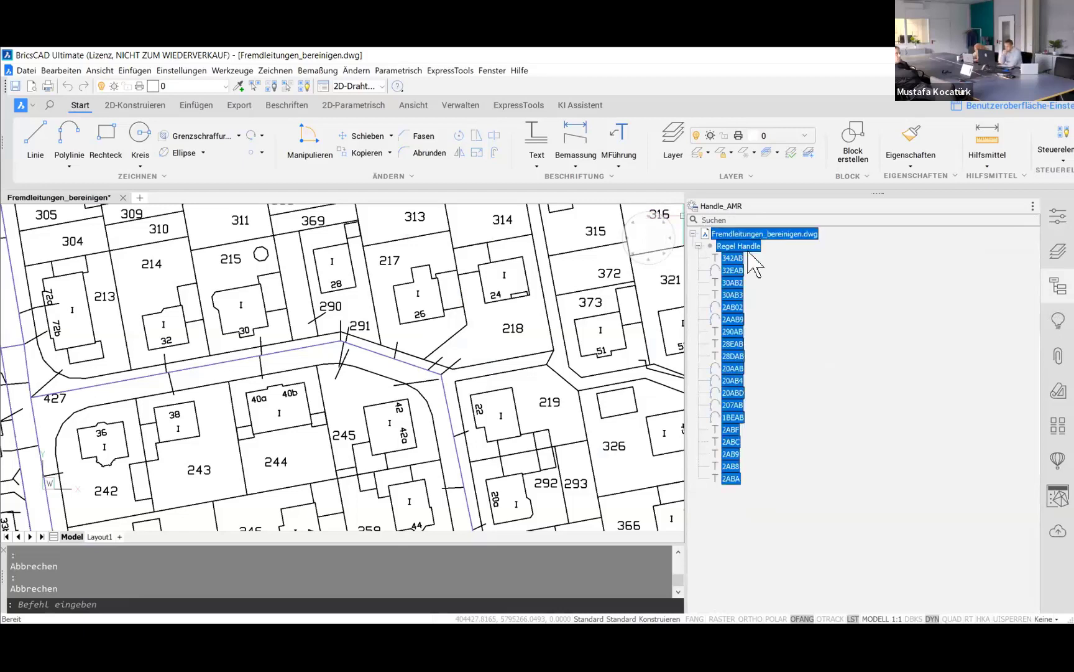
left_click(698, 246)
left_click(698, 247)
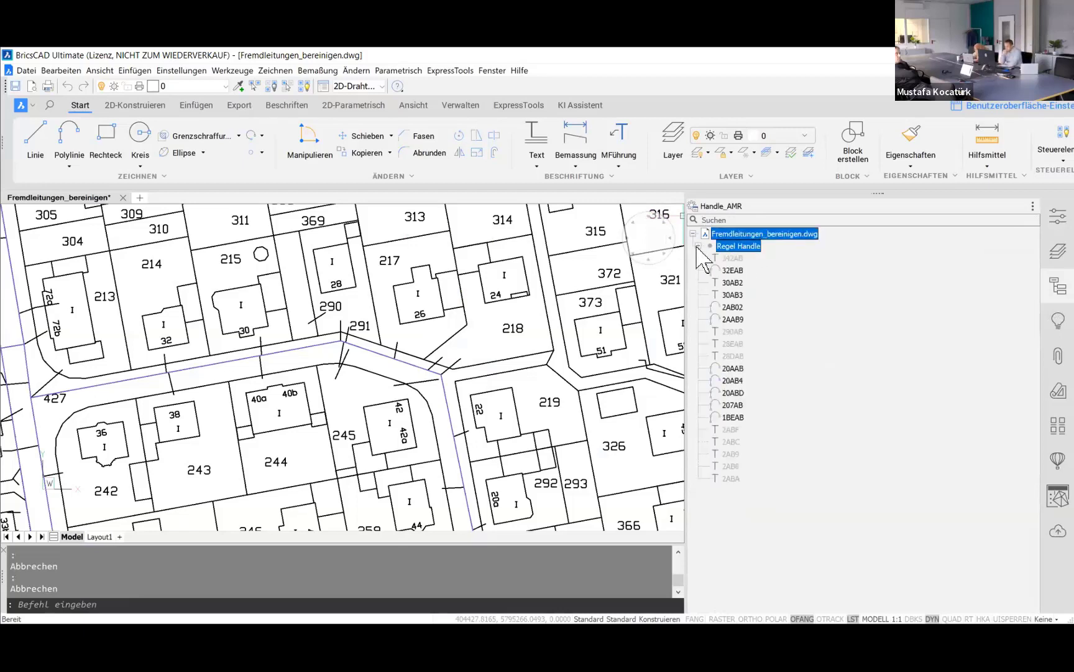
left_click(768, 532)
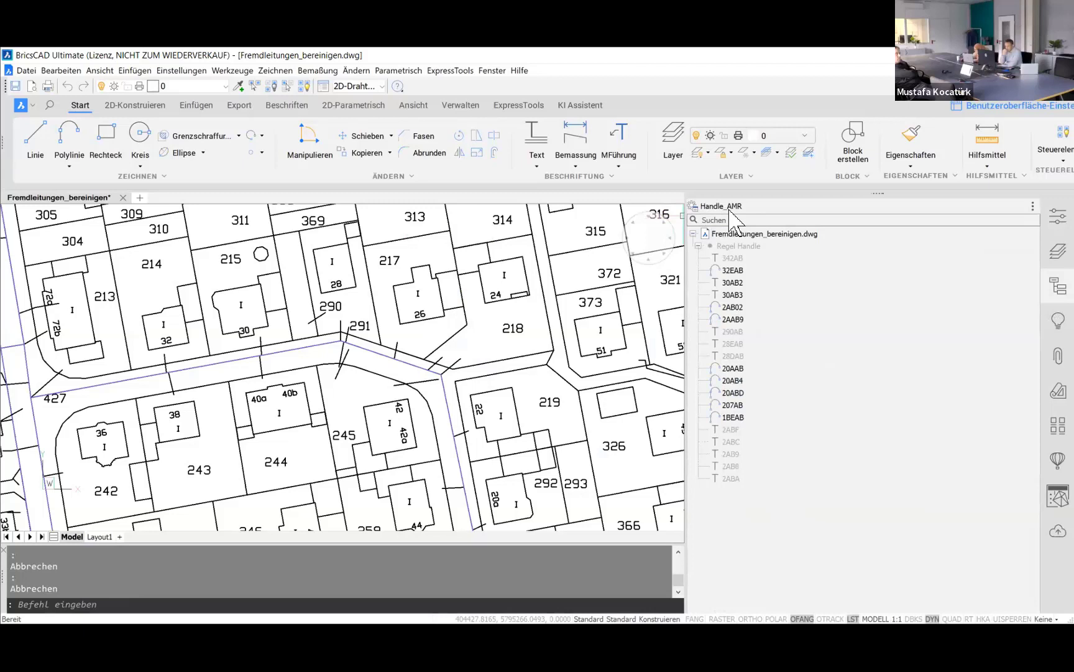
left_click(1033, 206)
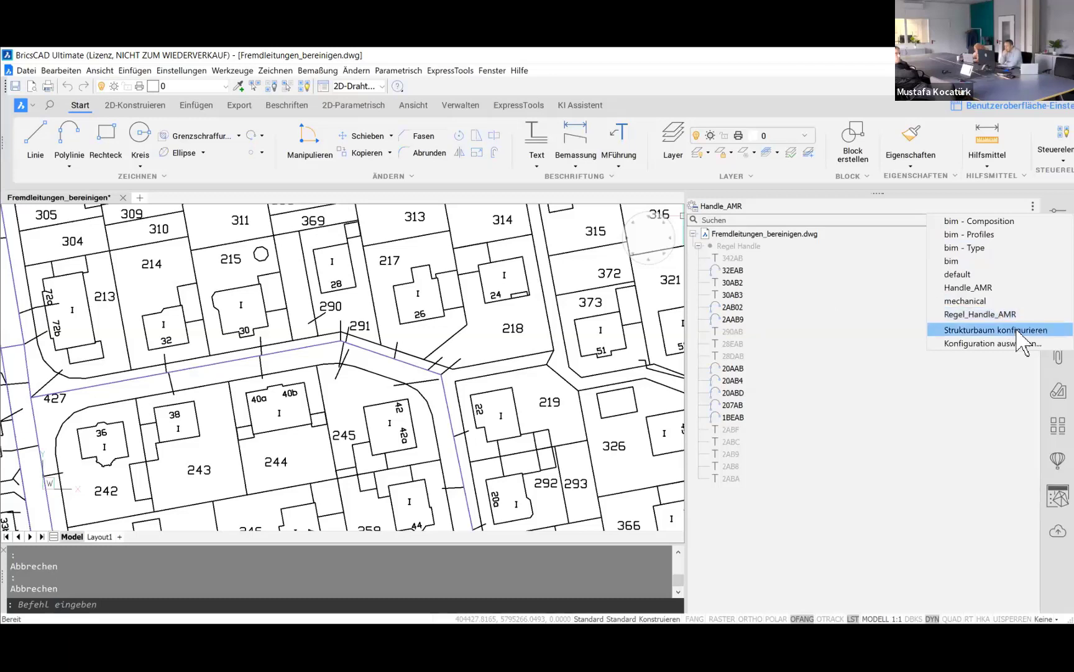
Step: Switch the structure tree to the default configuration and expand layer 0's groups
left_click(978, 275)
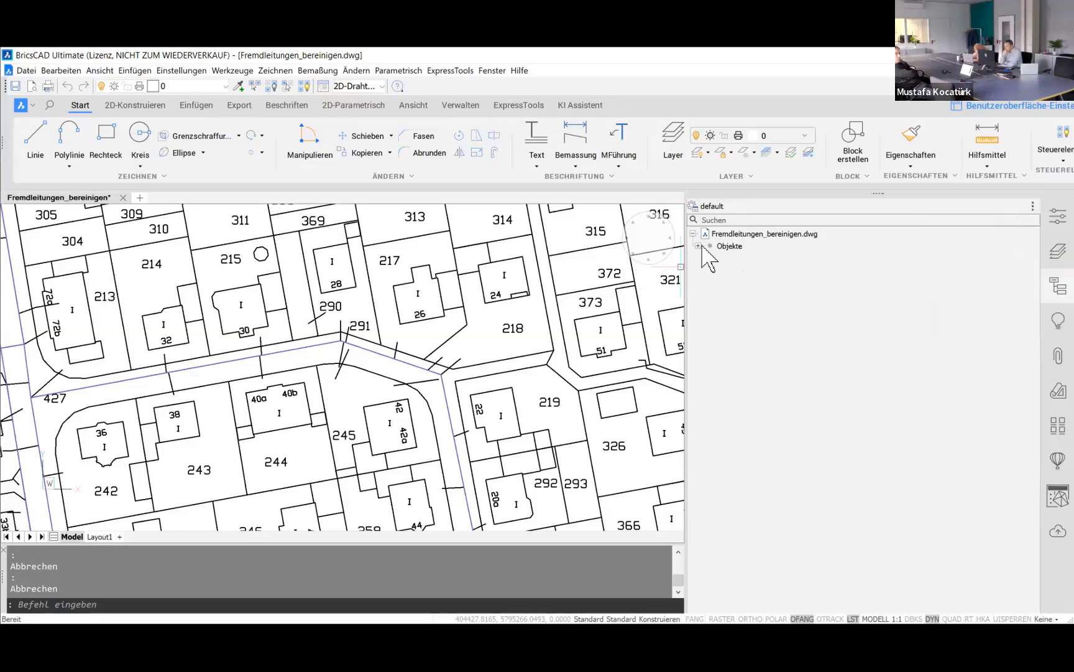
left_click(703, 258)
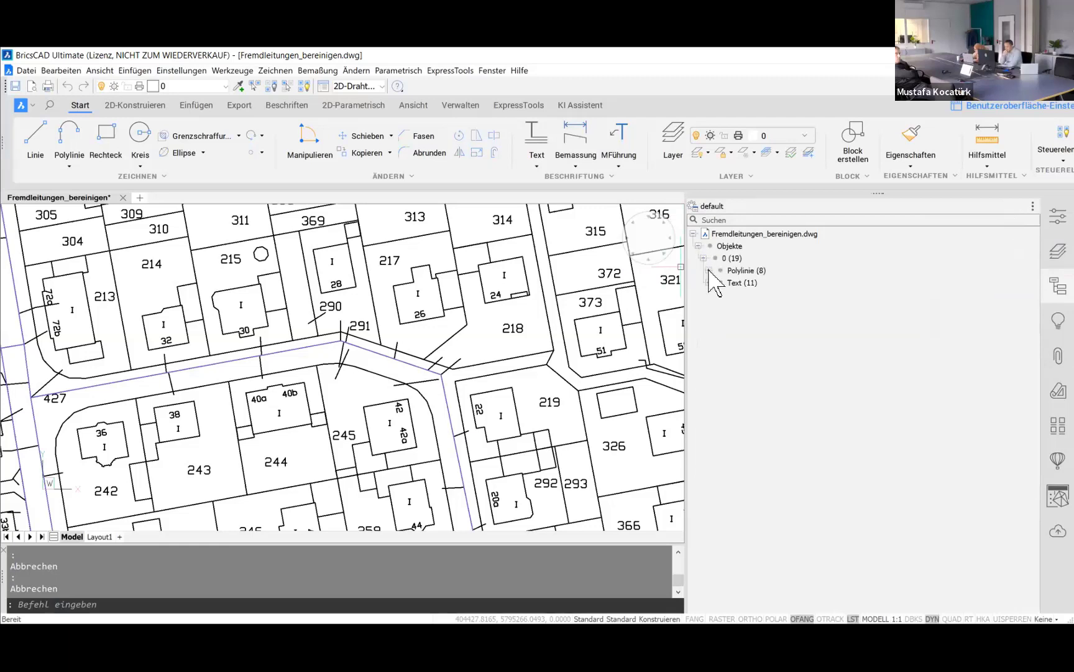
left_click(709, 270)
left_click(709, 270)
Step: Erase the small rectangle in the drawing
left_click(1057, 218)
scroll(376, 317, "down", 2)
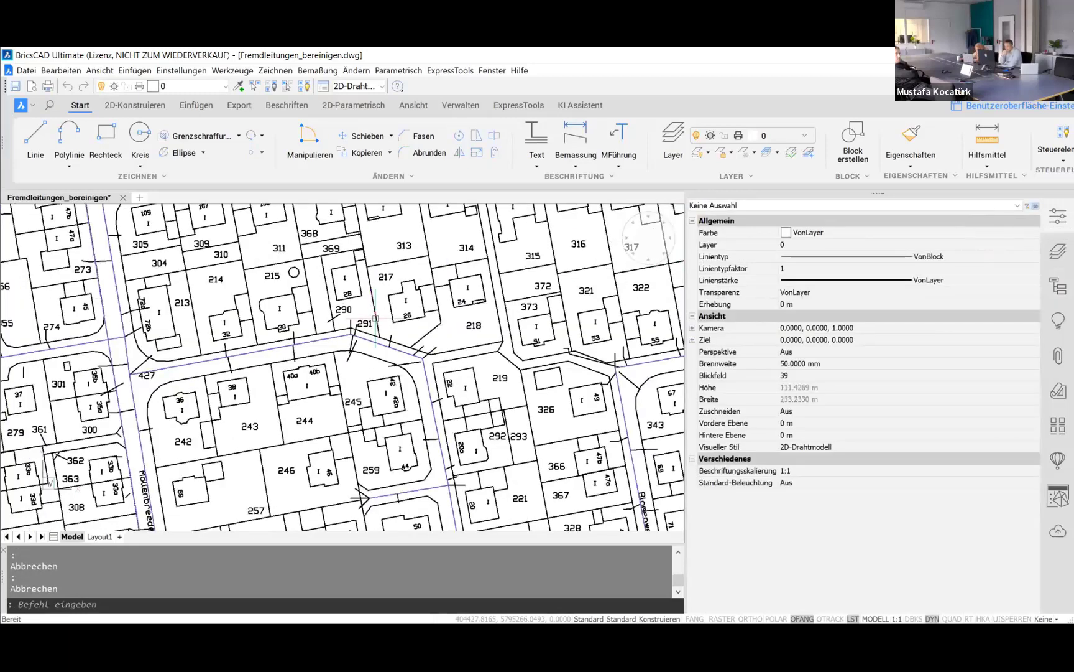
scroll(376, 318, "down", 5)
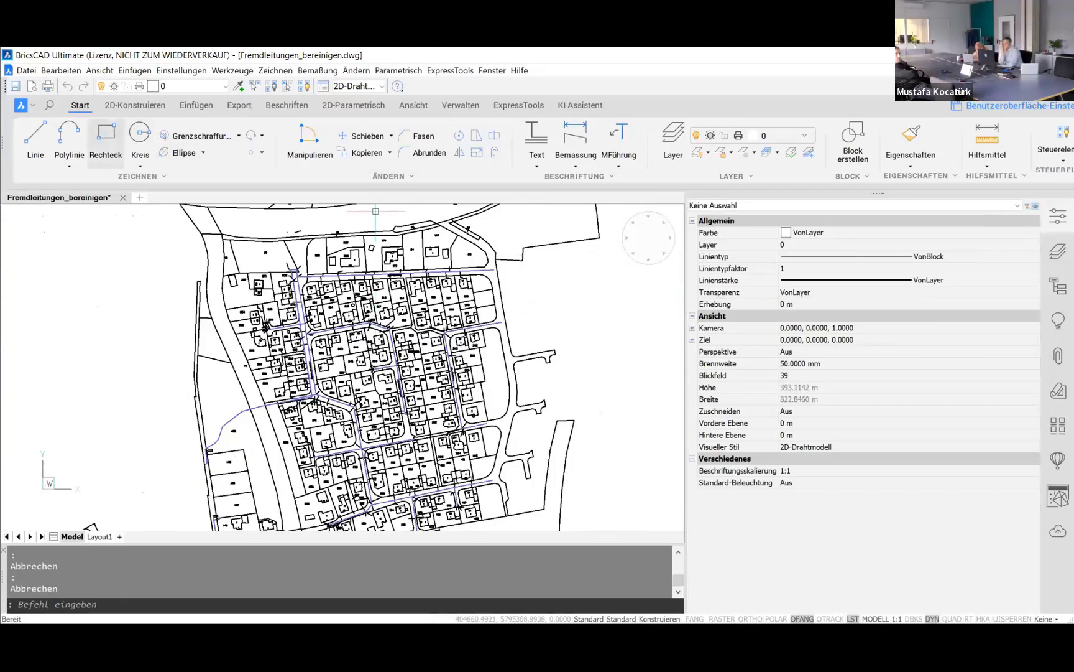
left_click(106, 289)
key("Delete")
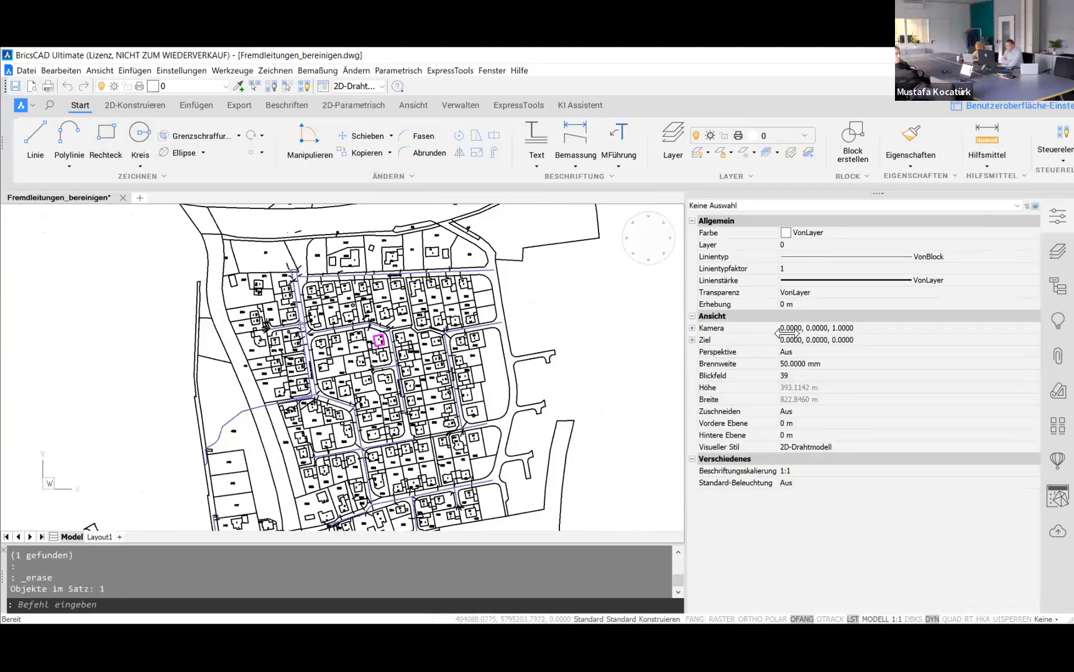
Step: Expand Objekte > 0 > Text (11) to list layer 0's 11 texts
left_click(1058, 286)
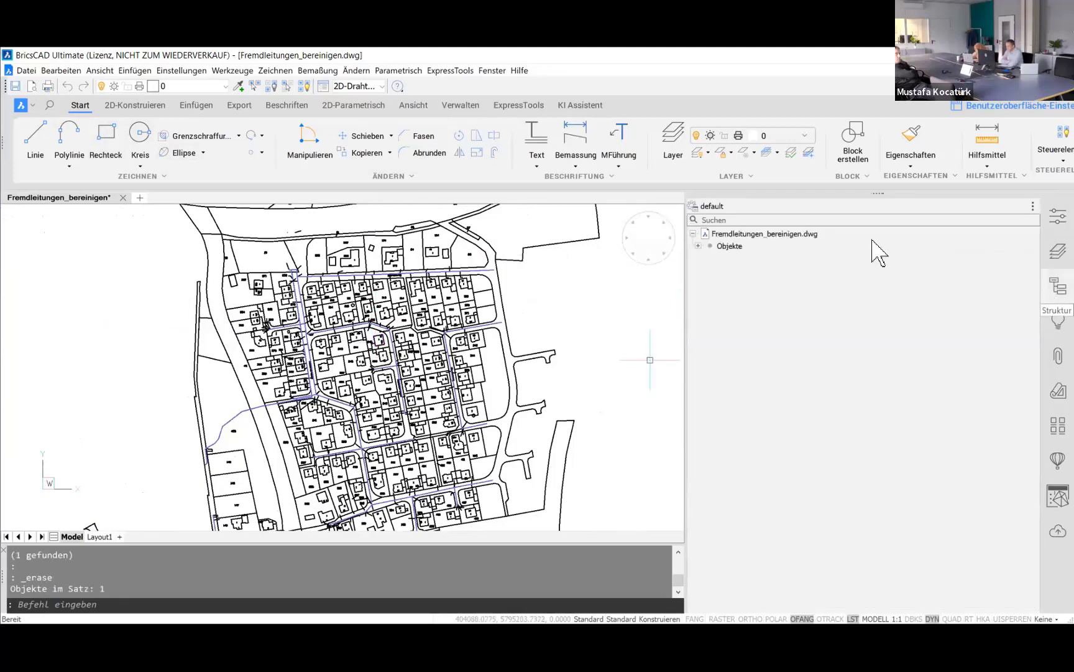
left_click(698, 246)
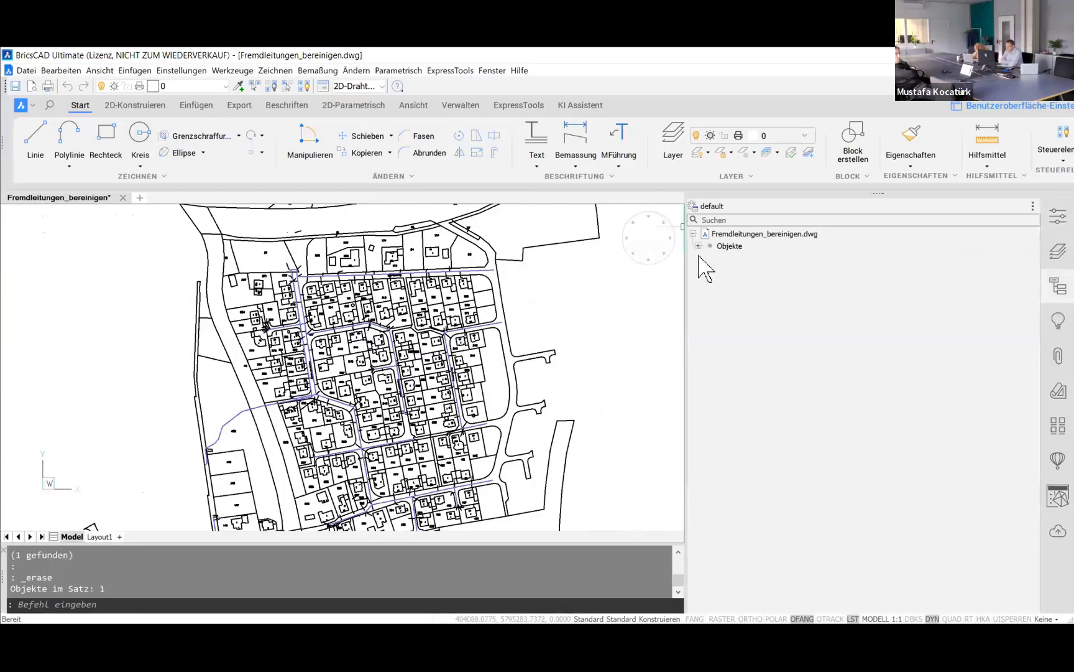
left_click(698, 247)
left_click(709, 283)
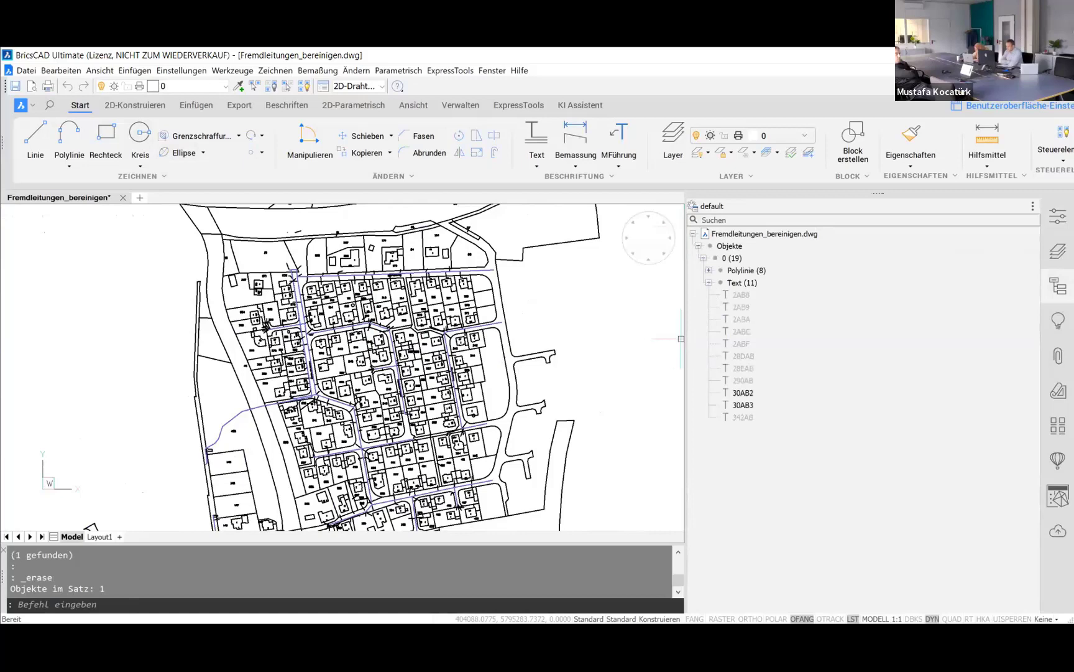
scroll(443, 316, "down", 3)
Step: Select all tree objects and re-expand Objekte and layer 0's Text group
key("Escape")
key("Escape")
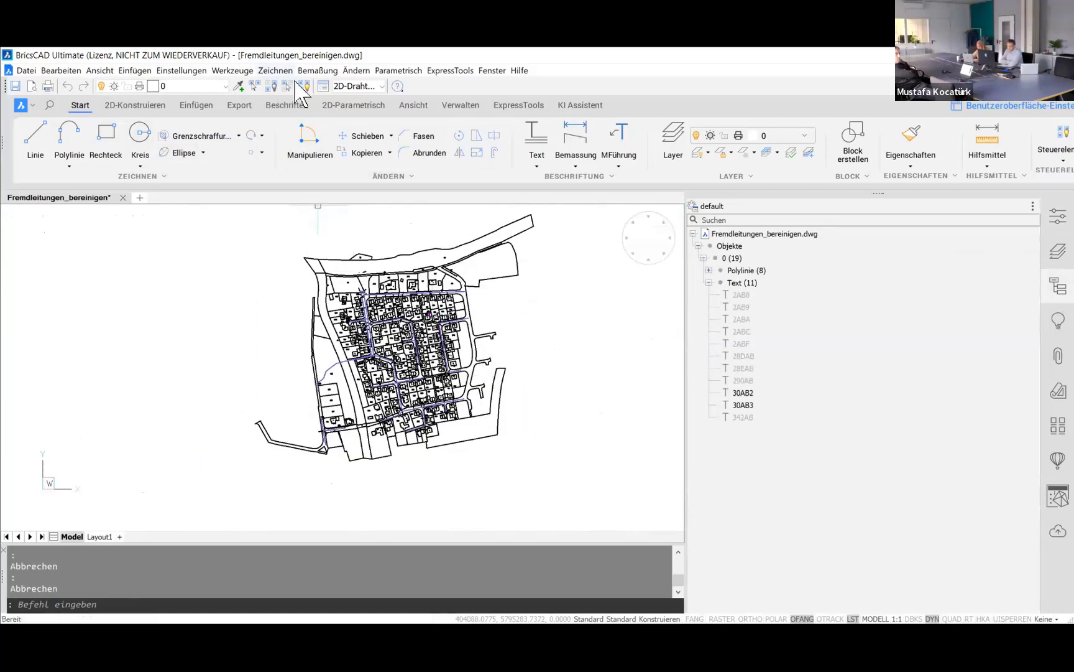
left_click(305, 86)
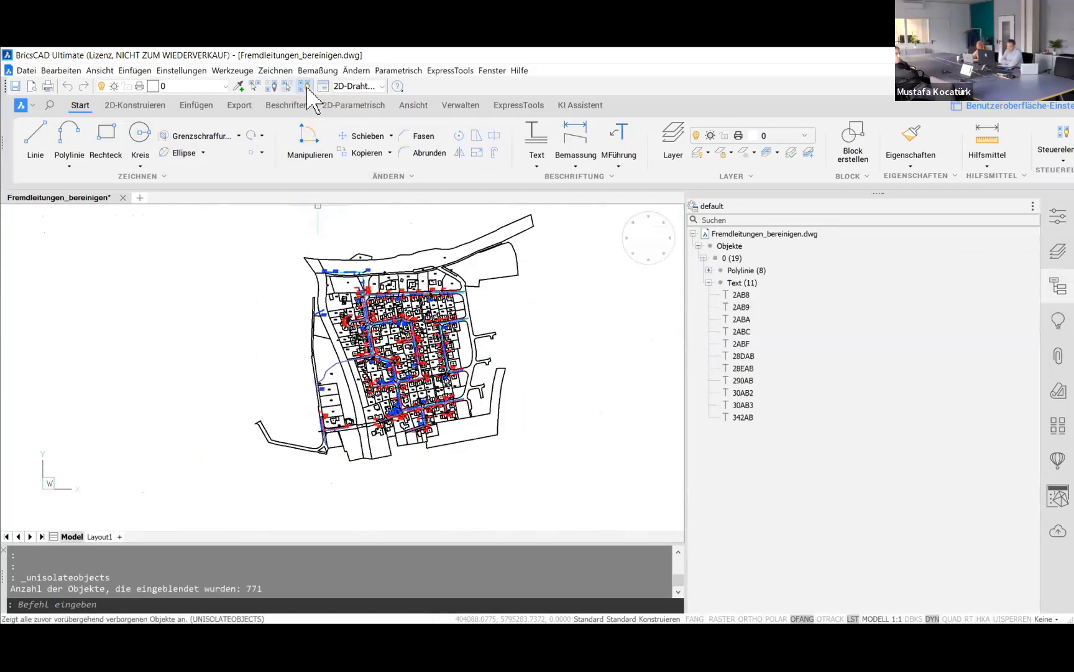
left_click(709, 283)
left_click(709, 283)
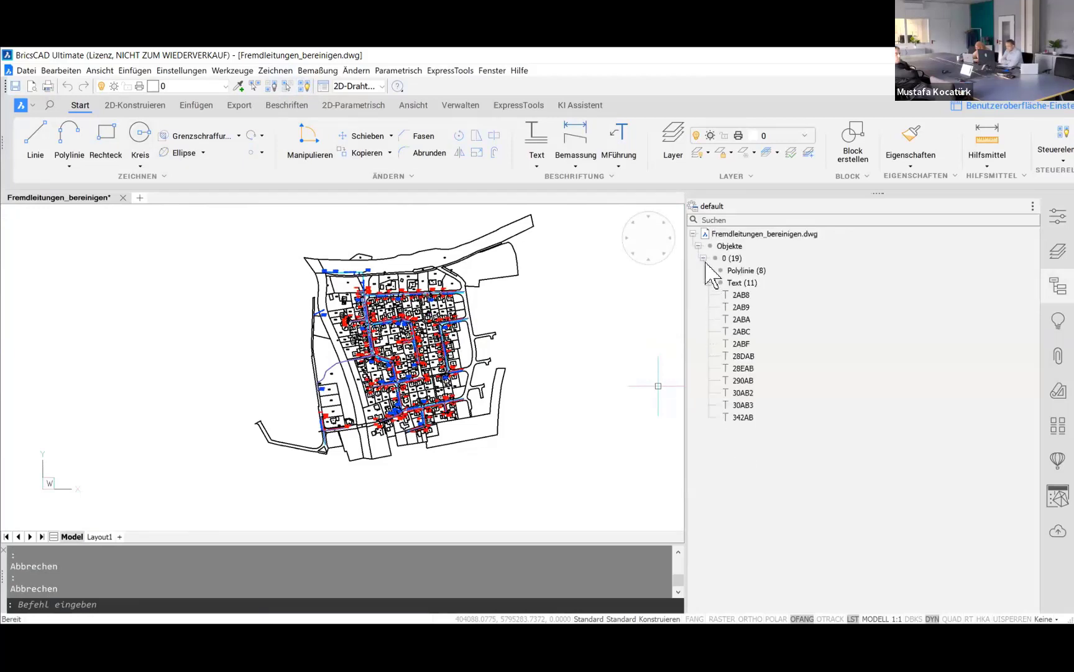
left_click(703, 258)
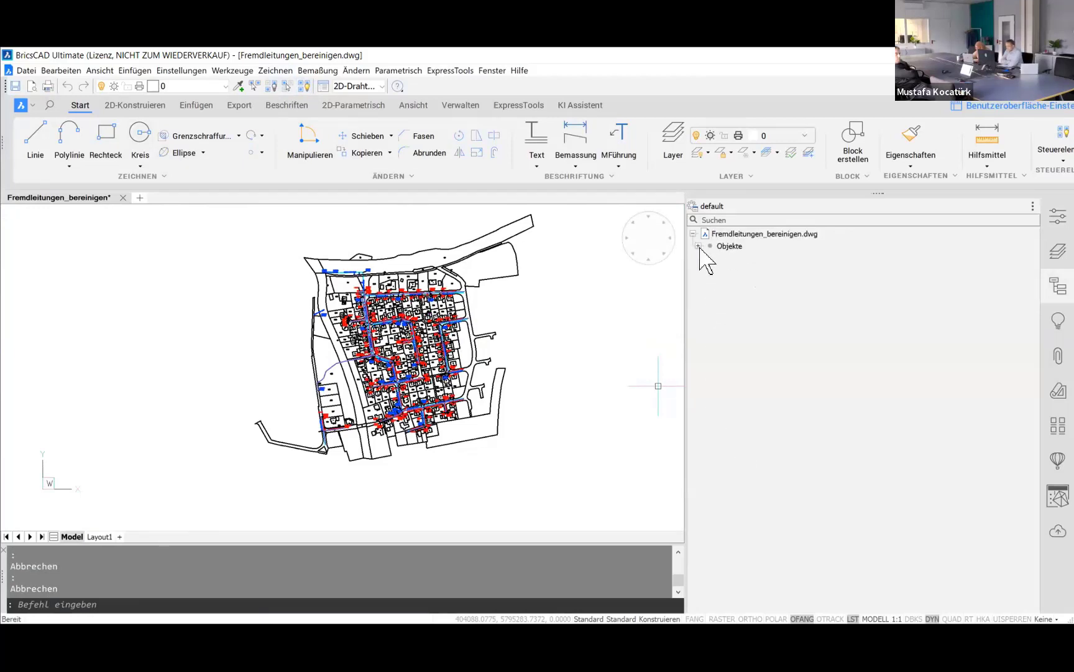
left_click(699, 246)
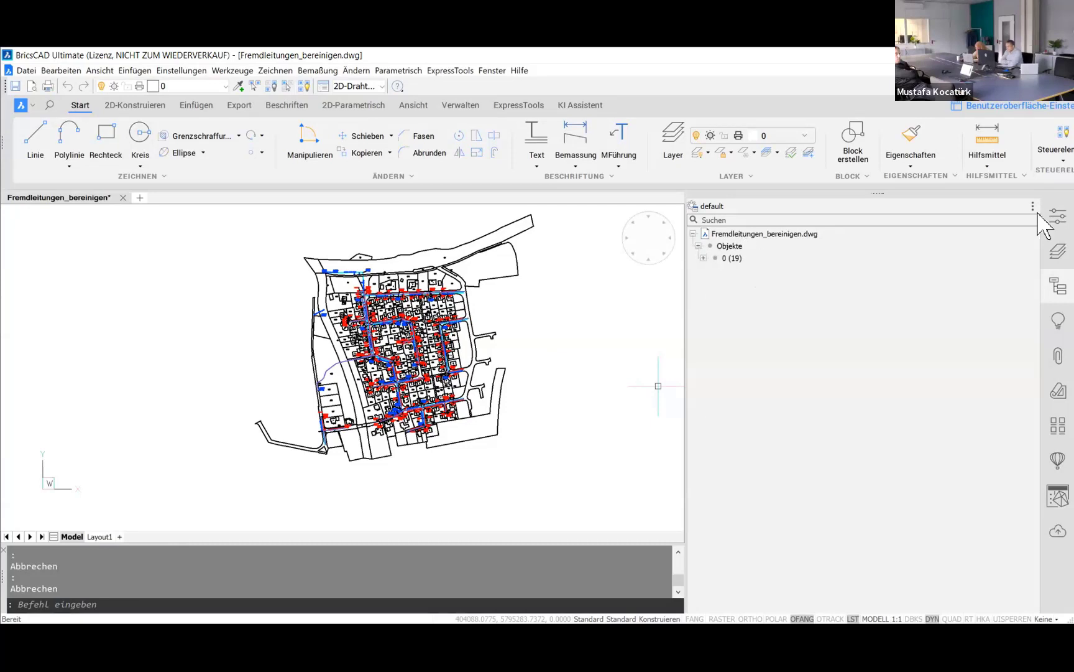
Step: Glance at the Layer panel, then return to the Structure panel
left_click(1057, 252)
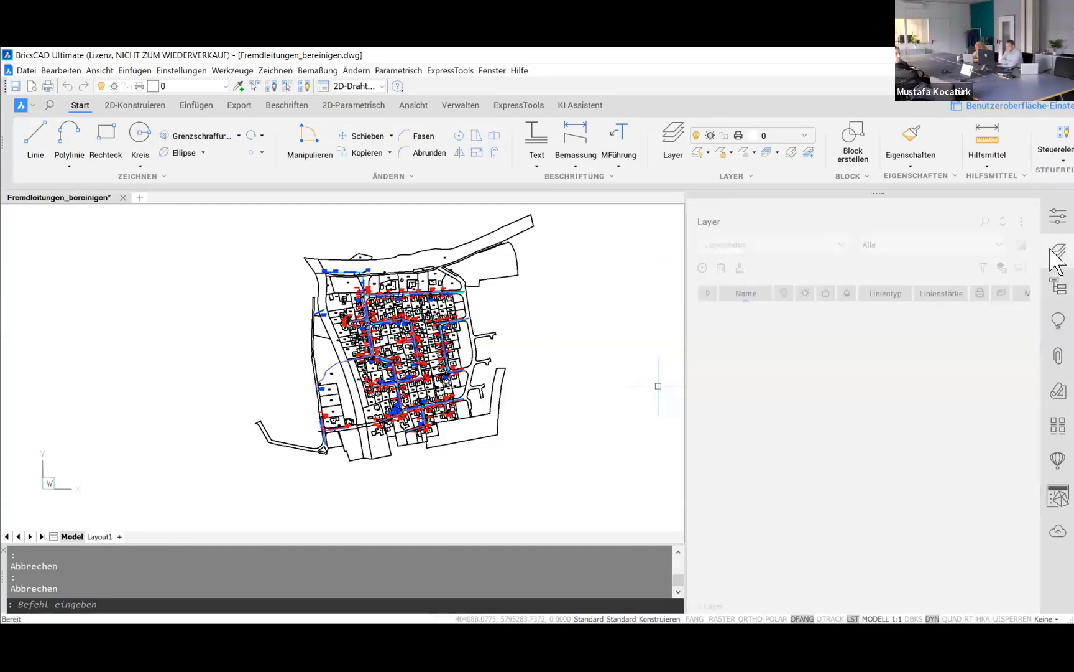
left_click(1057, 287)
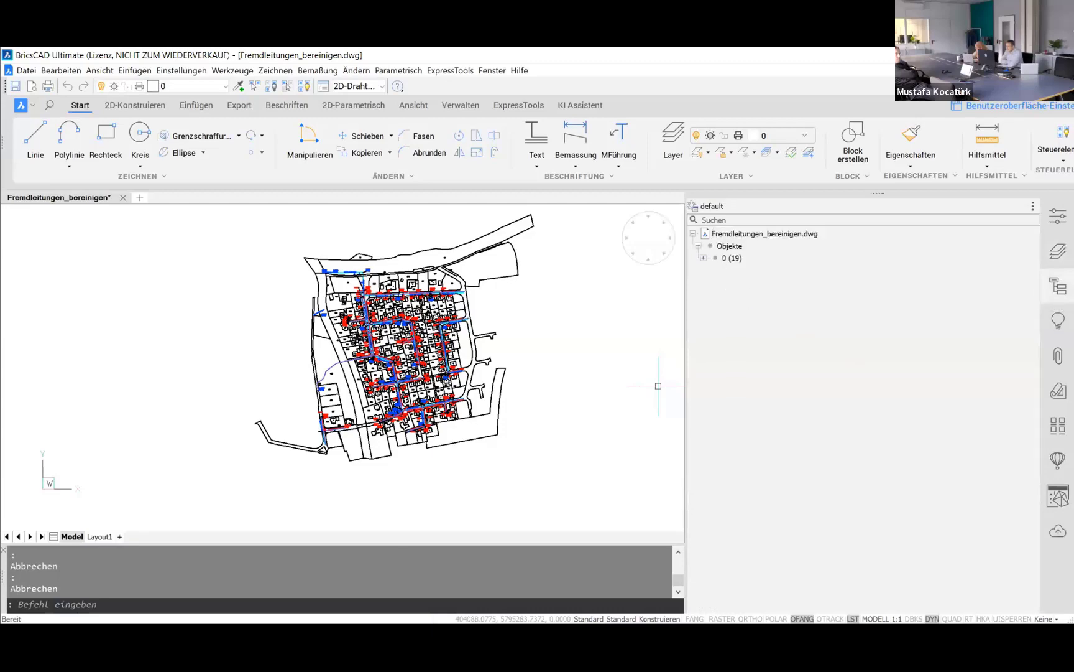
scroll(398, 348, "up", 2)
scroll(398, 348, "up", 3)
scroll(398, 348, "down", 5)
Step: Window-select the whole map, cancel it, and bring up the configuration list
left_click(491, 479)
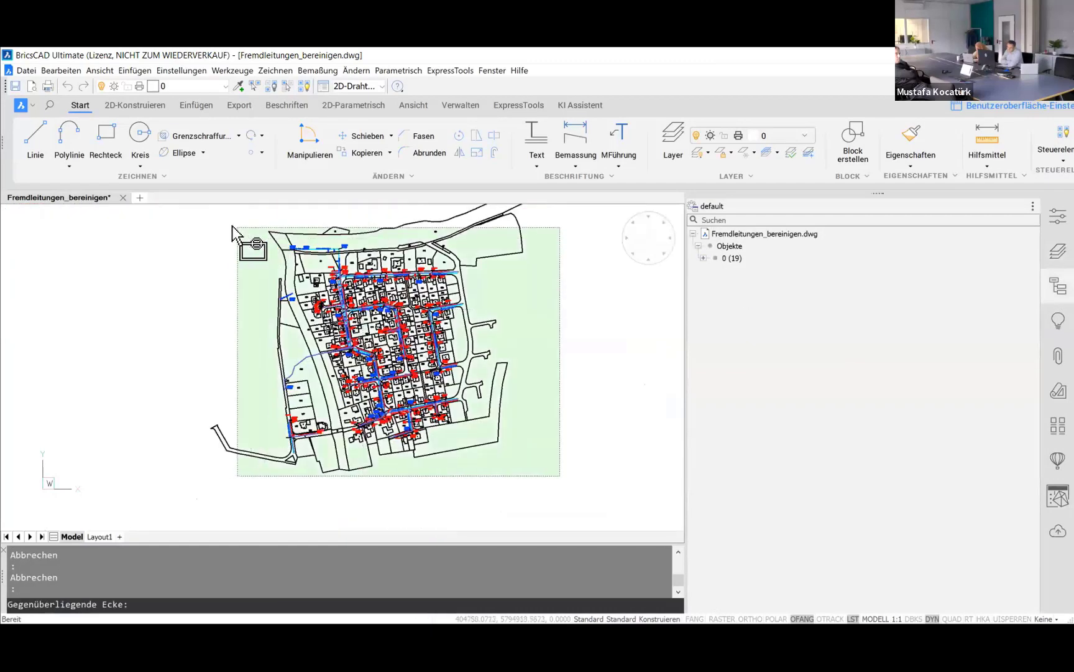
left_click(232, 225)
key("Escape")
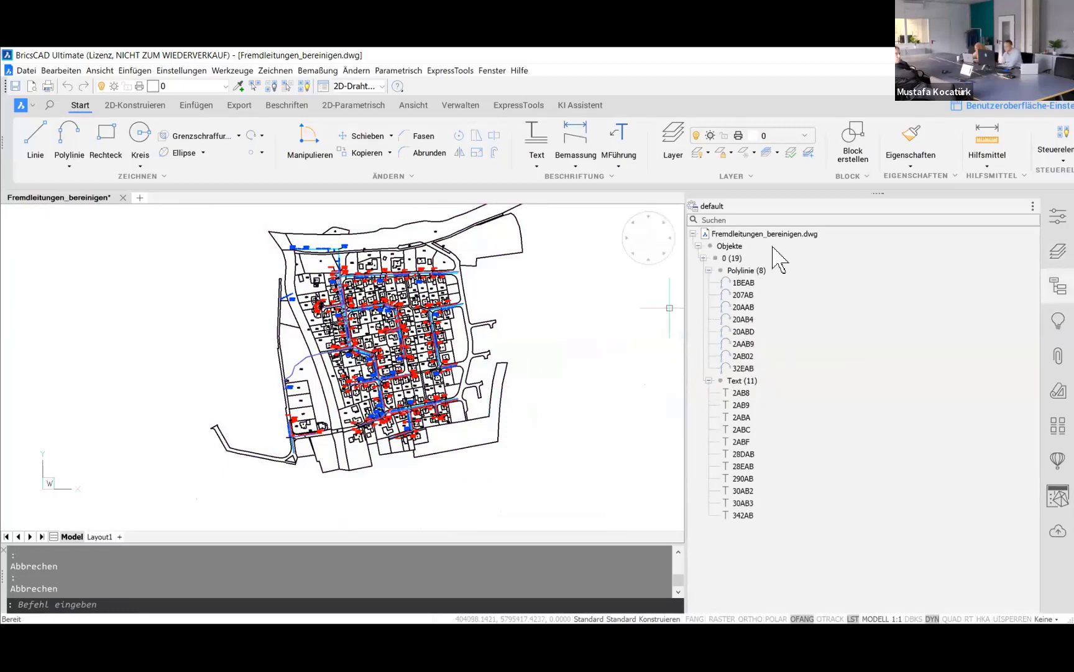
left_click(1032, 206)
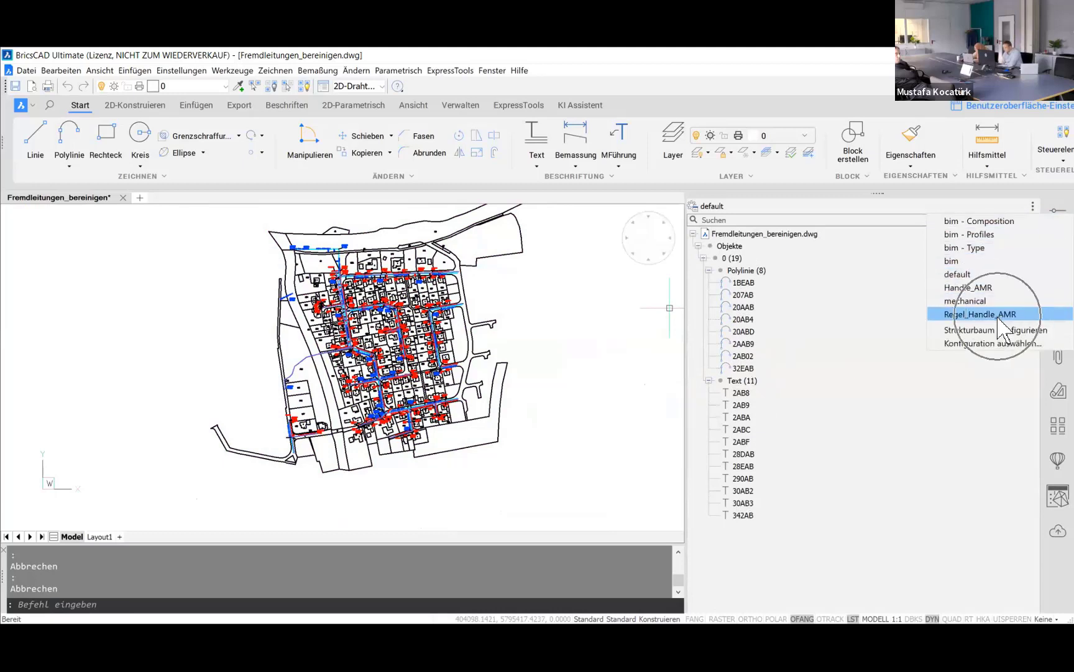
Step: Switch the tree to Handle_AMR and start searching the Regel Handle list
left_click(969, 287)
left_click(698, 246)
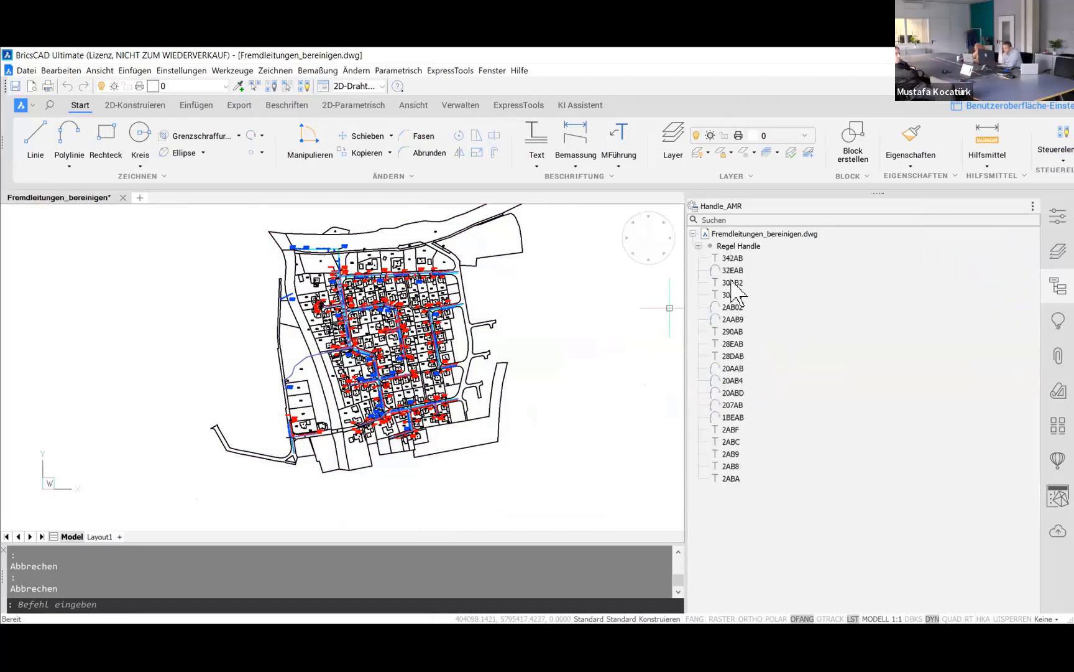
left_click(726, 219)
type("20")
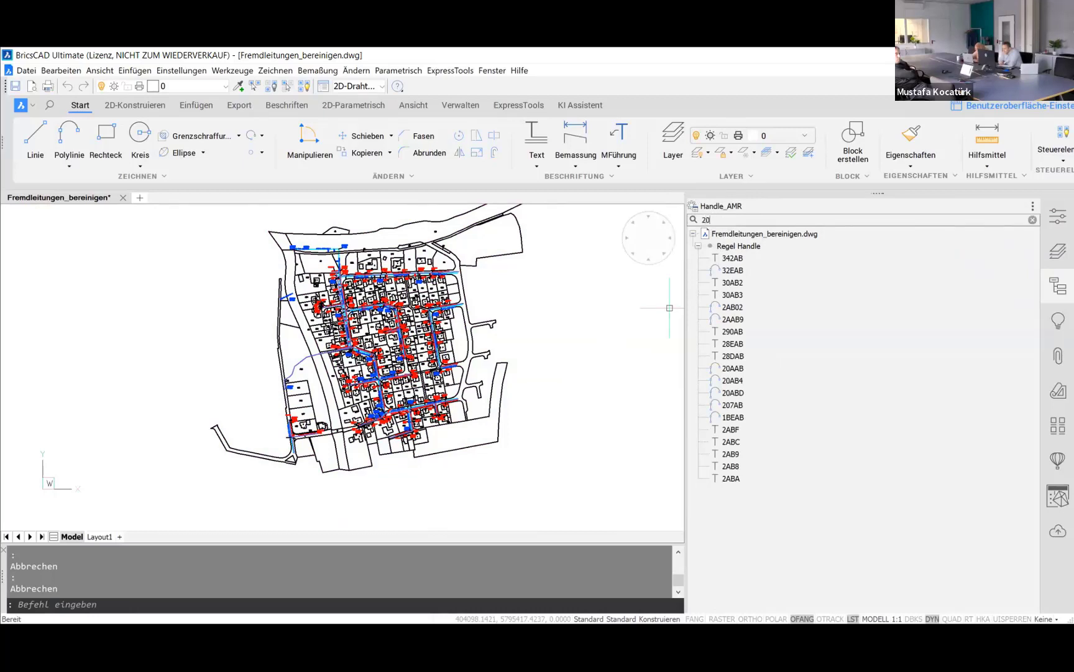
Step: Scroll through the handle list and clear the 20 search filter
scroll(794, 435, "down", 3)
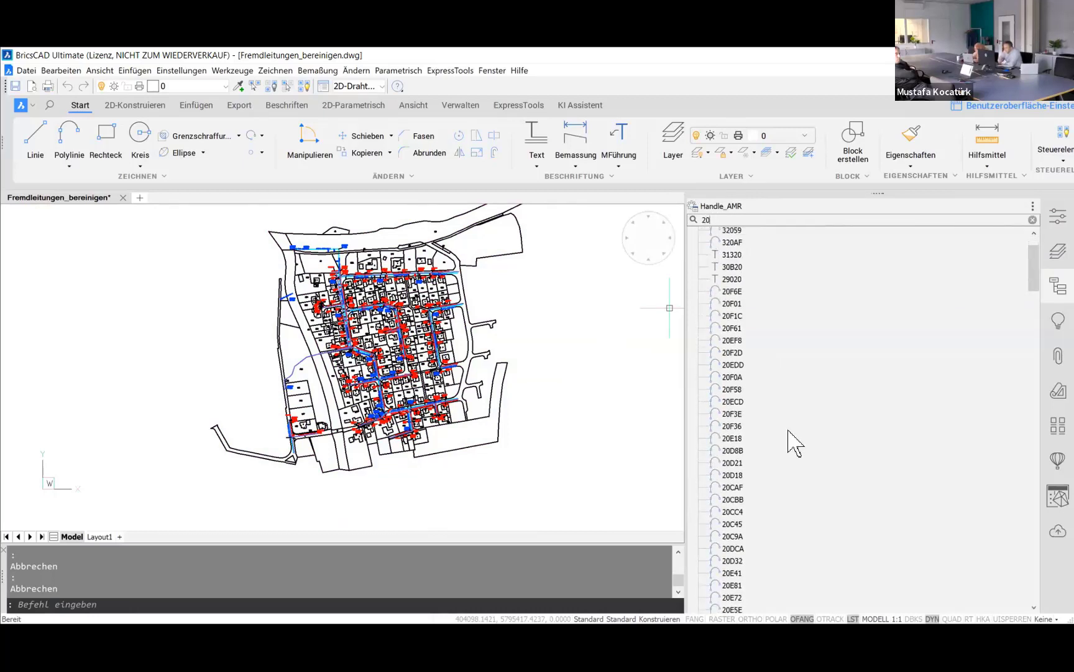
scroll(793, 442, "down", 3)
scroll(793, 443, "down", 3)
mouse_move(1034, 292)
left_mouse_down()
mouse_move(1010, 455)
mouse_move(1032, 240)
left_mouse_up()
left_click(1032, 220)
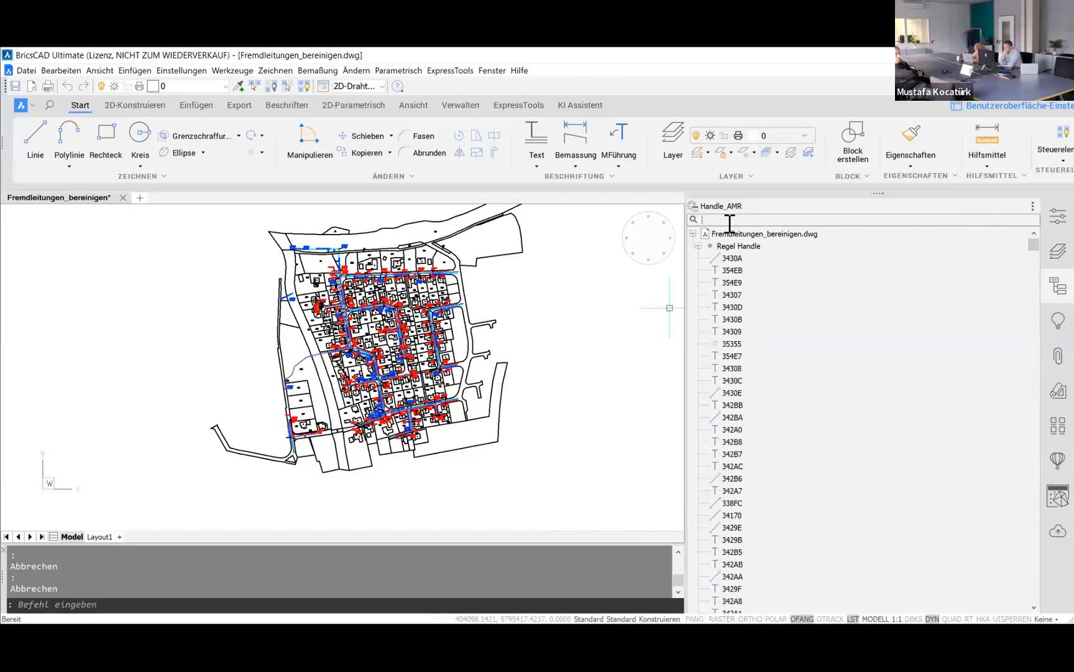
mouse_move(1033, 245)
left_mouse_down()
mouse_move(1026, 585)
mouse_move(1032, 249)
left_mouse_up()
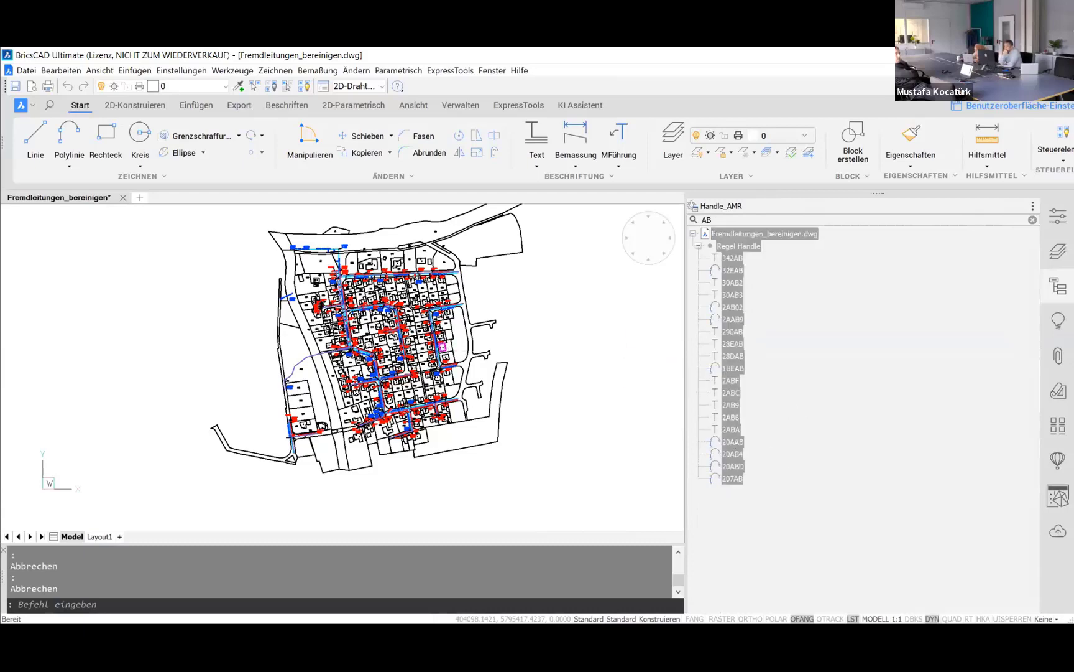
Step: Clear the AB search and zoom the drawing to the line with handle 3430E
scroll(370, 348, "up", 5)
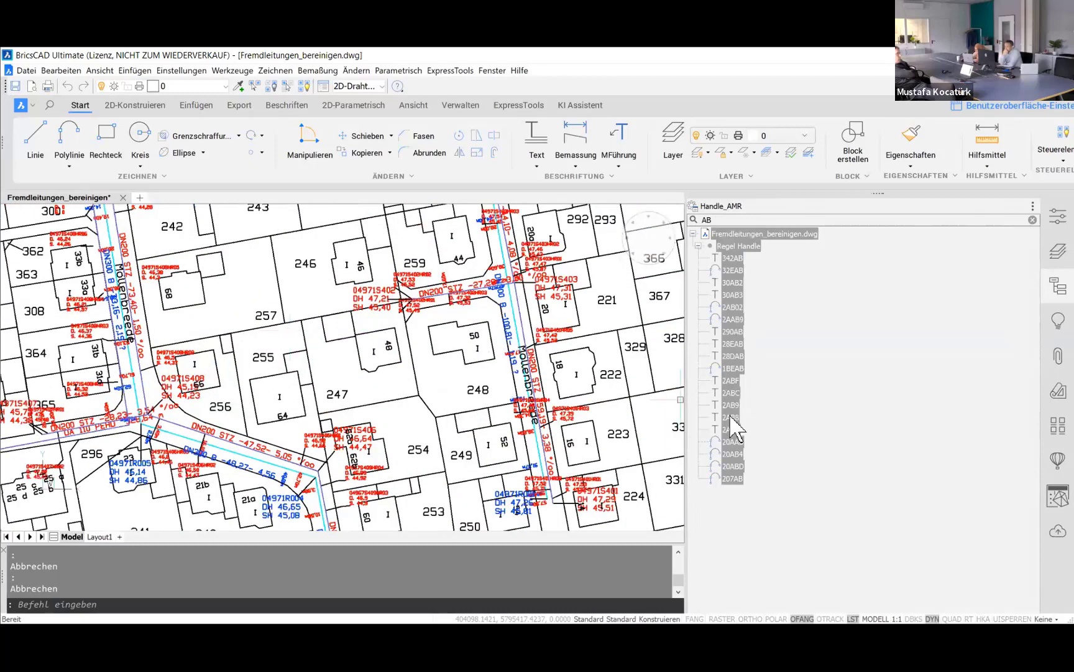
left_click(1032, 220)
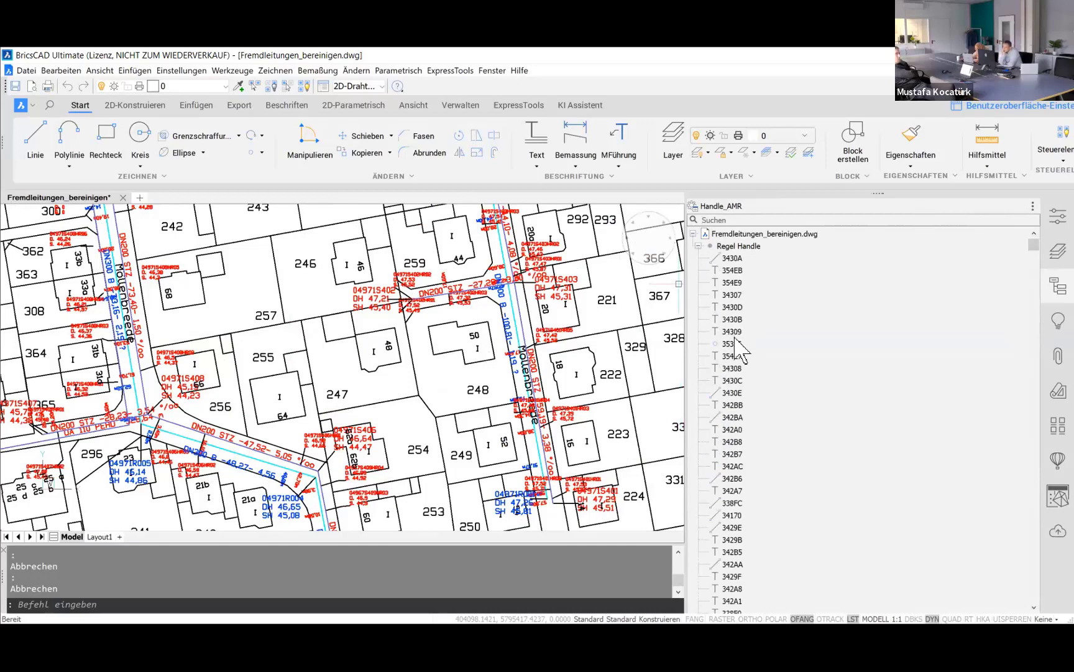
left_click(732, 393)
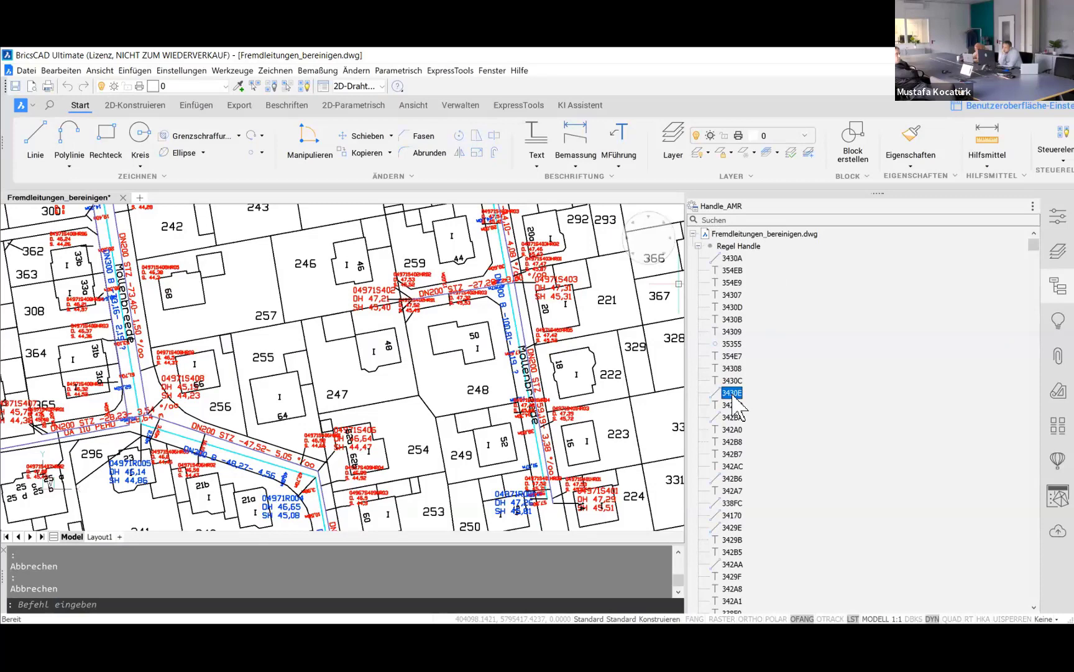
right_click(732, 396)
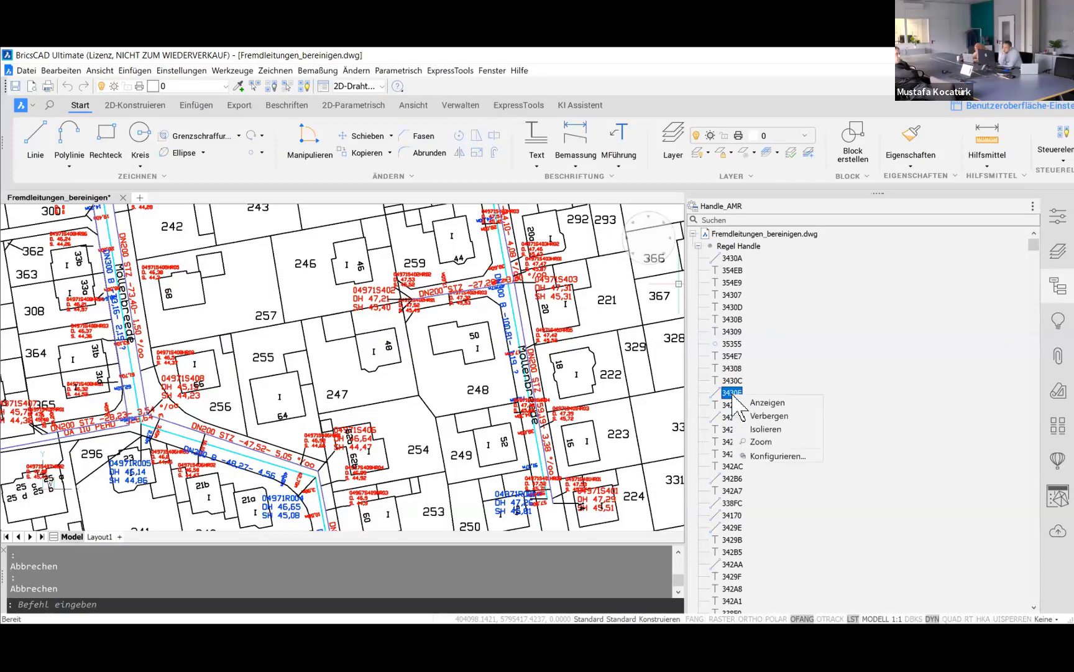
left_click(761, 441)
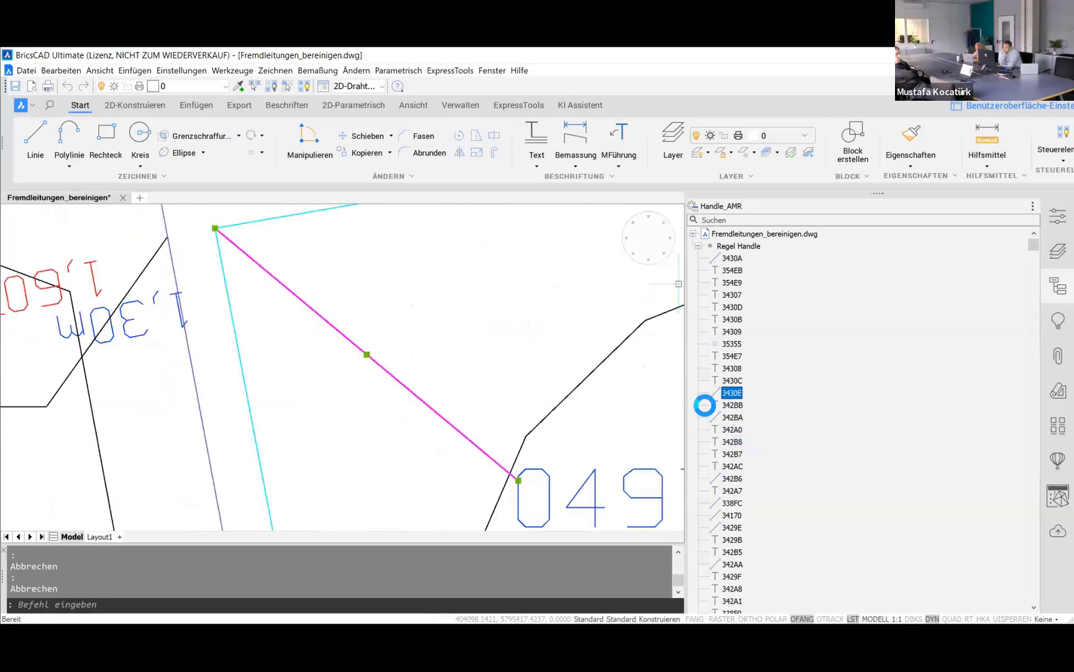
Step: Deselect line 3430E, zoom back out, and bring up the configuration list
scroll(280, 314, "down", 4)
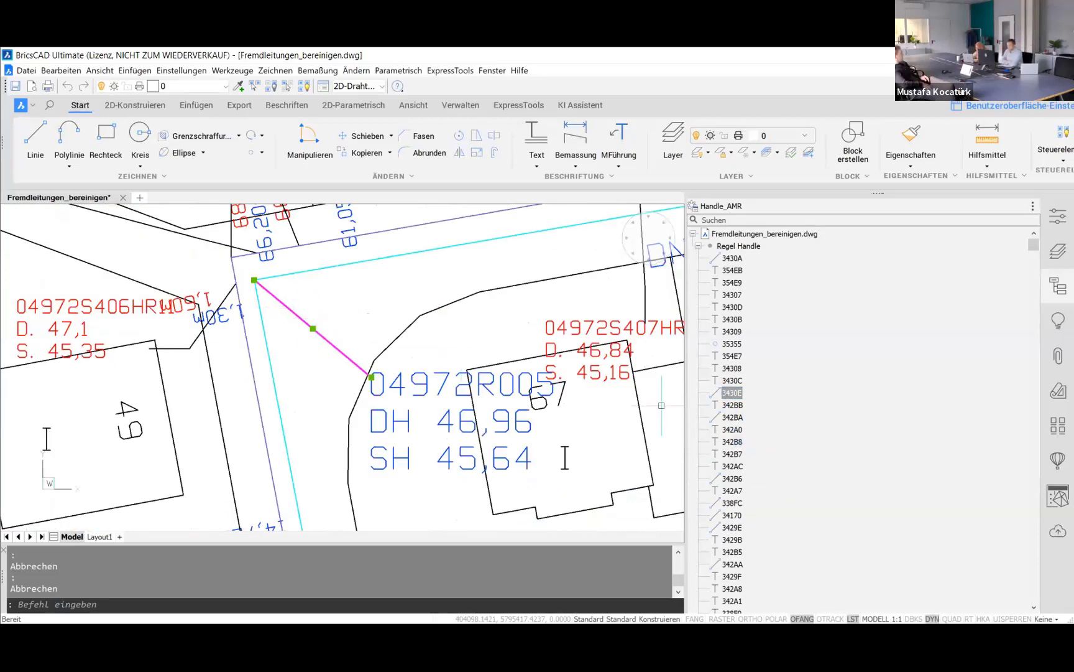
key("Escape")
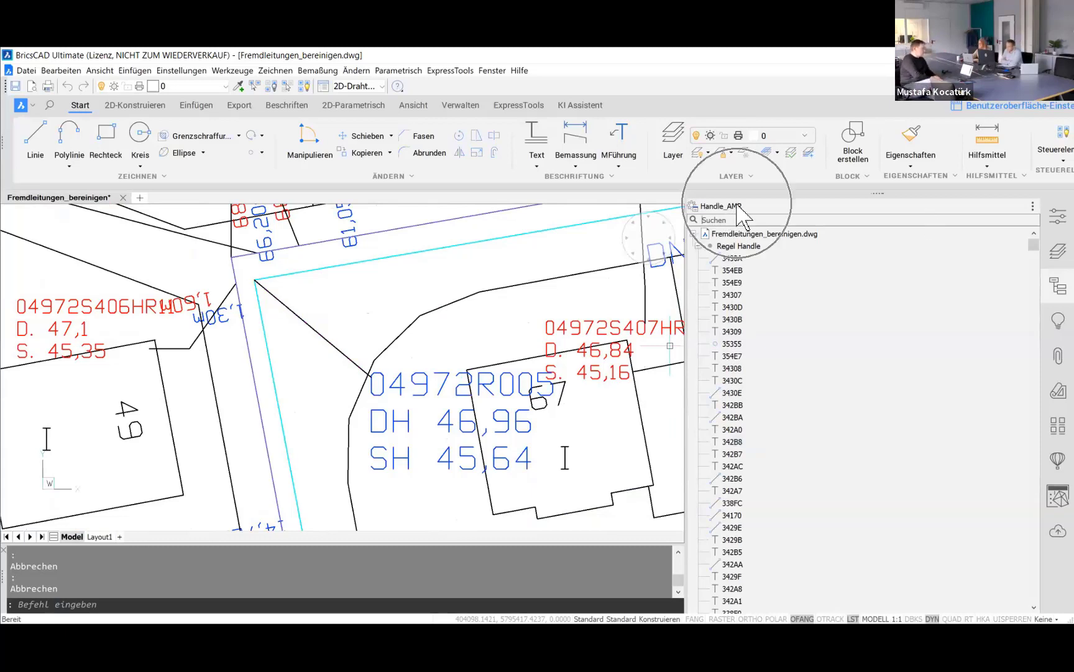
scroll(332, 281, "down", 3)
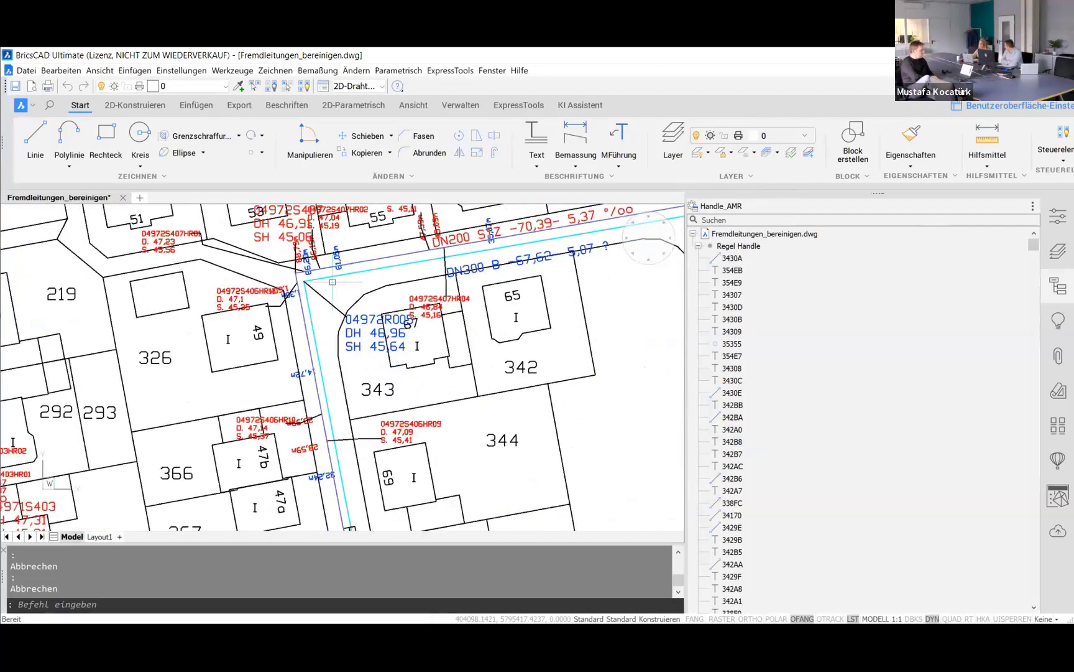
scroll(331, 281, "down", 3)
scroll(332, 281, "down", 3)
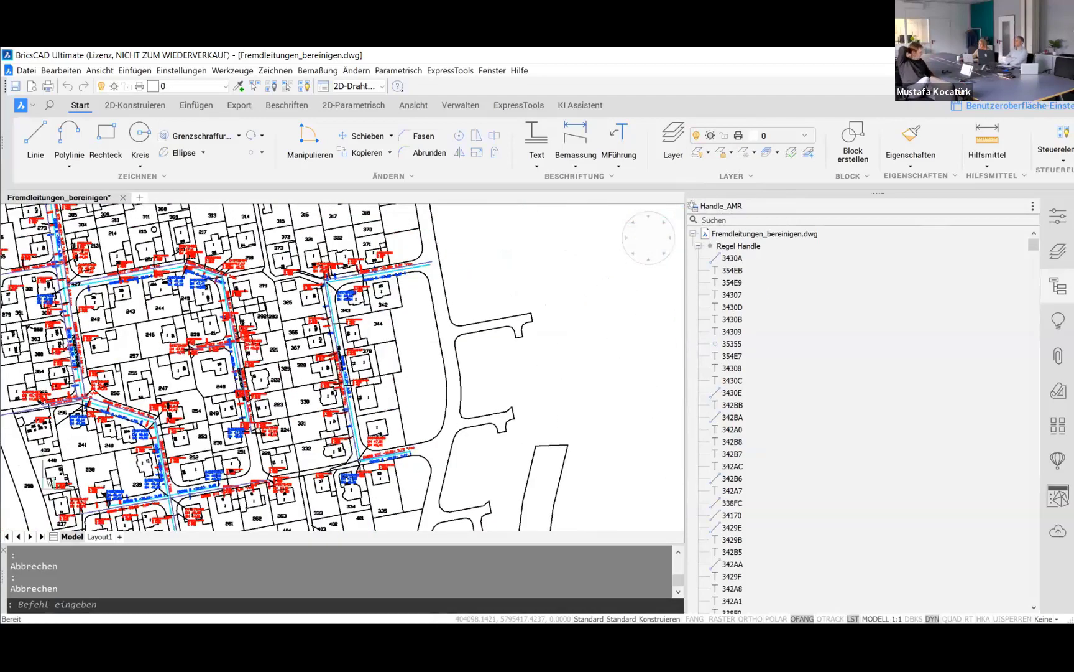
scroll(302, 378, "down", 3)
scroll(302, 378, "up", 3)
scroll(302, 377, "up", 3)
scroll(302, 377, "down", 3)
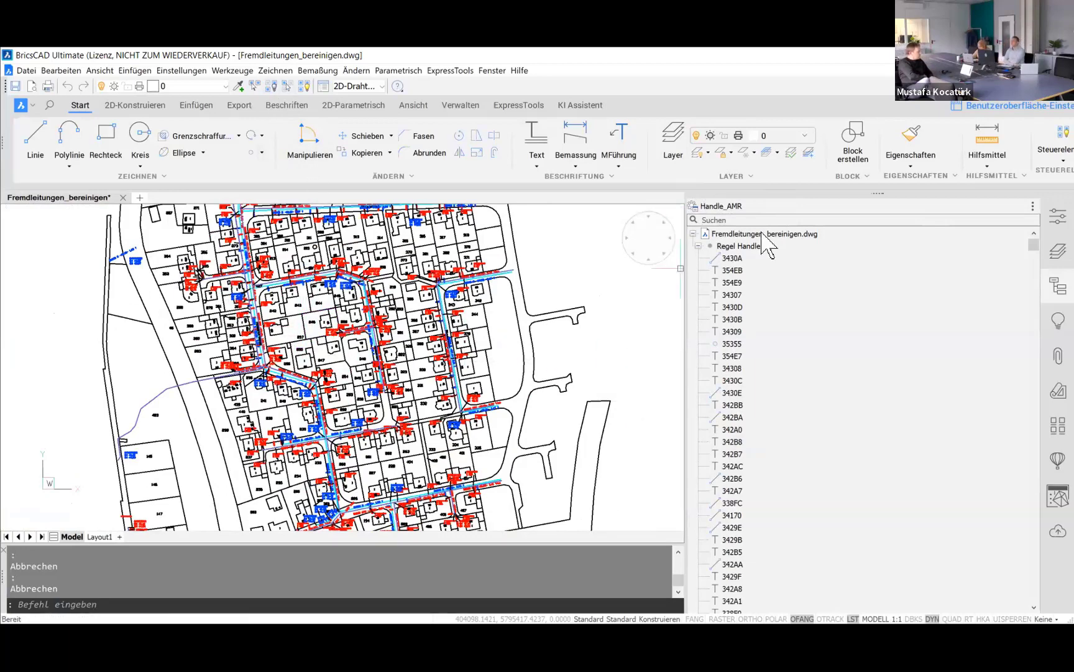
left_click(1033, 206)
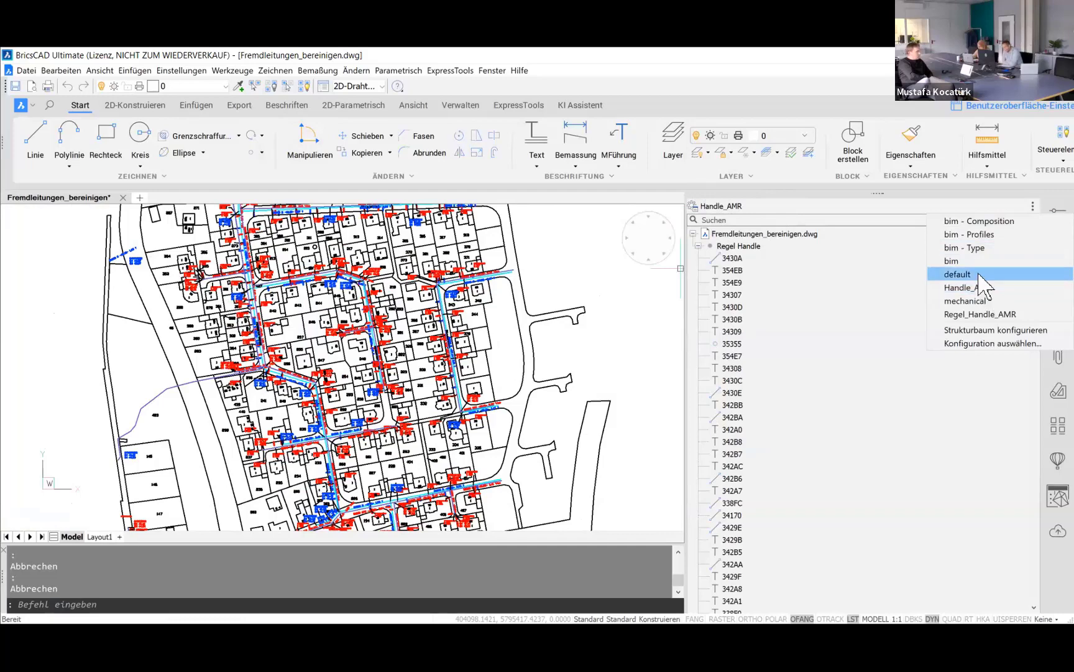
Step: Switch to default, expand 0 > Linie (121), and show line 1B5DE's properties
left_click(934, 273)
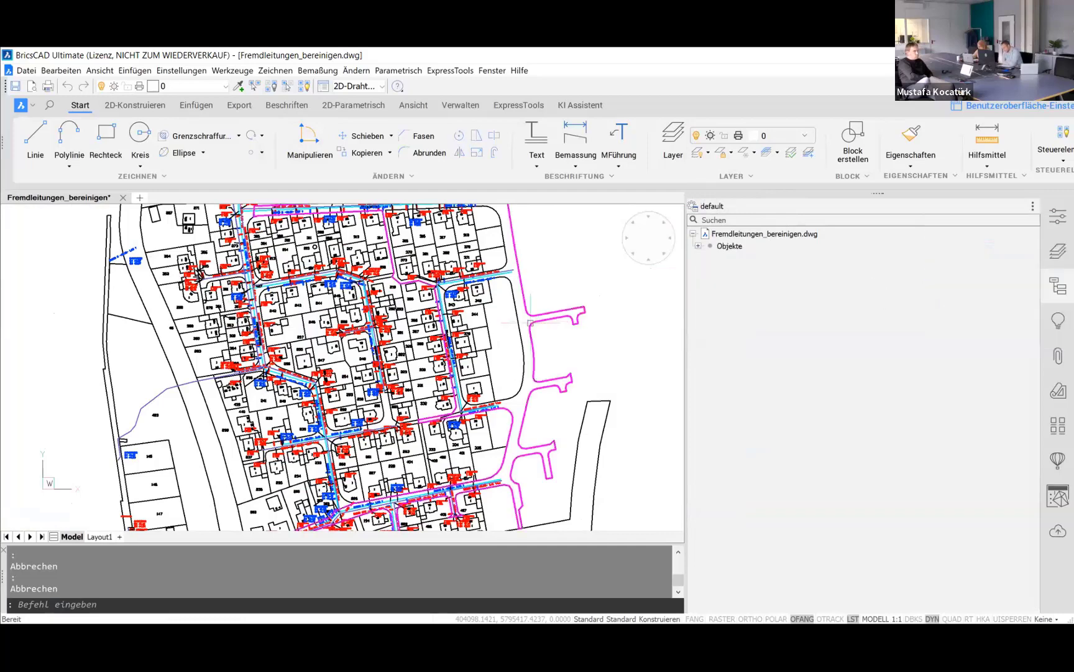
left_click(703, 258)
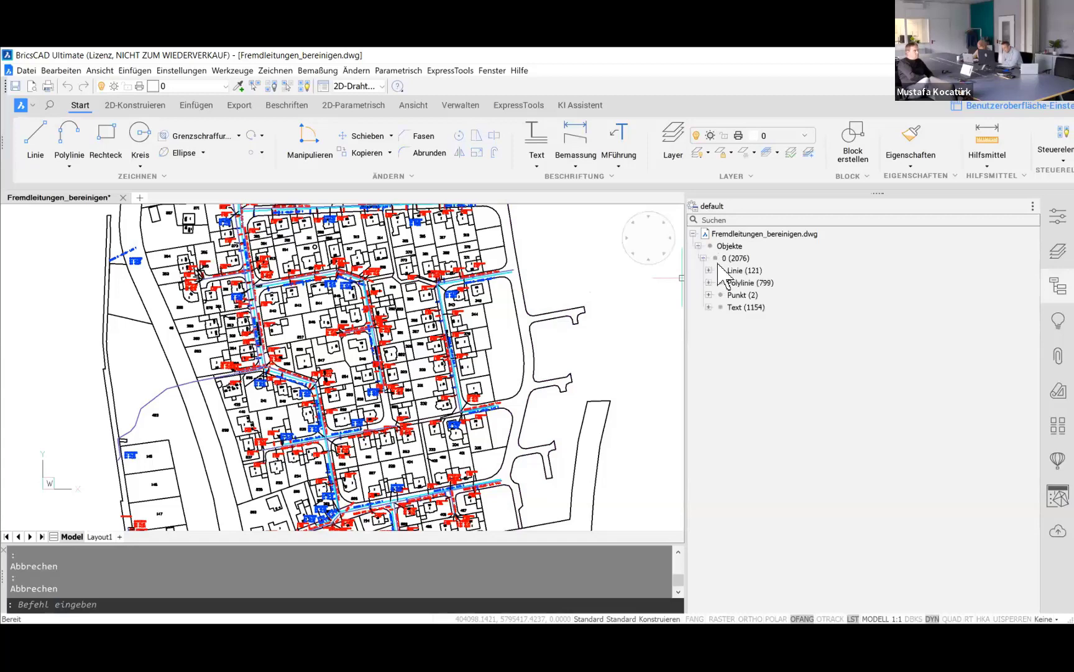
left_click(709, 270)
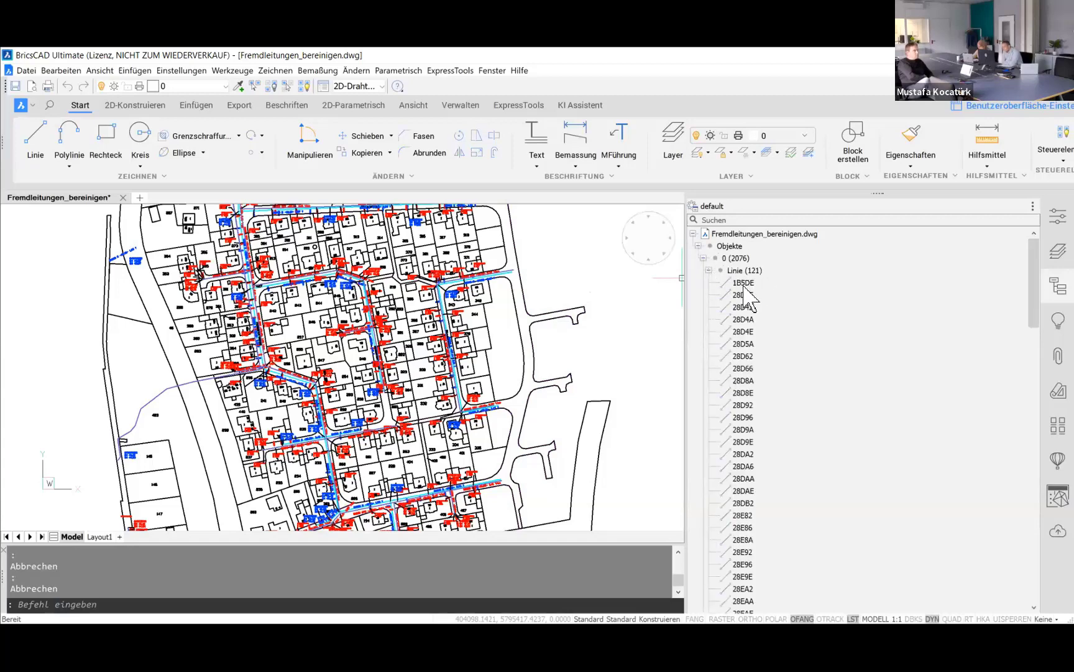
left_click(744, 283)
left_click(1059, 217)
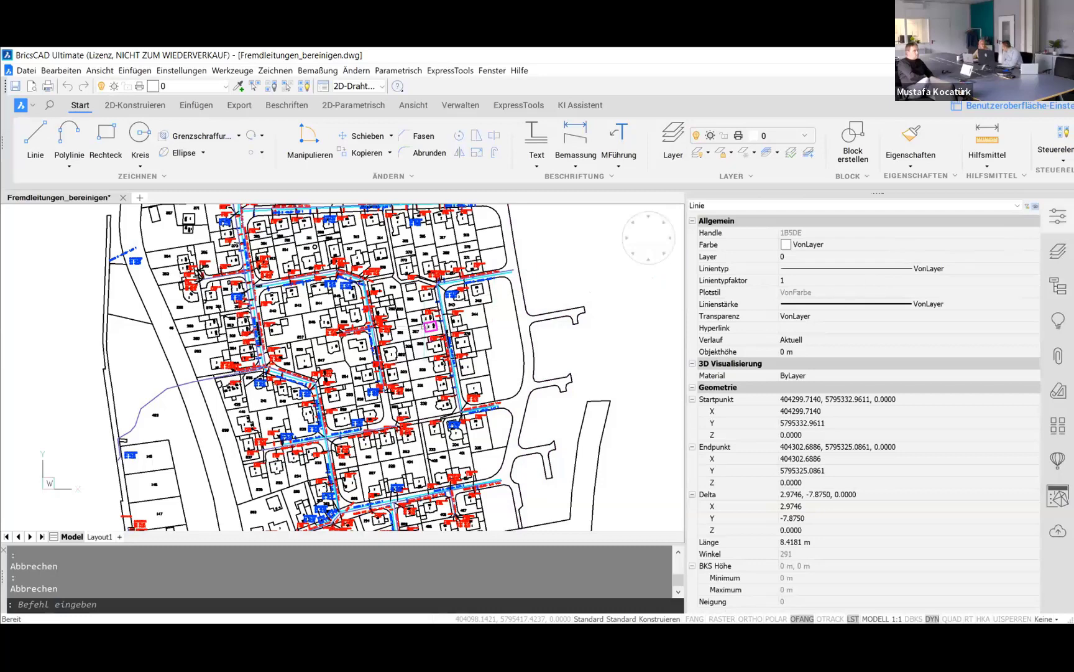
Step: Clear the line selection and inspect the small polyline near lot 245
type("^^")
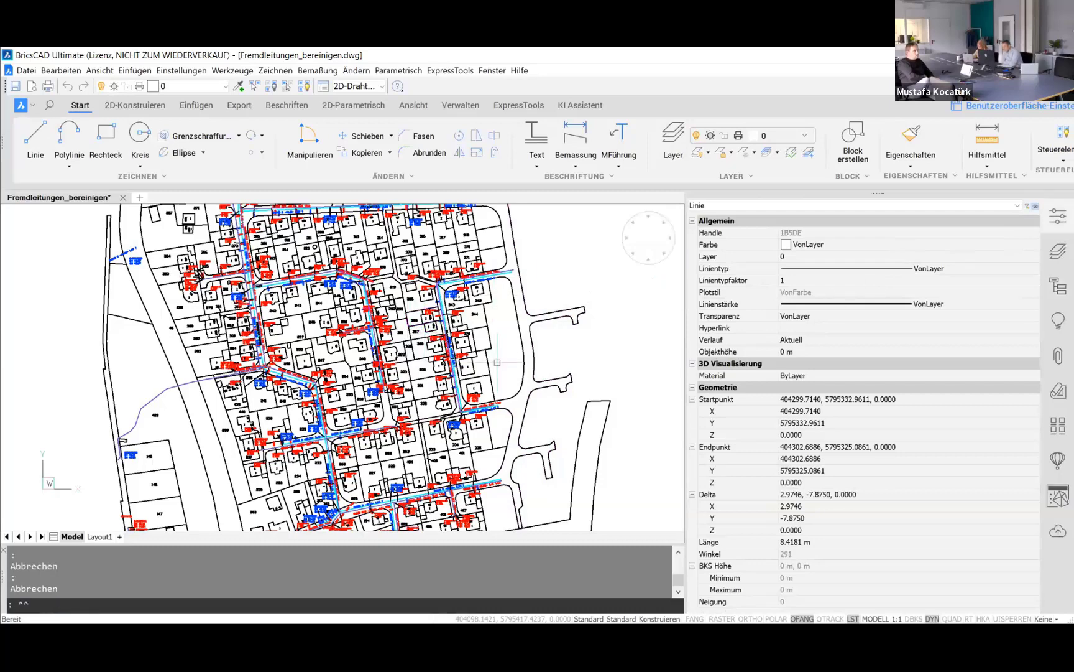
key("Escape")
scroll(438, 313, "up", 10)
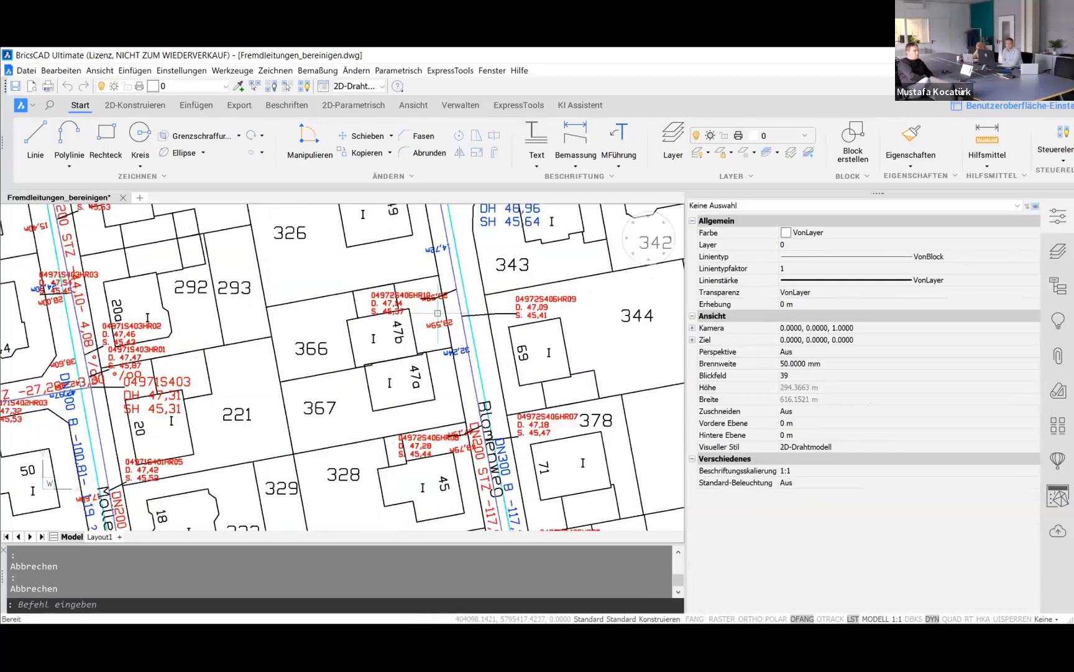
scroll(470, 305, "down", 3)
scroll(470, 306, "down", 2)
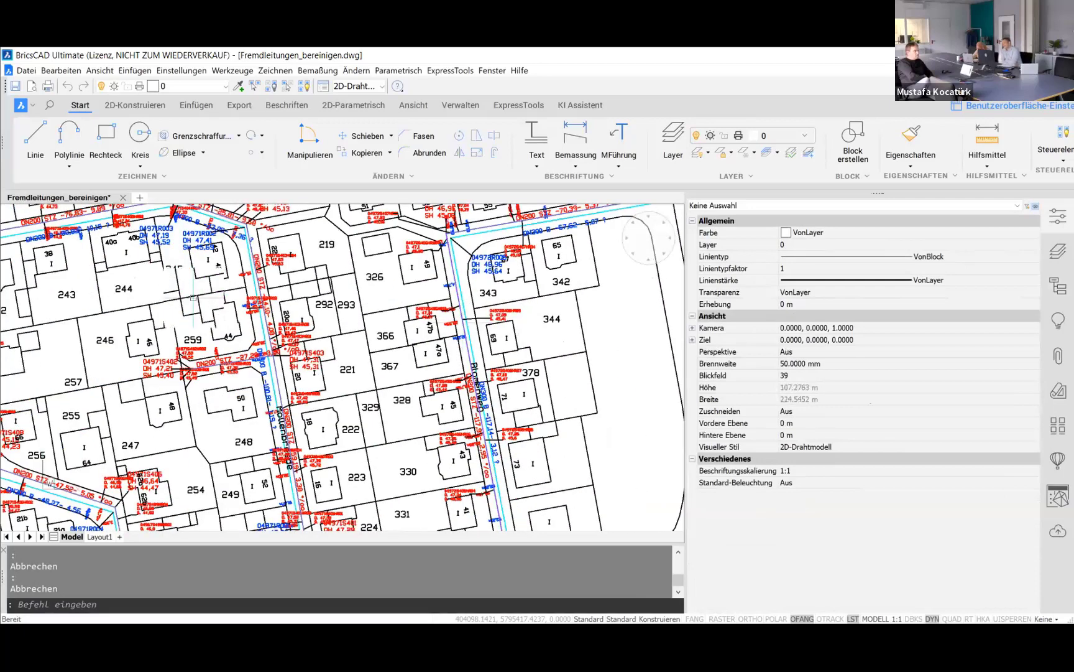
scroll(185, 291, "up", 3)
left_click(159, 289)
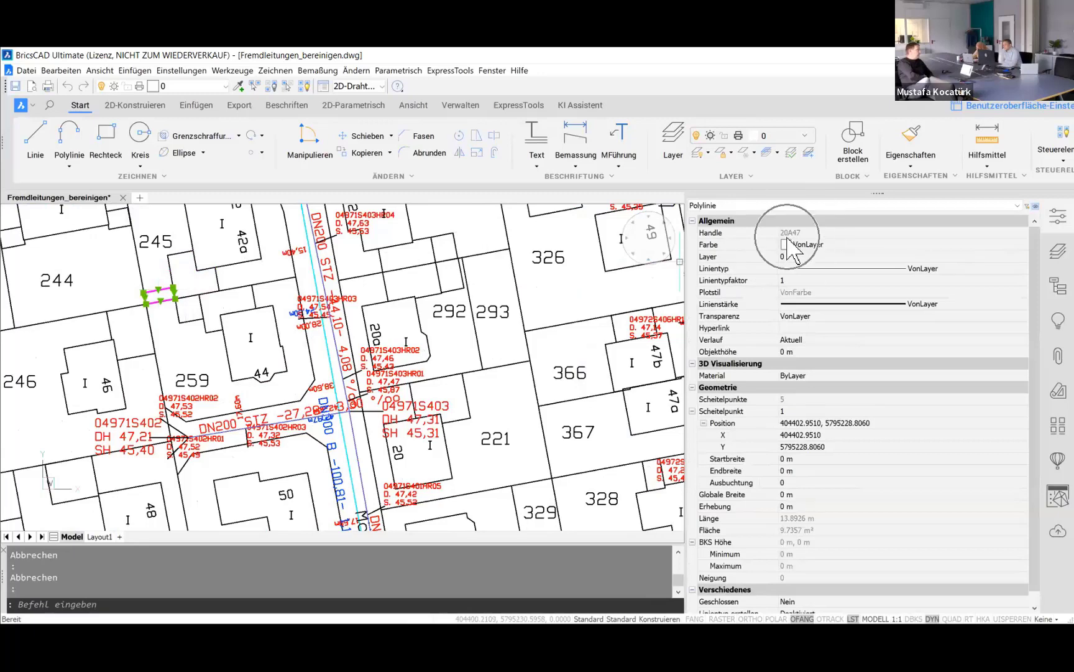
scroll(439, 329, "down", 1)
scroll(456, 324, "down", 1)
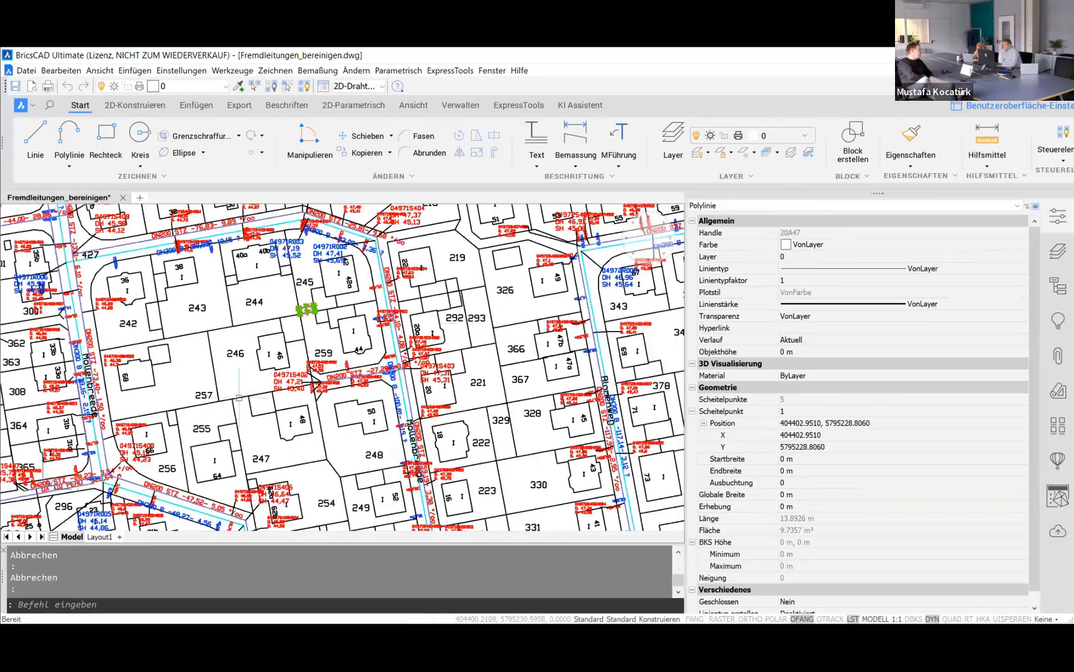
key("Escape")
Step: Inspect the small polylines beside lots 245 and 255 one at a time
left_click(171, 417)
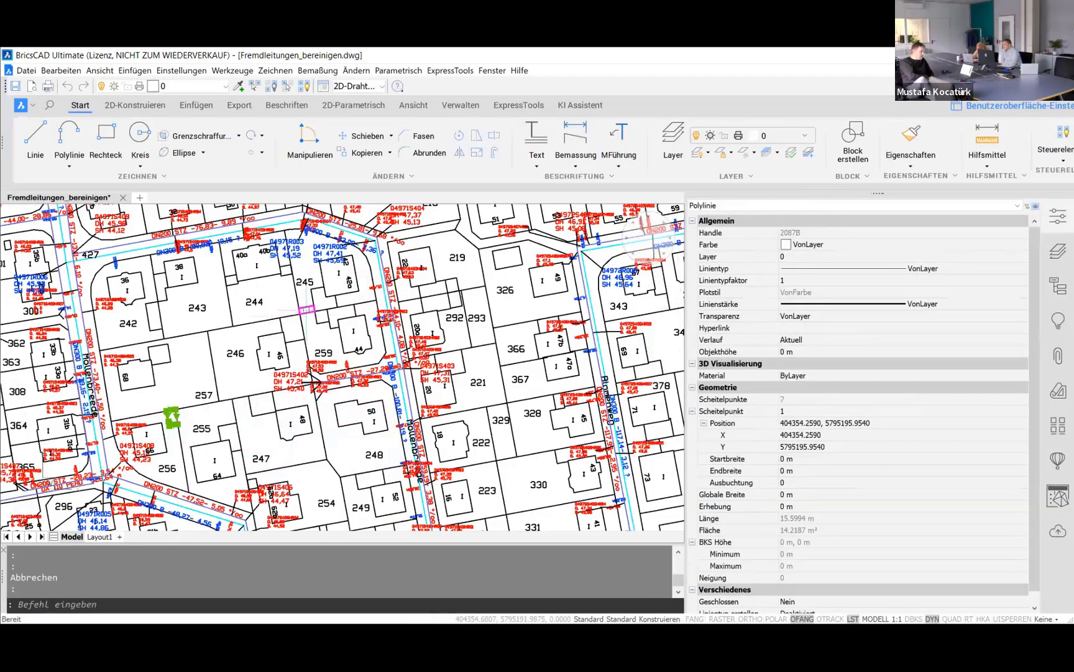
key("Escape")
left_click(306, 309)
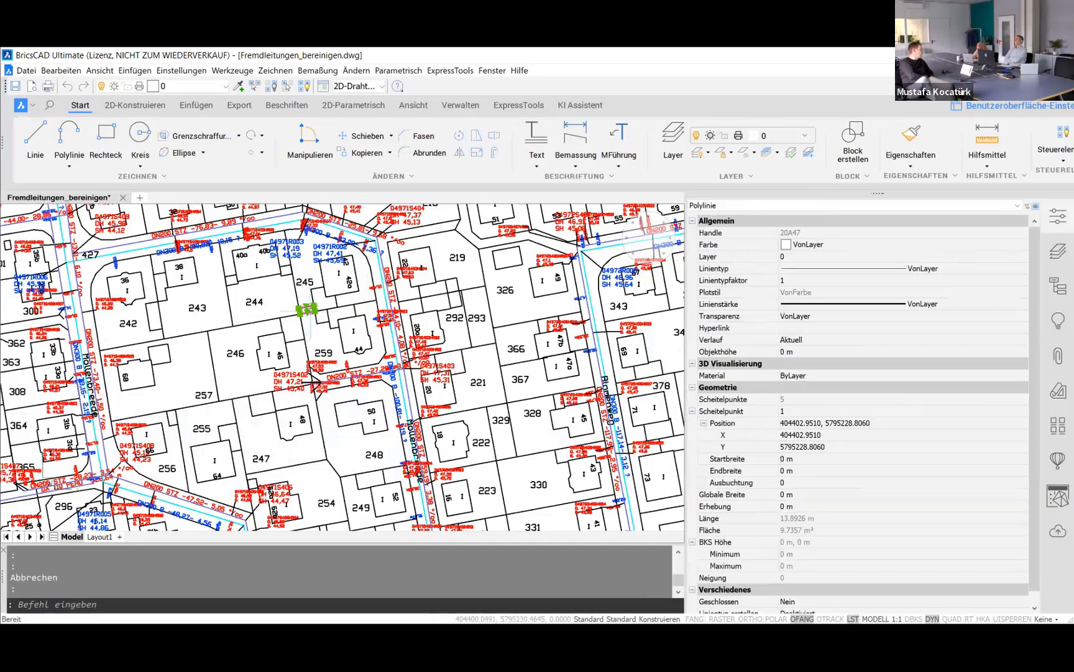
scroll(138, 446, "up", 2)
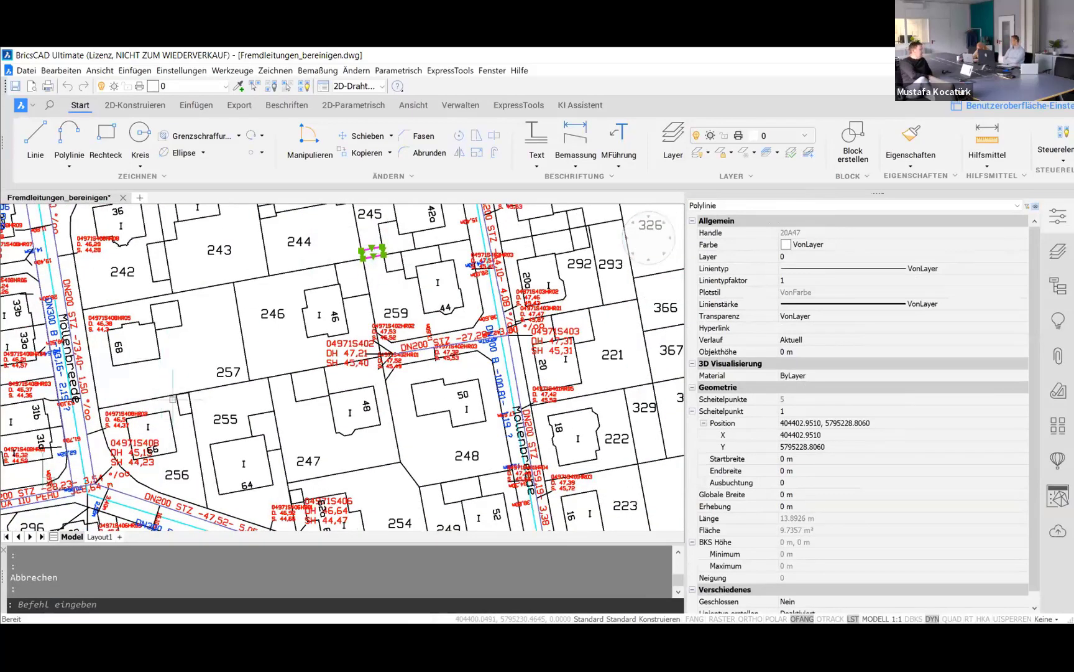
key("Escape")
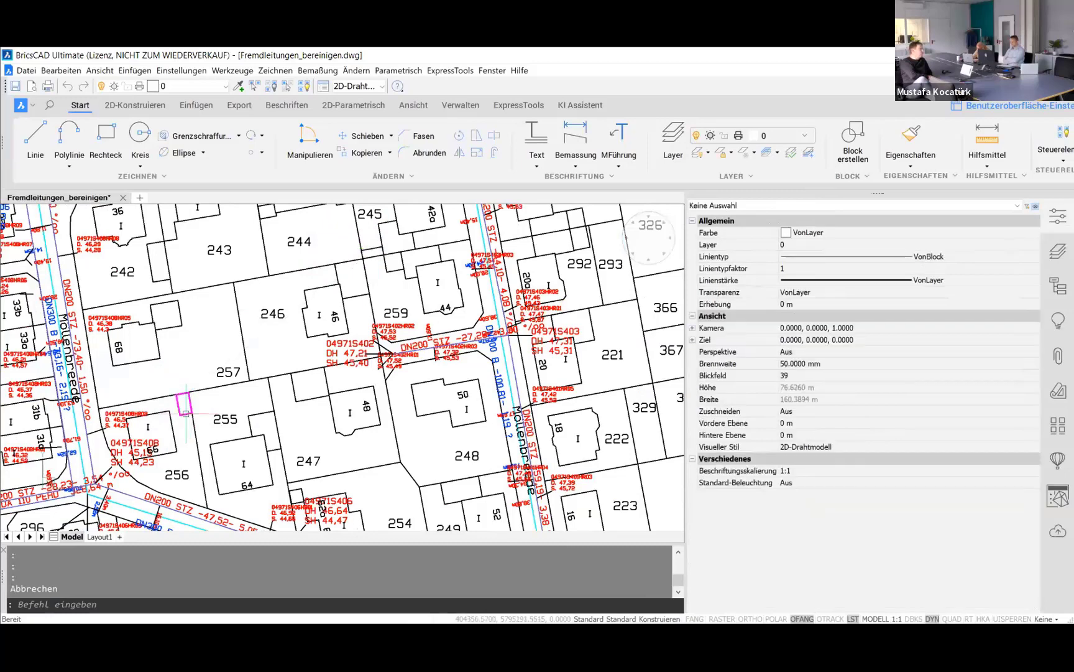
left_click(185, 413)
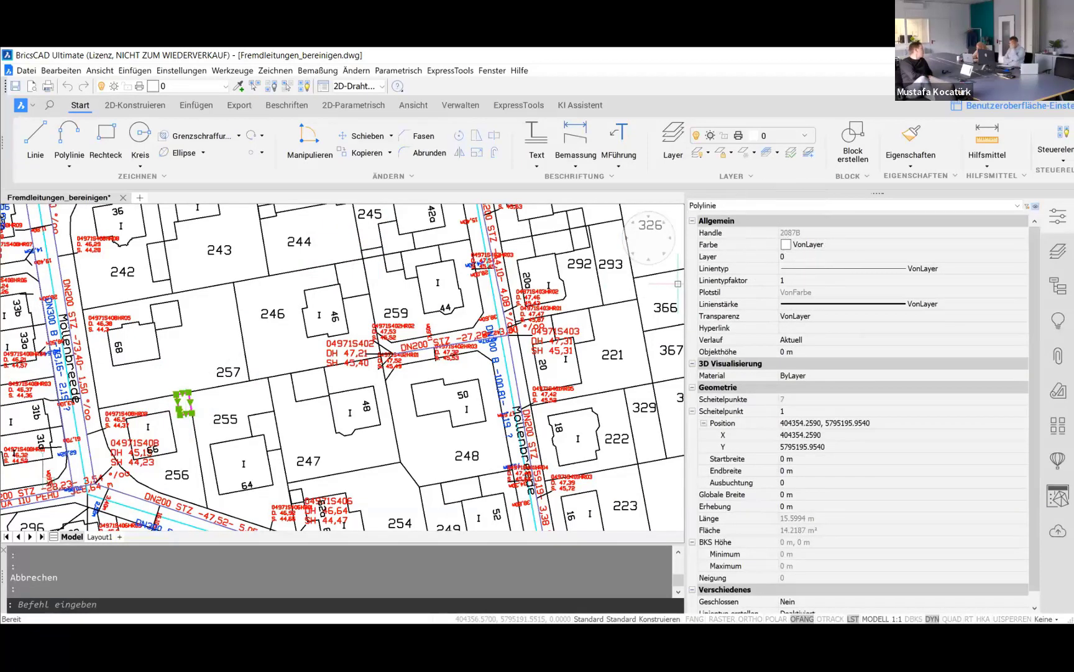
key("Escape")
left_click(376, 251)
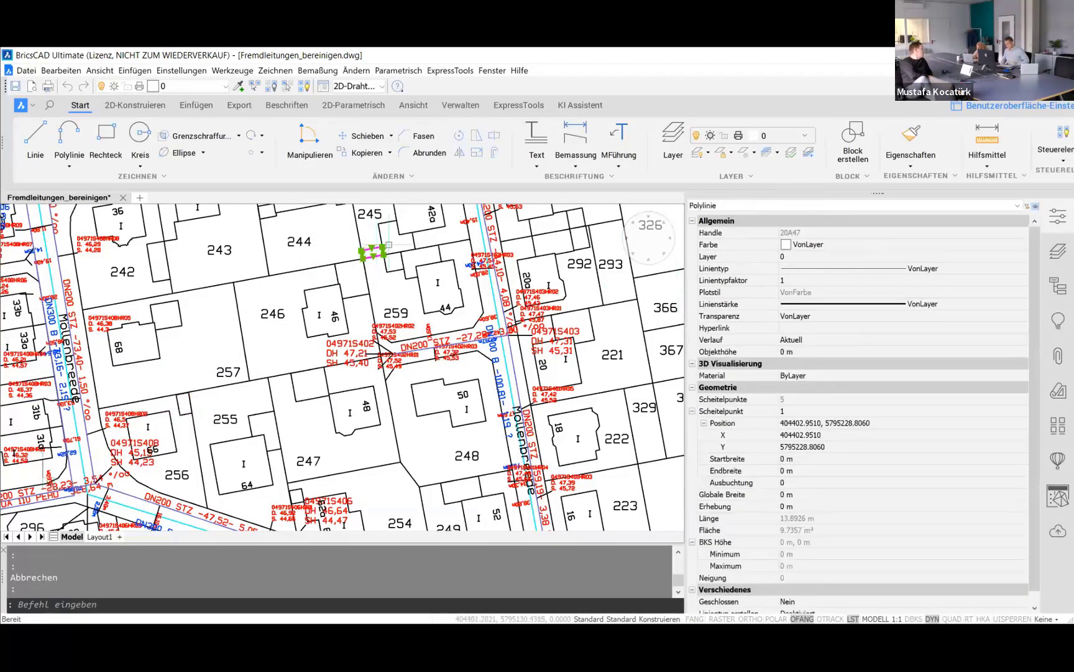
key("Escape")
Step: Check the outlines around houses 50, 48 and 64, then clear the selection and zoom out
left_click(463, 380)
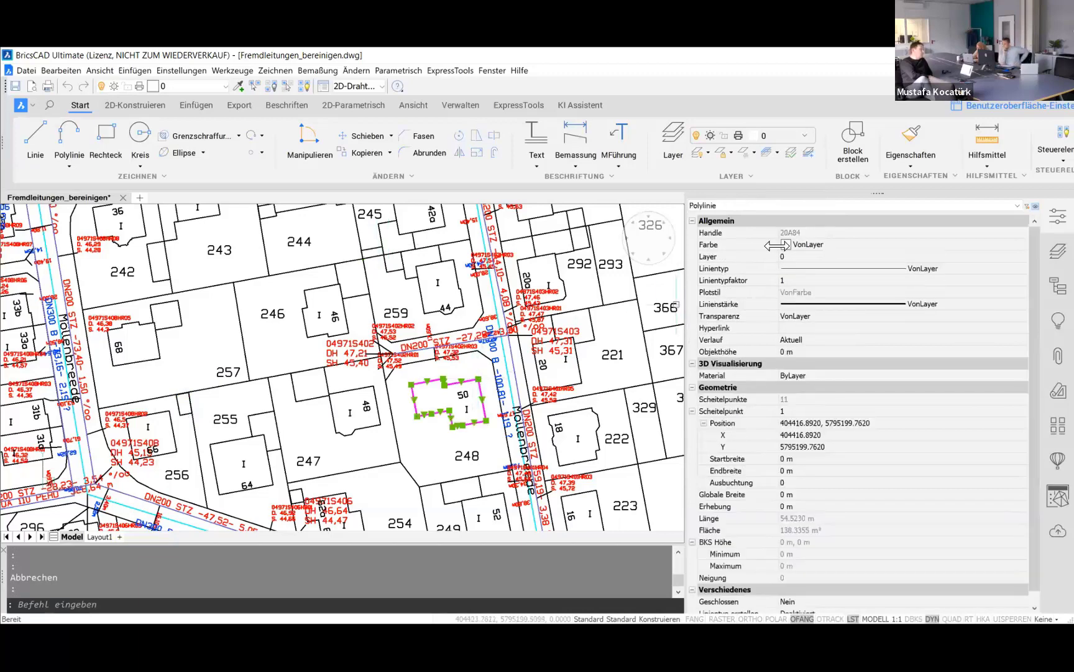
key("Escape")
left_click(356, 388)
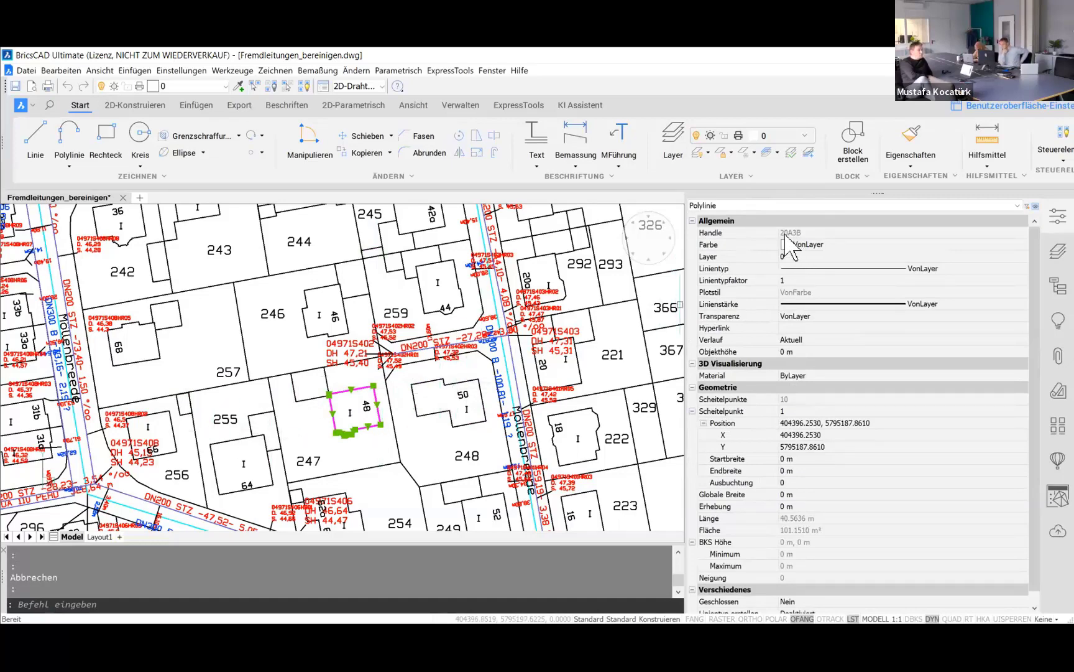
key("Escape")
left_click(270, 460)
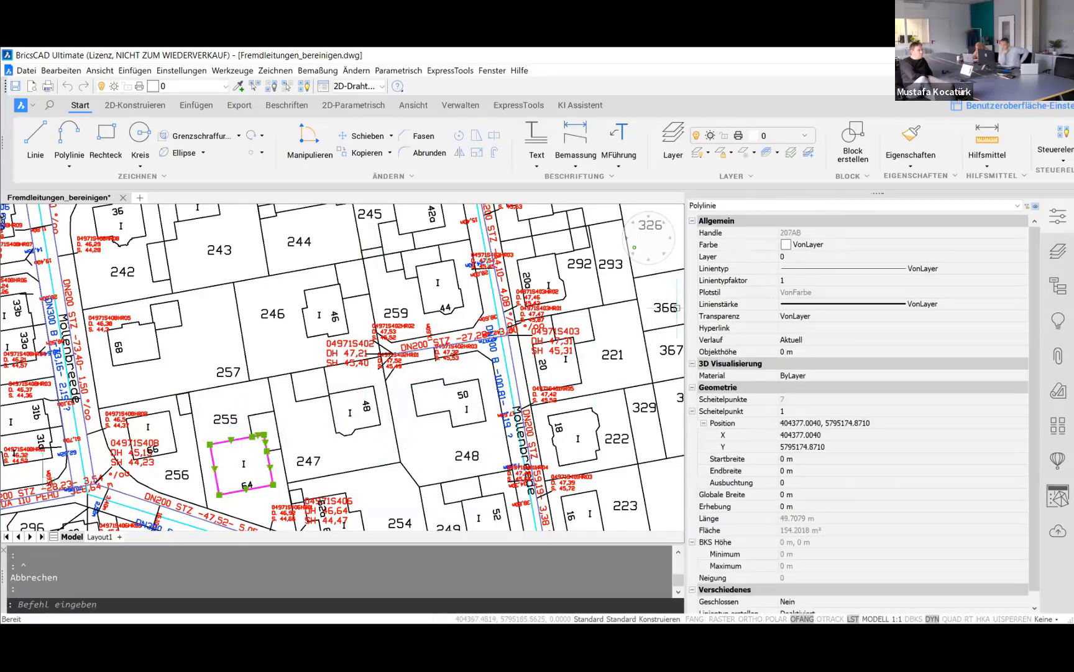
key("Escape")
scroll(351, 378, "down", 2)
scroll(350, 376, "down", 3)
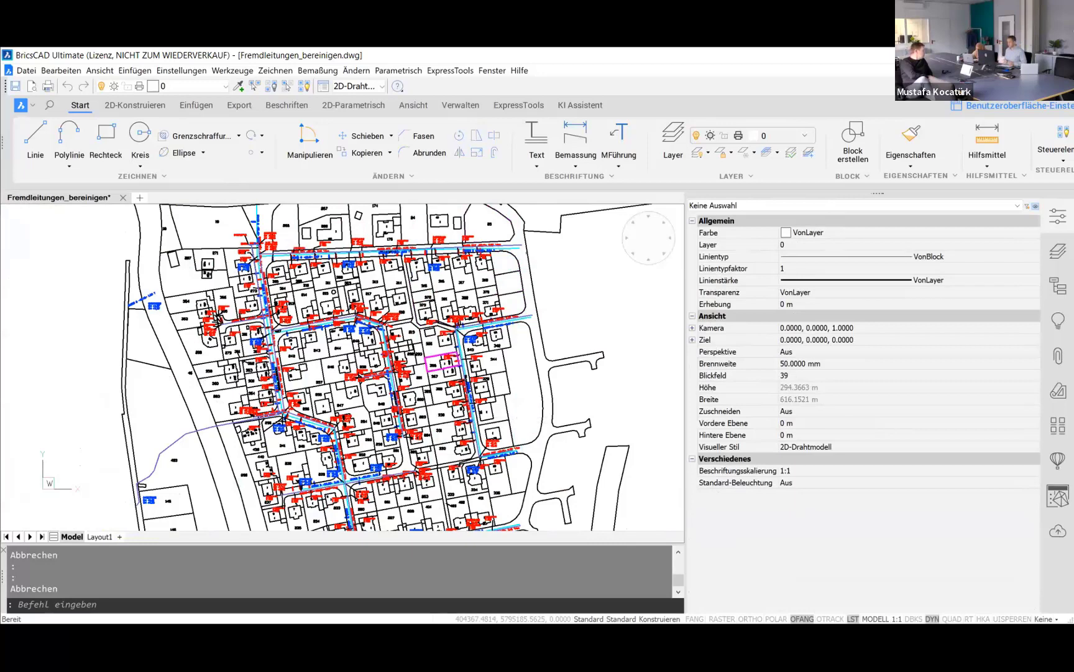
Step: Select all polylines similar to the lot 222 building outline, then cancel that selection
scroll(441, 364, "up", 3)
scroll(439, 398, "up", 3)
left_click(439, 407)
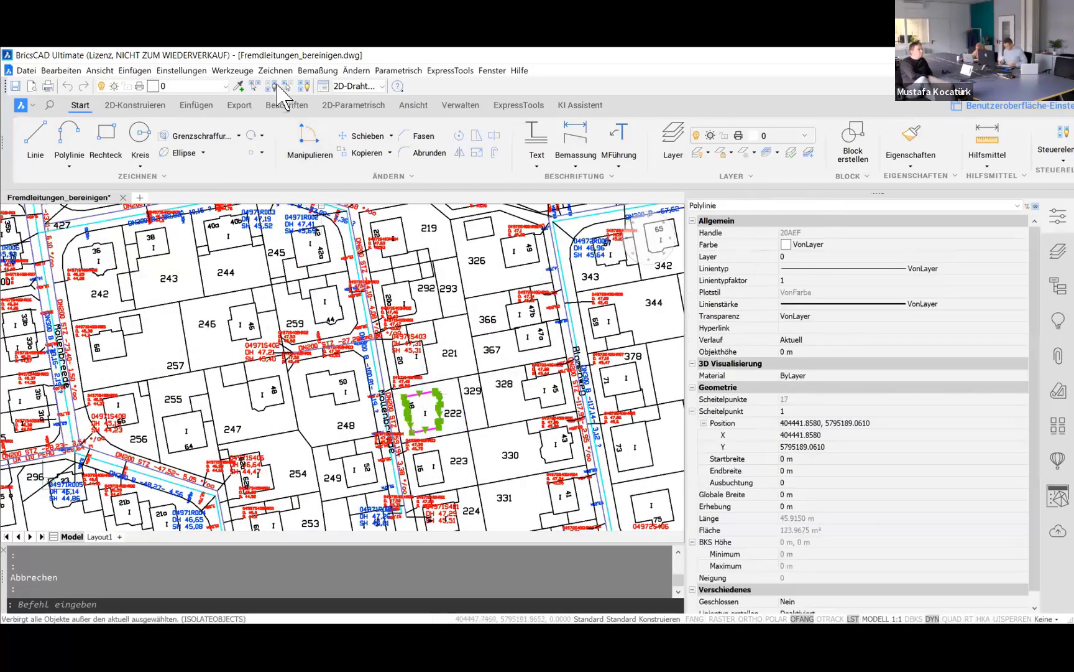
left_click(257, 87)
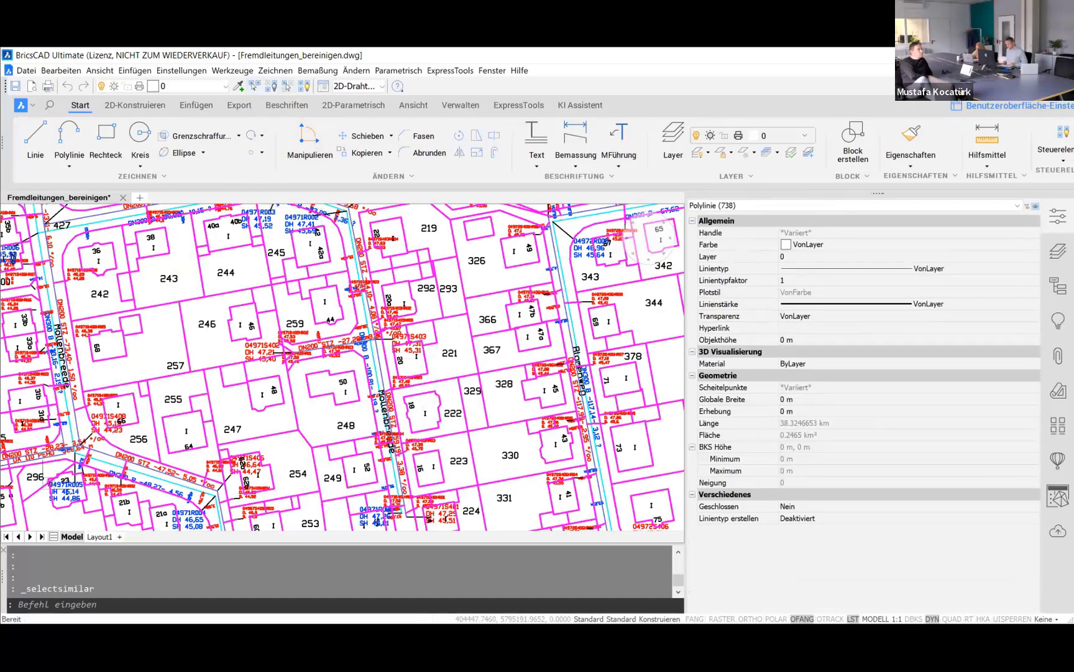
scroll(437, 372, "down", 3)
key("Escape")
Step: Reselect the 738 polylines similar to the lot 222 outline, zoom out to check, then release them
left_click(429, 393)
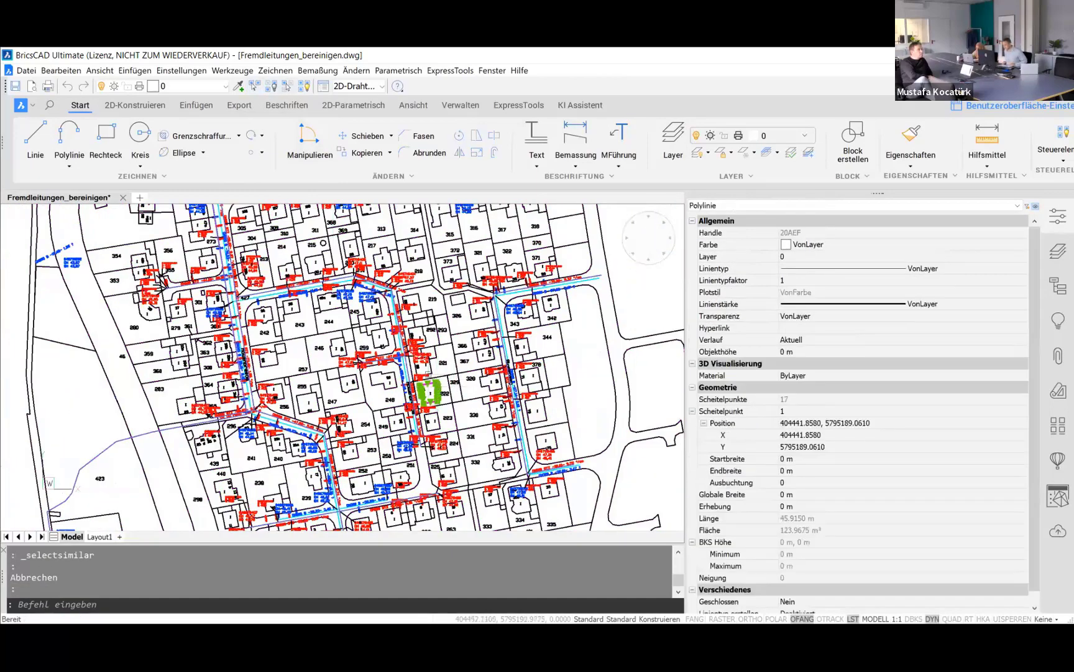
left_click(256, 87)
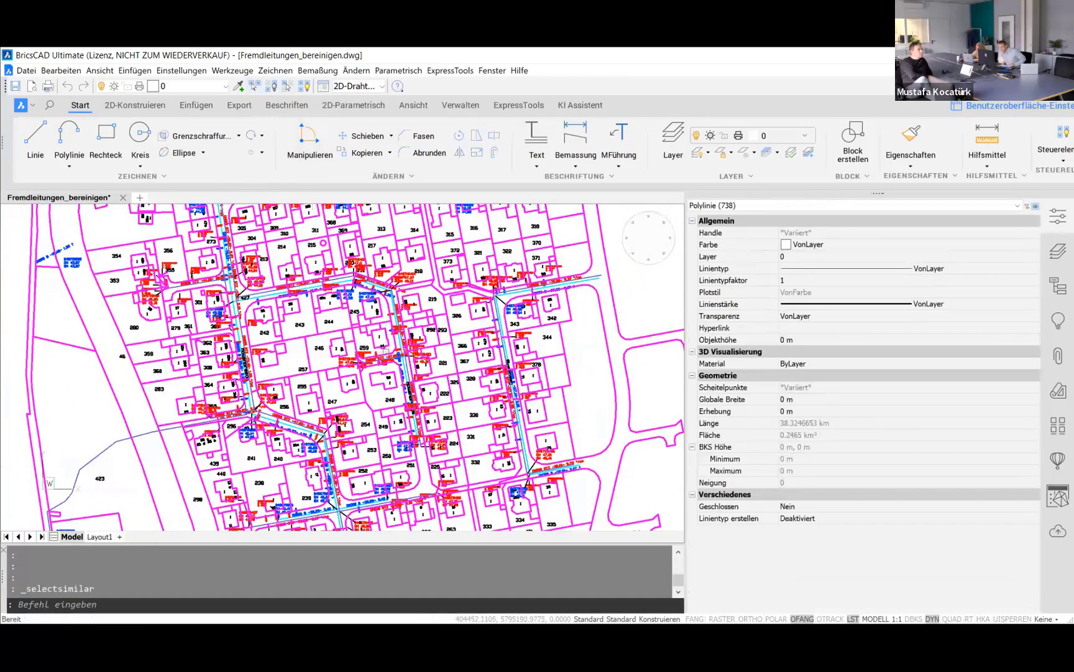
scroll(384, 350, "down", 3)
scroll(384, 350, "down", 2)
key("Escape")
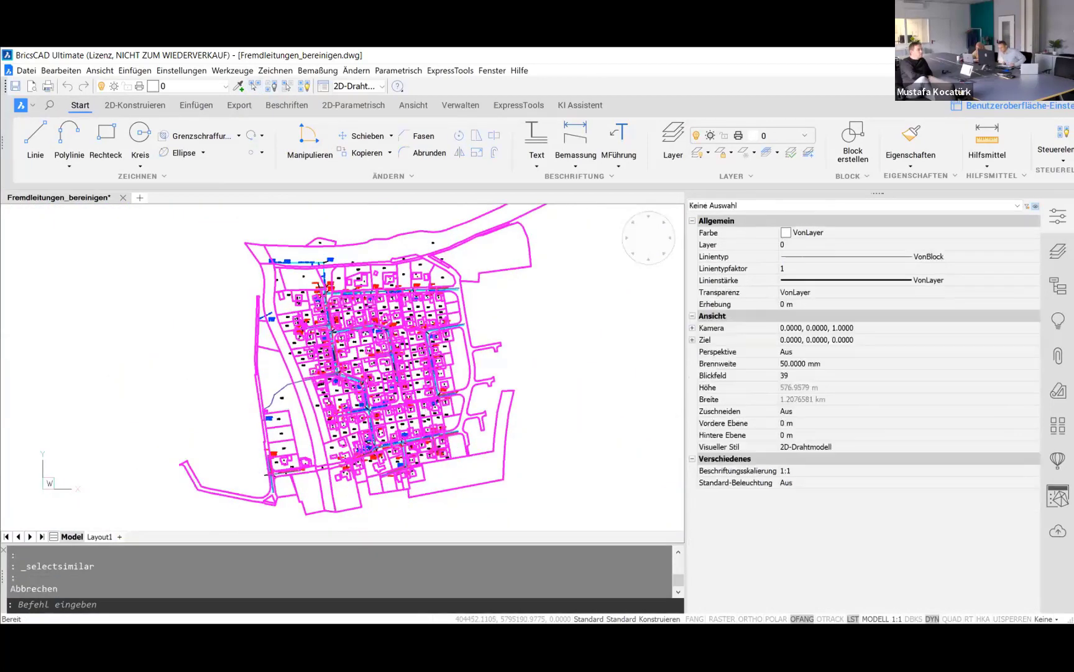
scroll(389, 407, "up", 3)
scroll(389, 407, "up", 3)
scroll(379, 398, "up", 2)
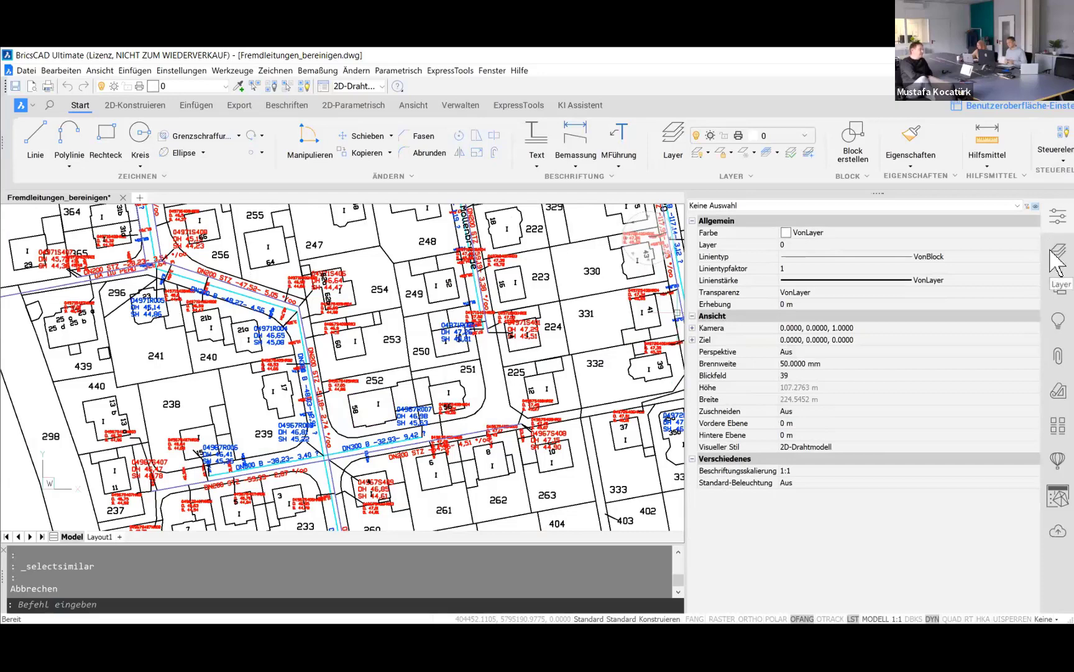
left_click(1051, 251)
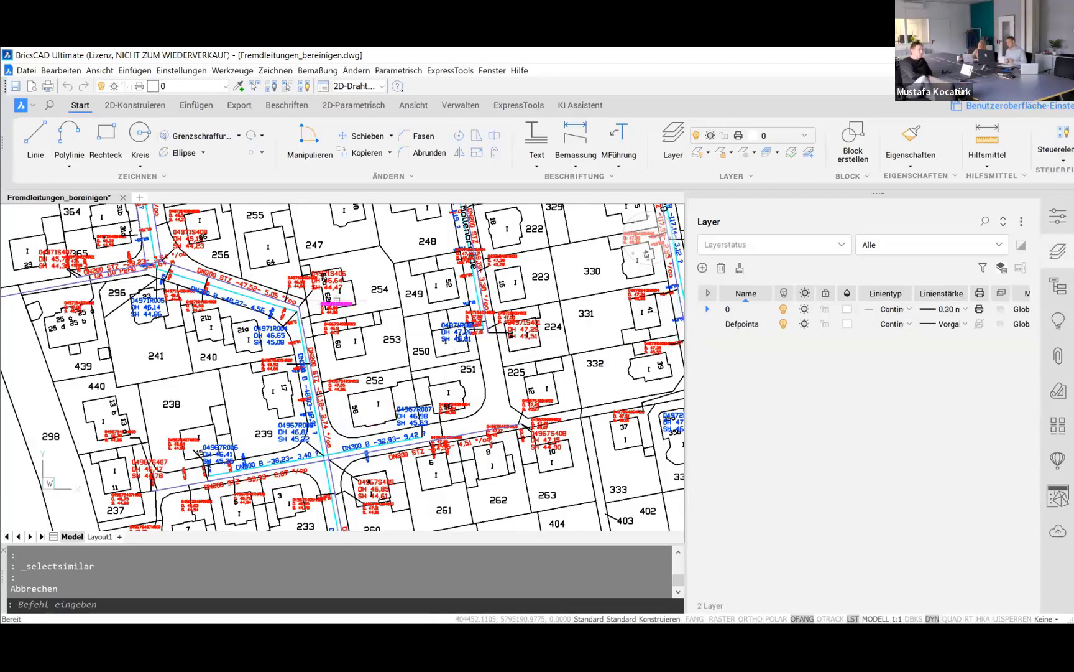
left_click(1056, 218)
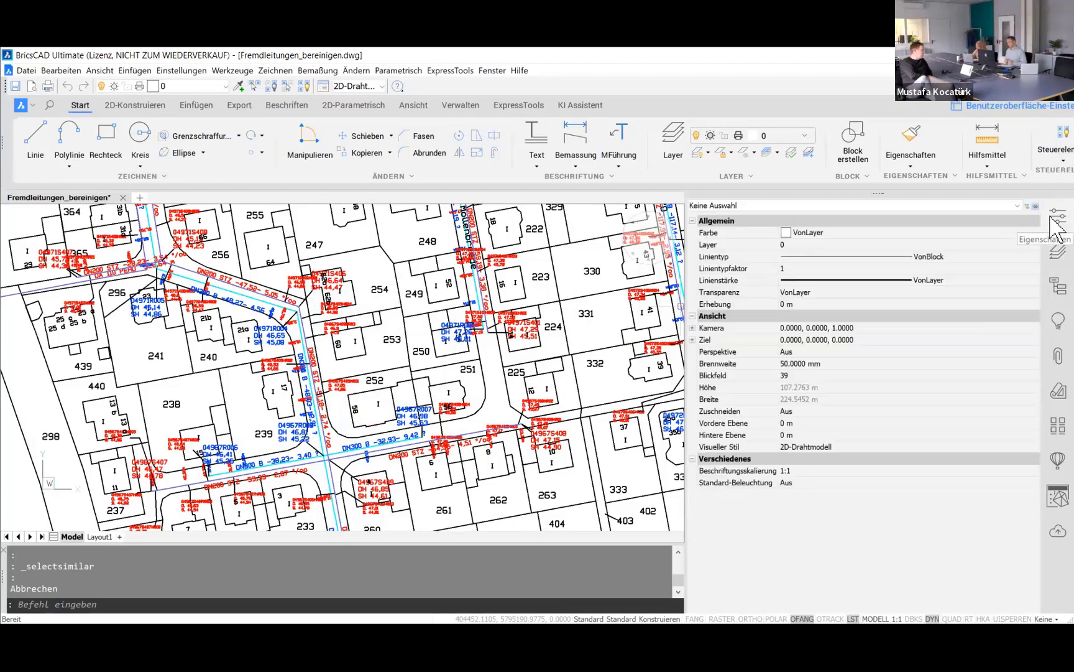
left_click(1016, 206)
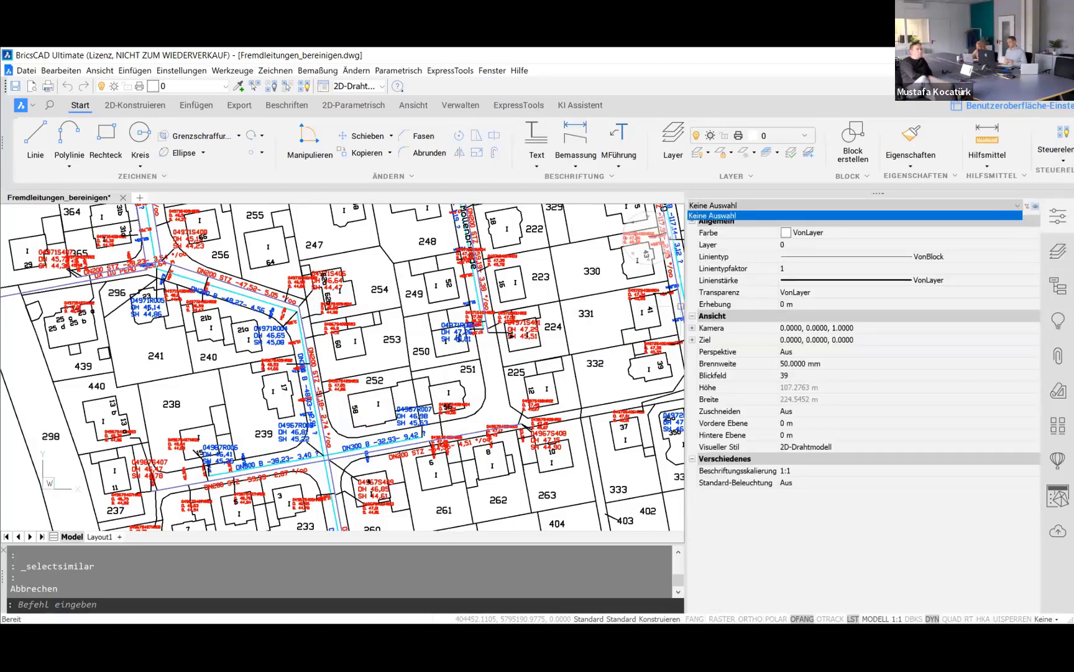
left_click(341, 235)
left_click(660, 475)
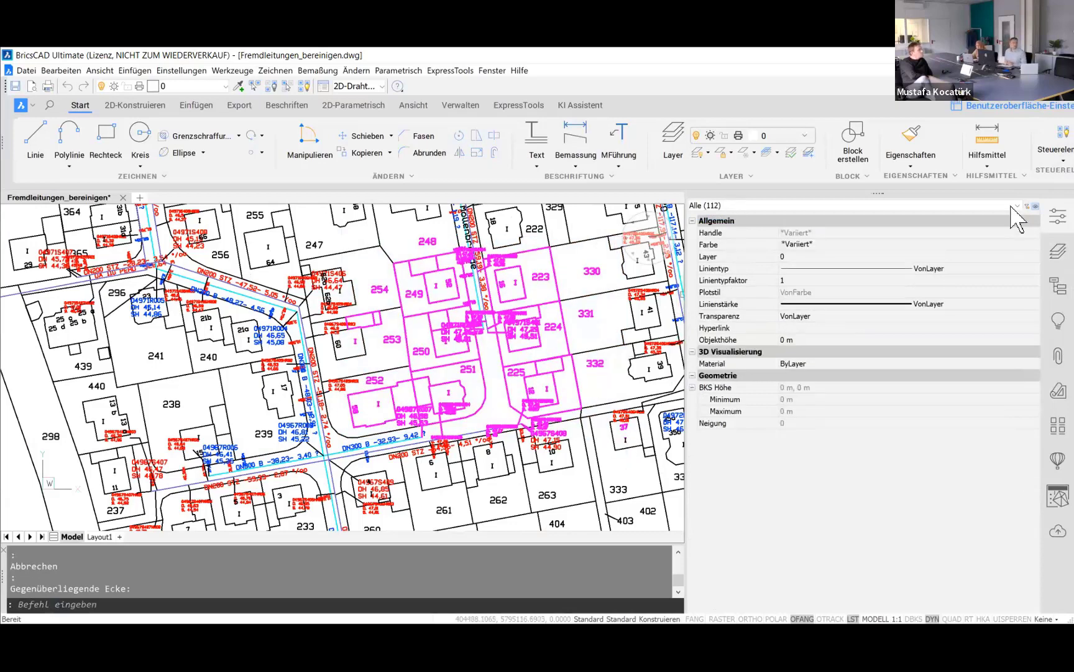
key("Escape")
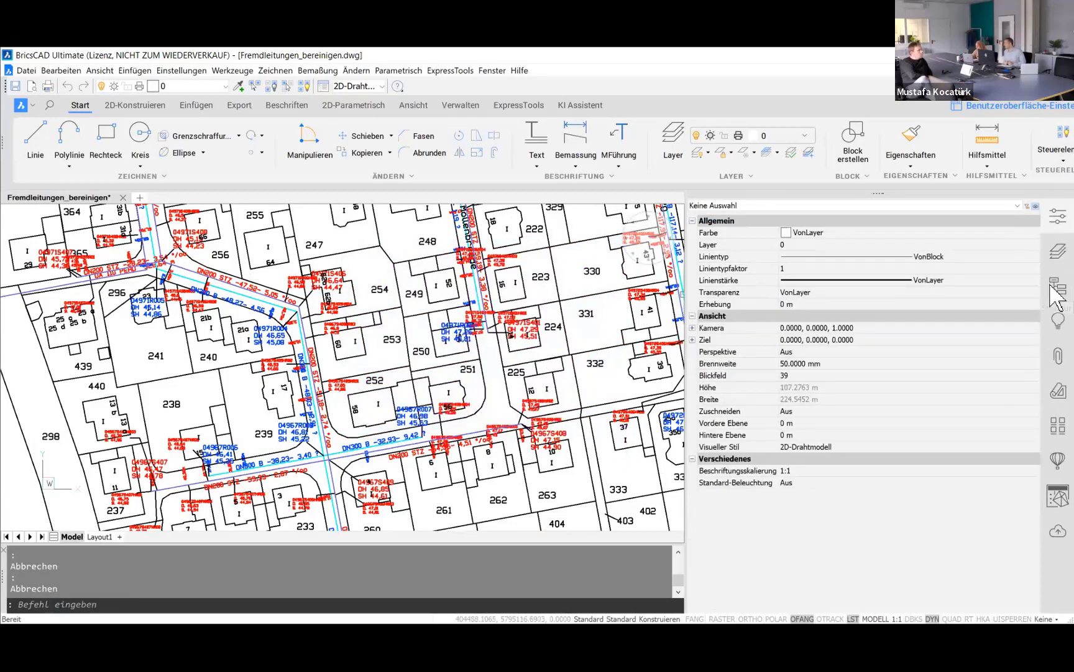
Step: Show the structure tree, expand layer 0 and zoom to its 2 points
left_click(1055, 286)
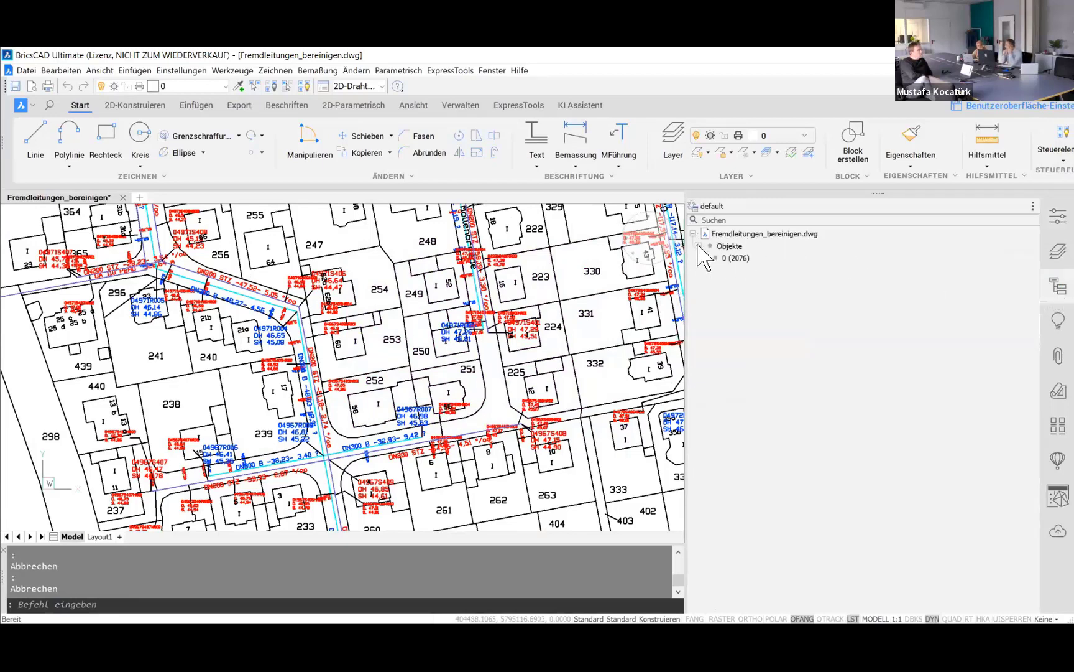
left_click(704, 258)
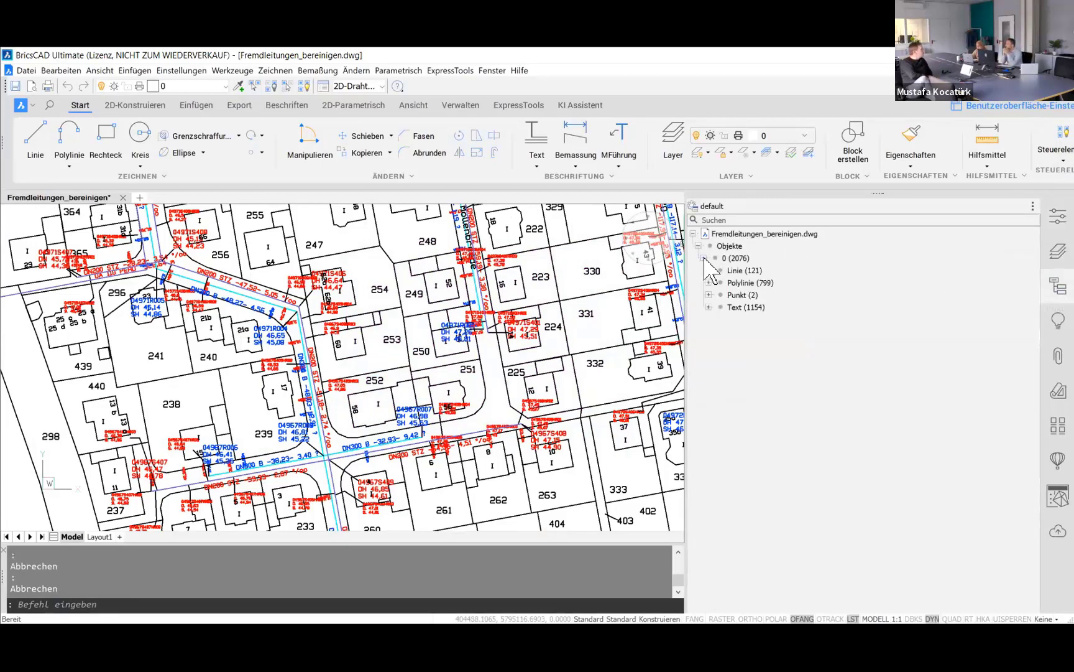
left_click(741, 283)
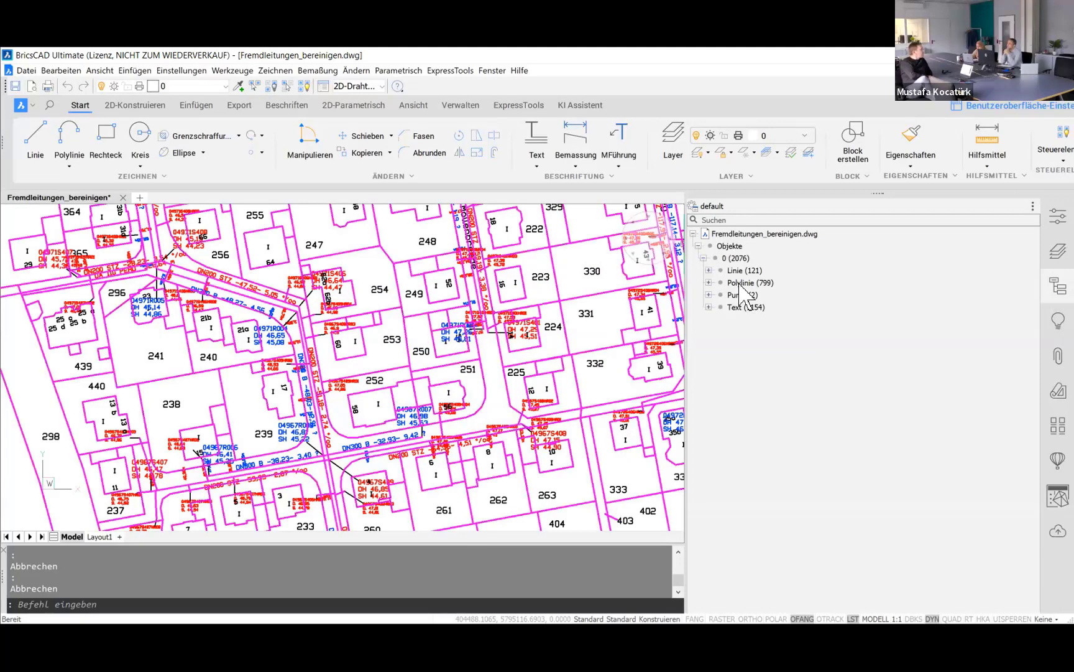
left_click(743, 296)
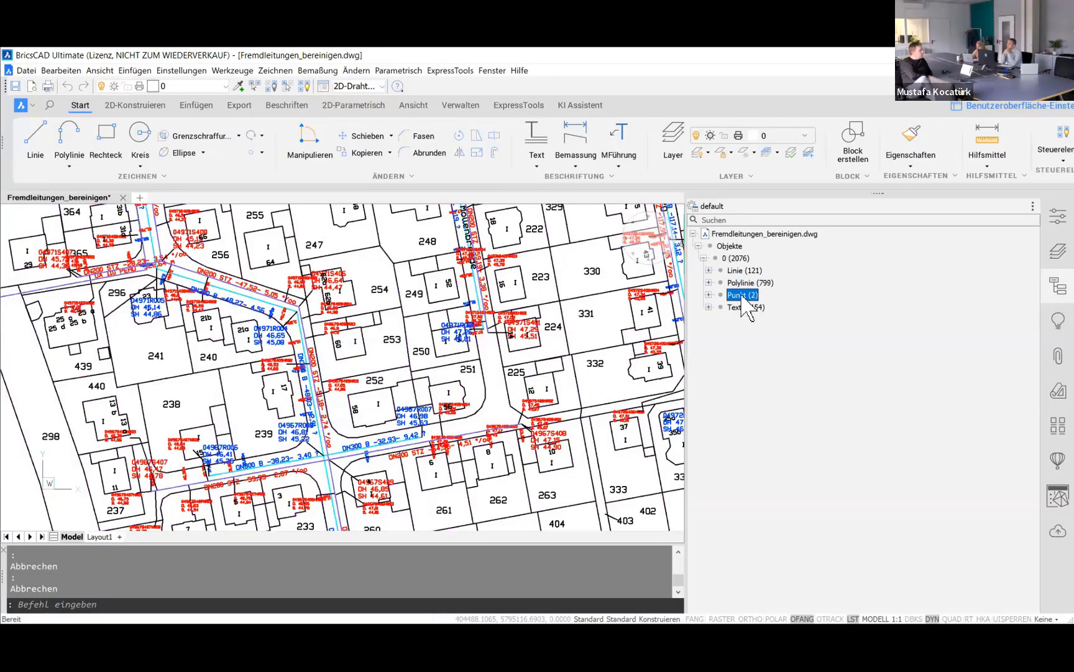
right_click(743, 297)
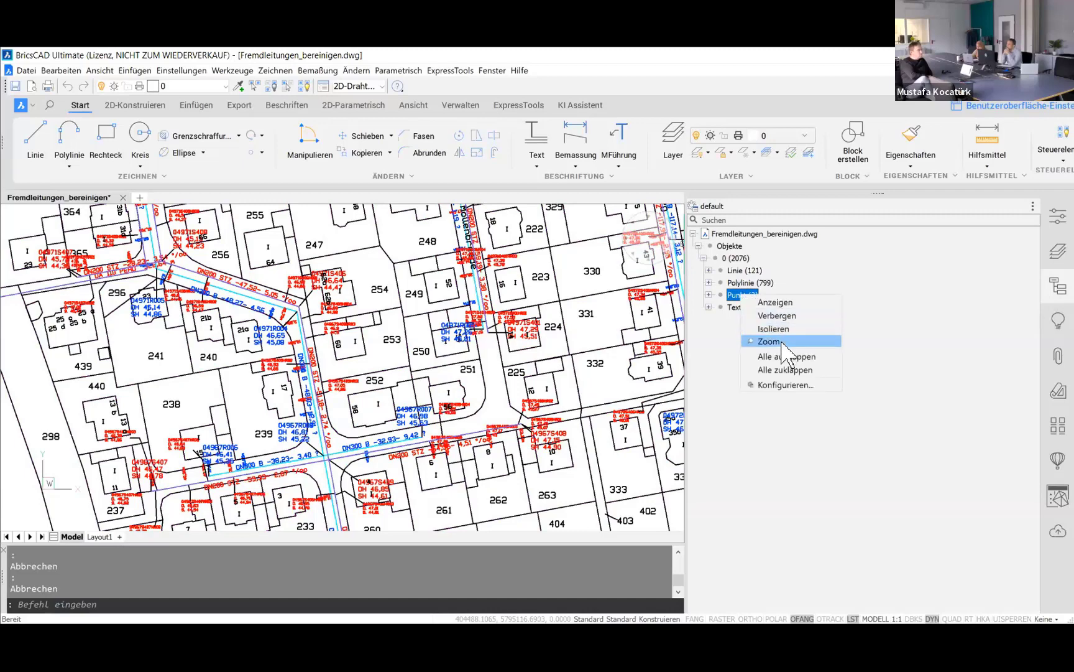
left_click(780, 340)
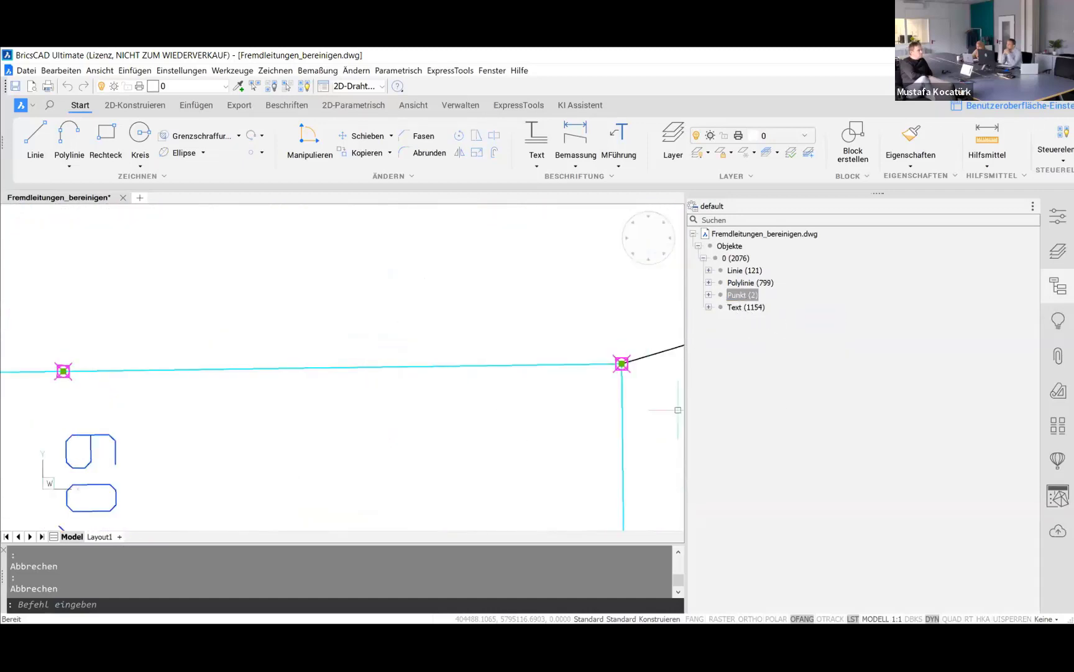
Step: Review the Punkt group actions, then deselect and zoom out over the parcel map
scroll(88, 331, "down", 1)
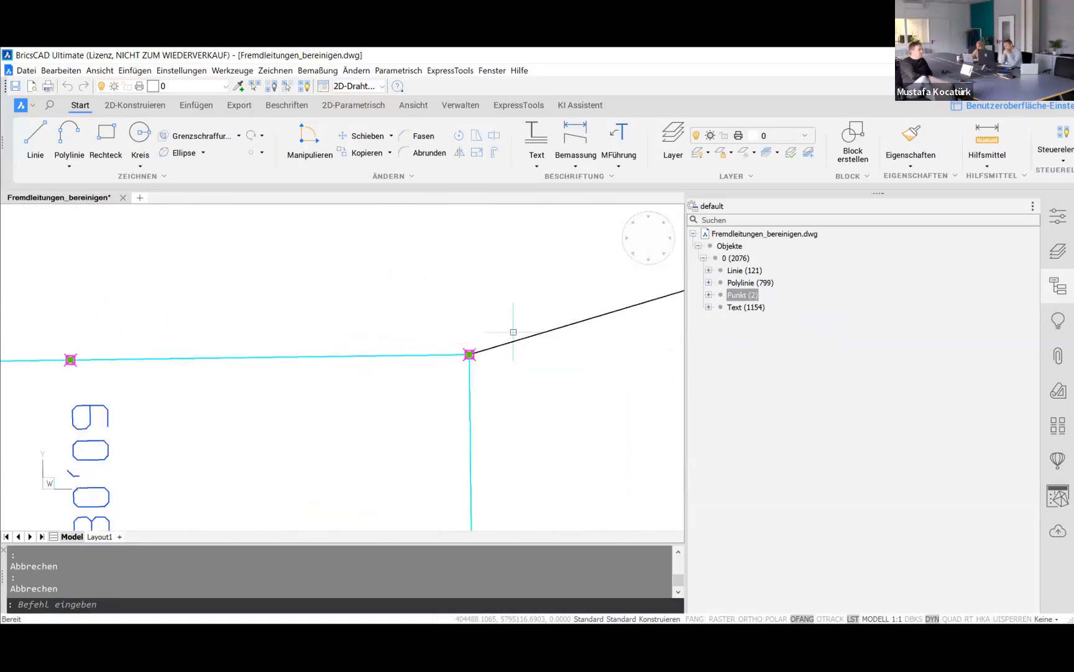
right_click(743, 294)
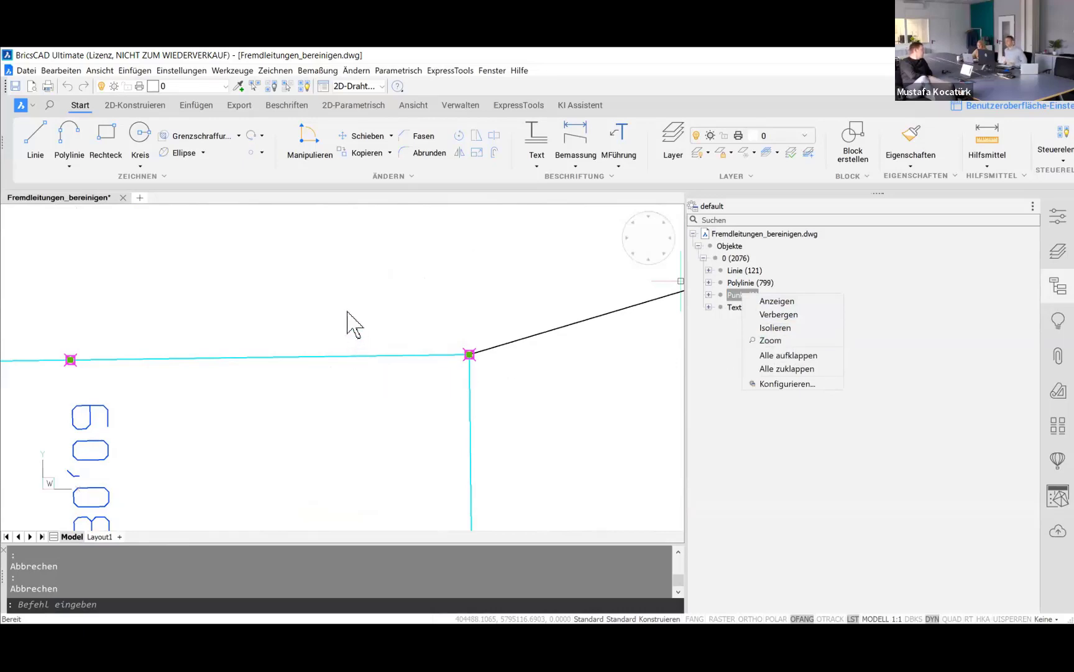
left_click(318, 286)
scroll(297, 274, "down", 5)
scroll(297, 274, "down", 3)
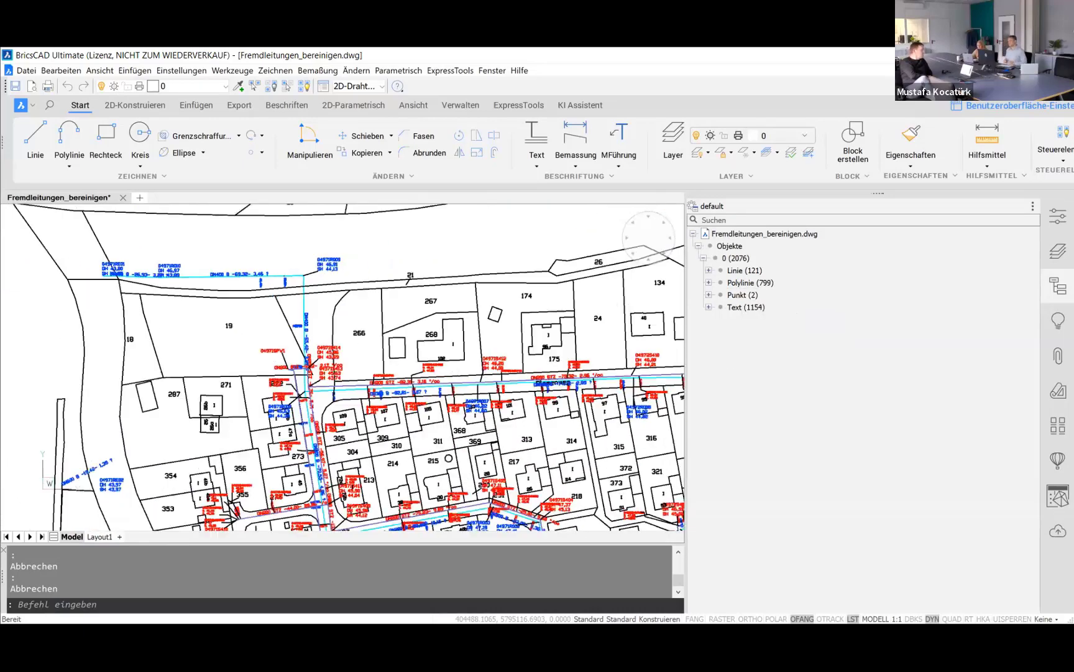
scroll(297, 274, "down", 3)
scroll(197, 251, "down", 2)
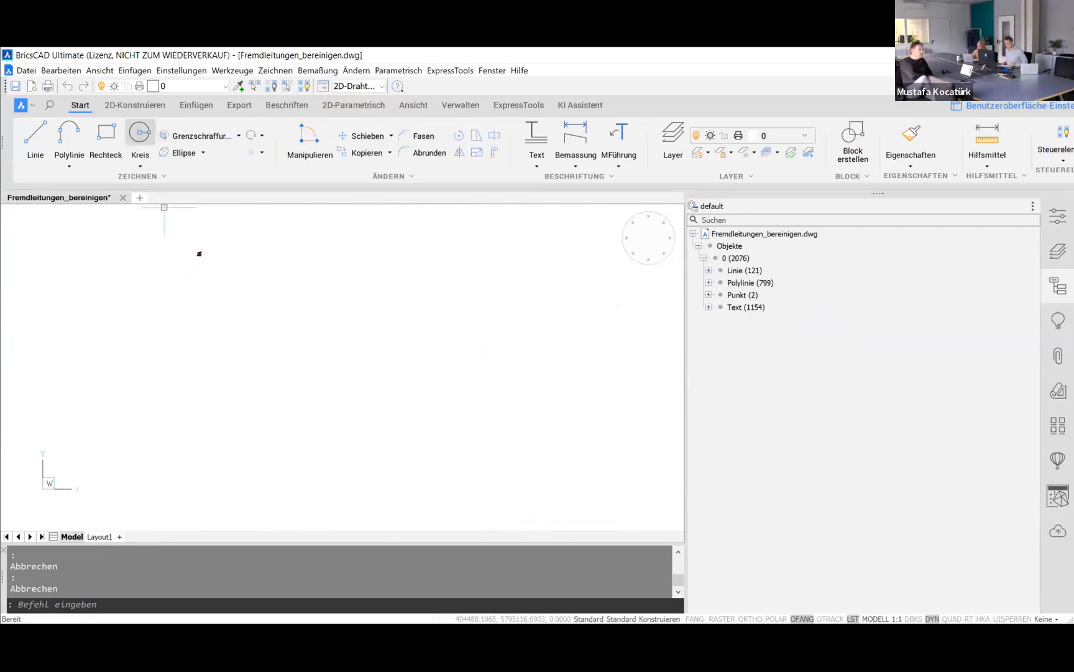
Step: Draw a small test circle and window-select across the zoomed-out drawing
left_click(140, 132)
left_click(575, 486)
left_click(594, 486)
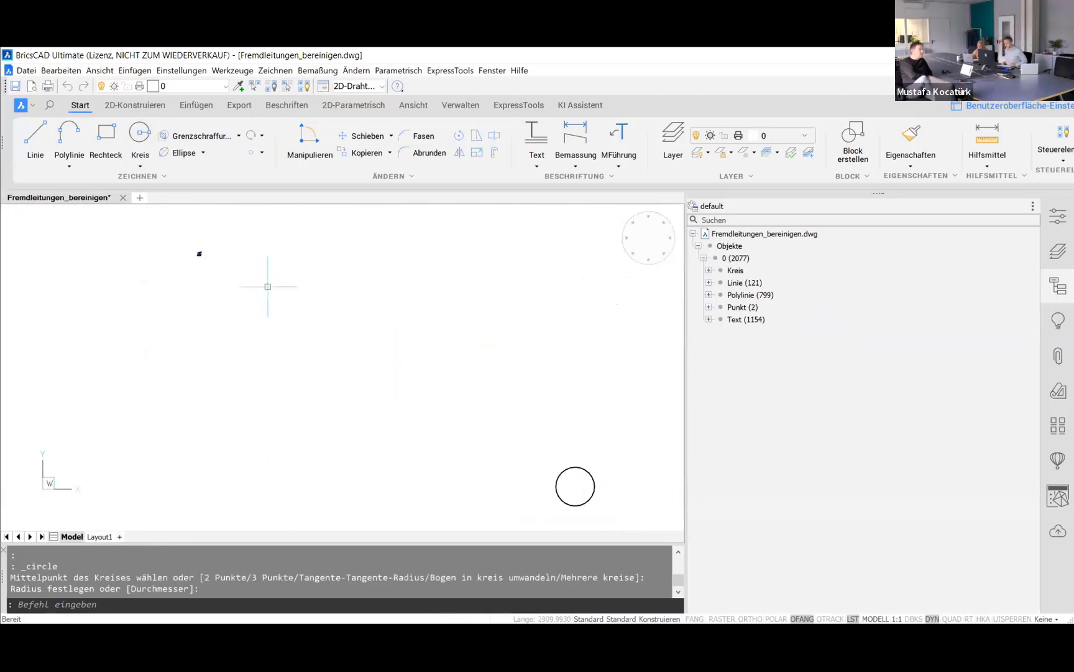
left_click(238, 280)
left_click(173, 237)
scroll(820, 384, "down", 1)
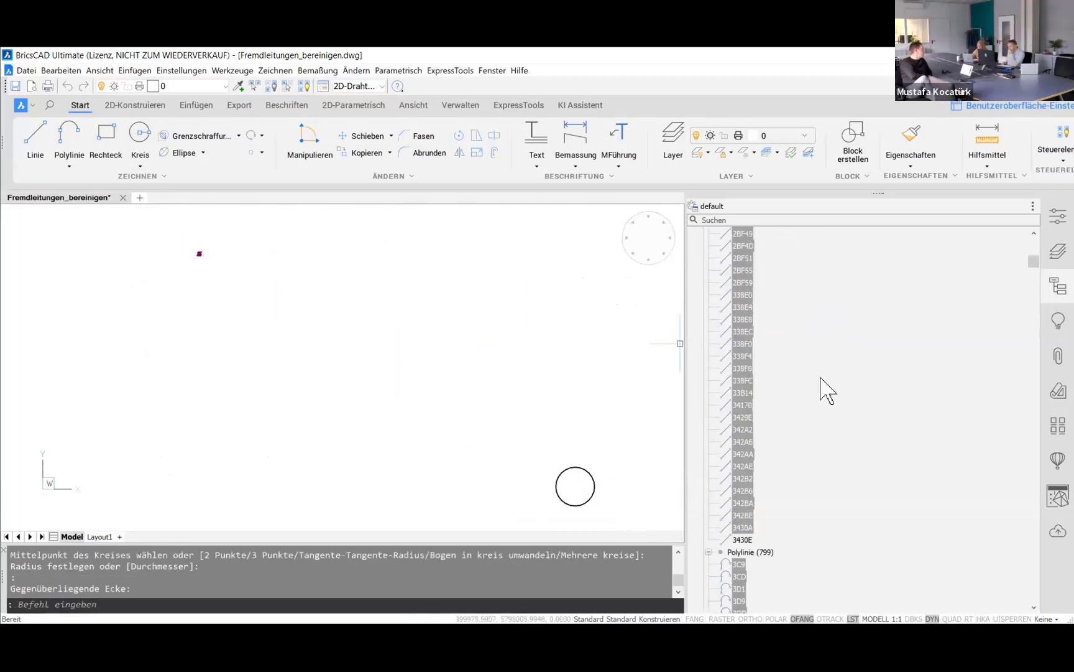
scroll(820, 384, "down", 1)
left_click_drag(1034, 262, 1035, 597)
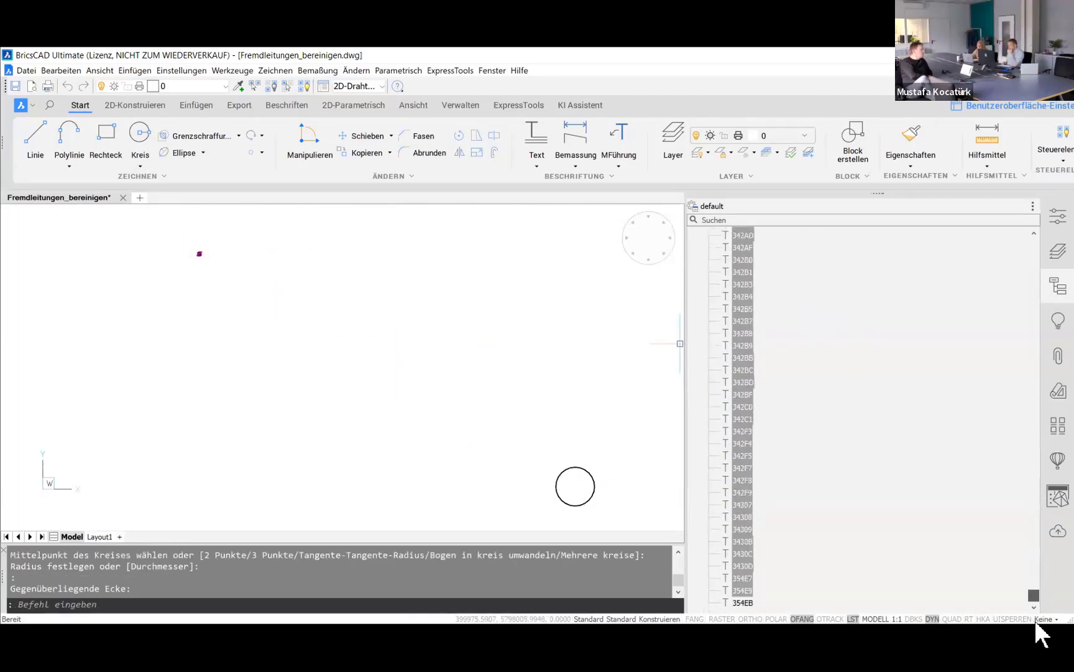
Step: Select the circle through its Kreis entry in the structure tree and zoom to it
left_click(1057, 287)
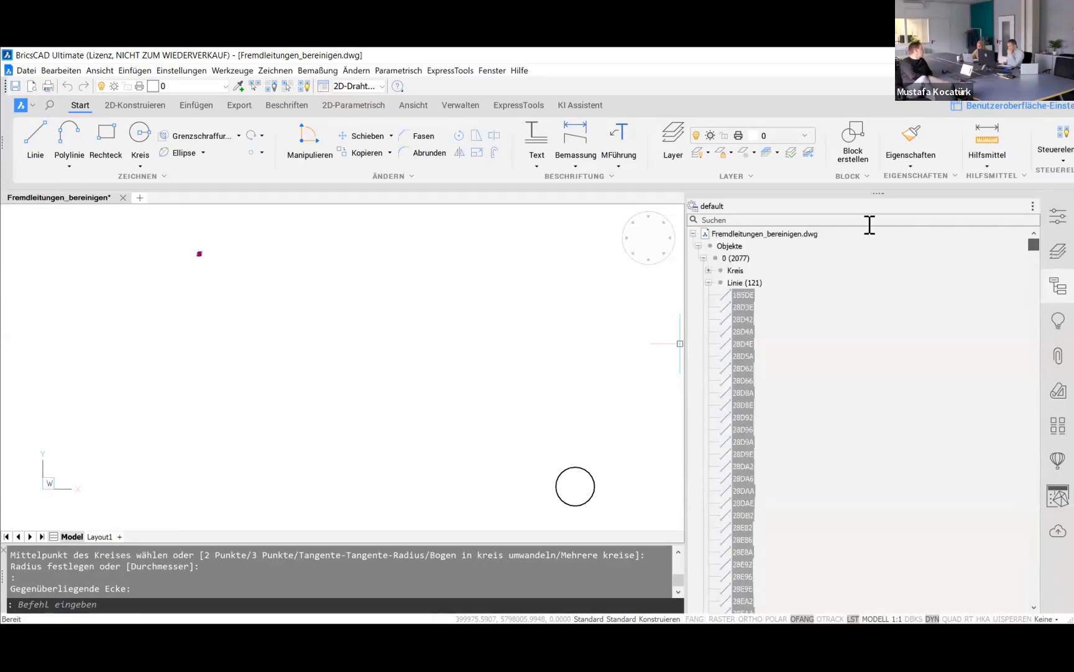
left_click(703, 257)
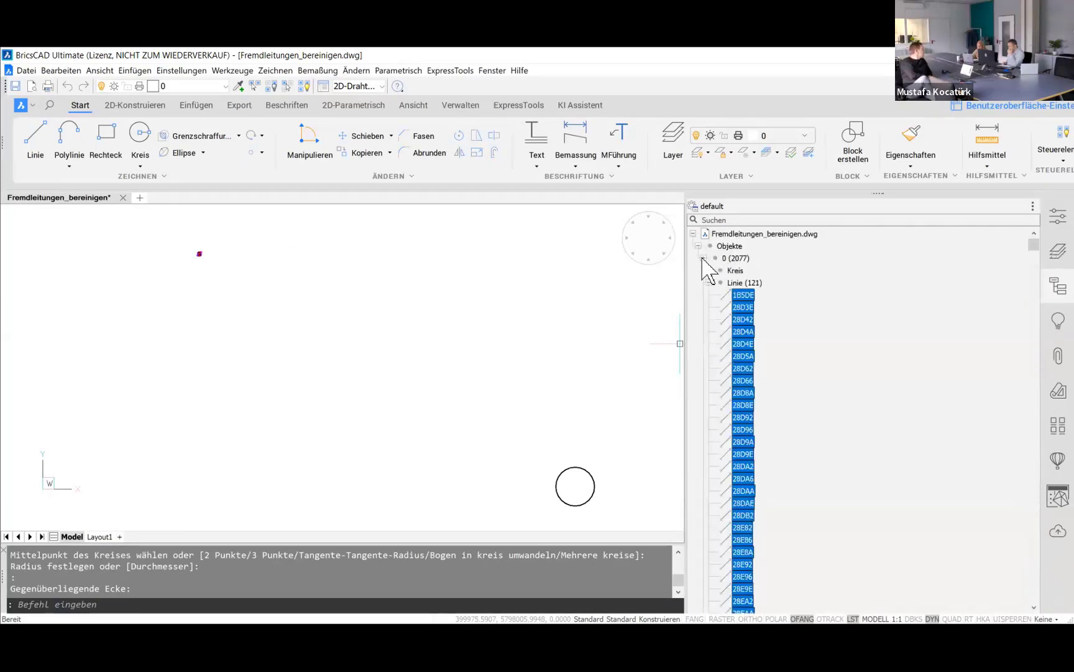
left_click(735, 271)
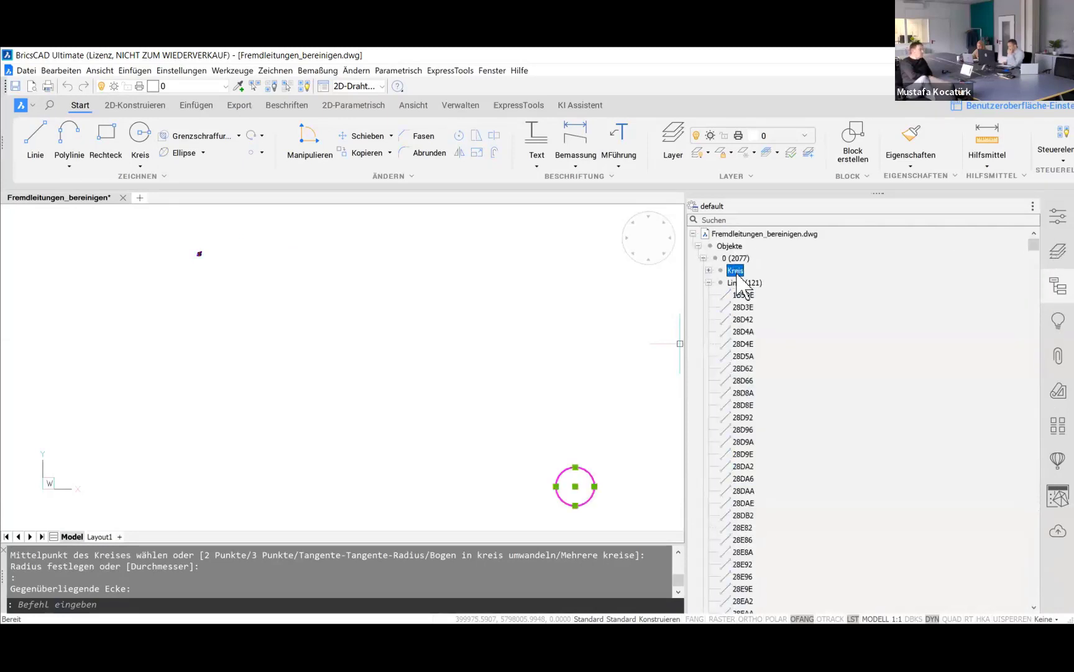
right_click(738, 274)
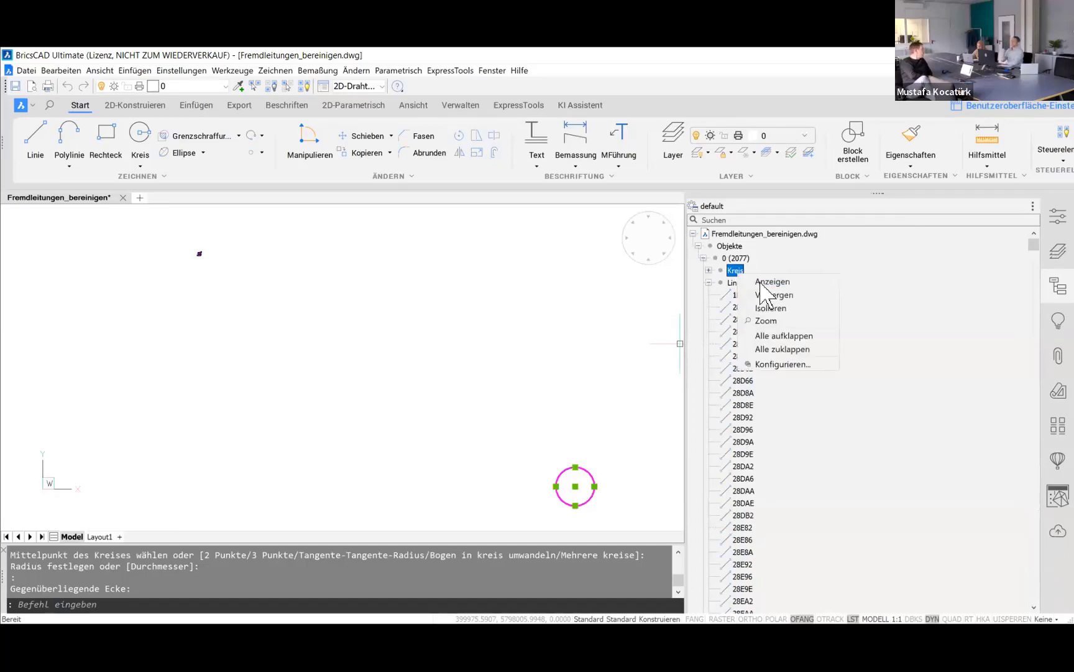
left_click(776, 321)
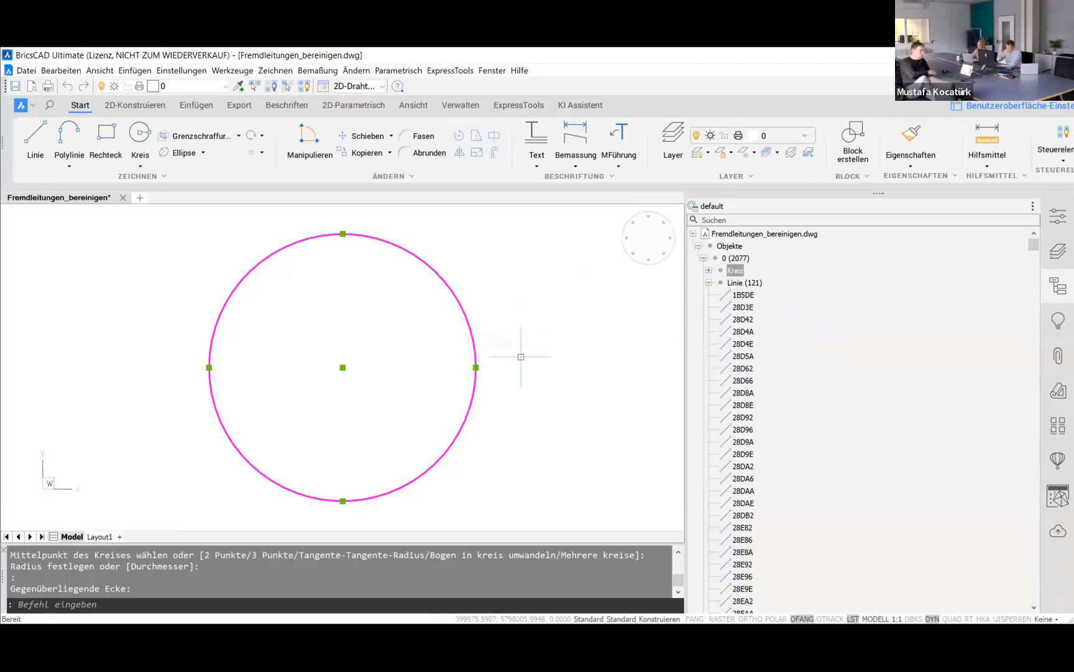
key("Escape")
Step: Window-select the test circle and delete it
scroll(534, 368, "down", 3)
scroll(532, 372, "down", 5)
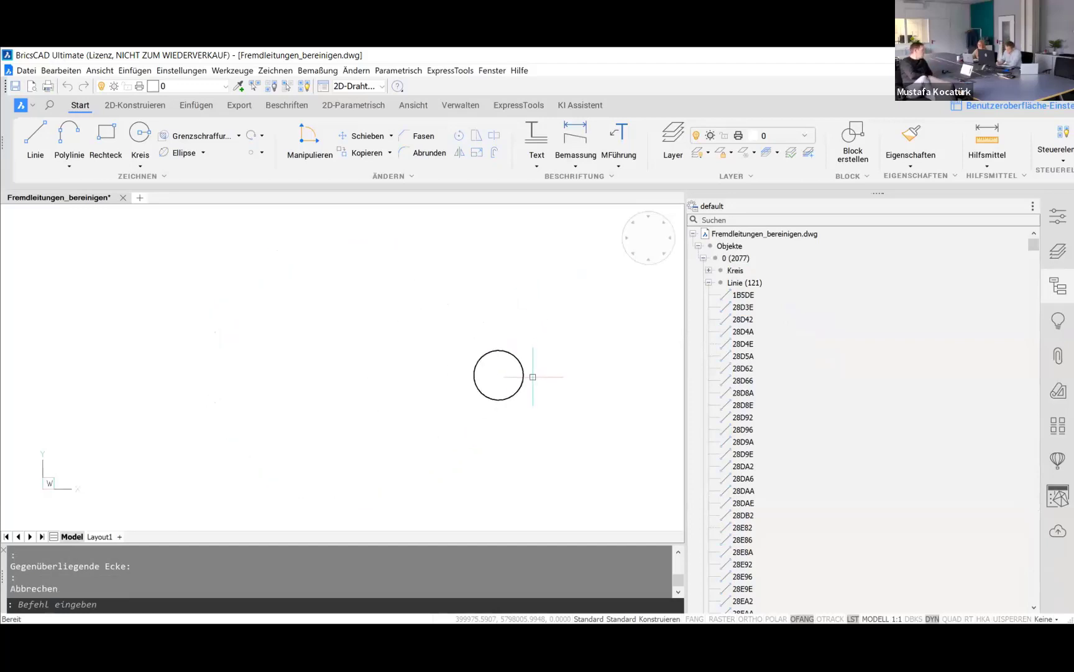
scroll(529, 376, "down", 5)
scroll(523, 375, "up", 2)
scroll(520, 353, "up", 3)
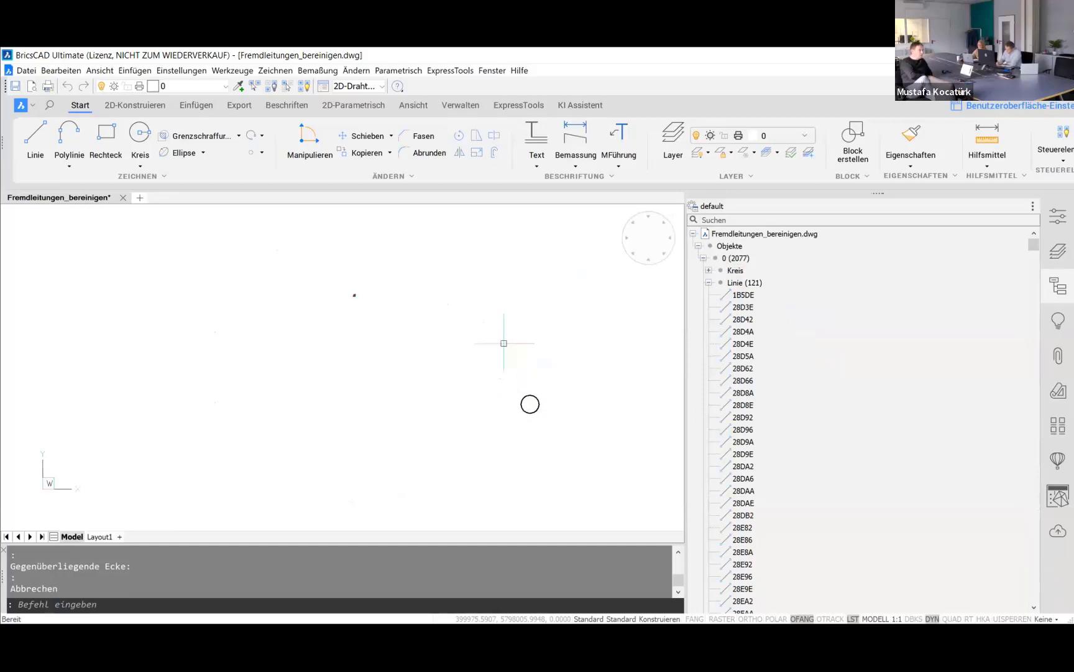
scroll(503, 343, "up", 3)
scroll(472, 330, "down", 2)
left_click(583, 455)
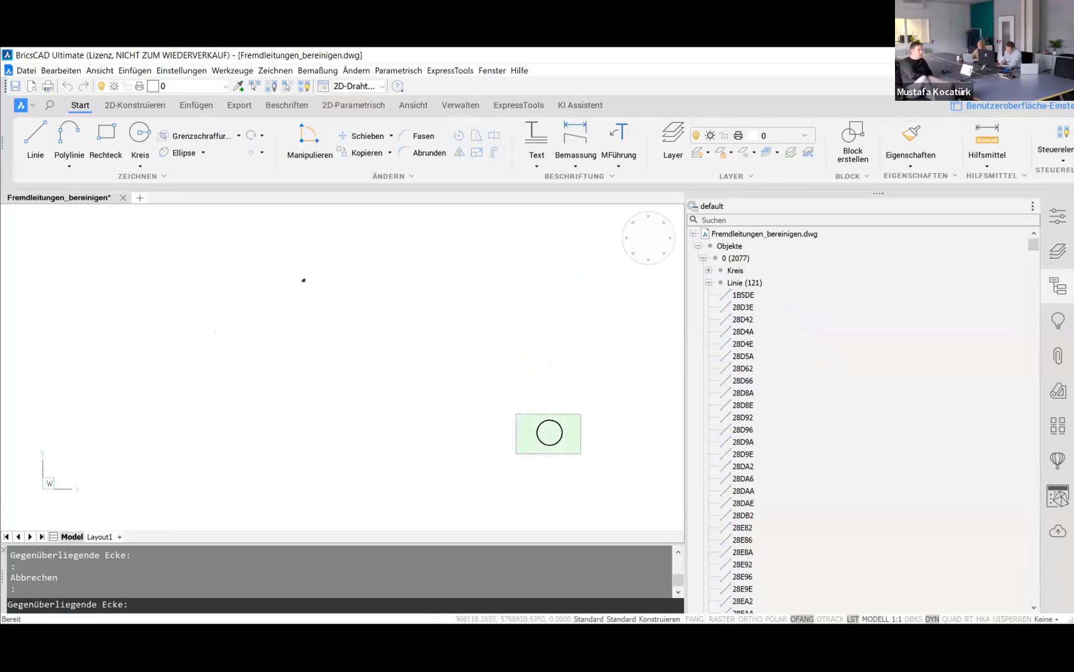
left_click(515, 413)
key("Delete")
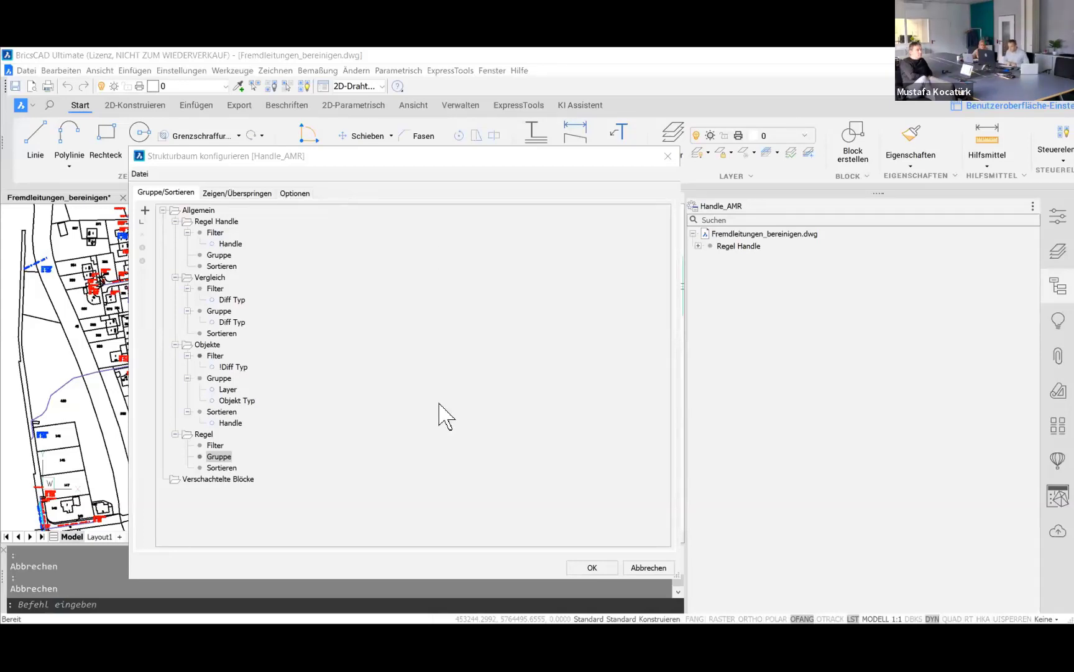
right_click(226, 457)
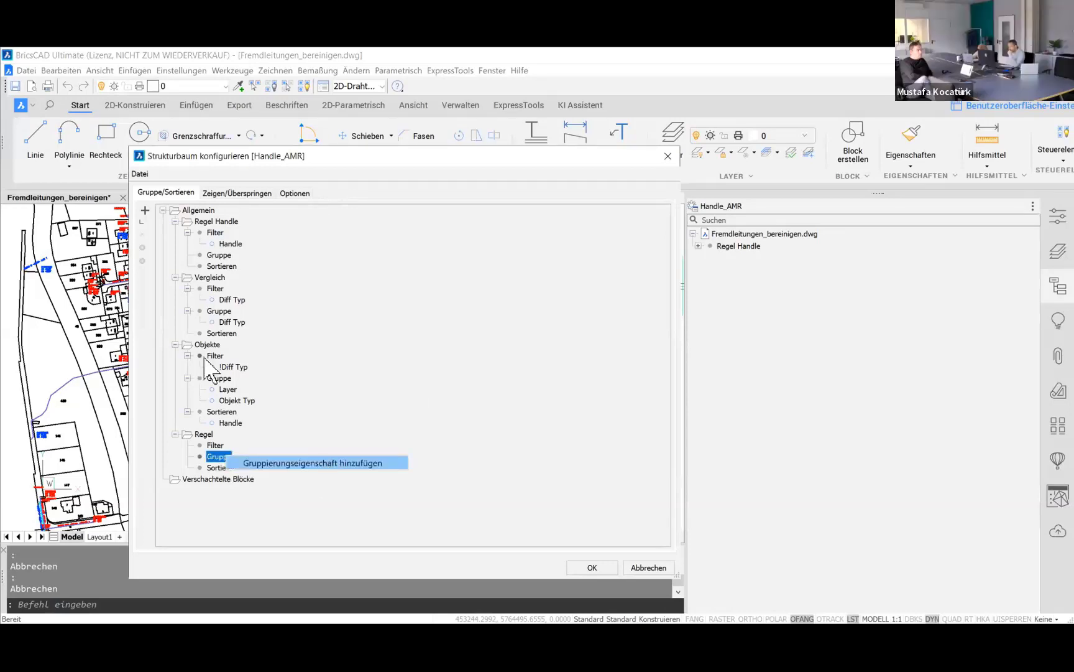
left_click(325, 463)
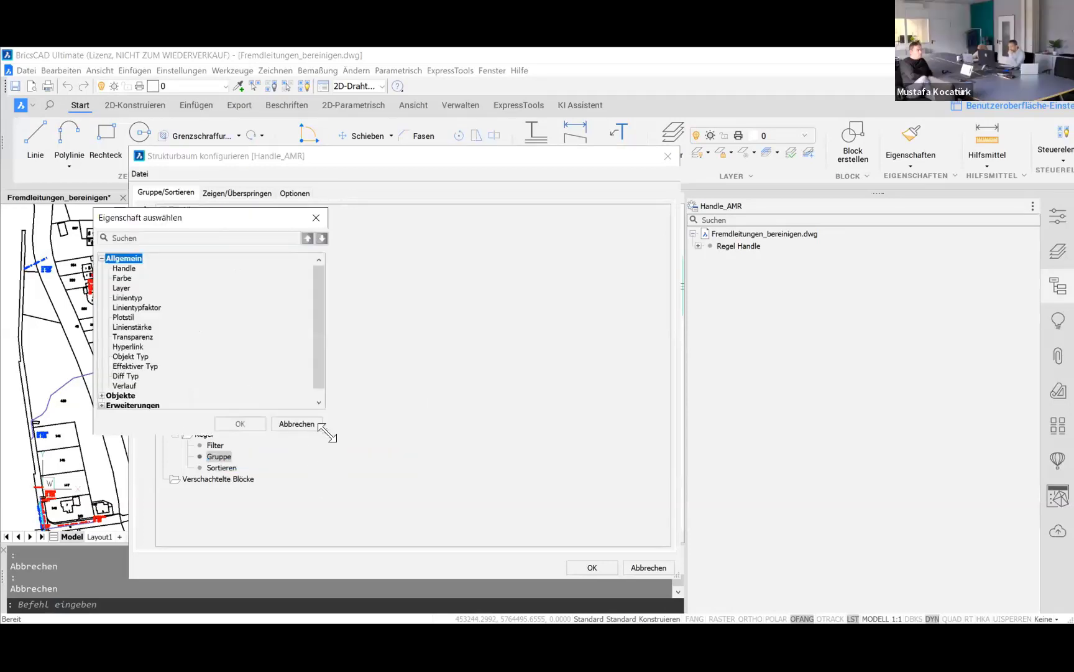
left_click_drag(327, 433, 466, 491)
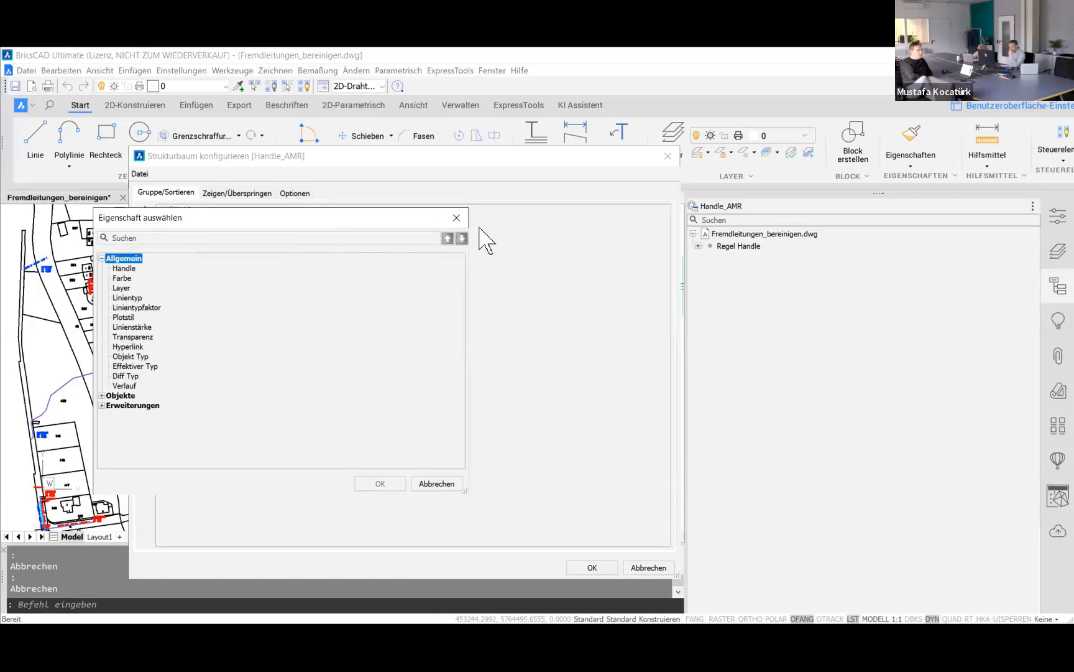
left_click(102, 396)
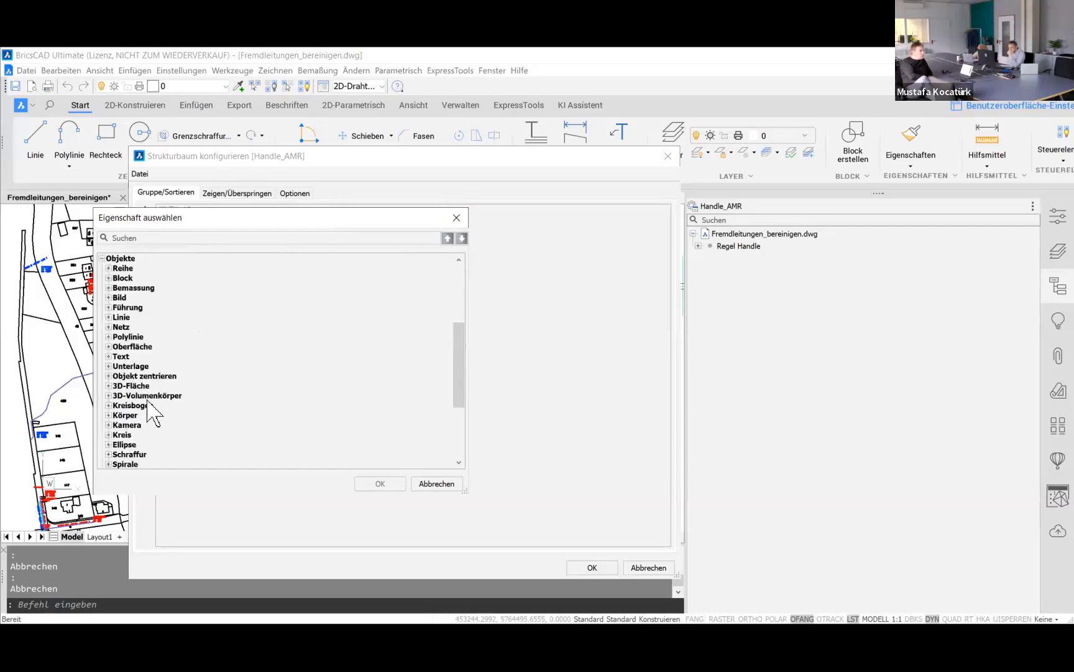
scroll(147, 404, "down", 1)
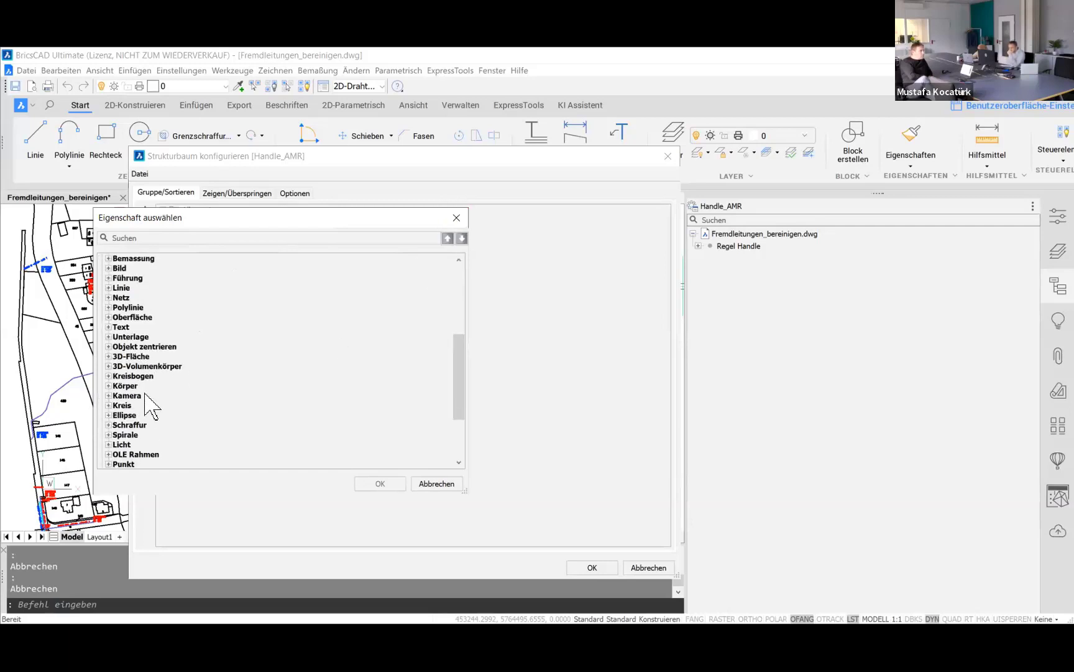
scroll(145, 393, "down", 1)
scroll(145, 393, "down", 2)
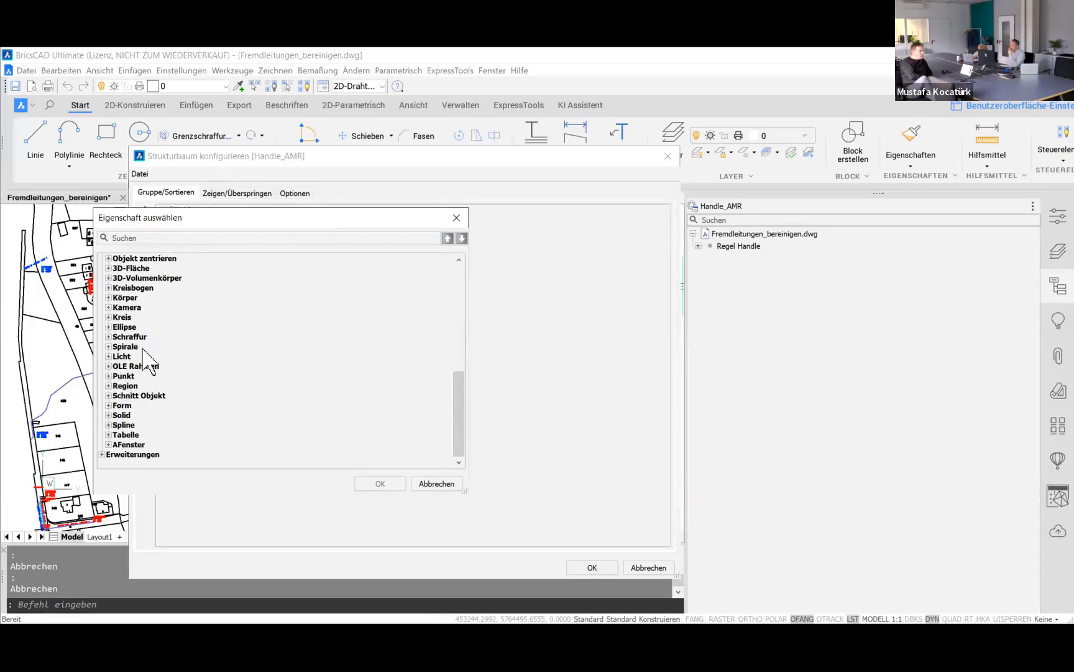
left_click(135, 337)
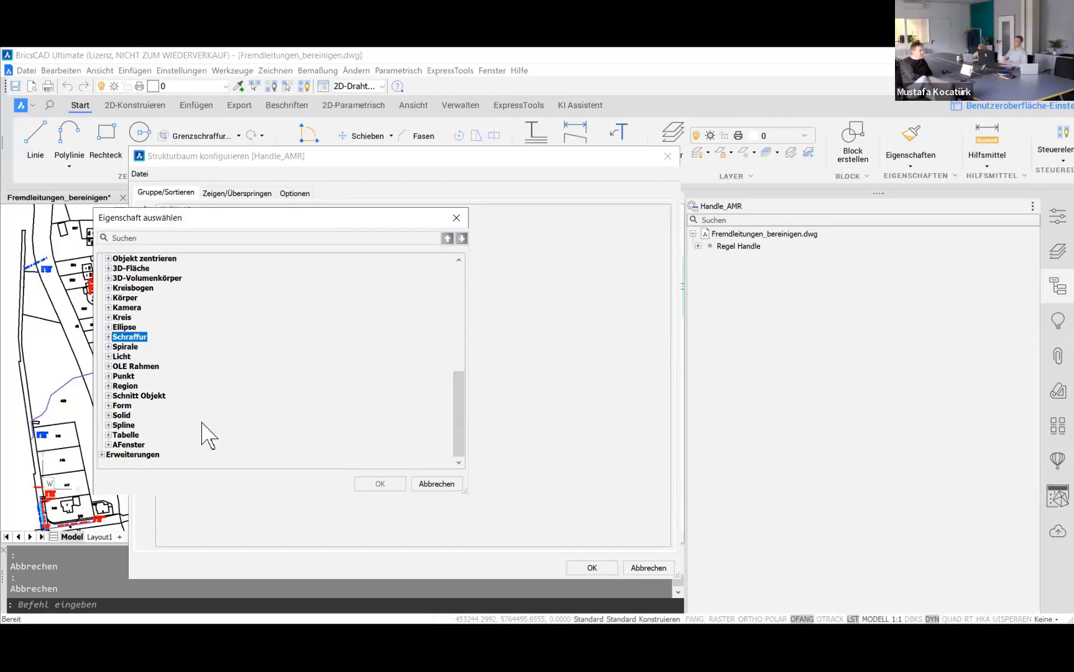
scroll(207, 435, "up", 1)
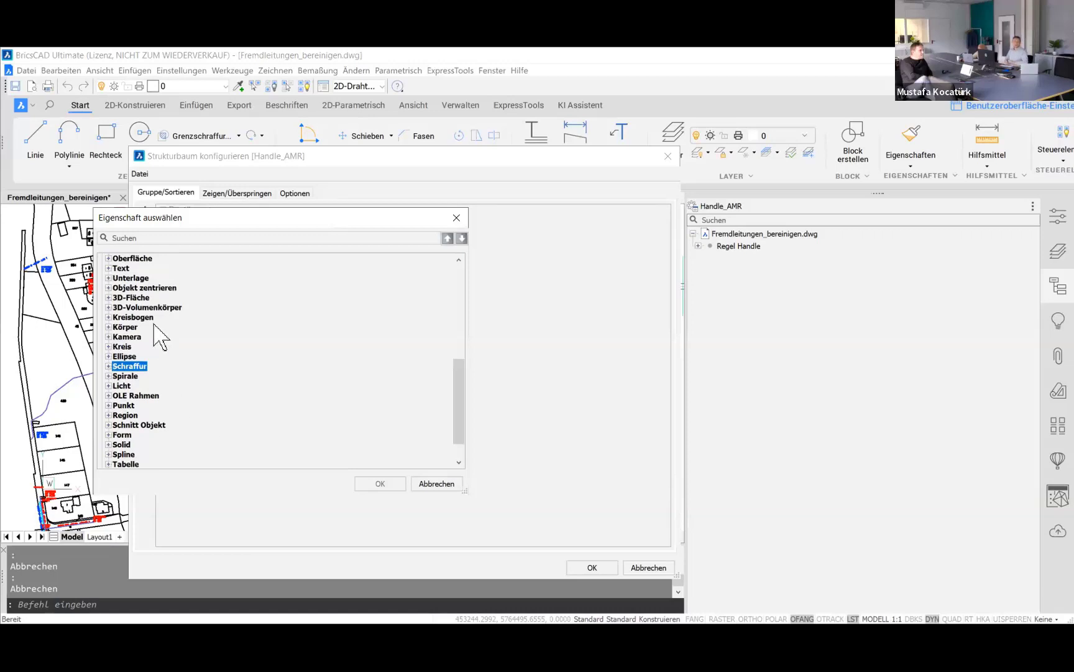
left_click(152, 309)
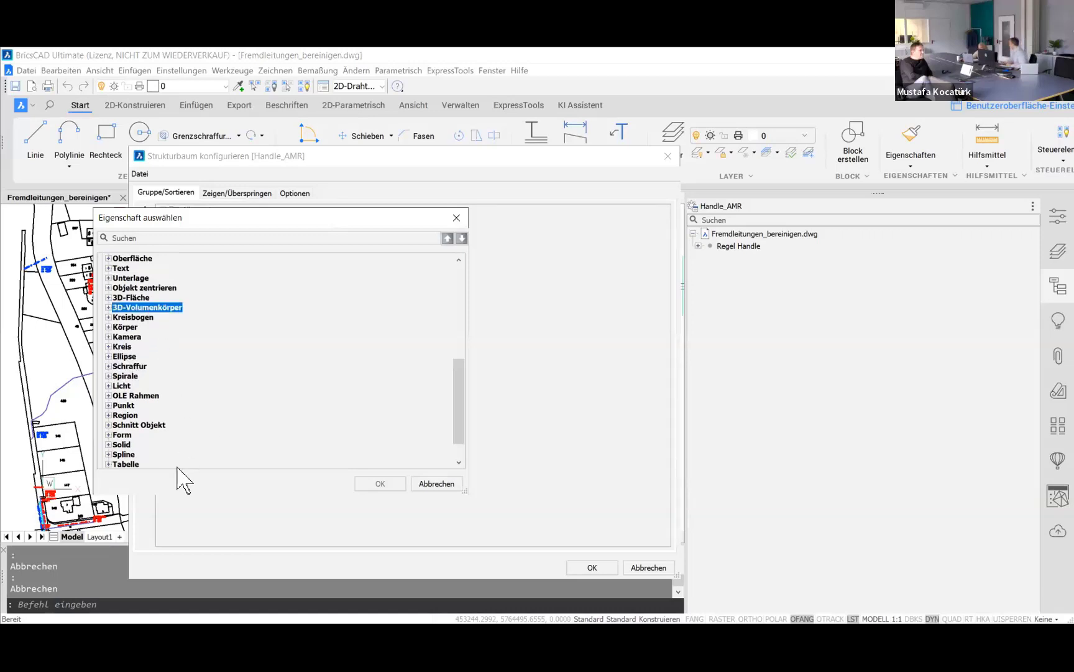
left_click(456, 217)
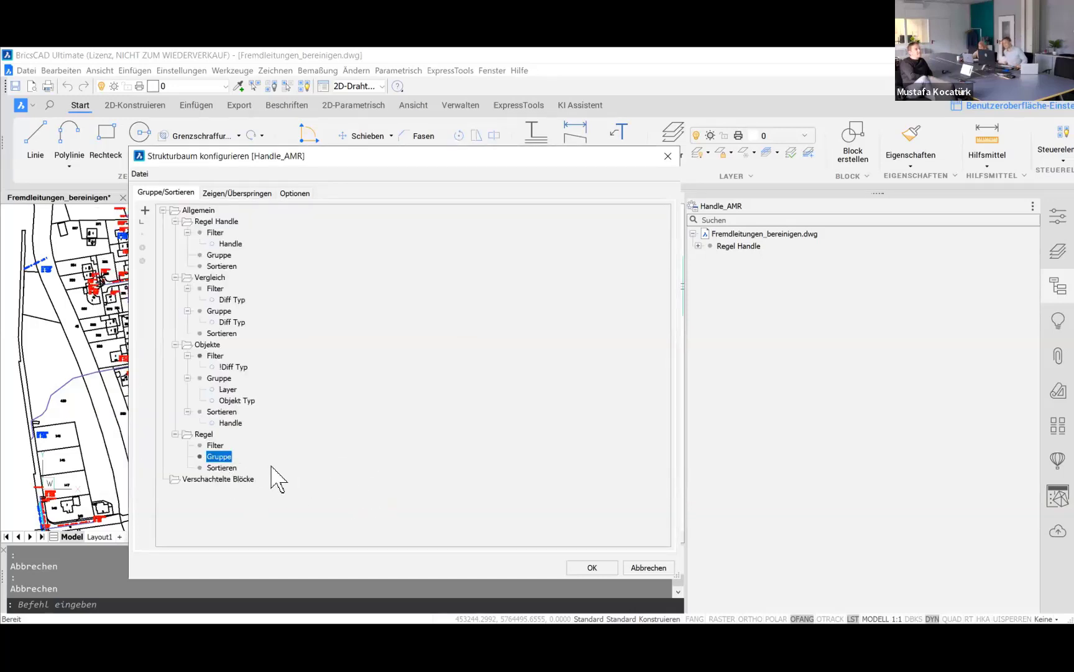
Step: Review the Sortieren, Zeigen/Überspringen and Optionen settings, then close the Strukturbaum konfigurieren dialog
left_click(223, 467)
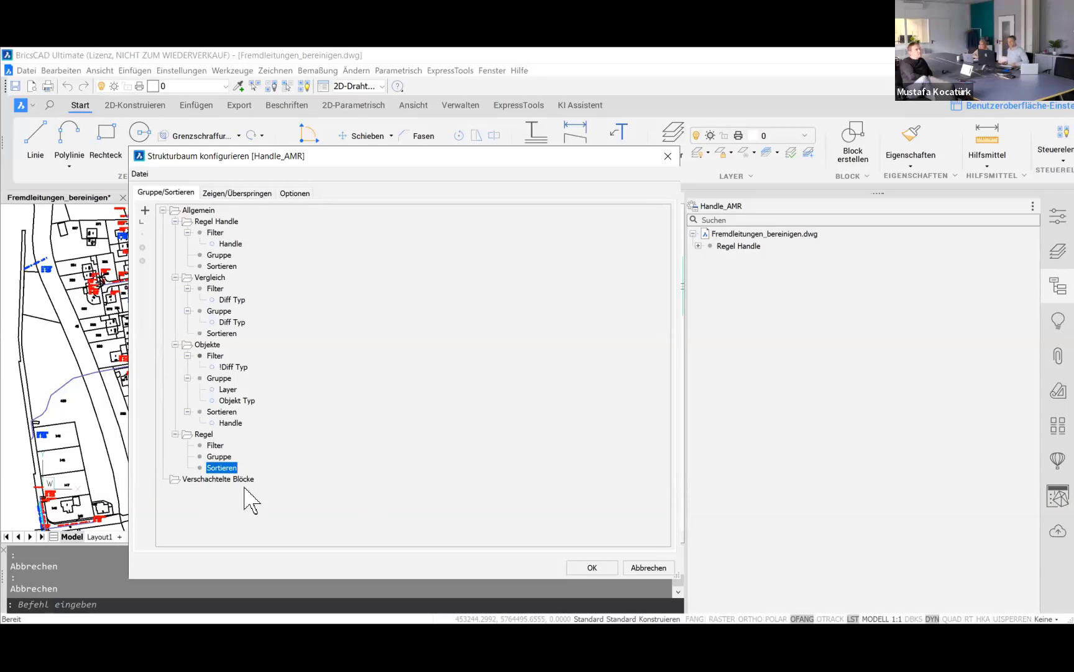
left_click(262, 193)
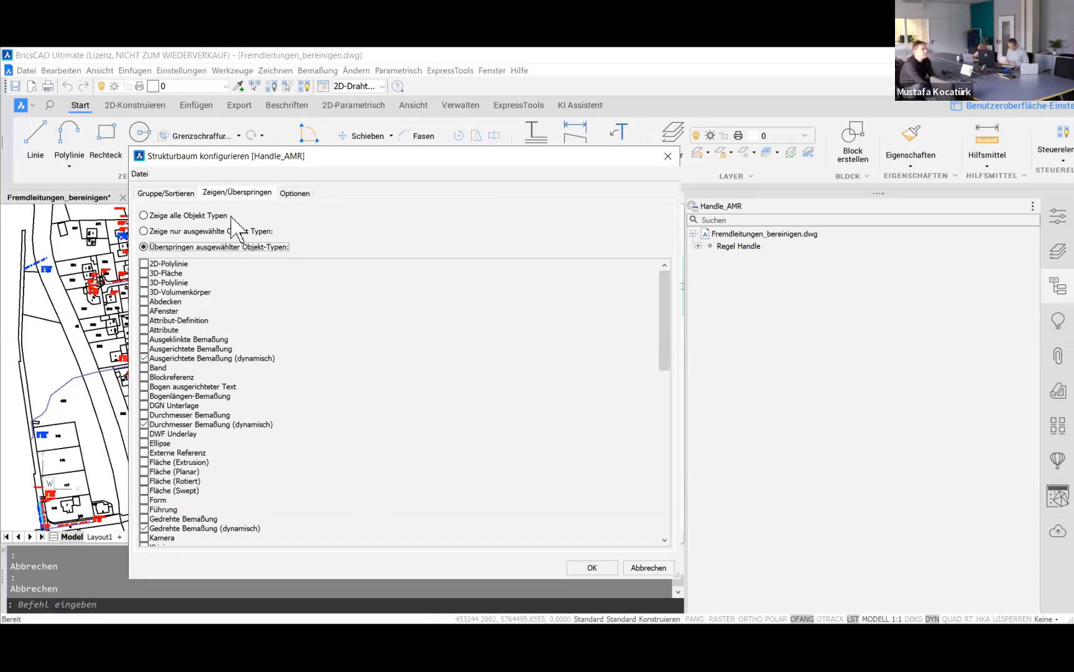
left_click(296, 194)
left_click(177, 194)
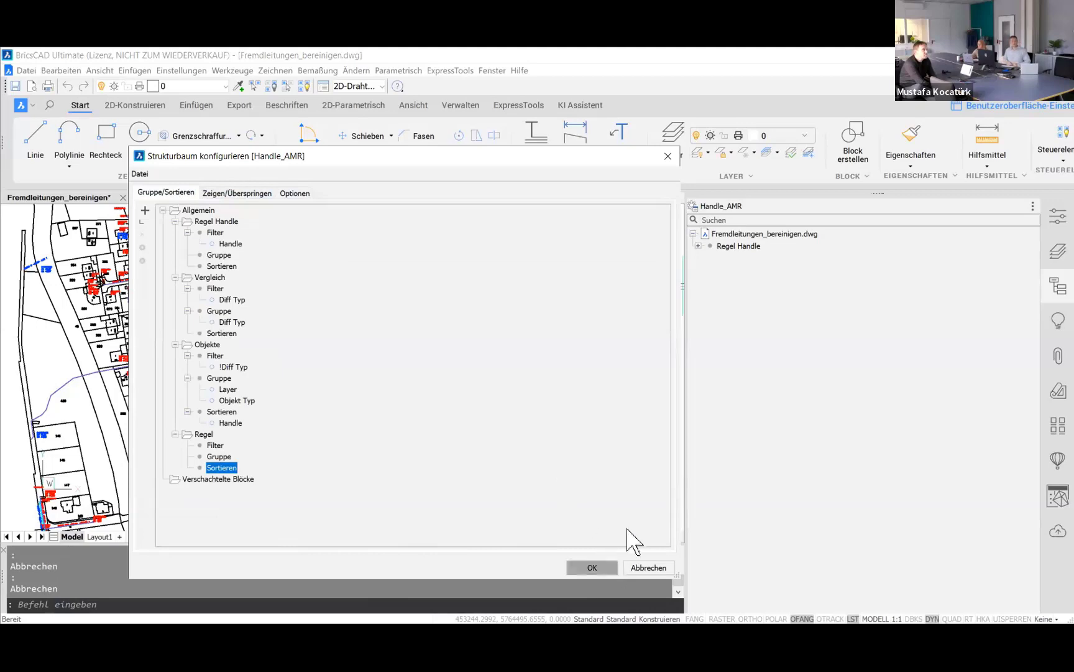
left_click(667, 159)
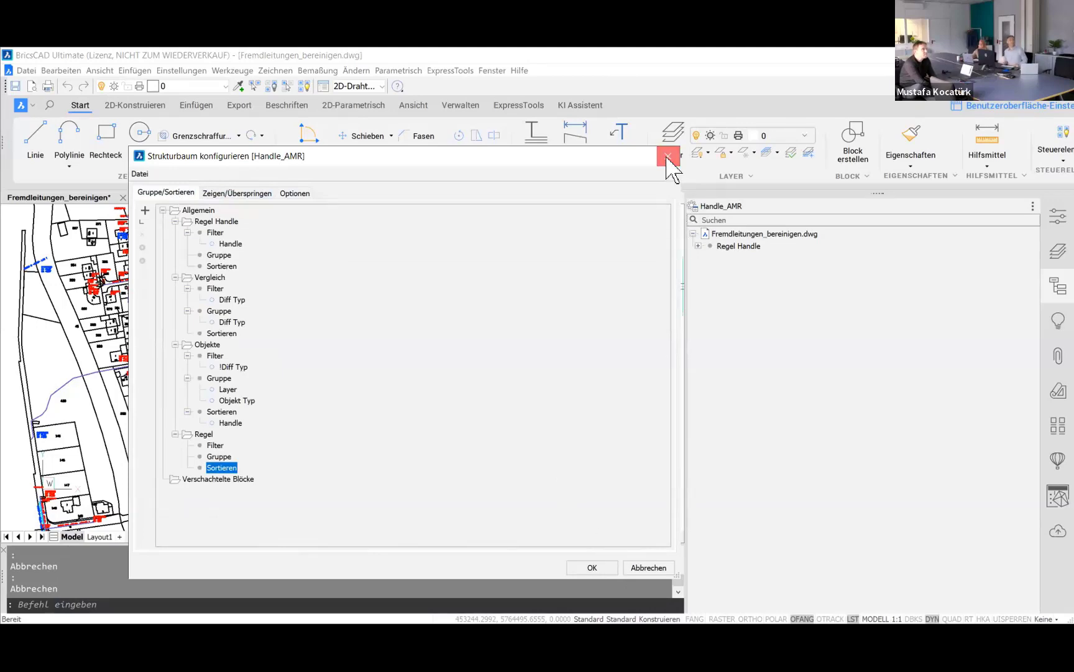
left_click(668, 156)
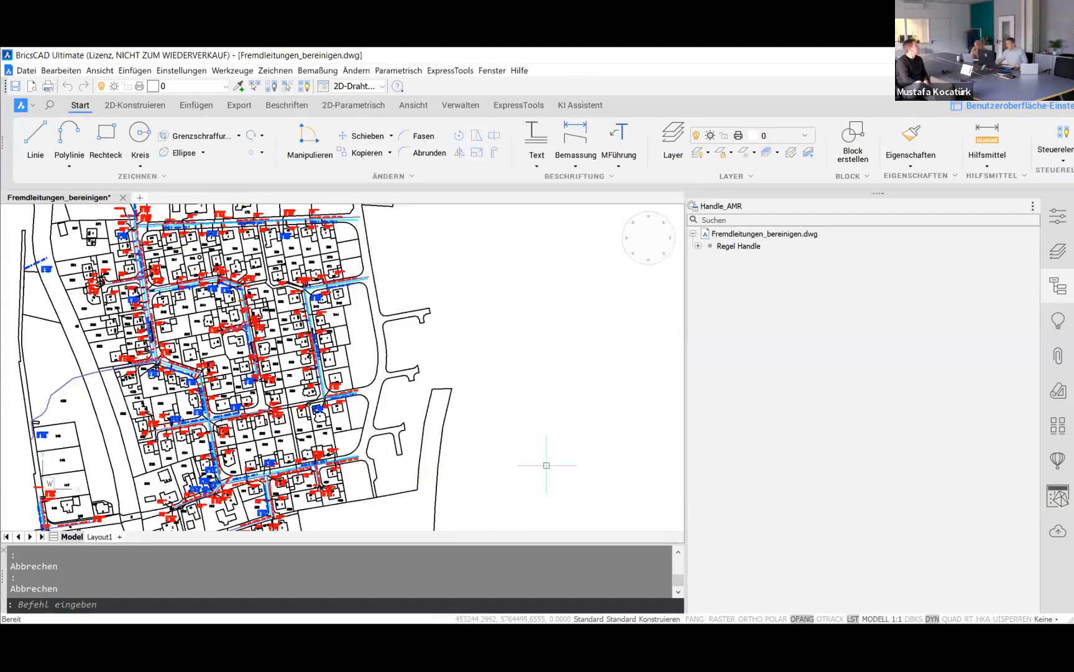